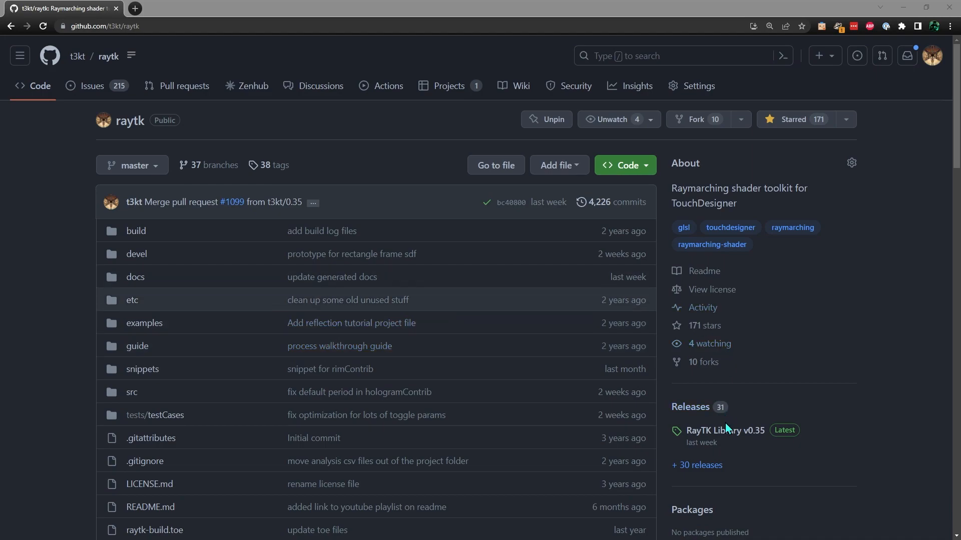
- Open the RayTK Library v0.35 release on GitHub and locate its downloadable assets
{"action": "left_click", "coordinate": [691, 429]}
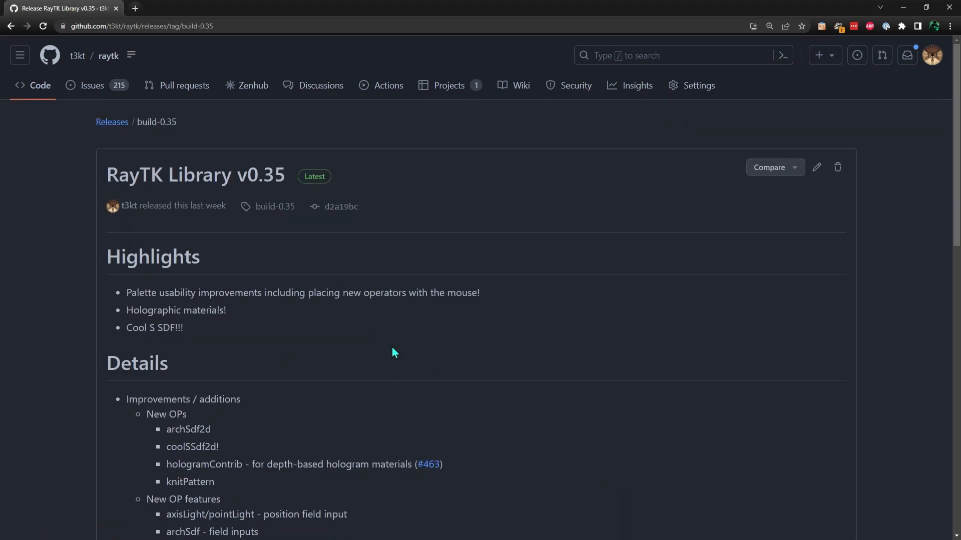
{"action": "scroll", "coordinate": [395, 352], "scroll_direction": "down", "scroll_amount": 13}
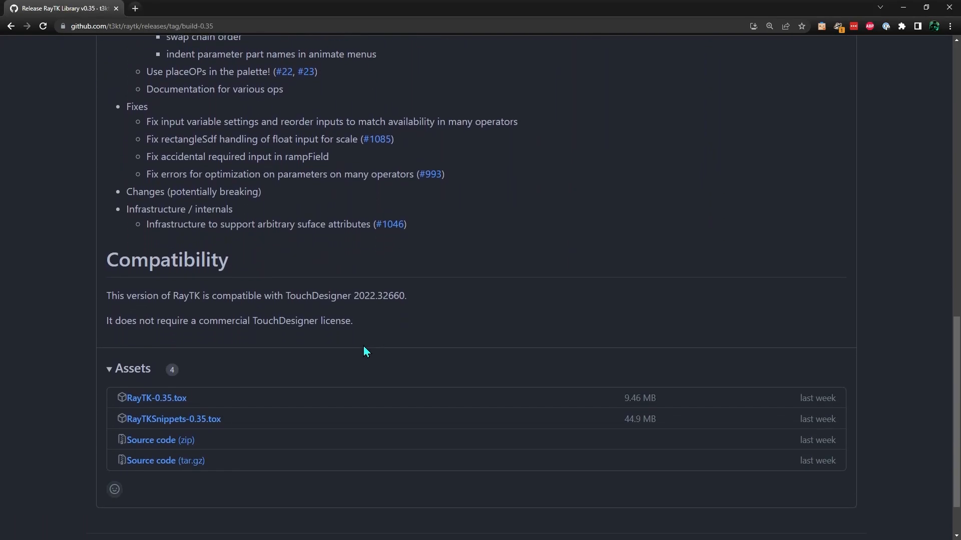
{"action": "scroll", "coordinate": [378, 350], "scroll_direction": "down", "scroll_amount": 2}
{"action": "left_click_drag", "start_coordinate": [194, 337], "coordinate": [121, 334]}
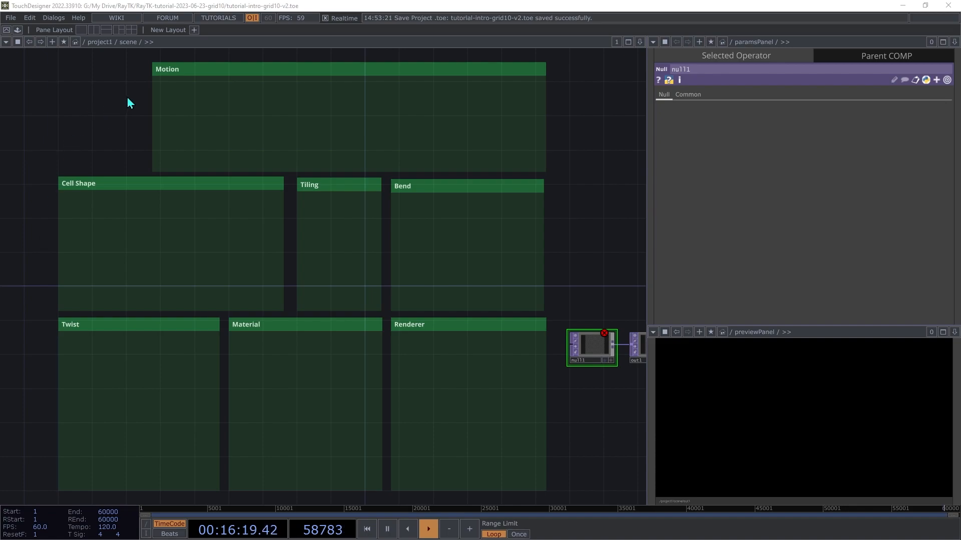
- Switch to TouchDesigner and check the project's root-level component list for the raytk component
{"action": "left_click", "coordinate": [84, 45]}
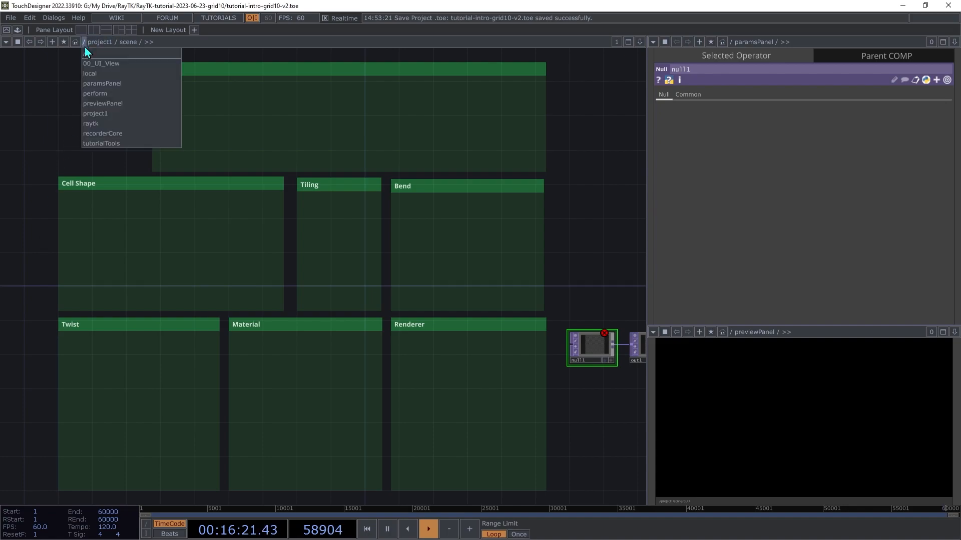
{"action": "left_click", "coordinate": [87, 55]}
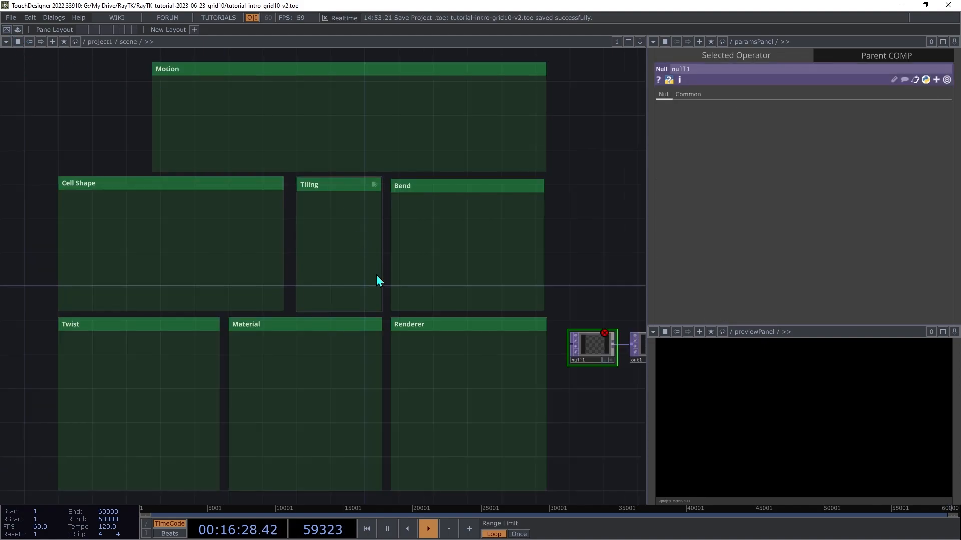
{"action": "left_click", "coordinate": [29, 41]}
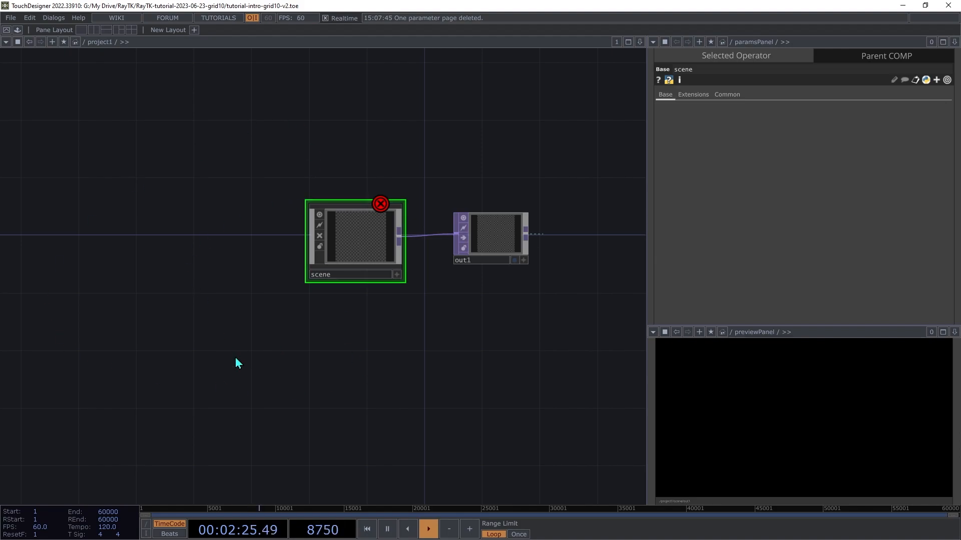
{"action": "key", "text": "Tab"}
{"action": "left_click", "coordinate": [198, 255]}
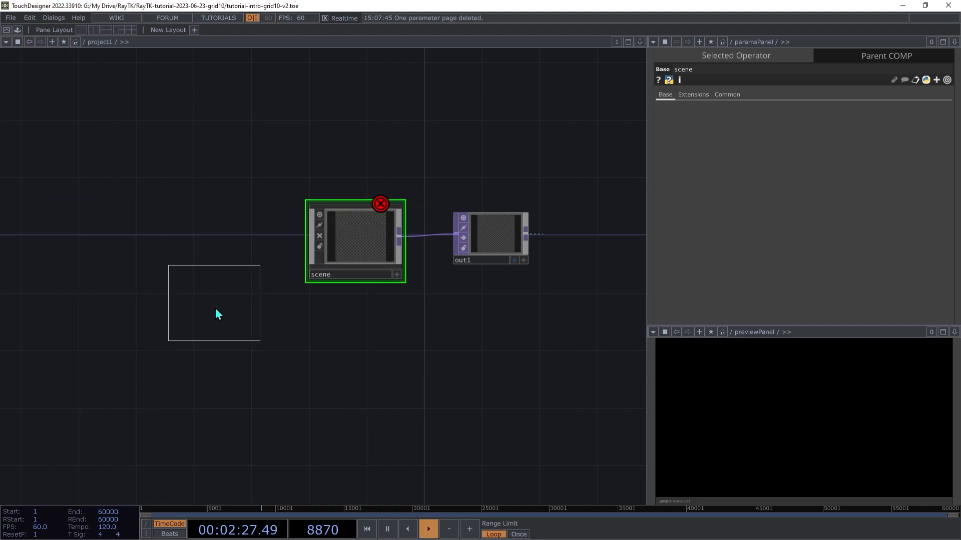
{"action": "left_click", "coordinate": [231, 359]}
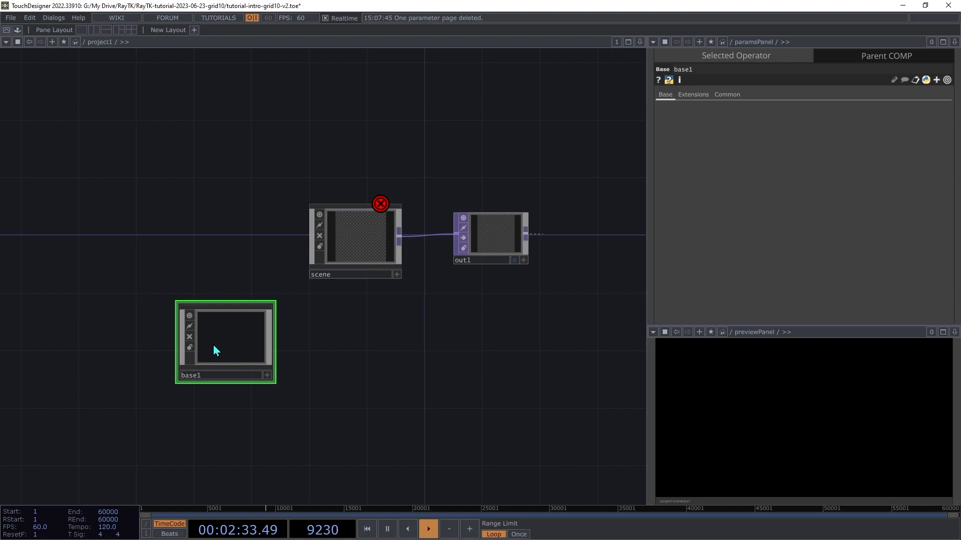
{"action": "key", "text": "Delete"}
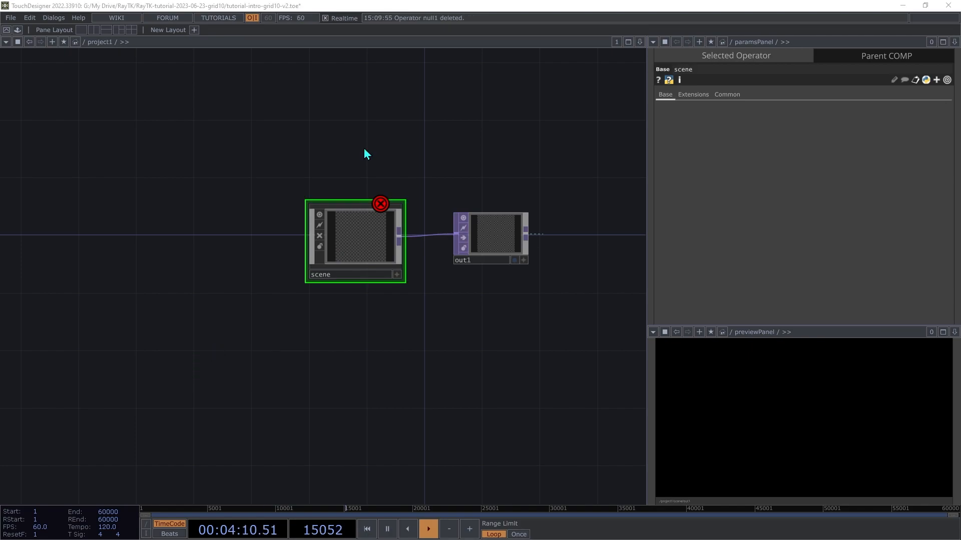
- Inside the scene component, place a RayTK raymarchRender3D operator in the Renderer area and connect its first output to out1
{"action": "double_click", "coordinate": [361, 243]}
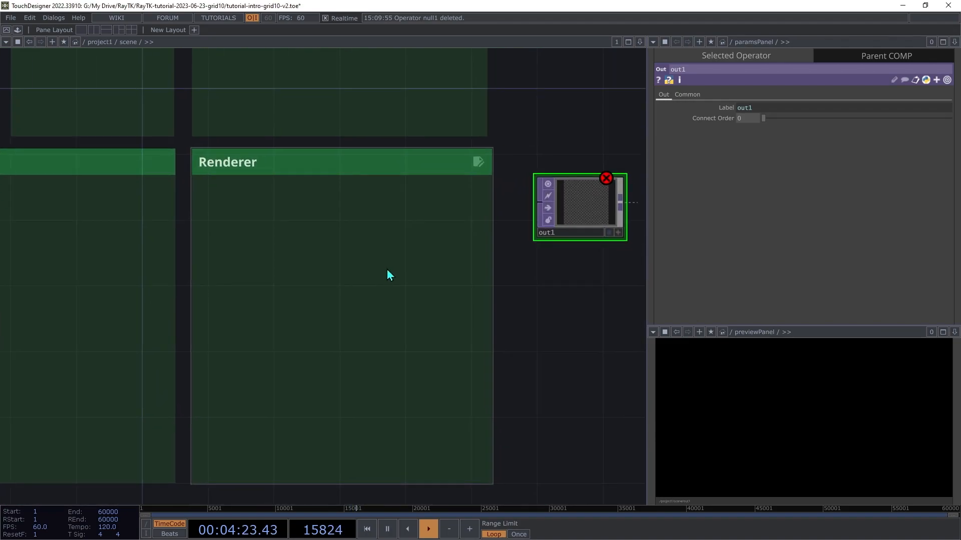
{"action": "key", "text": "alt+r"}
{"action": "type", "text": "raym"}
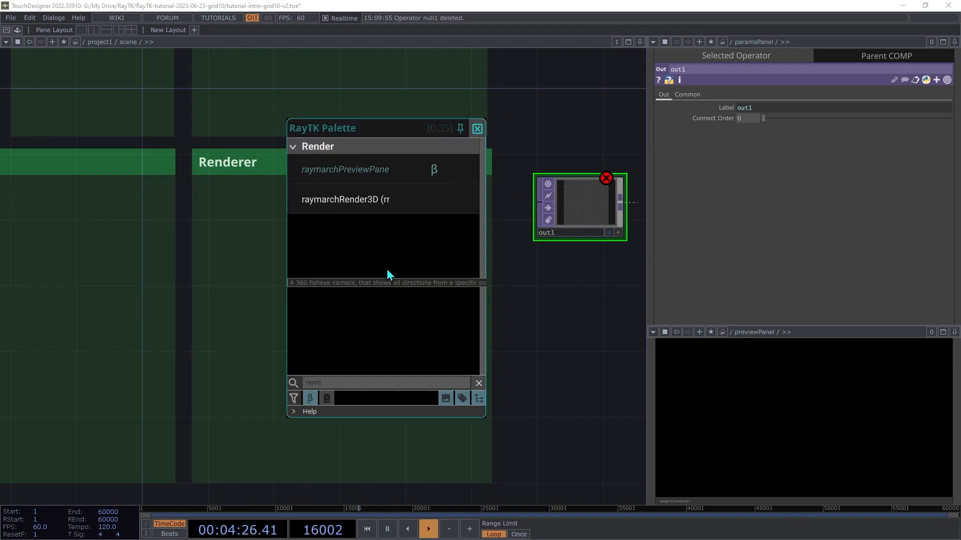
{"action": "left_click", "coordinate": [368, 214]}
{"action": "left_click", "coordinate": [383, 243]}
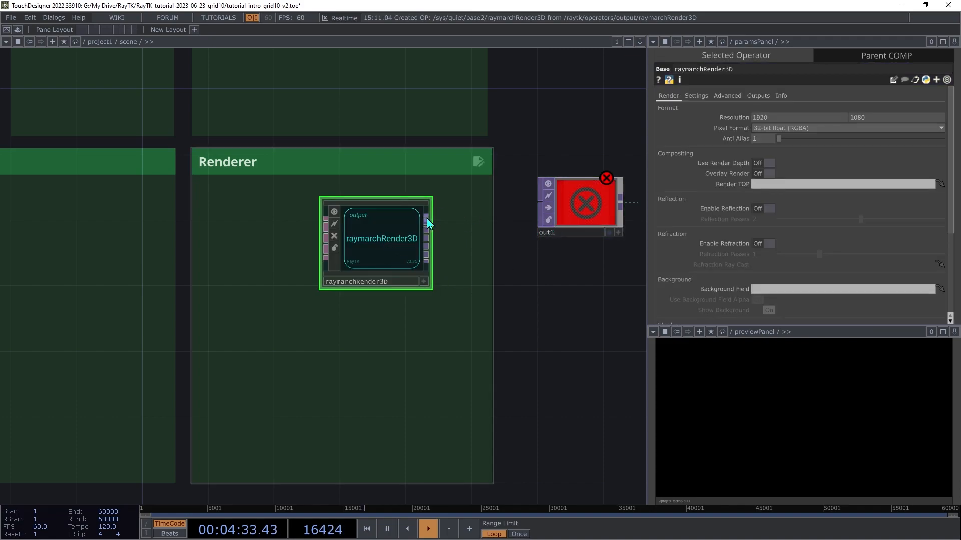
{"action": "left_click_drag", "start_coordinate": [429, 219], "coordinate": [540, 203]}
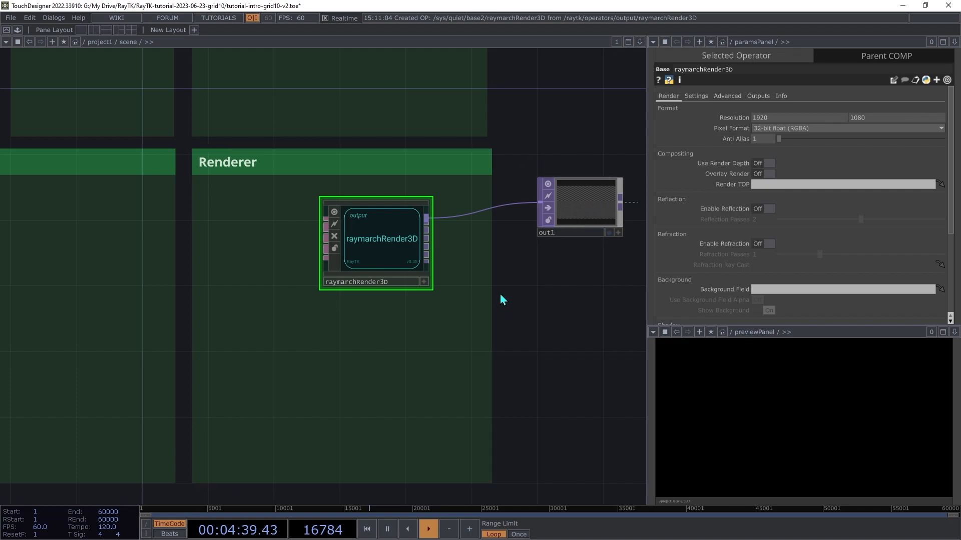
{"action": "left_click", "coordinate": [99, 42]}
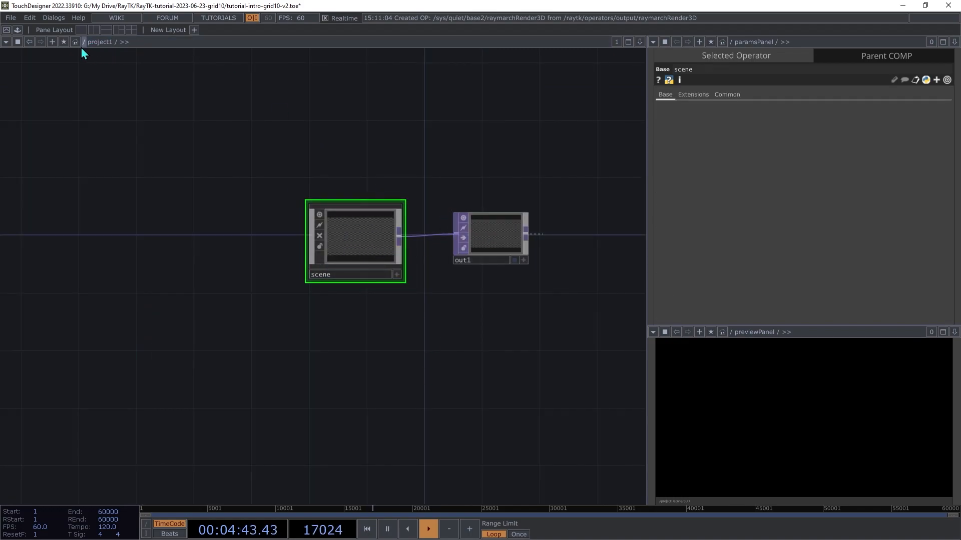
{"action": "left_click", "coordinate": [31, 42]}
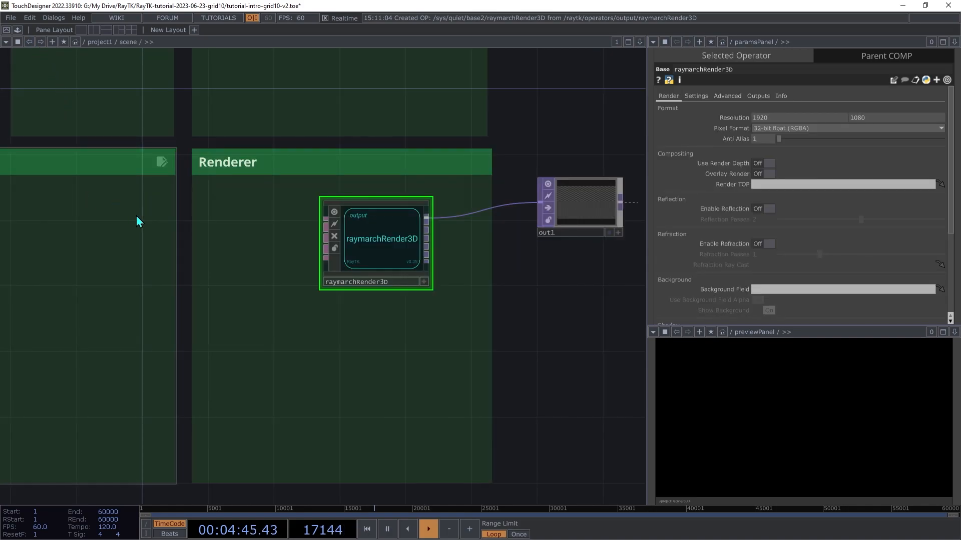
- Add a Look At Camera to raymarchRender3D, set its FOV angle to 60, and arrange it beside the renderer in the Renderer area
{"action": "mouse_move", "coordinate": [390, 243]}
{"action": "left_mouse_down"}
{"action": "mouse_move", "coordinate": [438, 228]}
{"action": "mouse_move", "coordinate": [422, 244]}
{"action": "left_mouse_up"}
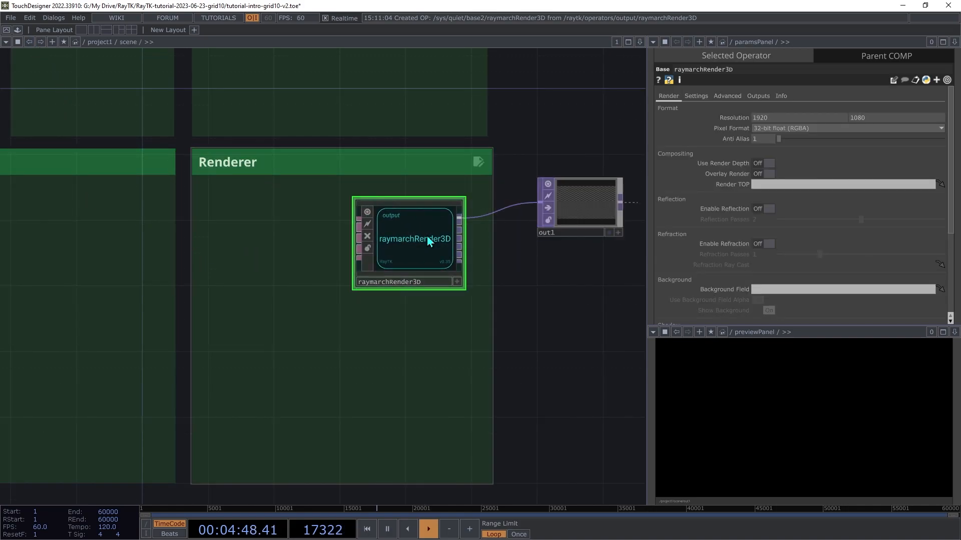
{"action": "right_click", "coordinate": [265, 283]}
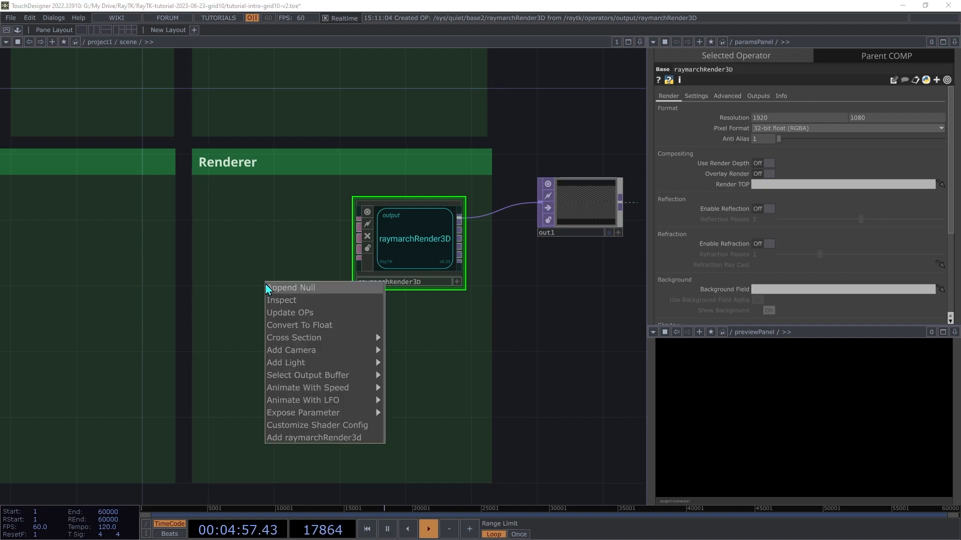
{"action": "mouse_move", "coordinate": [315, 356]}
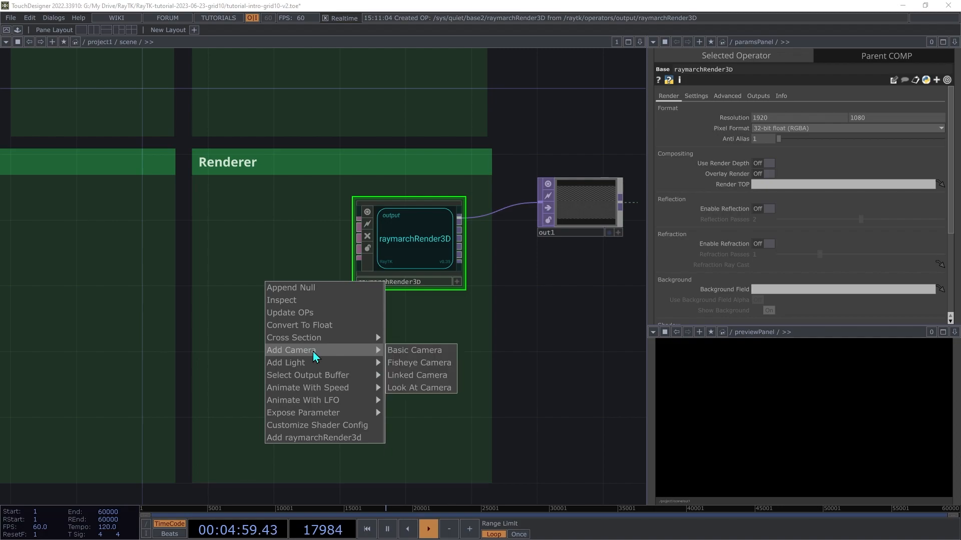
{"action": "left_click", "coordinate": [431, 388]}
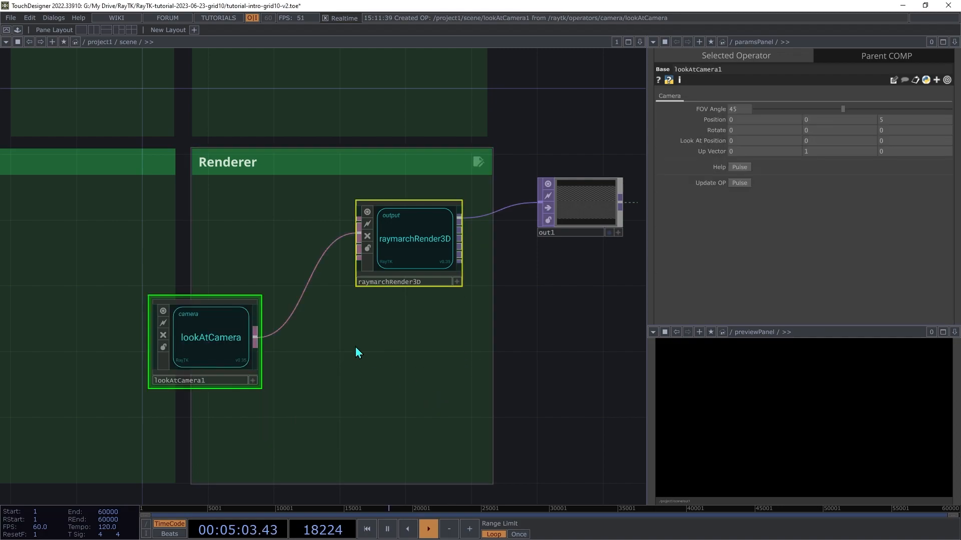
{"action": "left_click_drag", "start_coordinate": [220, 343], "coordinate": [271, 334]}
{"action": "left_click", "coordinate": [272, 334]}
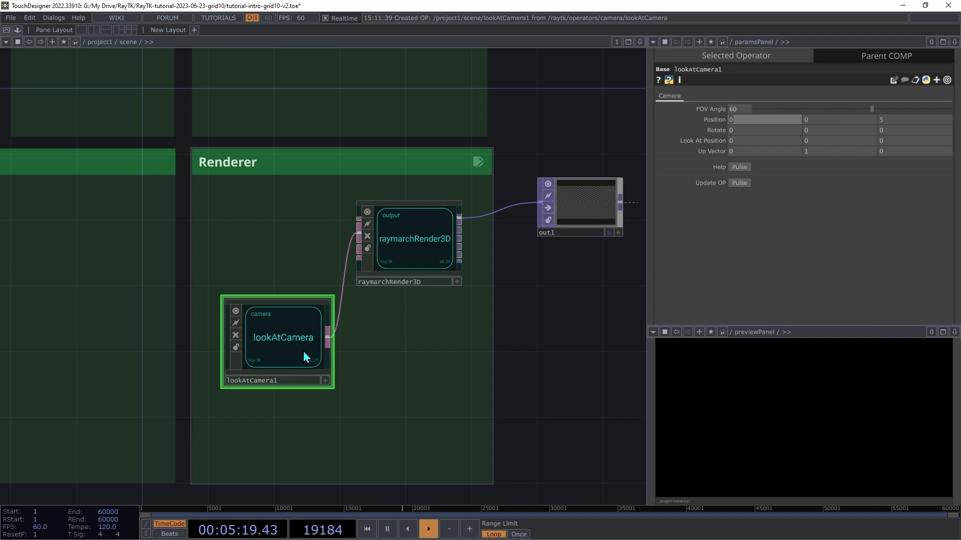
{"action": "left_click_drag", "start_coordinate": [318, 335], "coordinate": [293, 299]}
- Add a Point Light to raymarchRender3D and place it directly below the lookAtCamera operator
{"action": "left_click", "coordinate": [417, 241]}
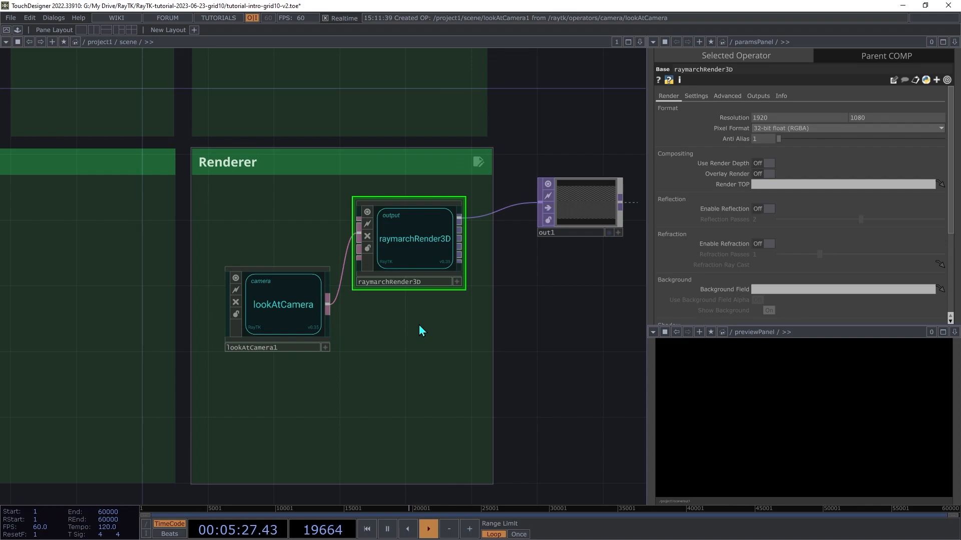
{"action": "right_click", "coordinate": [419, 330]}
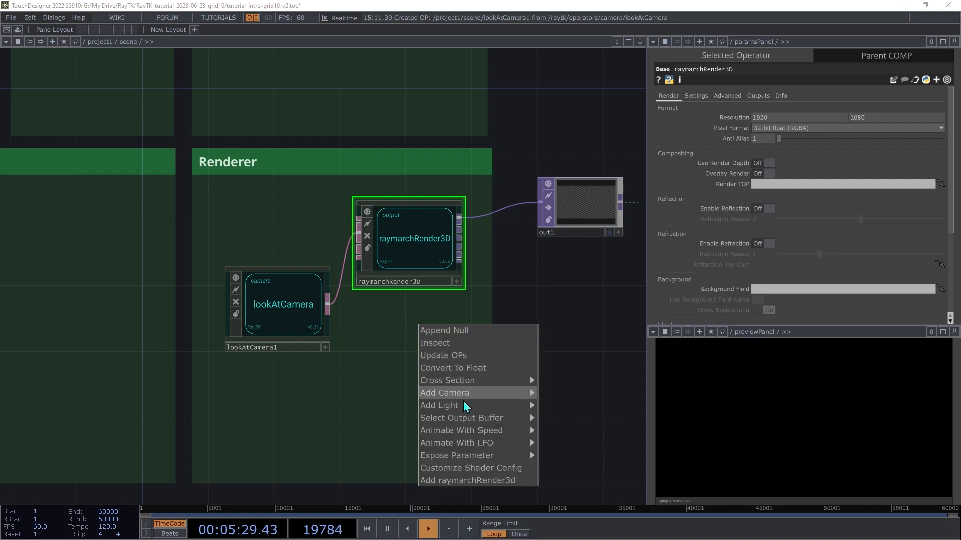
{"action": "mouse_move", "coordinate": [484, 410]}
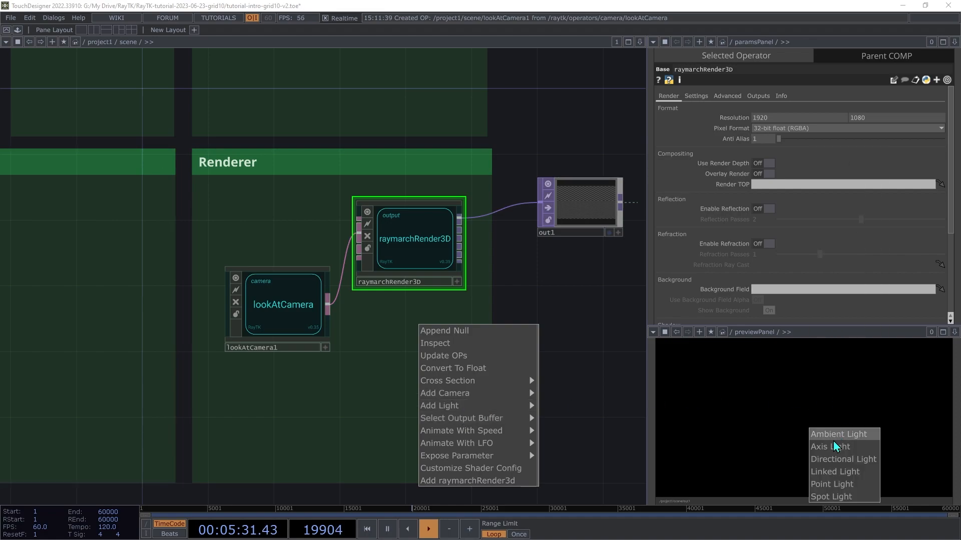
{"action": "left_click", "coordinate": [830, 485]}
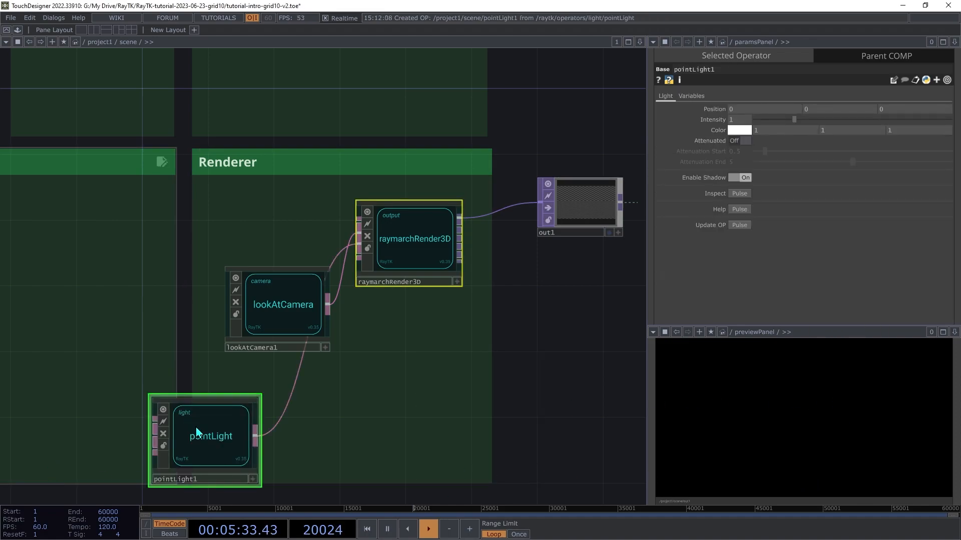
{"action": "left_click_drag", "start_coordinate": [217, 460], "coordinate": [266, 417]}
{"action": "left_click", "coordinate": [283, 417]}
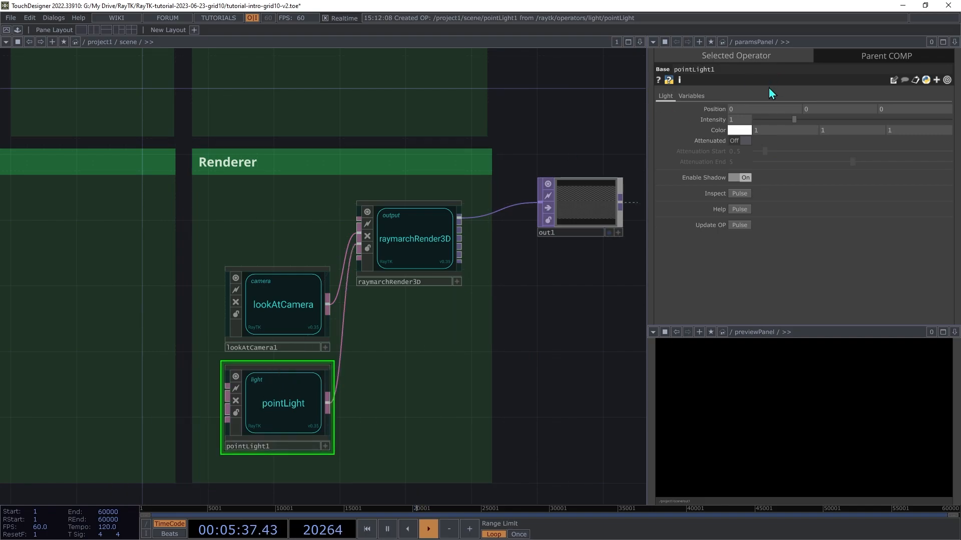
- Set the point light's position to 1, 2, 3
{"action": "type", "text": "1"}
{"action": "key", "text": "Tab"}
{"action": "type", "text": "2"}
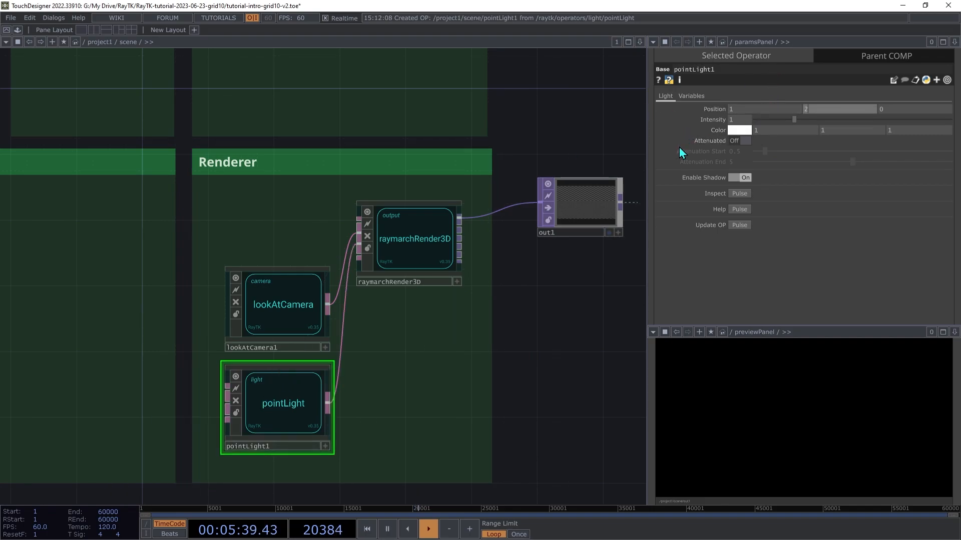
{"action": "key", "text": "Tab"}
{"action": "type", "text": "3"}
{"action": "key", "text": "Tab"}
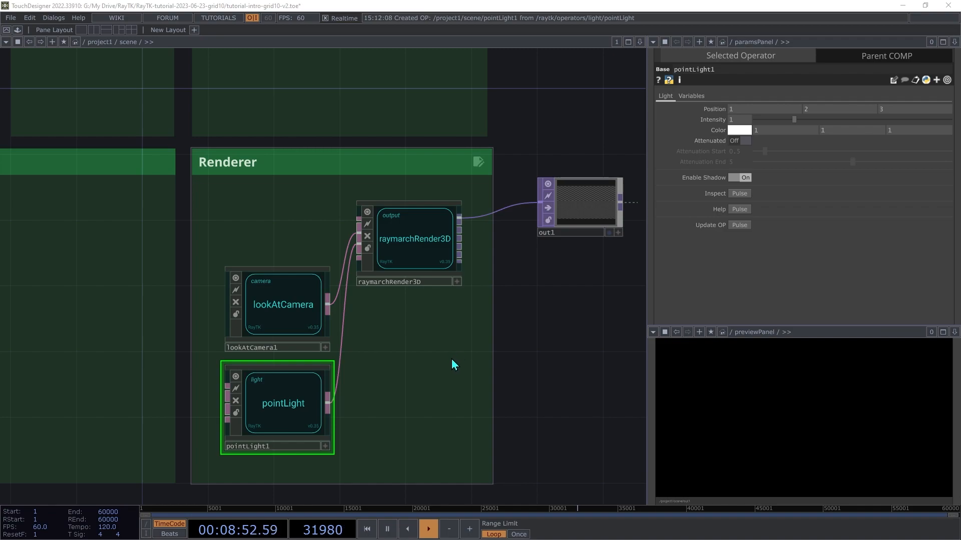
- Expose raymarchRender3D's combined Resolution parameter on the Scene page of /project1/scene, using the same structure as the source parameter
{"action": "left_click", "coordinate": [428, 250]}
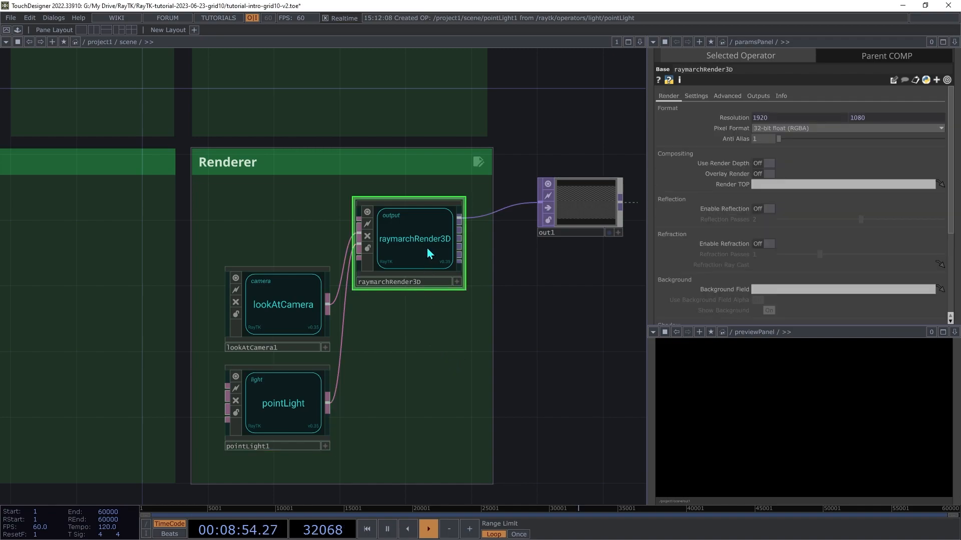
{"action": "right_click", "coordinate": [440, 326]}
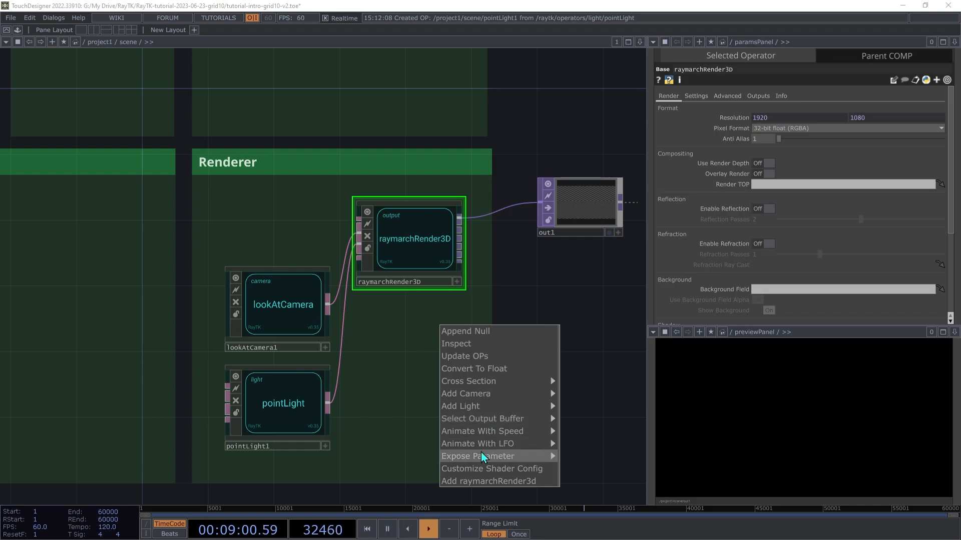
{"action": "mouse_move", "coordinate": [503, 459]}
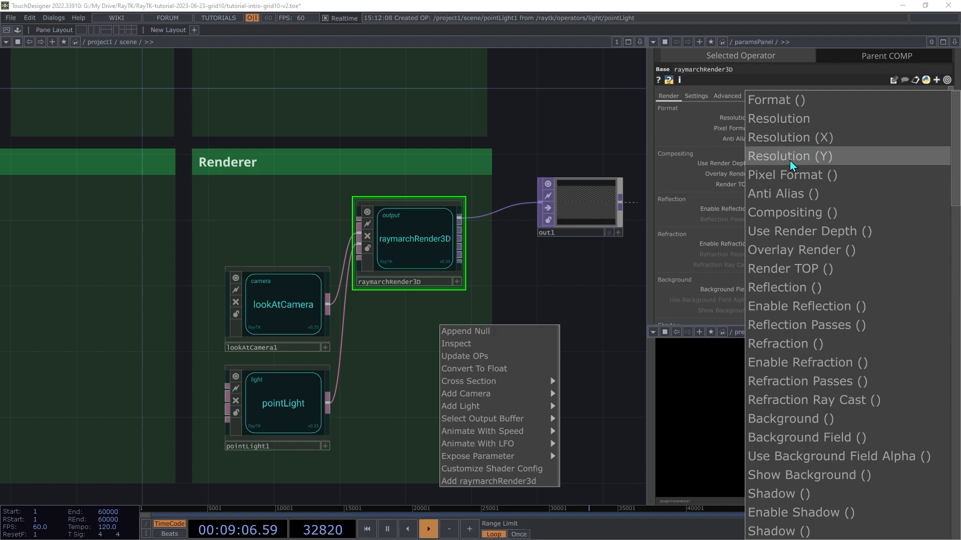
{"action": "left_click", "coordinate": [778, 123]}
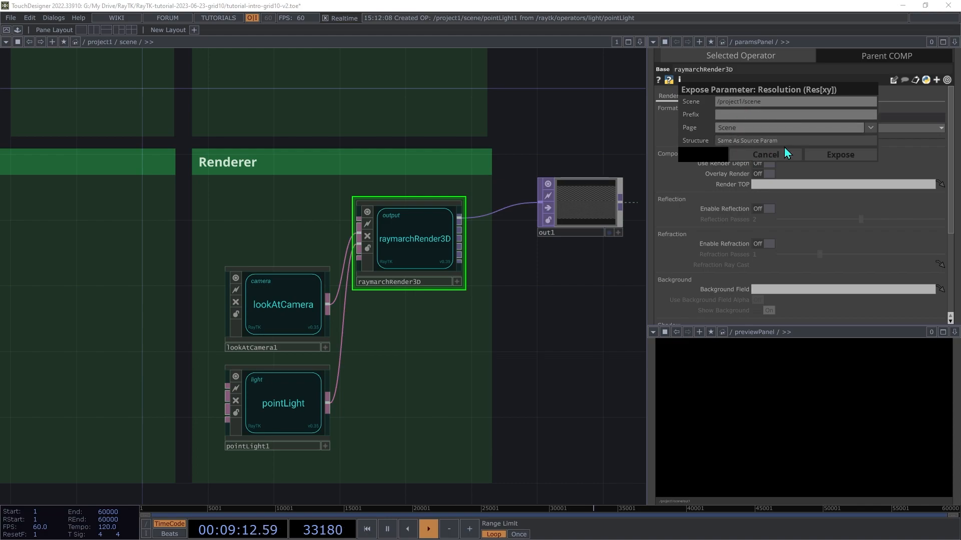
{"action": "left_click", "coordinate": [828, 157]}
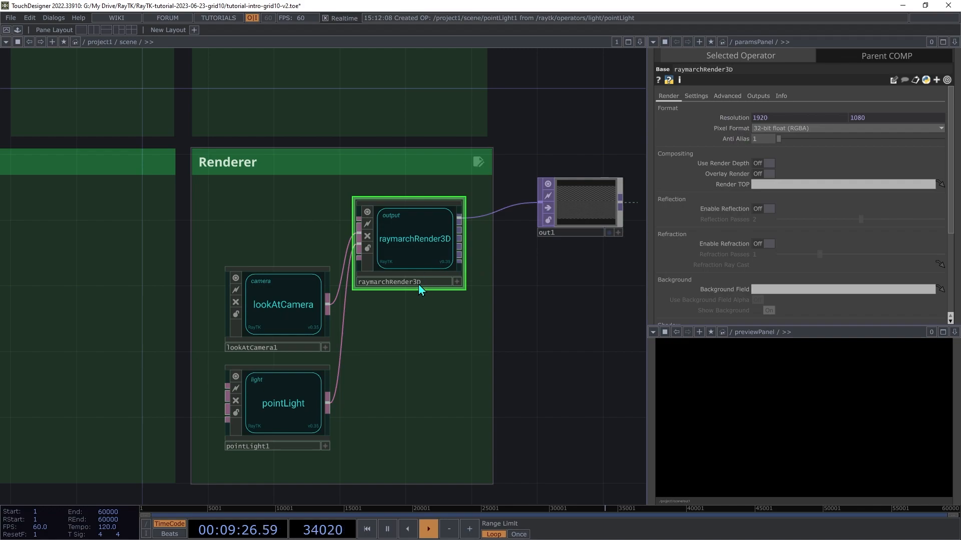
- View the parent scene component's parameters to check the exposed Resolution, and close them
{"action": "right_click", "coordinate": [537, 295]}
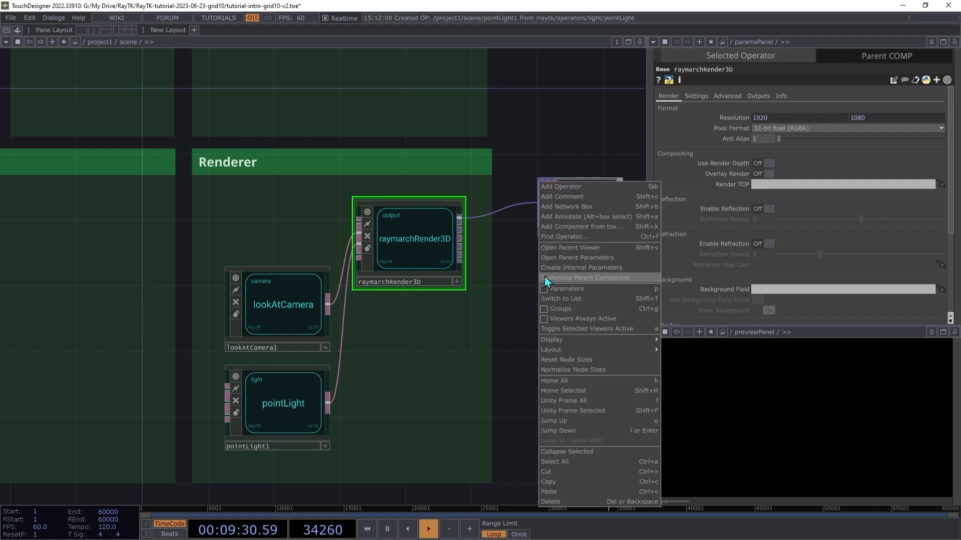
{"action": "left_click", "coordinate": [545, 259]}
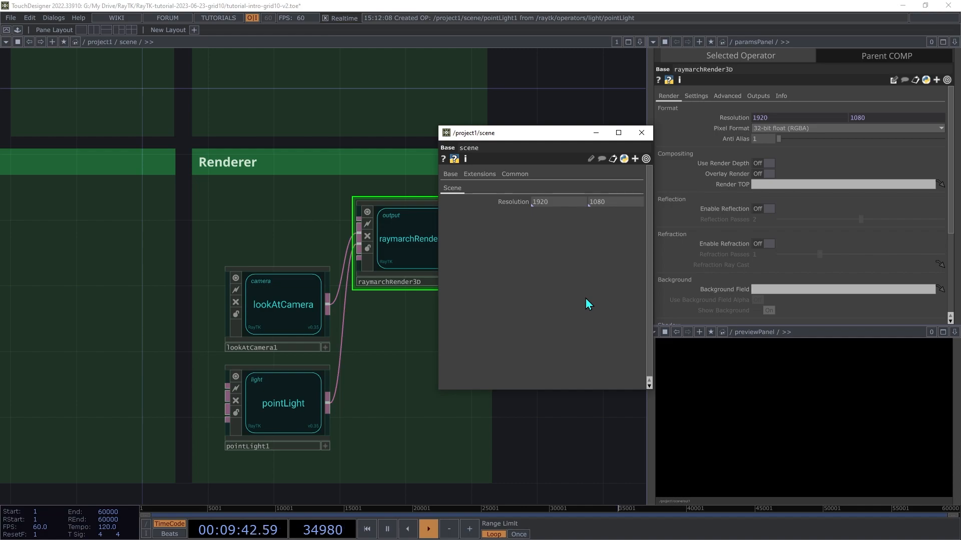
{"action": "left_click", "coordinate": [641, 132]}
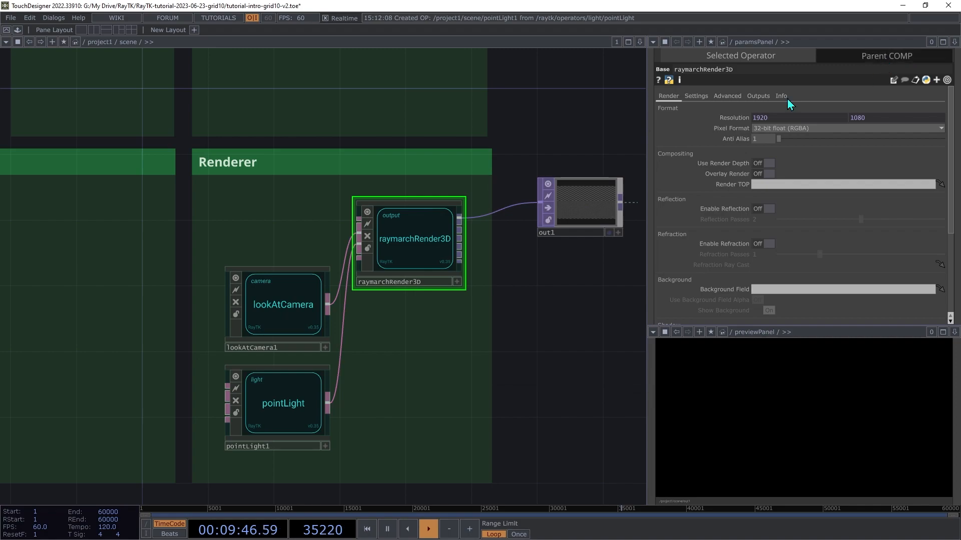
- Review the parent scene component's parameter pages and open its component customization
{"action": "left_click", "coordinate": [827, 59]}
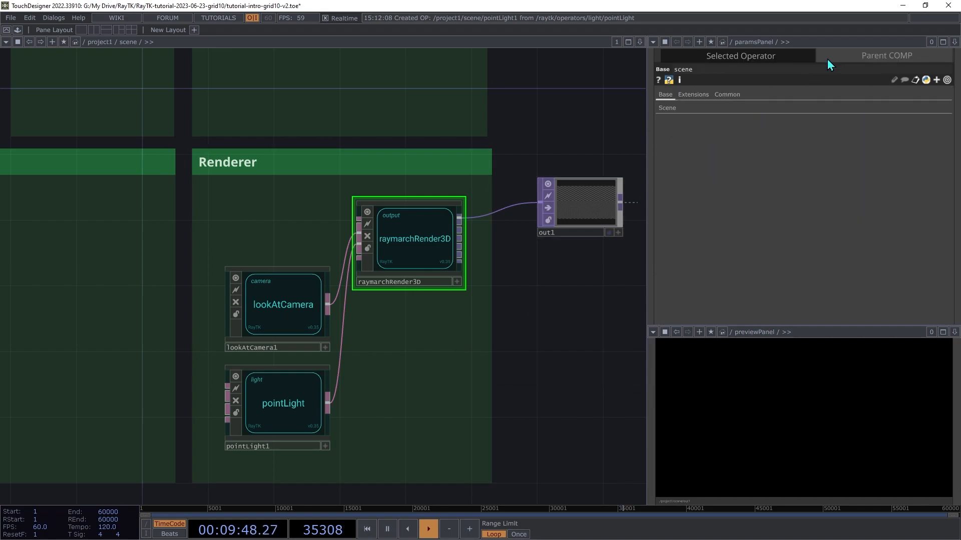
{"action": "right_click", "coordinate": [536, 274]}
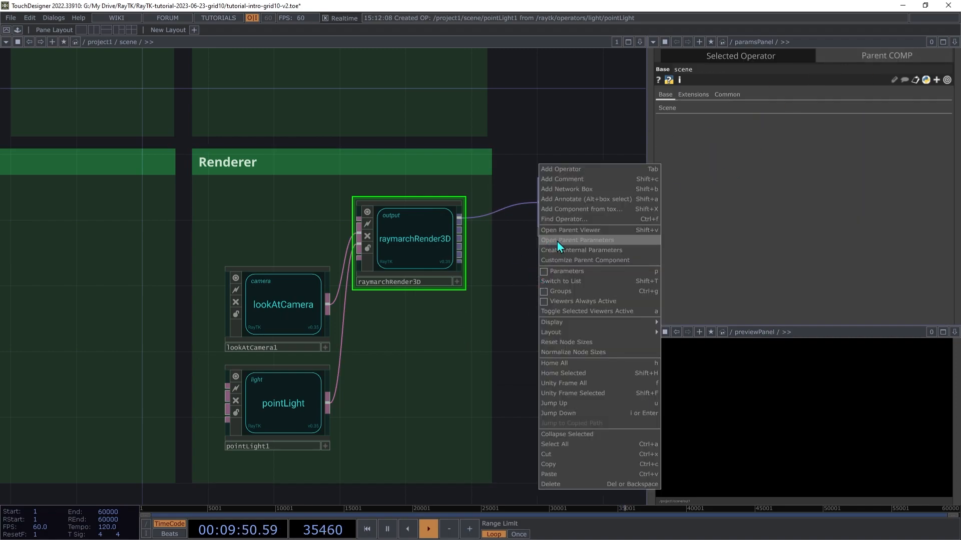
{"action": "left_click", "coordinate": [555, 133]}
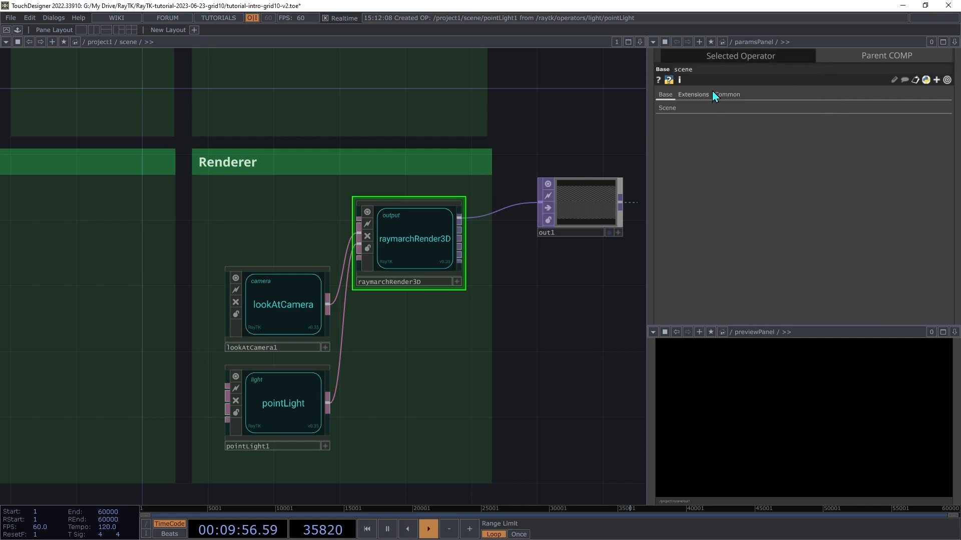
{"action": "left_click", "coordinate": [730, 59]}
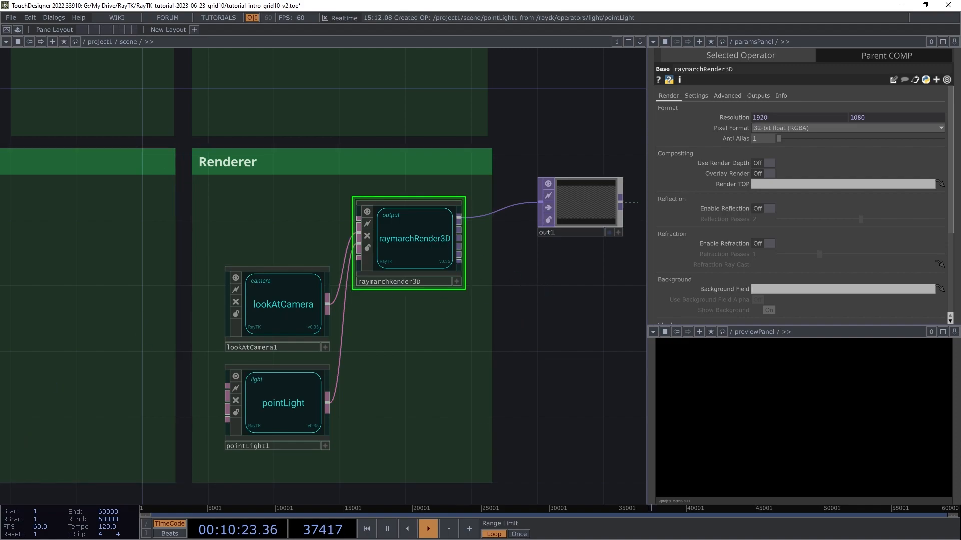
{"action": "right_click", "coordinate": [533, 291]}
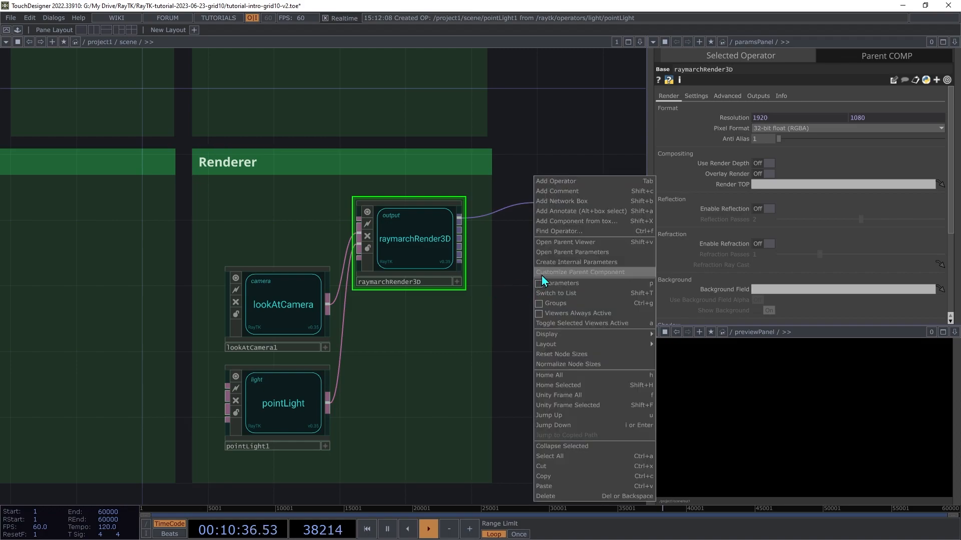
{"action": "left_click", "coordinate": [541, 272]}
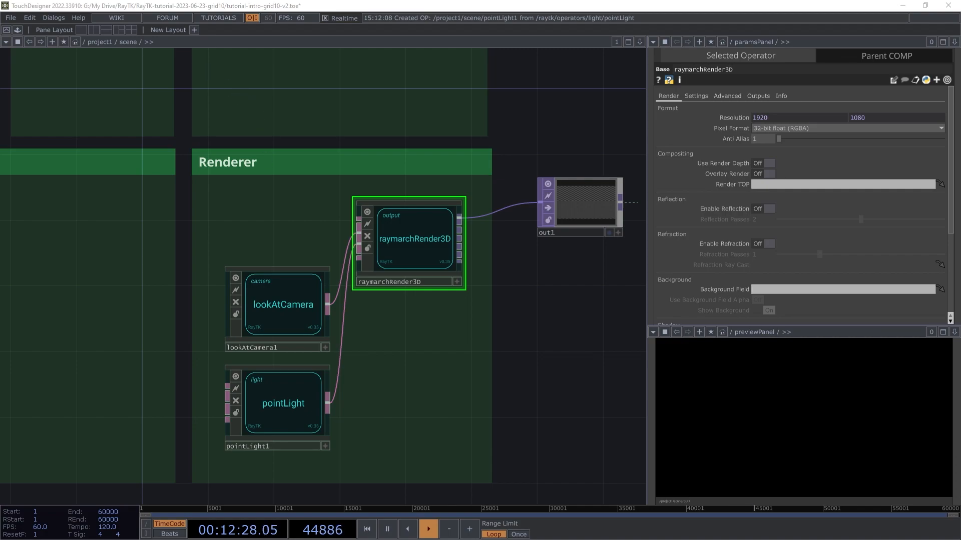
- Add a RayTK boxFrameSdf operator inside the Cell Shape area
{"action": "scroll", "coordinate": [257, 257], "scroll_direction": "down", "scroll_amount": 5}
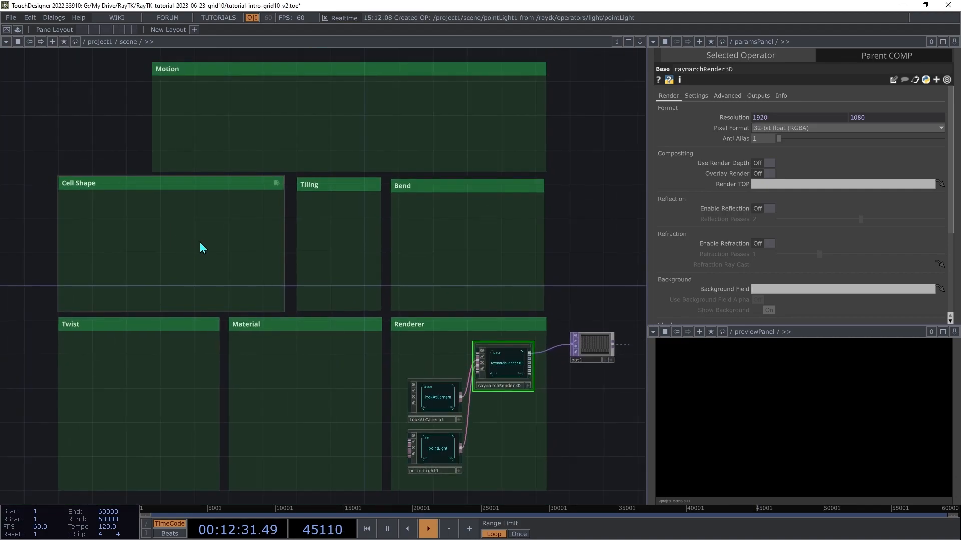
{"action": "key", "text": "alt+r"}
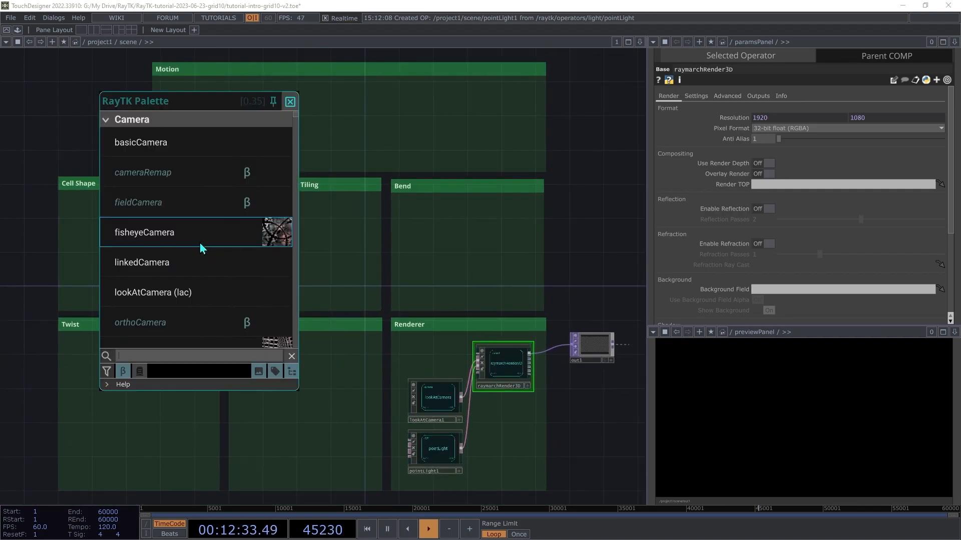
{"action": "type", "text": "boxf"}
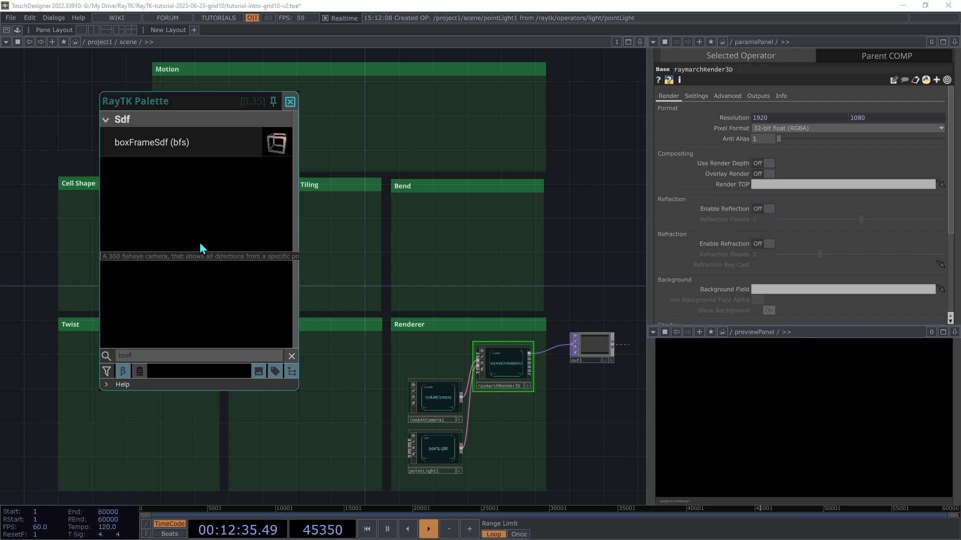
{"action": "left_click", "coordinate": [180, 142]}
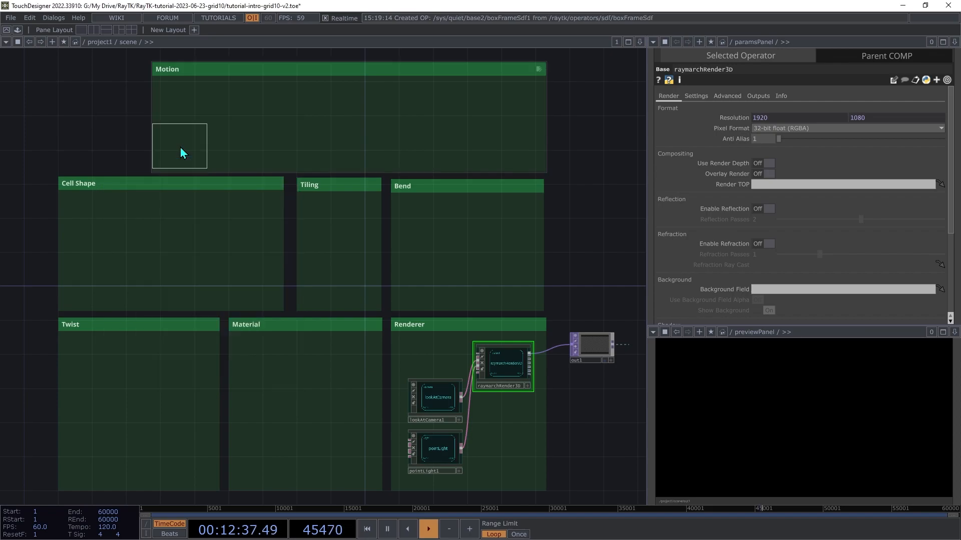
{"action": "left_click", "coordinate": [200, 250]}
- Connect boxFrameSdf1's output to raymarchRender3D's first input and set the box frame's thickness to 0.05
{"action": "left_click_drag", "start_coordinate": [223, 236], "coordinate": [477, 356]}
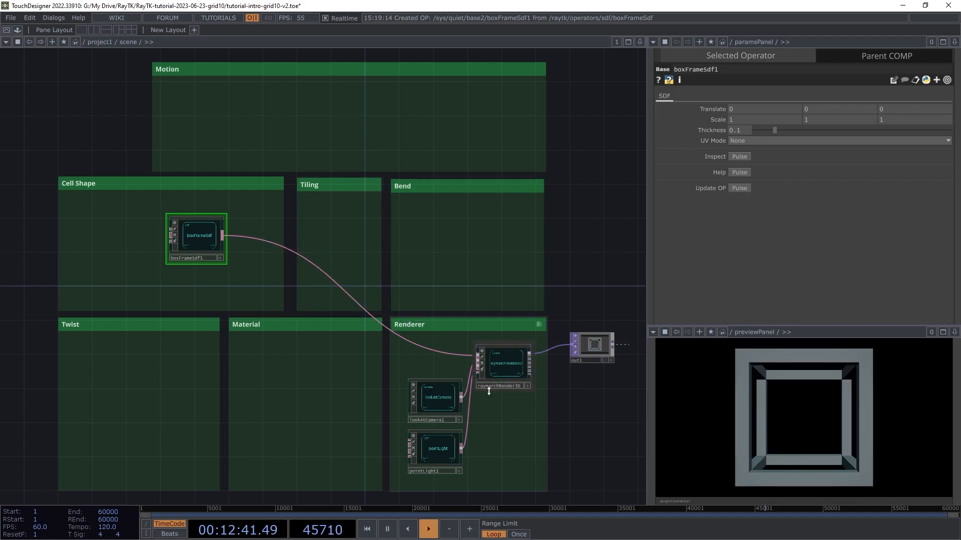
{"action": "mouse_move", "coordinate": [741, 133]}
{"action": "middle_mouse_down"}
{"action": "mouse_move", "coordinate": [734, 111]}
{"action": "mouse_move", "coordinate": [740, 128]}
{"action": "middle_mouse_up"}
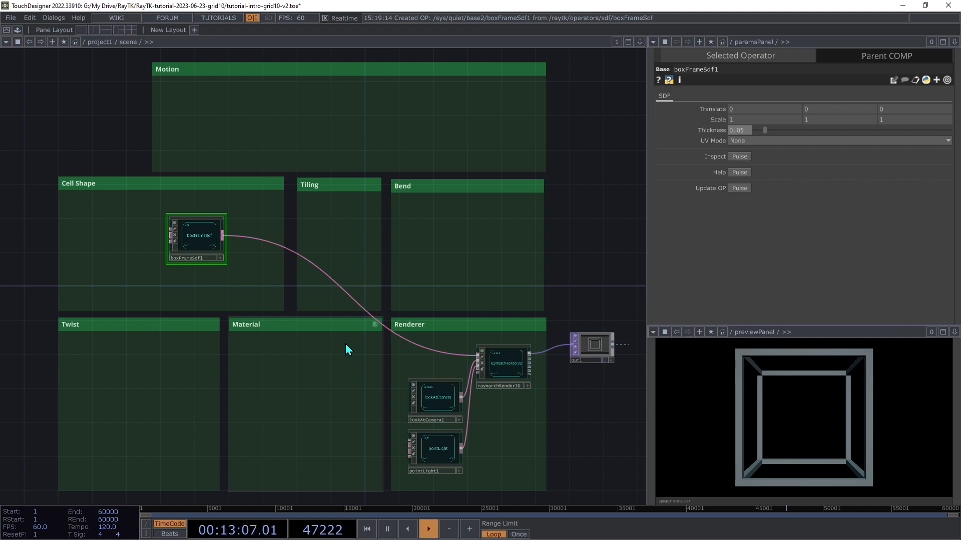
- Add an XYZ custom parameter named Grid Size to the Scene page of the parent scene component
{"action": "right_click", "coordinate": [578, 235]}
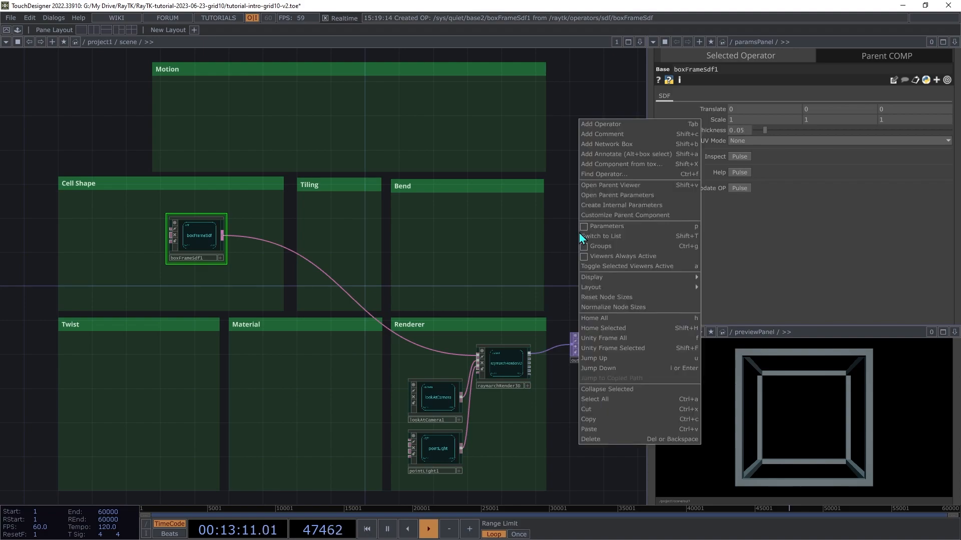
{"action": "left_click", "coordinate": [589, 219]}
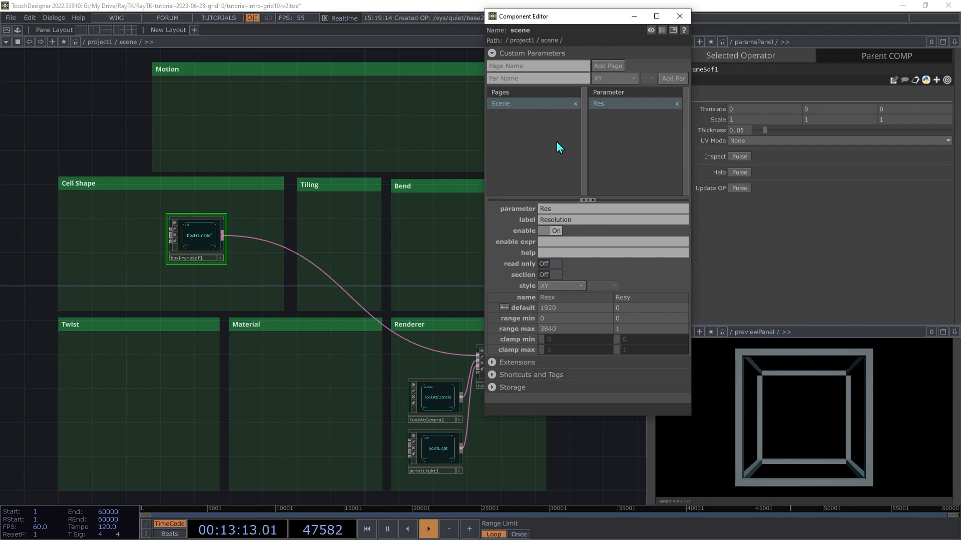
{"action": "left_click", "coordinate": [552, 80]}
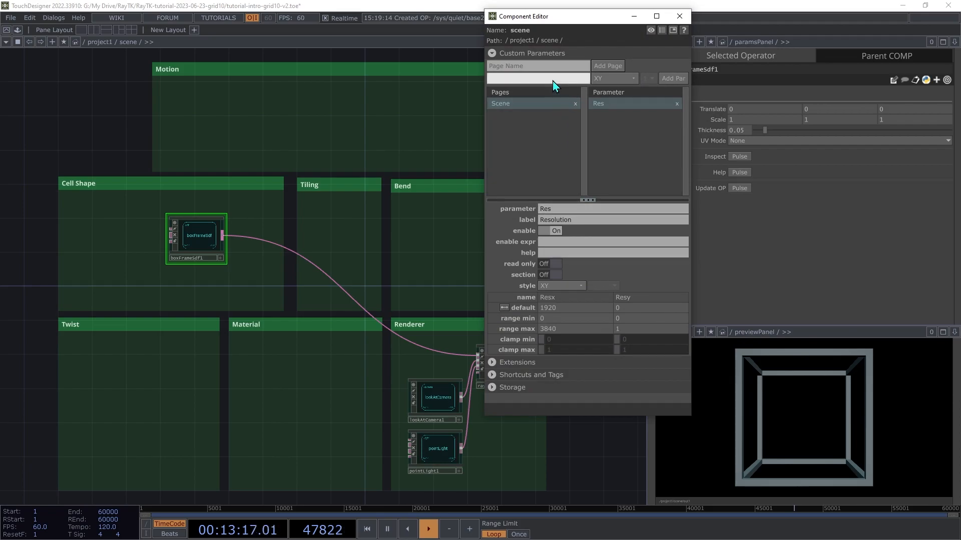
{"action": "type", "text": "Grid Size"}
{"action": "left_click", "coordinate": [613, 80]}
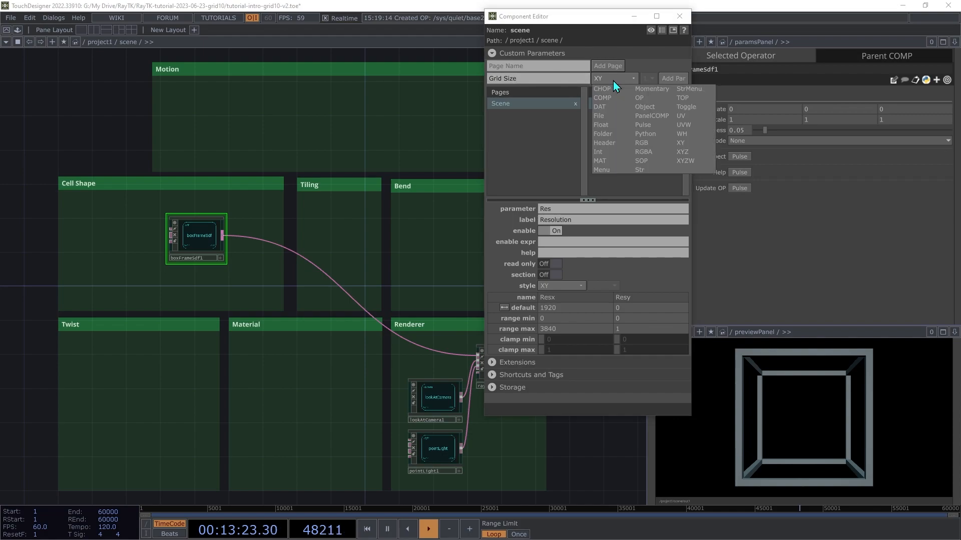
{"action": "left_click", "coordinate": [689, 153]}
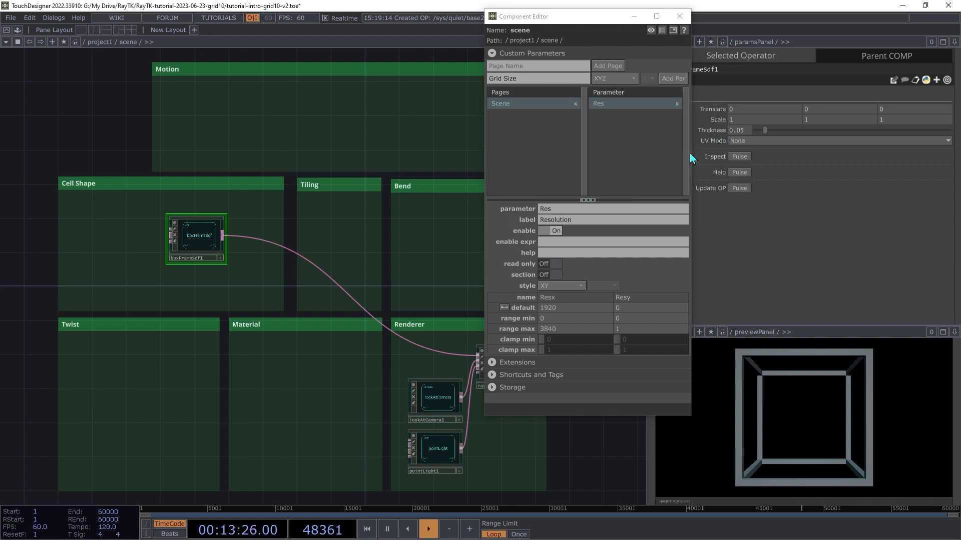
{"action": "left_click", "coordinate": [674, 80]}
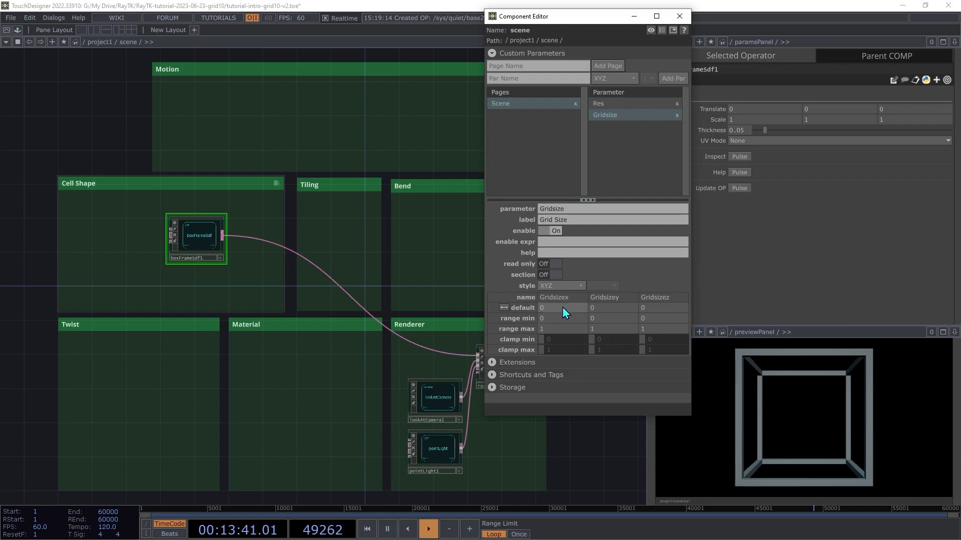
- Set Grid Size's x, y and z defaults to 1 and close the component customization
{"action": "left_click_drag", "start_coordinate": [558, 308], "coordinate": [540, 312]}
{"action": "type", "text": "1"}
{"action": "left_click_drag", "start_coordinate": [606, 308], "coordinate": [582, 315]}
{"action": "type", "text": "1"}
{"action": "left_click_drag", "start_coordinate": [653, 311], "coordinate": [633, 313]}
{"action": "type", "text": "1"}
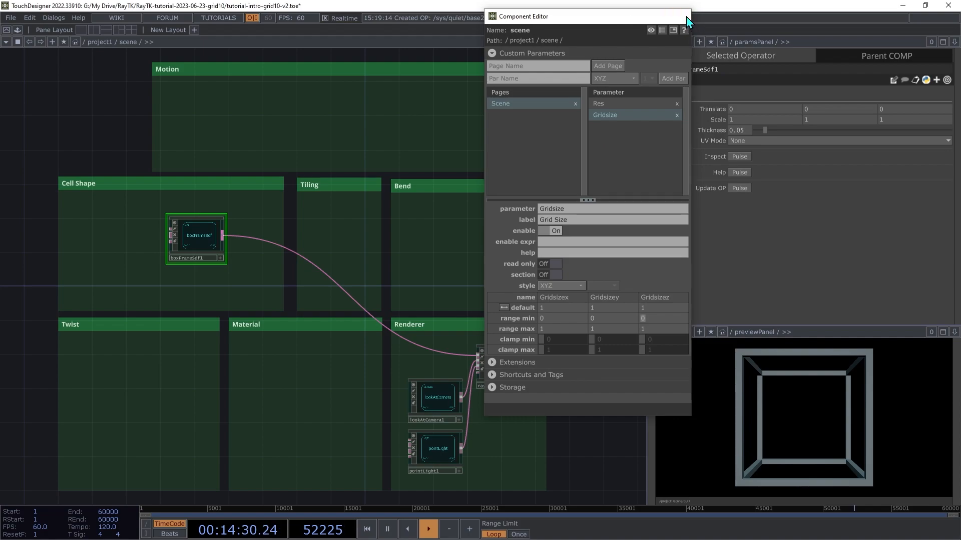
{"action": "left_click", "coordinate": [687, 20]}
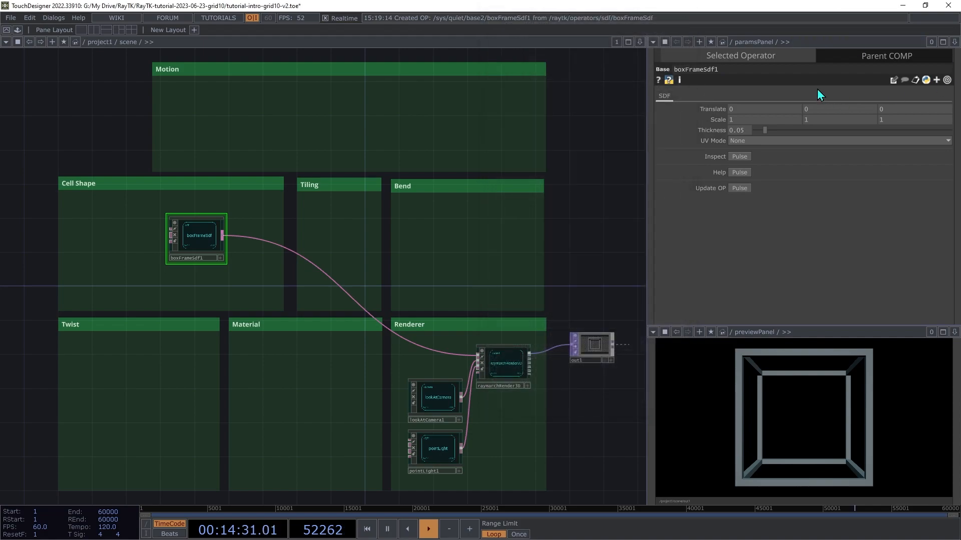
- Copy the scene's Grid Size parameter, paste it as a reference onto boxFrameSdf1's Scale, and check the resulting expressions
{"action": "left_click", "coordinate": [855, 58]}
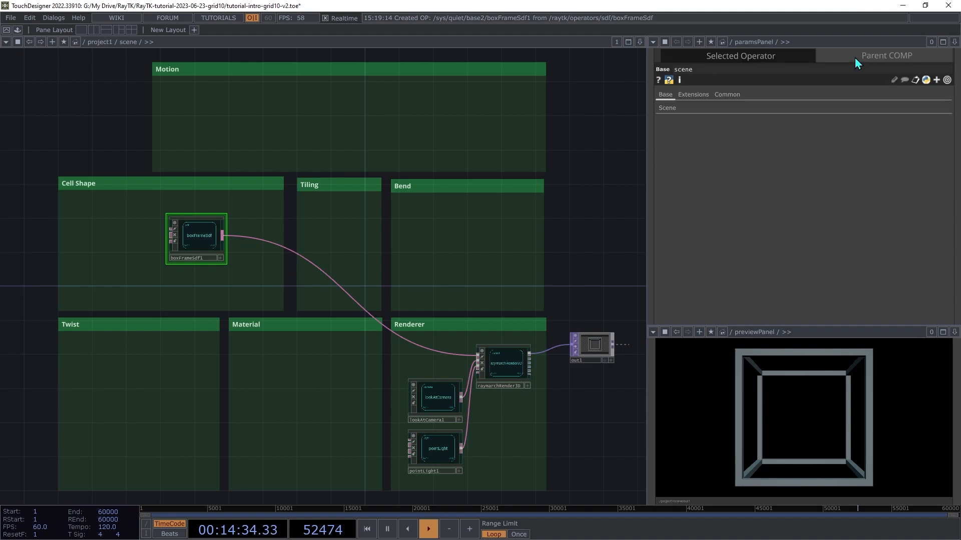
{"action": "left_click", "coordinate": [671, 109]}
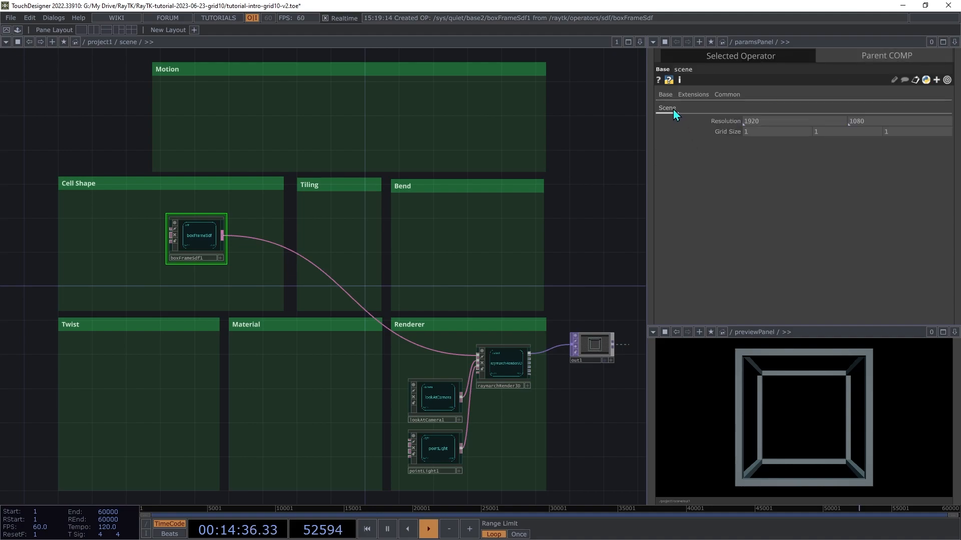
{"action": "mouse_move", "coordinate": [724, 134]}
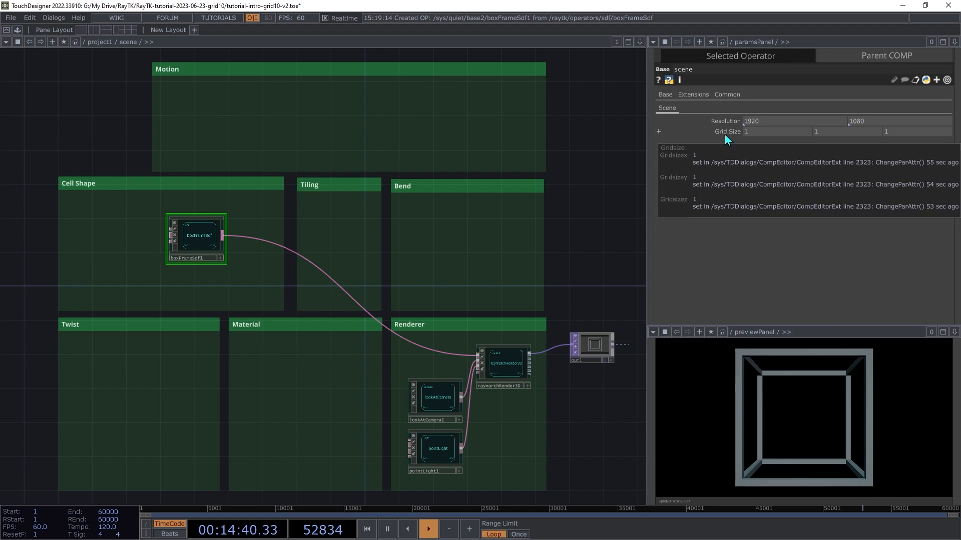
{"action": "right_click", "coordinate": [725, 134]}
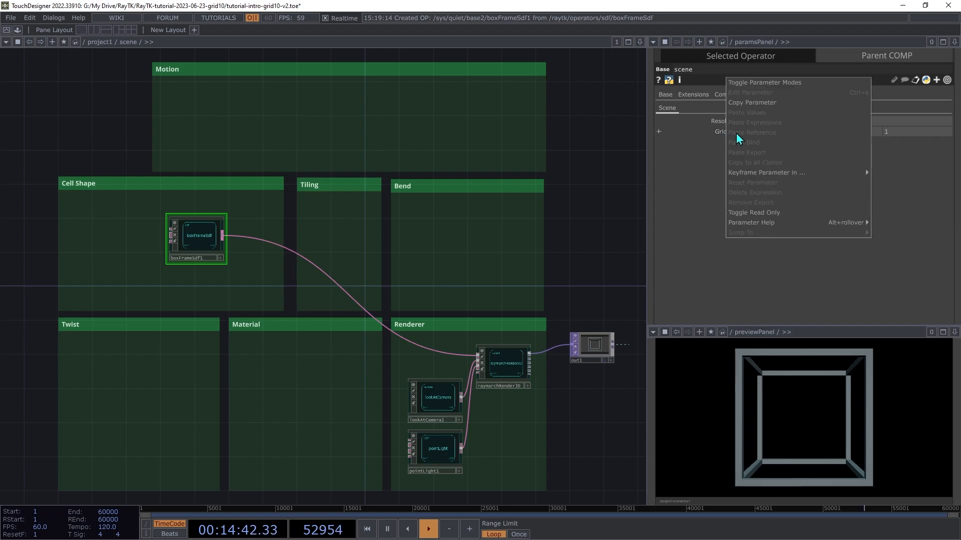
{"action": "left_click", "coordinate": [739, 106]}
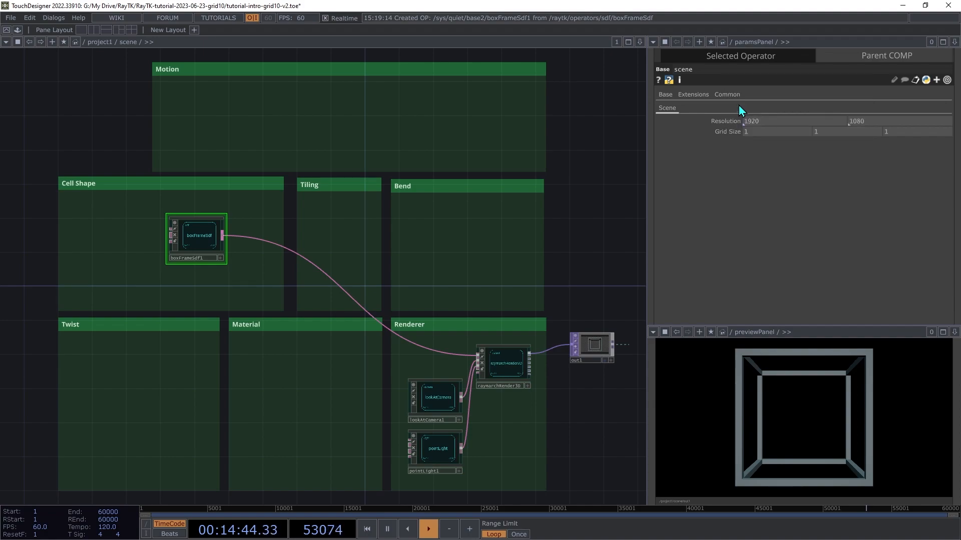
{"action": "left_click", "coordinate": [746, 55]}
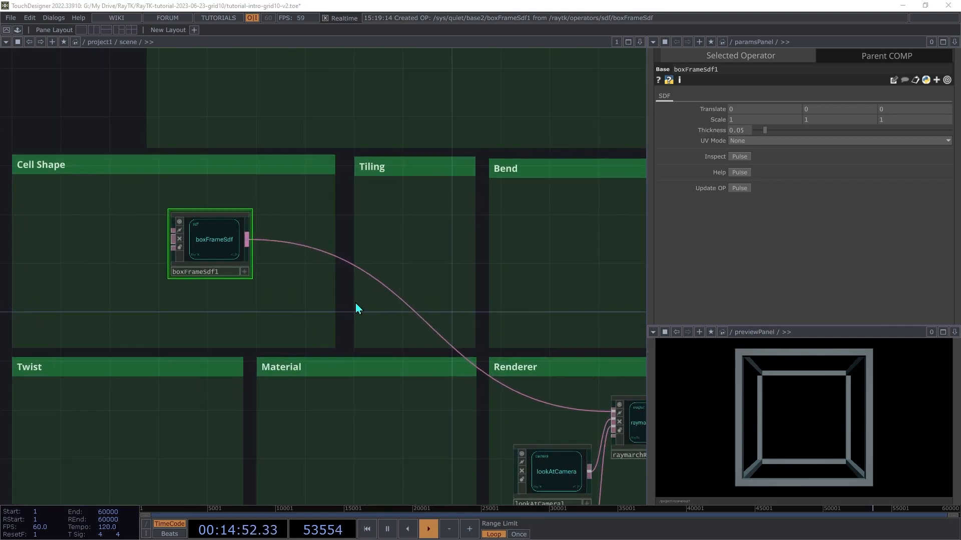
{"action": "right_click", "coordinate": [717, 126]}
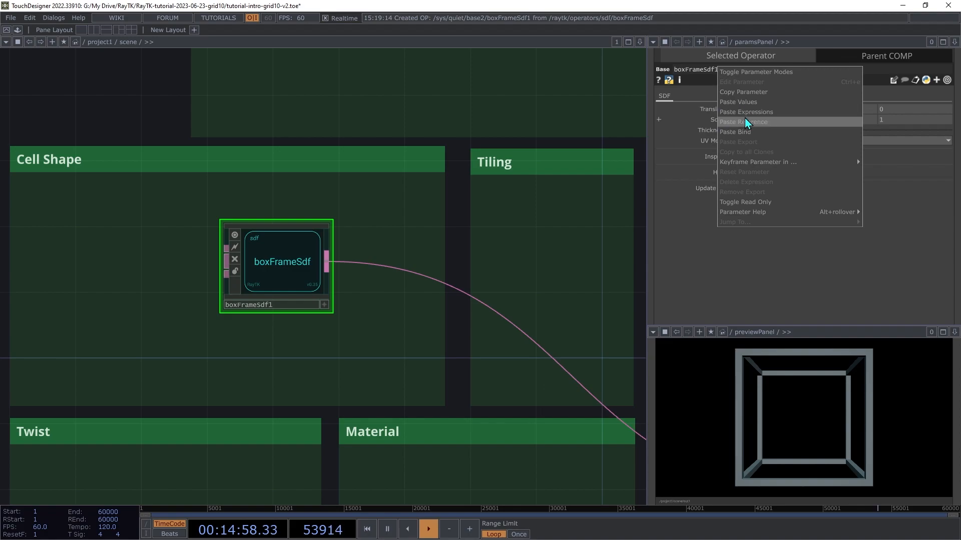
{"action": "left_click", "coordinate": [745, 121]}
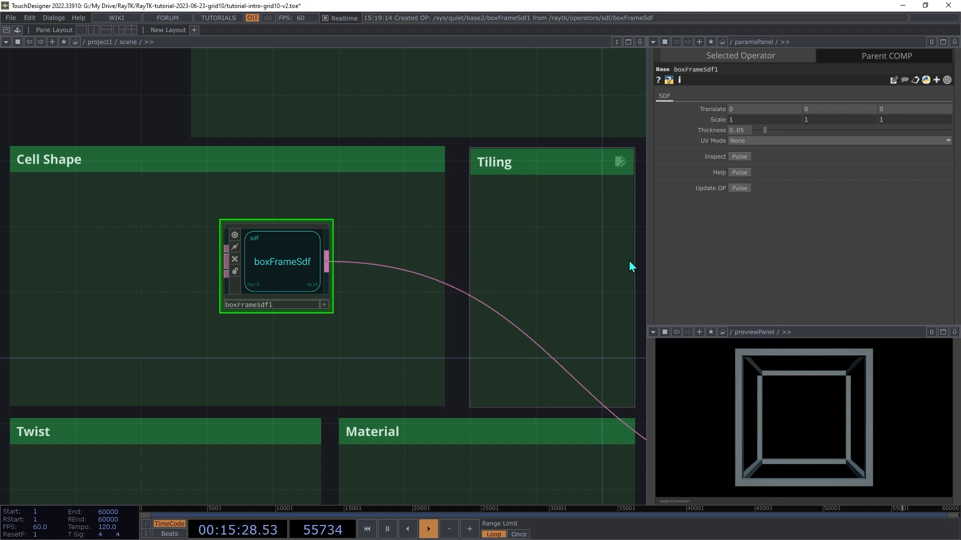
{"action": "left_click", "coordinate": [716, 120]}
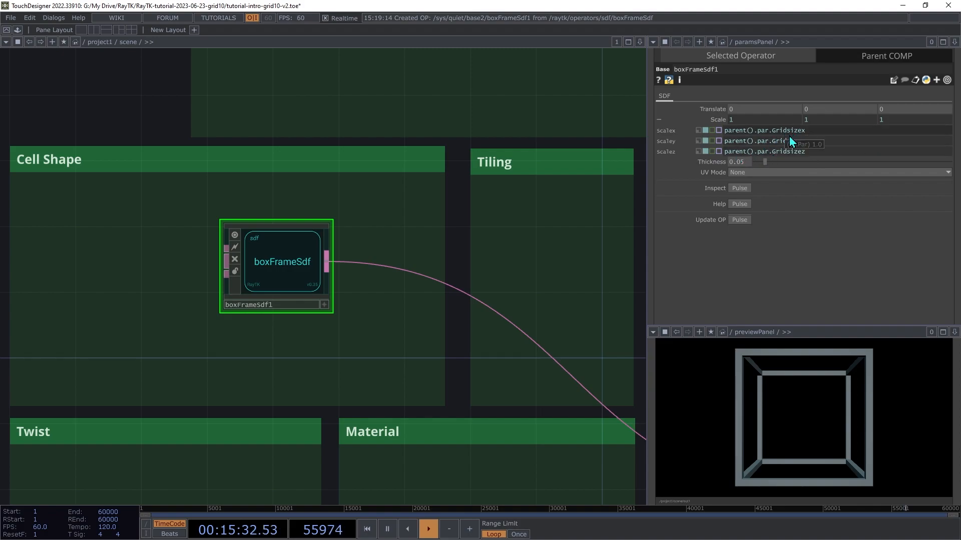
{"action": "left_click", "coordinate": [716, 121]}
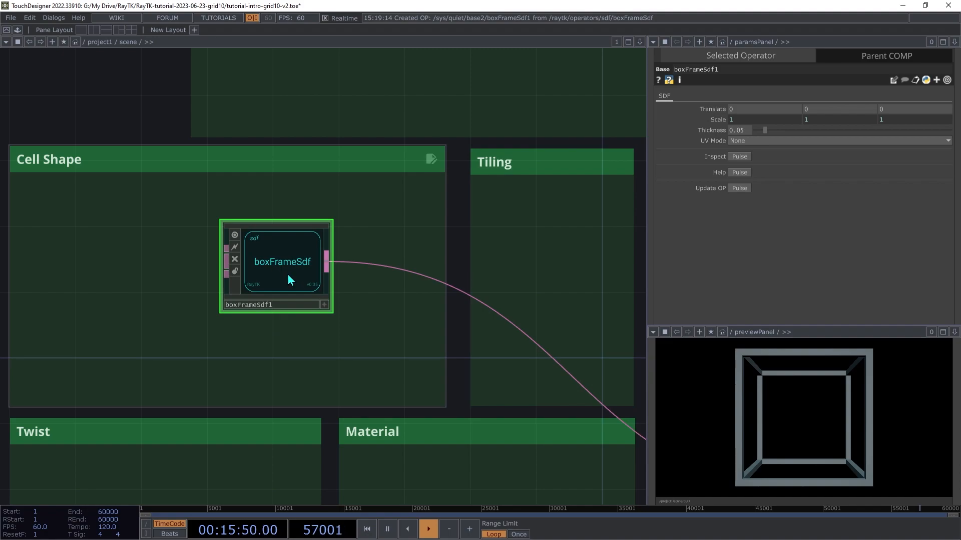
- Expose boxFrameSdf1's Thickness parameter on the Scene page of /project1/scene
{"action": "right_click", "coordinate": [382, 266]}
{"action": "mouse_move", "coordinate": [465, 356]}
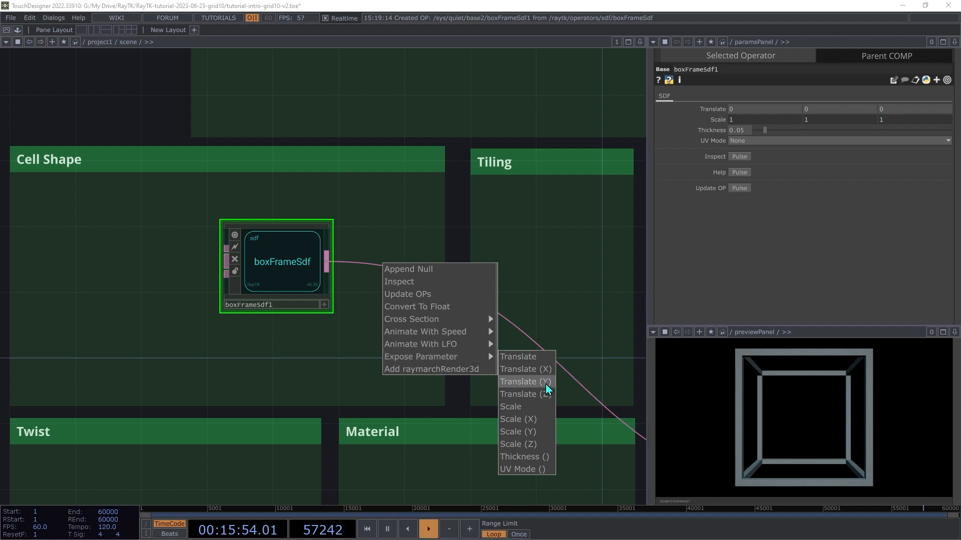
{"action": "left_click", "coordinate": [532, 456]}
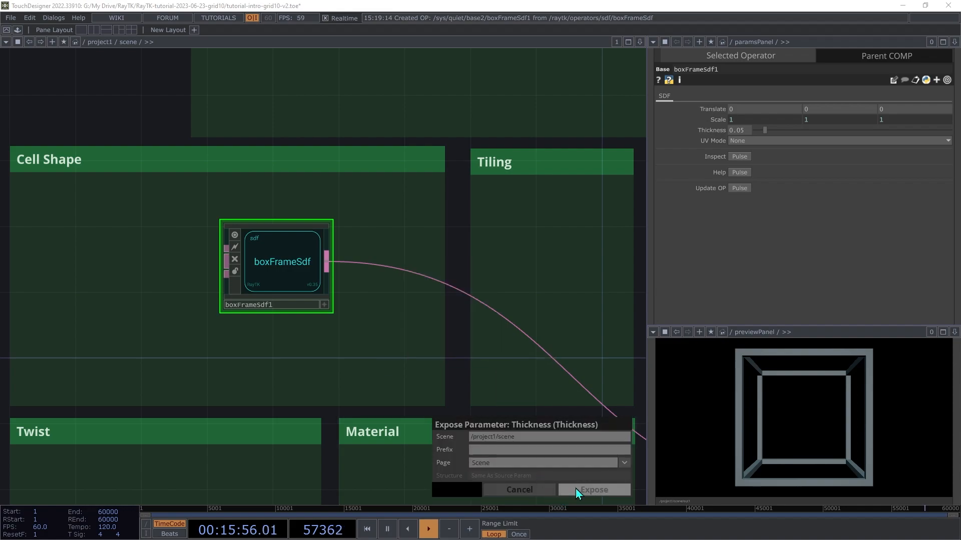
{"action": "left_click", "coordinate": [594, 491]}
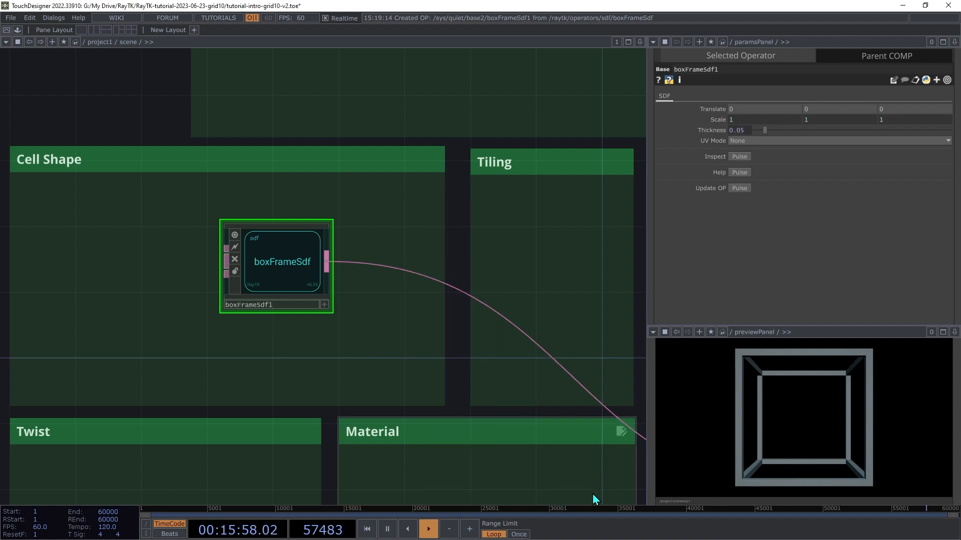
- Reposition boxFrameSdf1 to make room and add a sphereSdf operator below it in the Cell Shape area
{"action": "left_click_drag", "start_coordinate": [274, 275], "coordinate": [246, 228]}
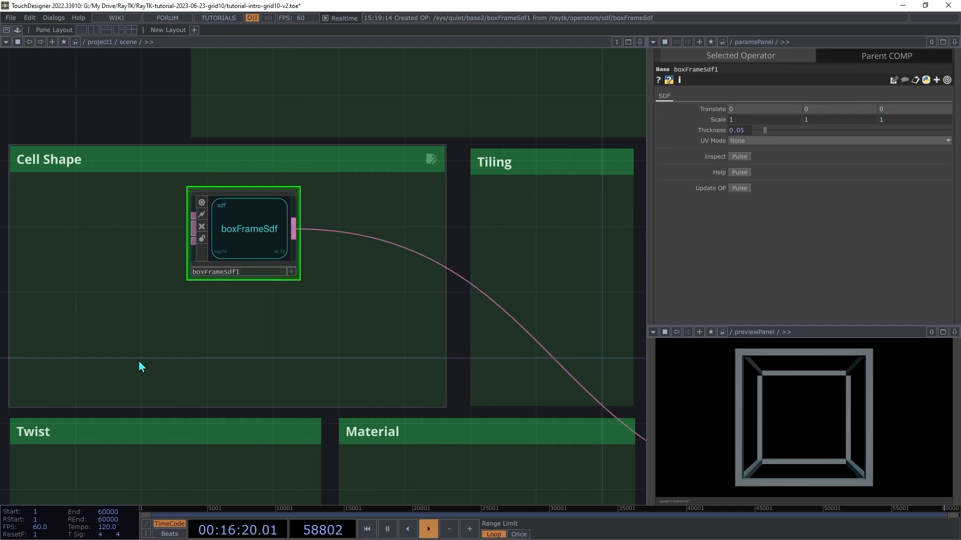
{"action": "key", "text": "alt+r"}
{"action": "type", "text": "sphere"}
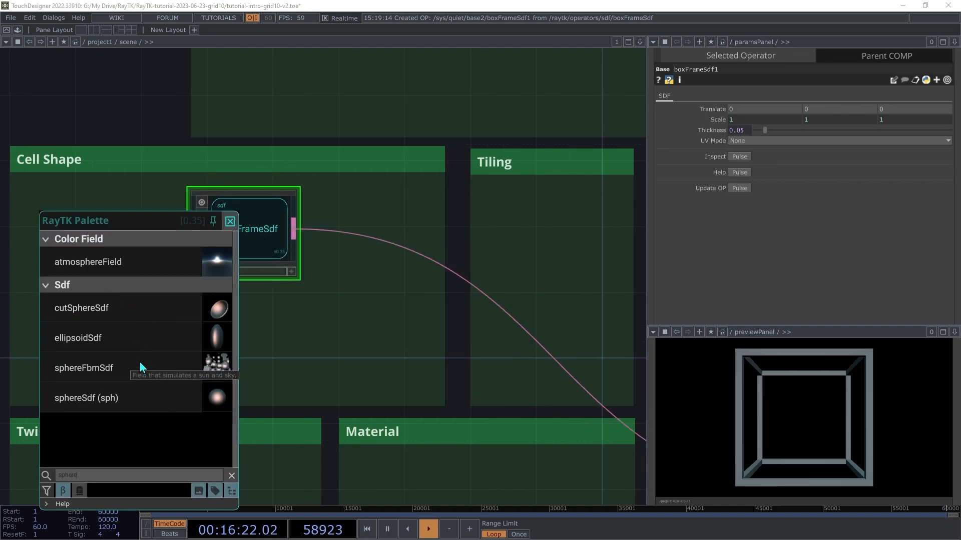
{"action": "left_click", "coordinate": [107, 403]}
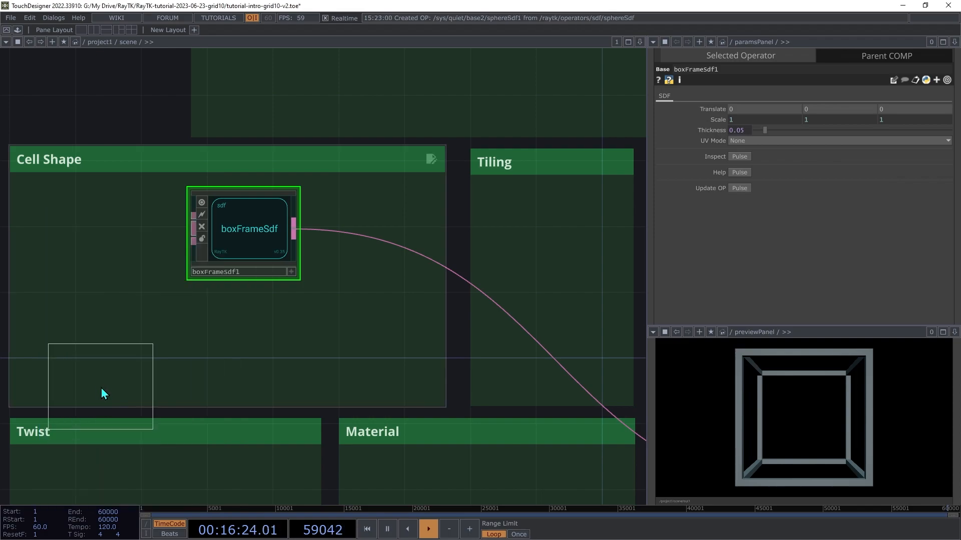
{"action": "left_click", "coordinate": [96, 360]}
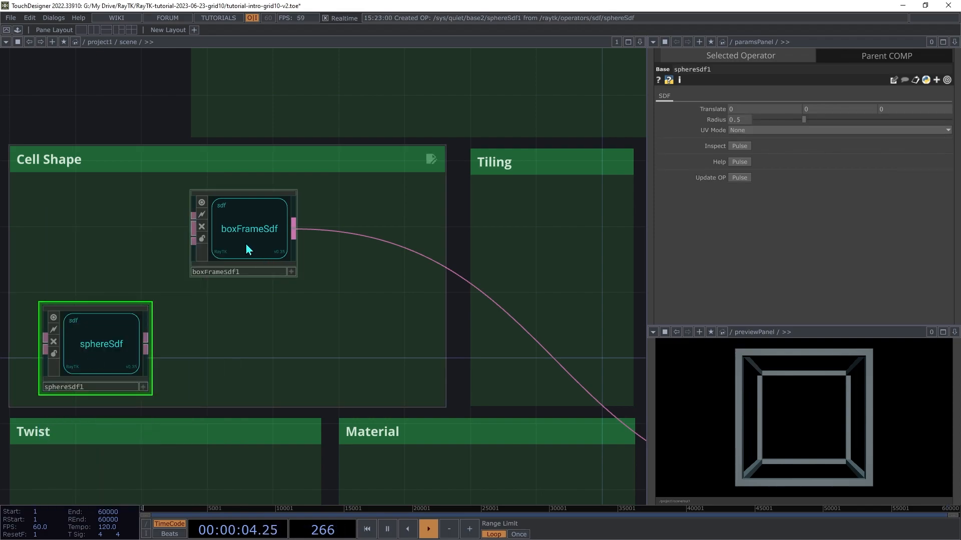
- Combine boxFrameSdf1 and sphereSdf1 with a Simple Union and place the combine operator inside the Cell Shape area
{"action": "left_click", "coordinate": [246, 244]}
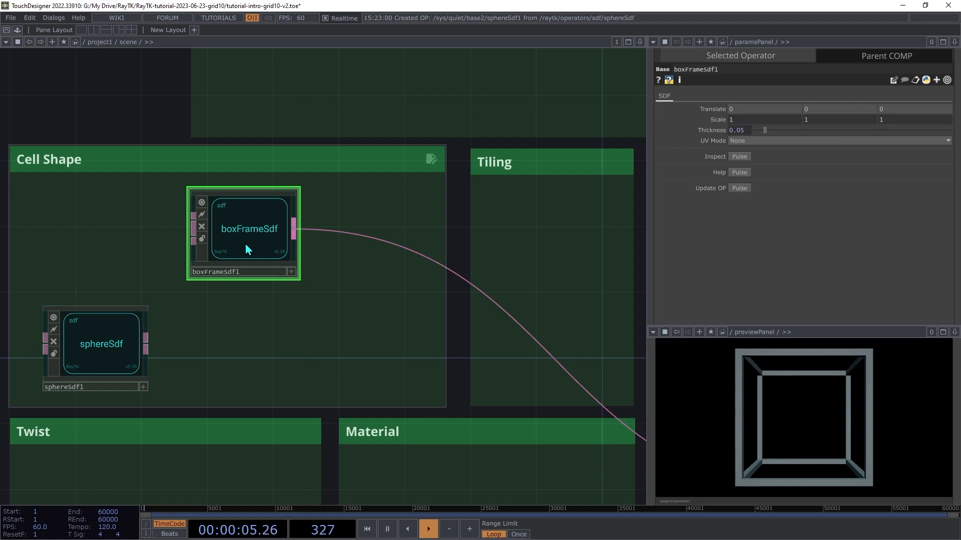
{"action": "left_click", "coordinate": [131, 335], "text": "ctrl"}
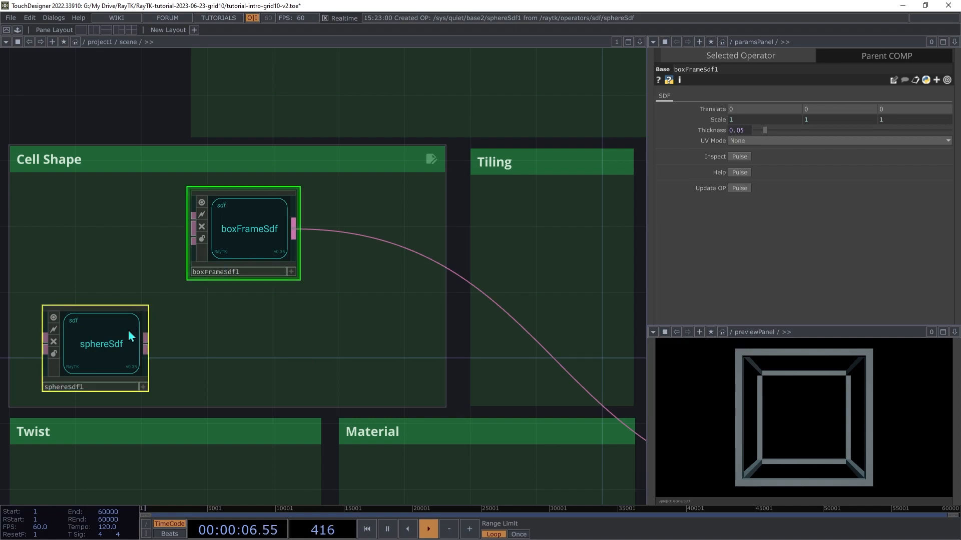
{"action": "right_click", "coordinate": [232, 328]}
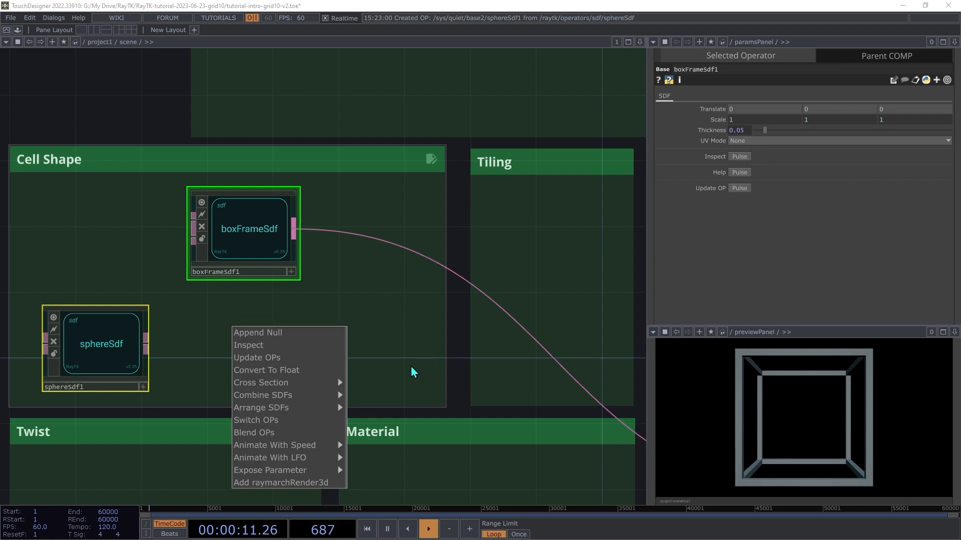
{"action": "mouse_move", "coordinate": [328, 395]}
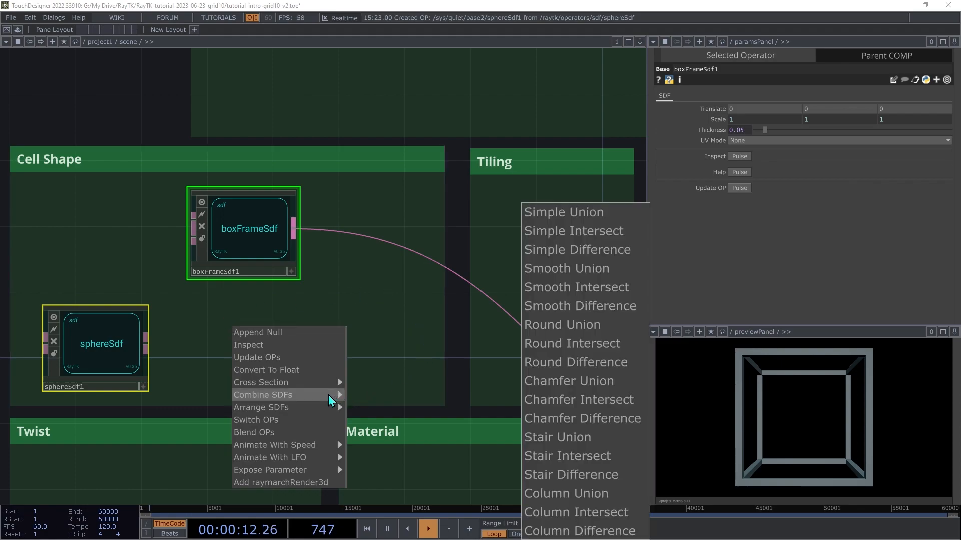
{"action": "left_click", "coordinate": [572, 213]}
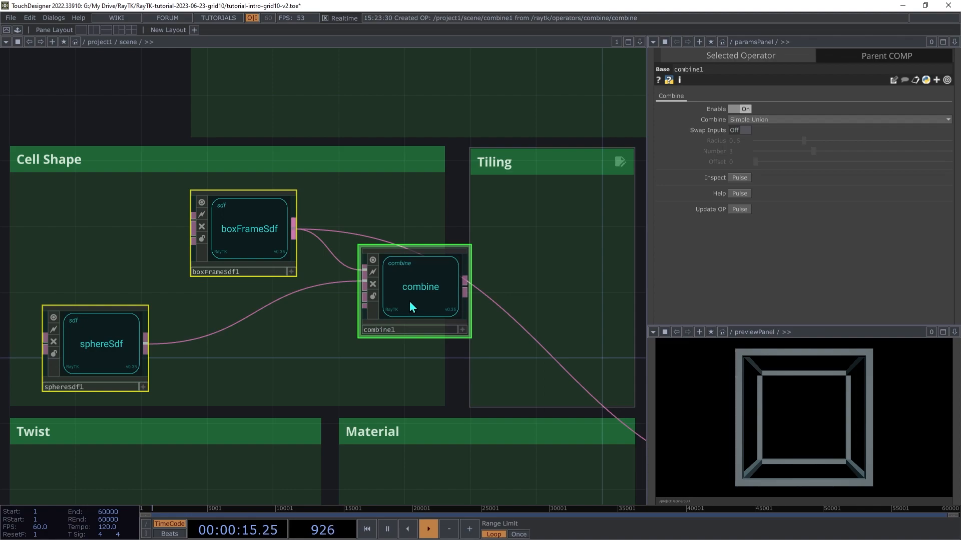
{"action": "left_click_drag", "start_coordinate": [438, 297], "coordinate": [367, 338]}
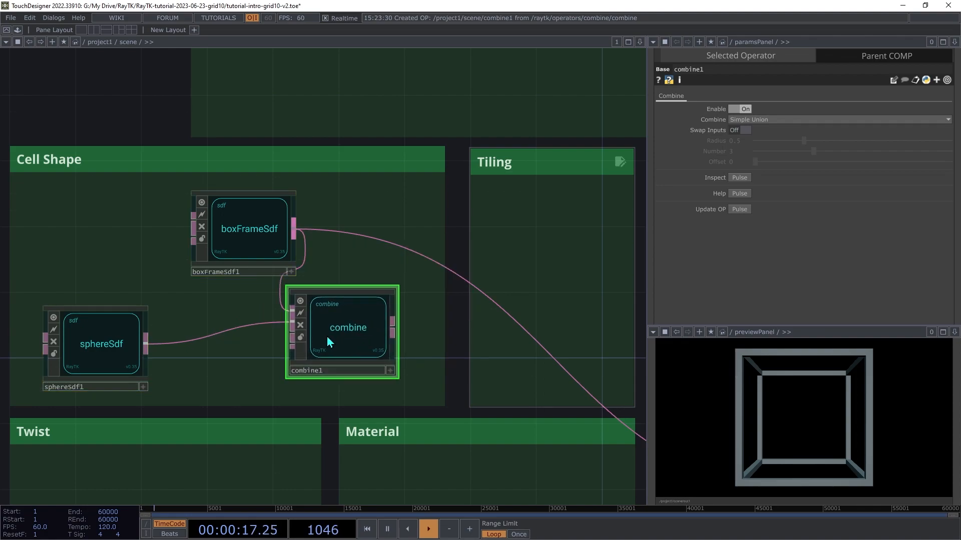
- Connect combine1's output downstream in place of boxFrameSdf1's and space out the box frame and combine operators
{"action": "left_click", "coordinate": [393, 332]}
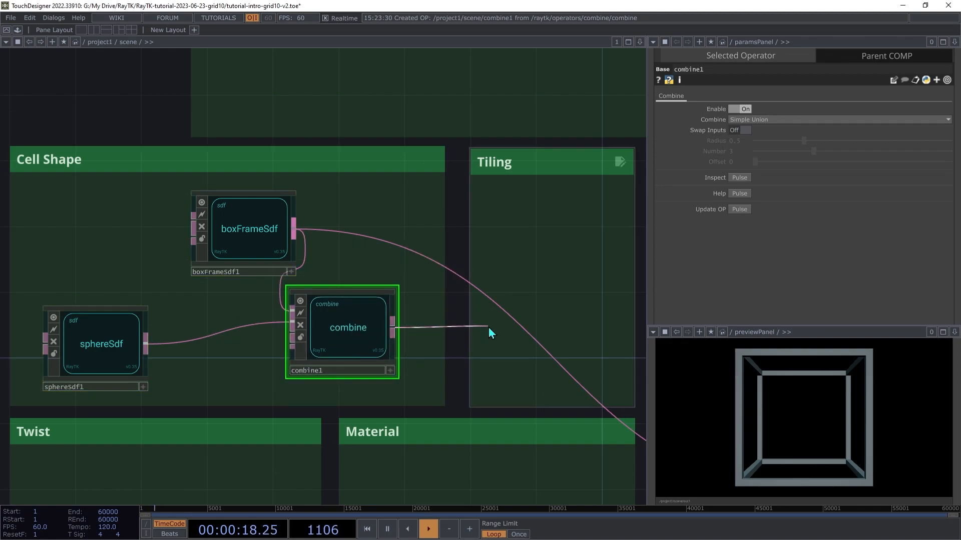
{"action": "left_click", "coordinate": [520, 334]}
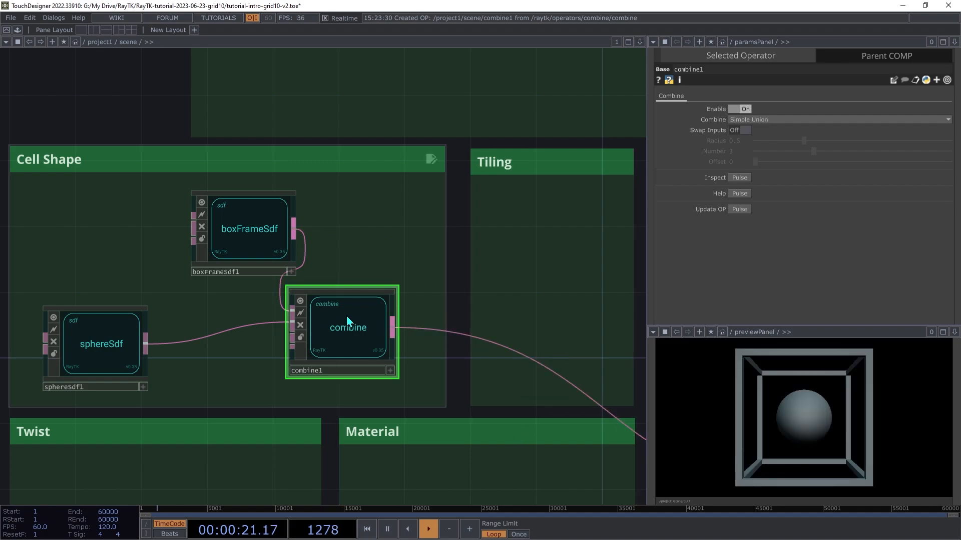
{"action": "left_click_drag", "start_coordinate": [253, 248], "coordinate": [151, 246]}
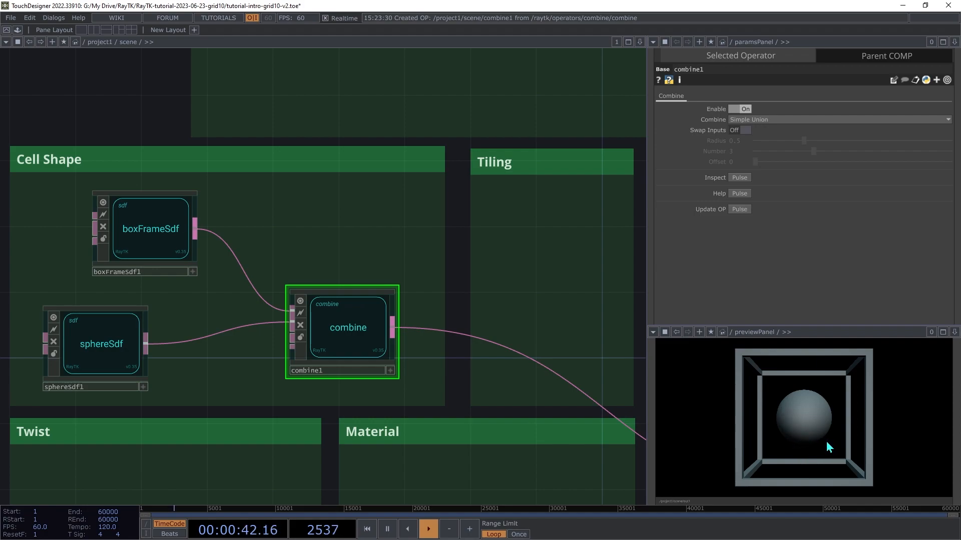
{"action": "left_click_drag", "start_coordinate": [349, 331], "coordinate": [380, 346]}
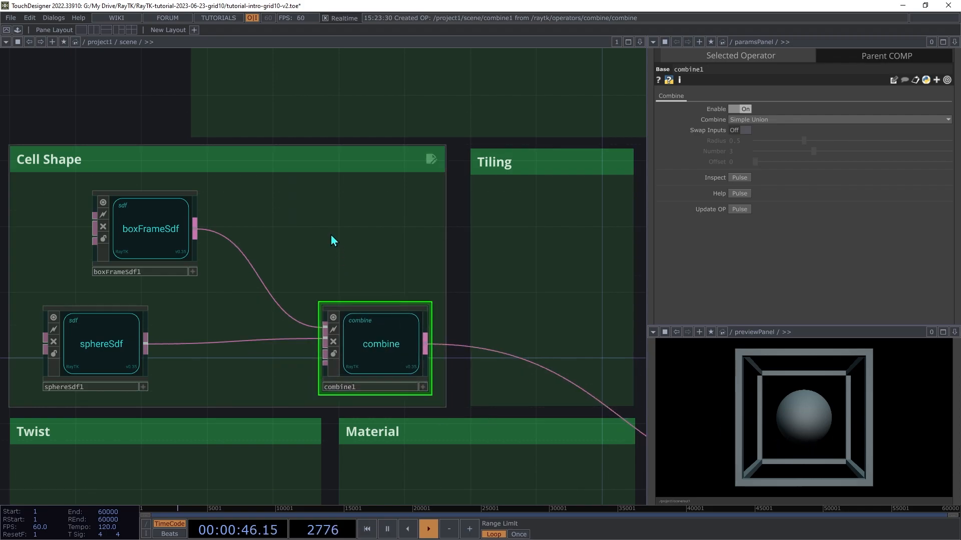
- Add a mirrorAxes operator between sphereSdf1 and combine1
{"action": "key", "text": "alt+r"}
{"action": "type", "text": "mi"}
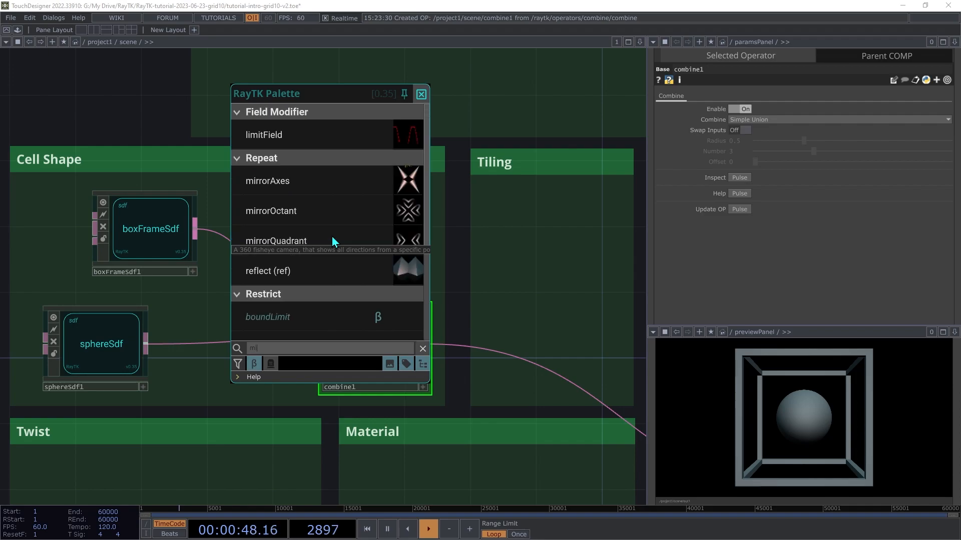
{"action": "type", "text": "rr"}
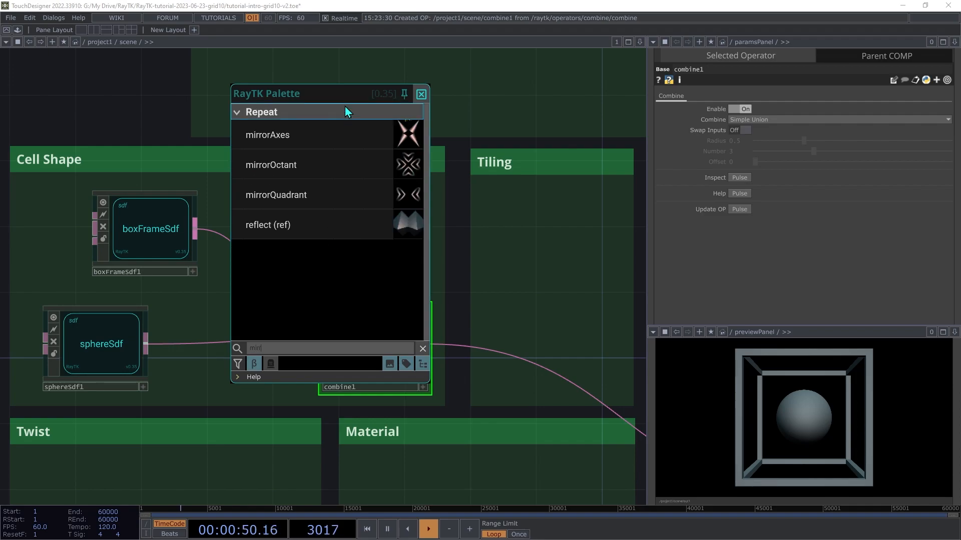
{"action": "left_click", "coordinate": [323, 145]}
{"action": "left_click", "coordinate": [209, 369]}
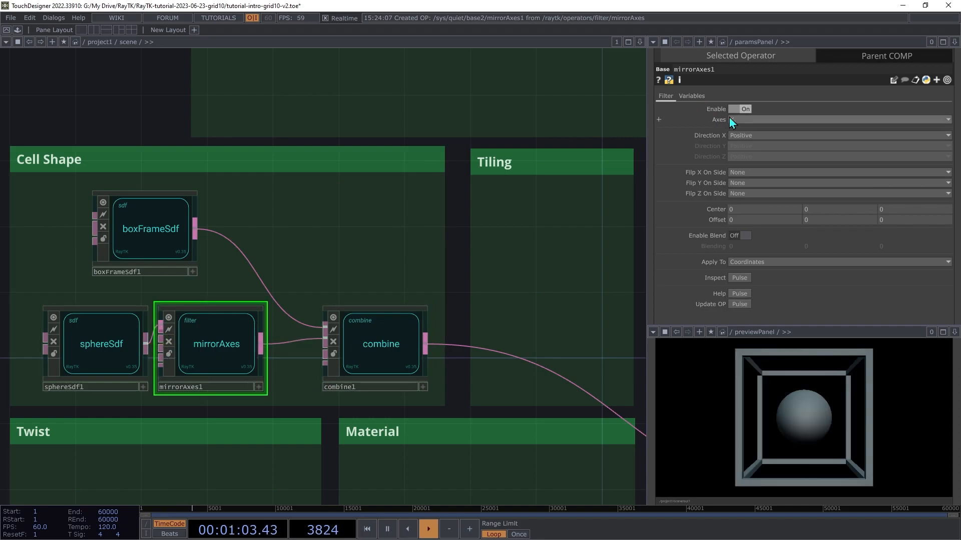
- Set mirrorAxes1's Axes to XYZ and its Offset to 1 on all three axes
{"action": "left_click", "coordinate": [734, 120]}
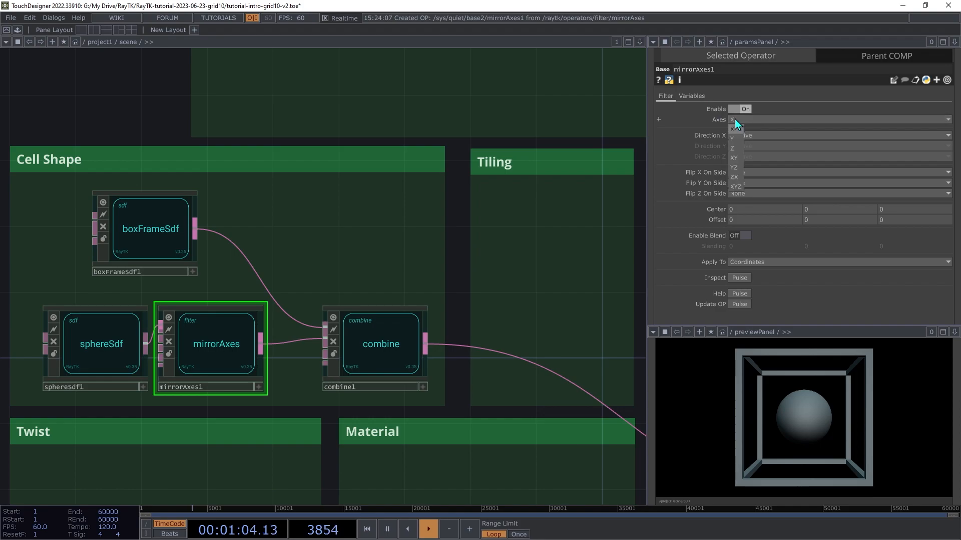
{"action": "left_click", "coordinate": [736, 188]}
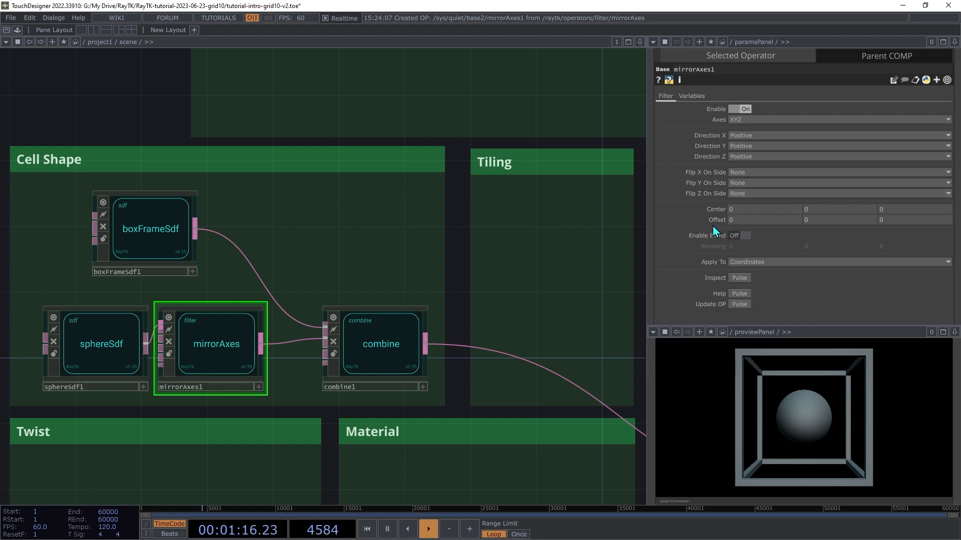
{"action": "left_click_drag", "start_coordinate": [711, 223], "coordinate": [753, 216]}
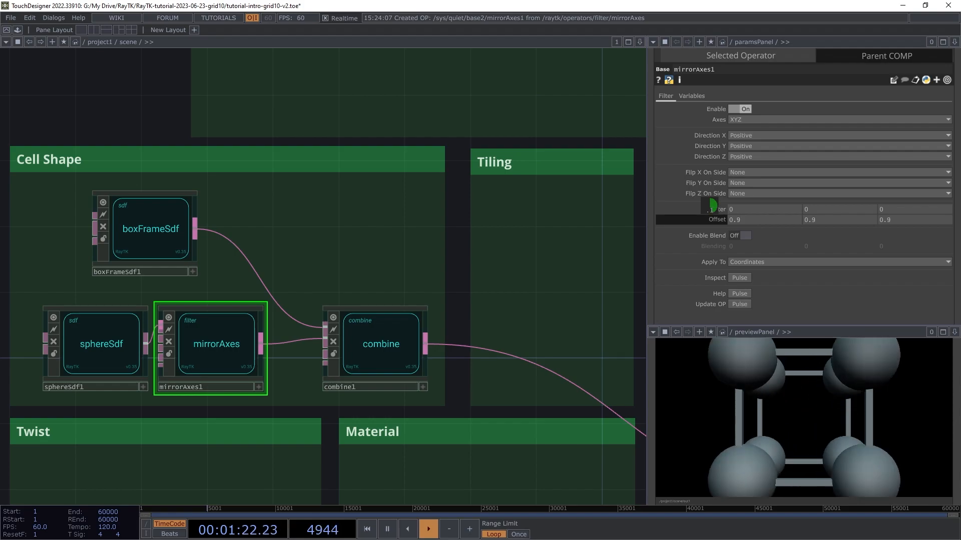
{"action": "middle_click_drag", "start_coordinate": [711, 205], "coordinate": [712, 208]}
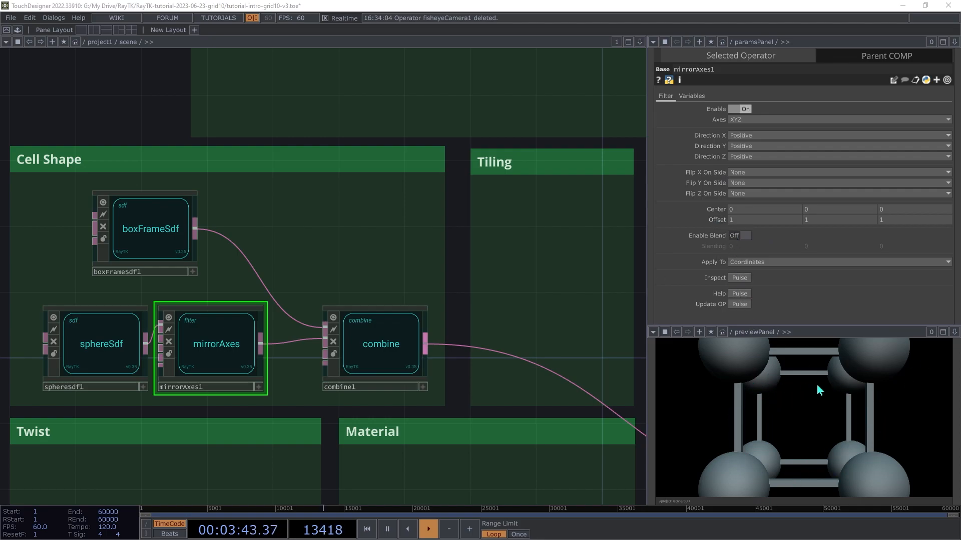
- Copy the parent scene's Grid Size parameter and paste it as a reference onto mirrorAxes1's Offset
{"action": "left_click", "coordinate": [868, 58]}
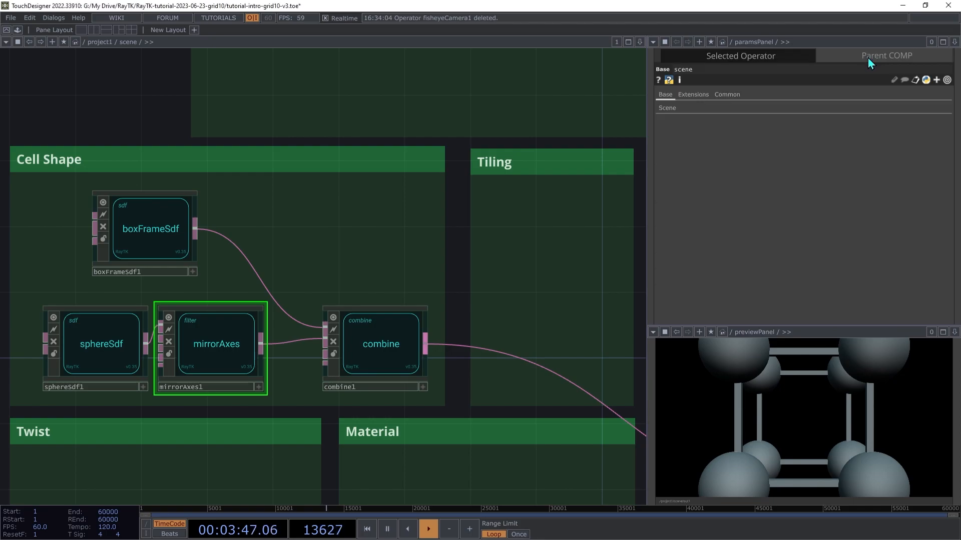
{"action": "left_click", "coordinate": [667, 111]}
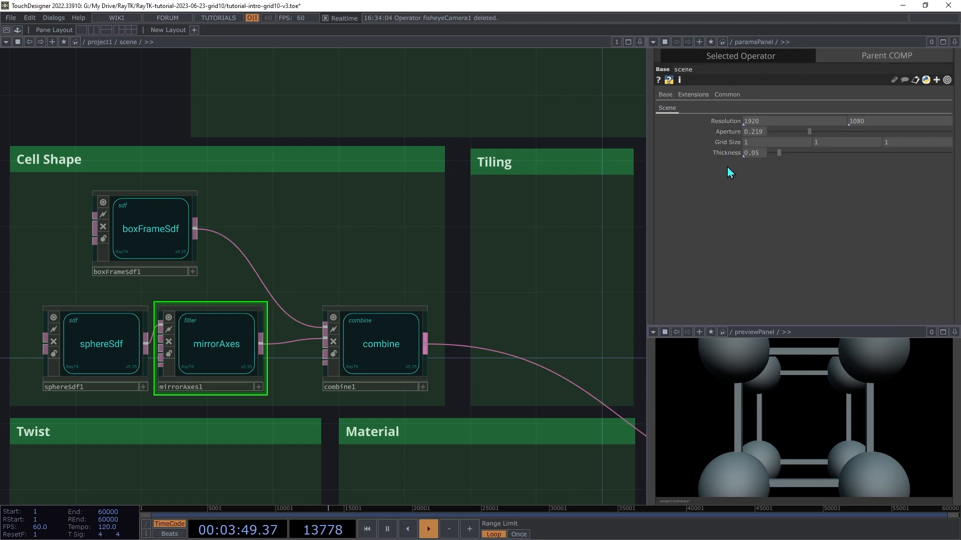
{"action": "right_click", "coordinate": [728, 144]}
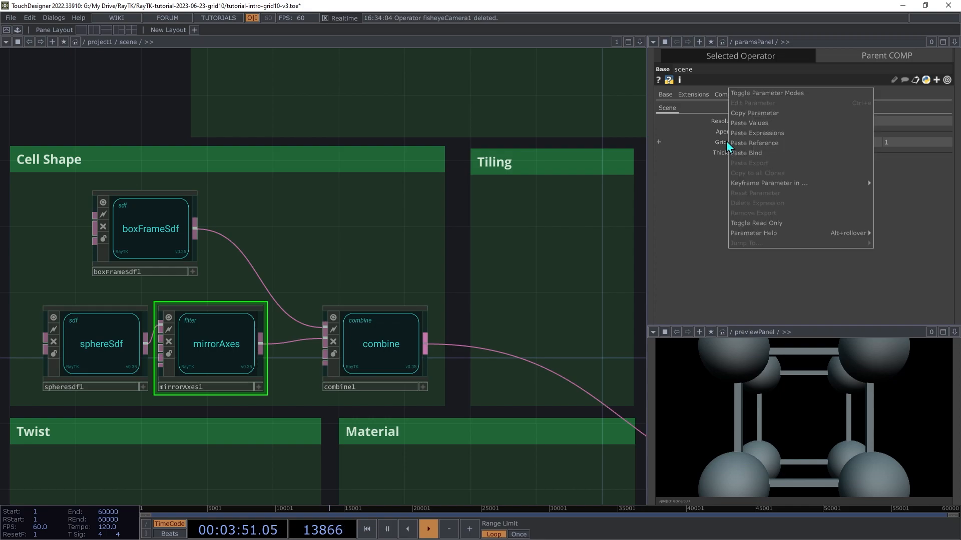
{"action": "left_click", "coordinate": [754, 113]}
{"action": "left_click", "coordinate": [748, 58]}
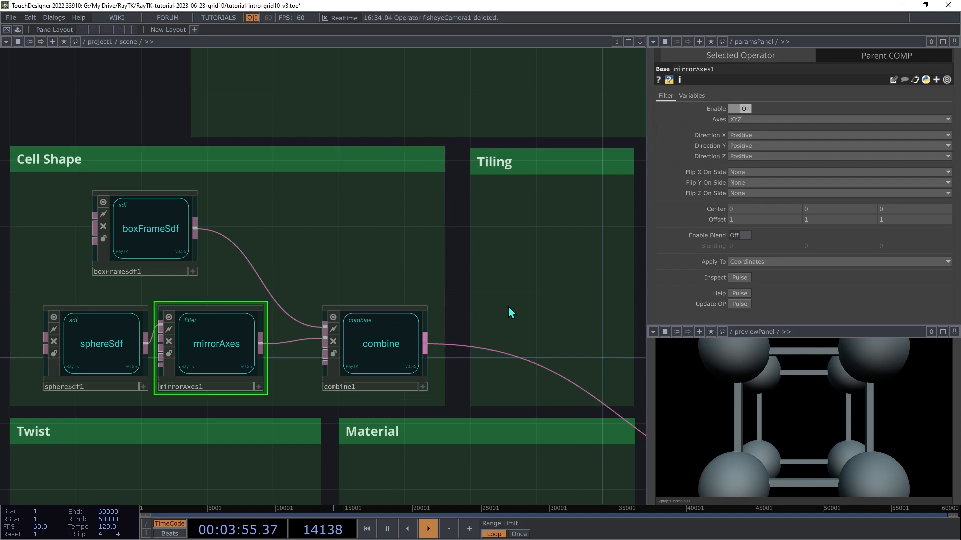
{"action": "right_click", "coordinate": [722, 221]}
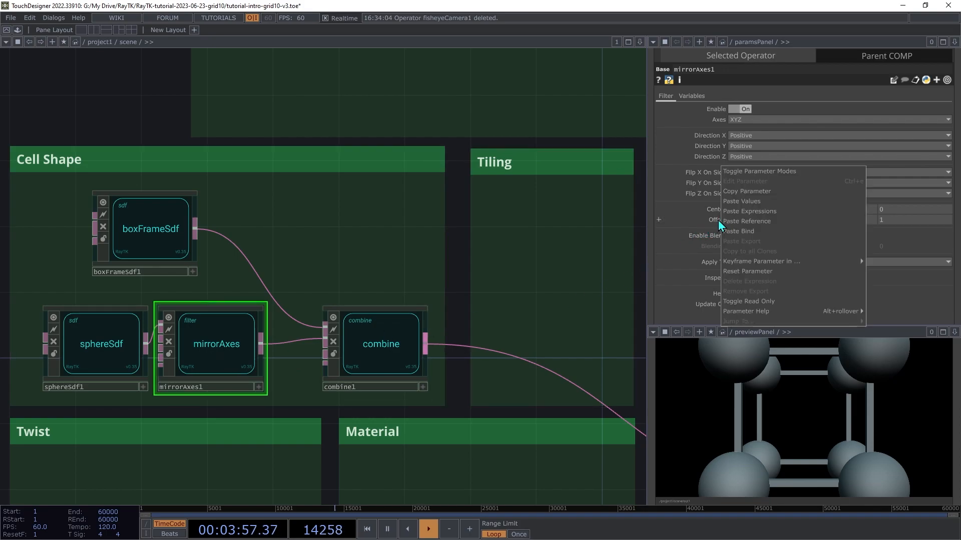
{"action": "left_click", "coordinate": [773, 222]}
- Test the parent scene's Grid Size by varying its x and y values and restoring them to 1
{"action": "left_click", "coordinate": [890, 56]}
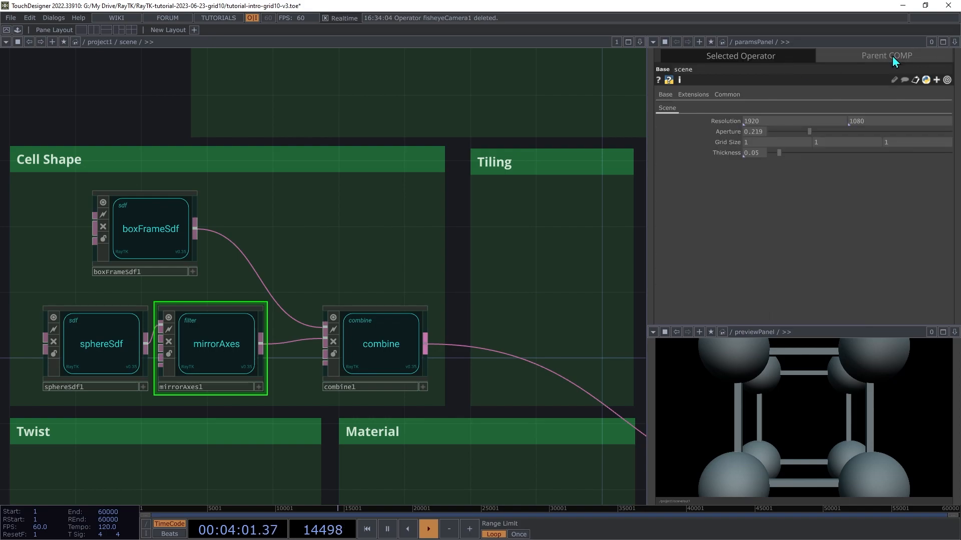
{"action": "mouse_move", "coordinate": [788, 144]}
{"action": "middle_mouse_down"}
{"action": "mouse_move", "coordinate": [784, 128]}
{"action": "mouse_move", "coordinate": [776, 131]}
{"action": "middle_mouse_up"}
{"action": "mouse_move", "coordinate": [835, 142]}
{"action": "middle_mouse_down"}
{"action": "mouse_move", "coordinate": [834, 124]}
{"action": "mouse_move", "coordinate": [830, 149]}
{"action": "middle_mouse_up"}
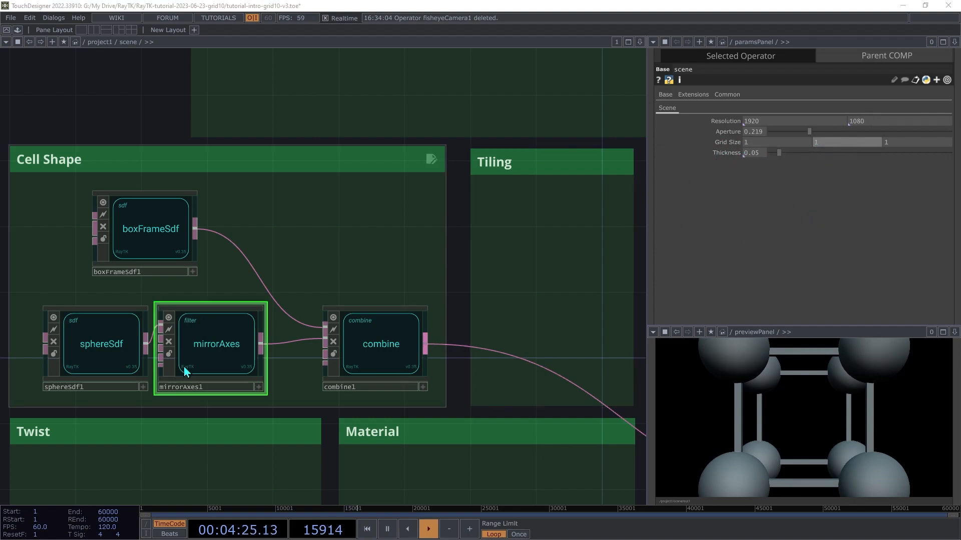
- Expose sphereSdf1's Radius on the parent scene's Scene page, binding the new parameter as master
{"action": "left_click", "coordinate": [104, 356]}
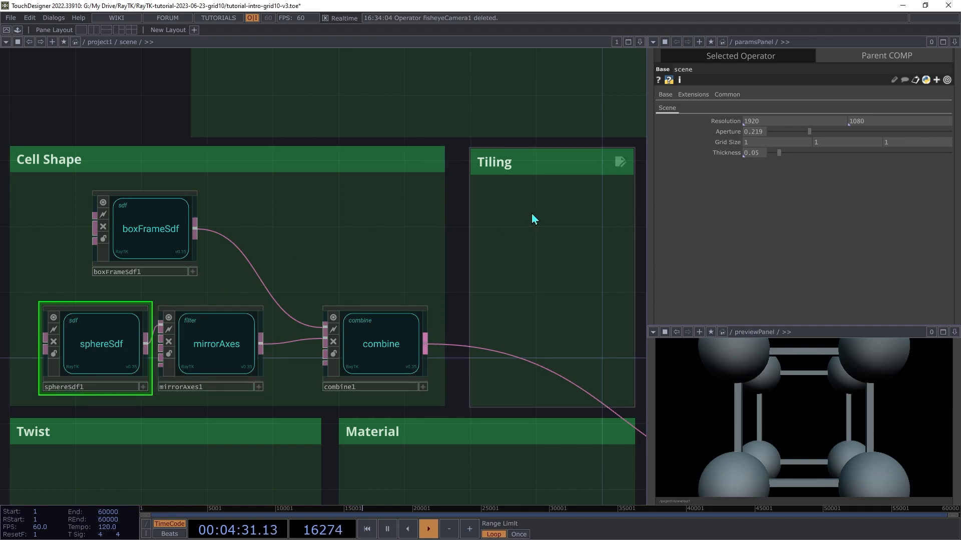
{"action": "right_click", "coordinate": [457, 266]}
{"action": "left_click", "coordinate": [490, 247]}
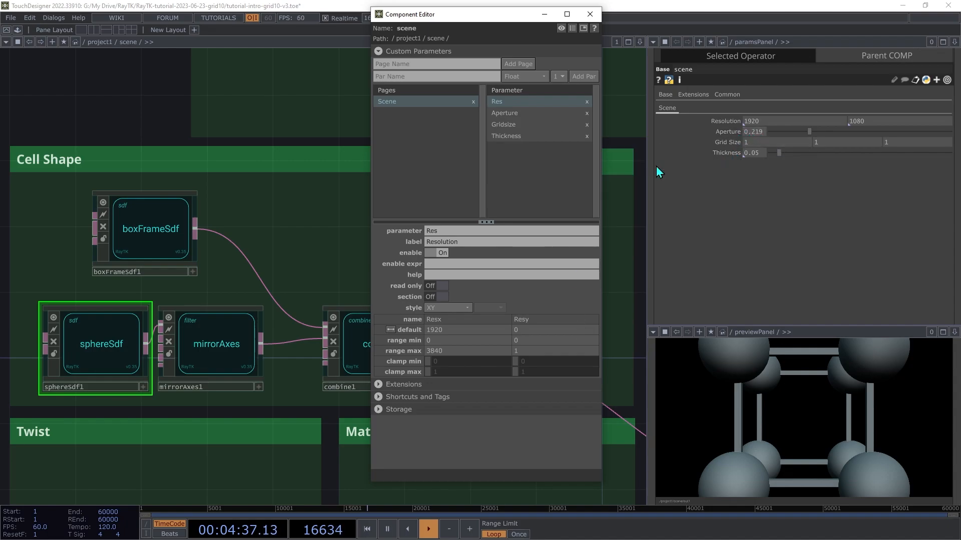
{"action": "left_click", "coordinate": [745, 56]}
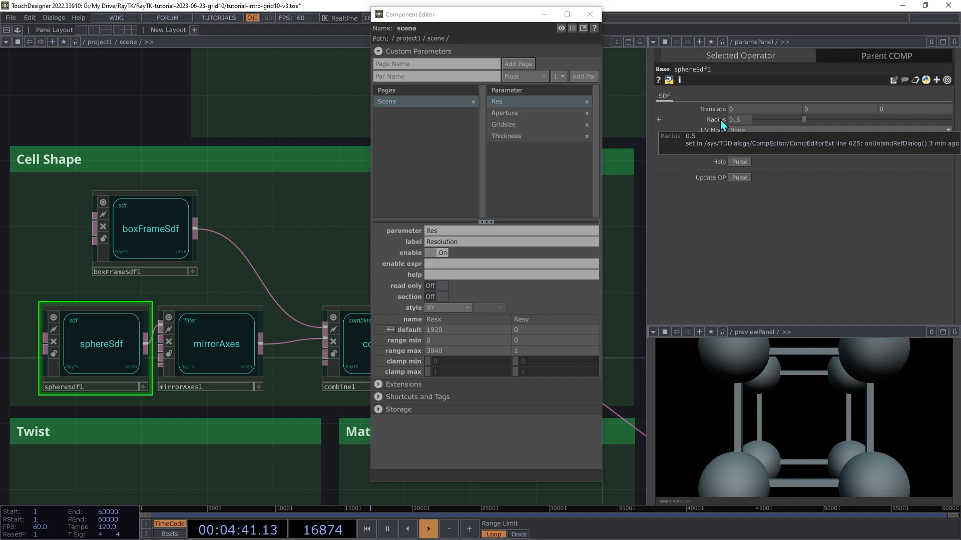
{"action": "left_click_drag", "start_coordinate": [719, 121], "coordinate": [524, 192]}
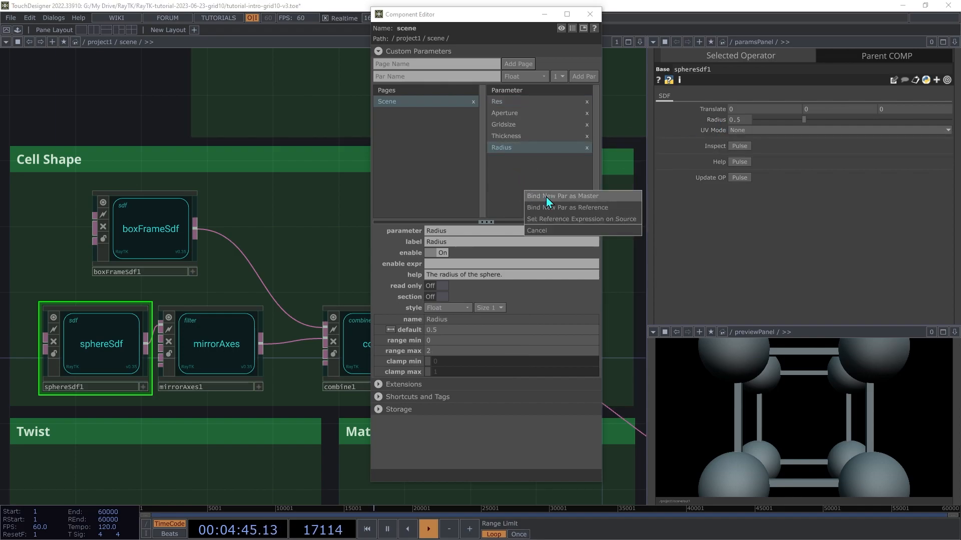
{"action": "left_click", "coordinate": [565, 197]}
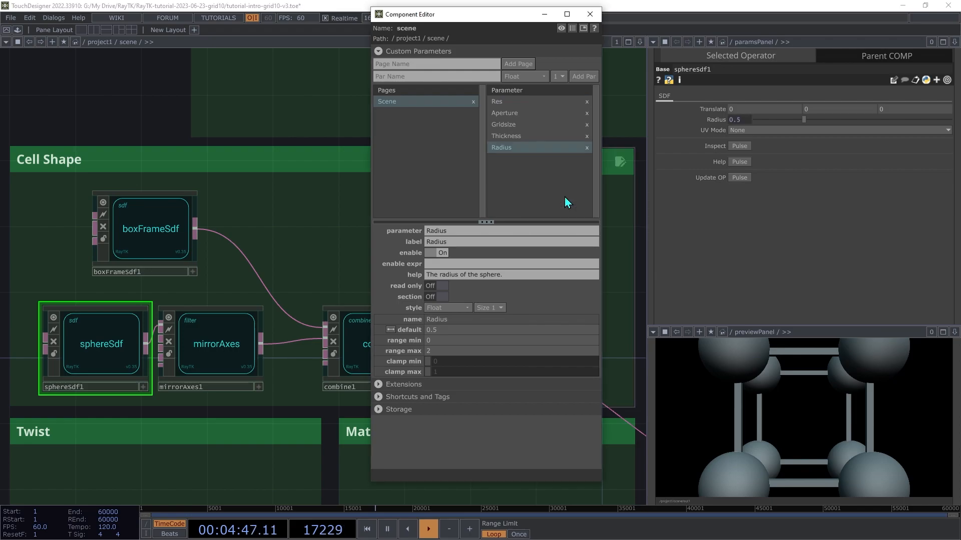
- Rename the scene's new Radius custom parameter to Cornerradius
{"action": "left_click", "coordinate": [535, 148]}
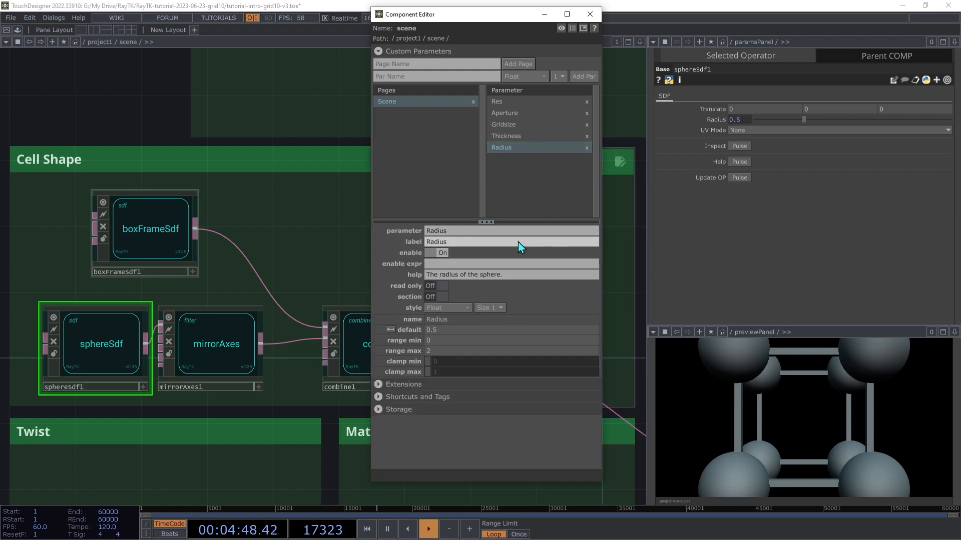
{"action": "double_click", "coordinate": [527, 151]}
{"action": "key", "text": "Home"}
{"action": "type", "text": "Corner"}
{"action": "key", "text": "Return"}
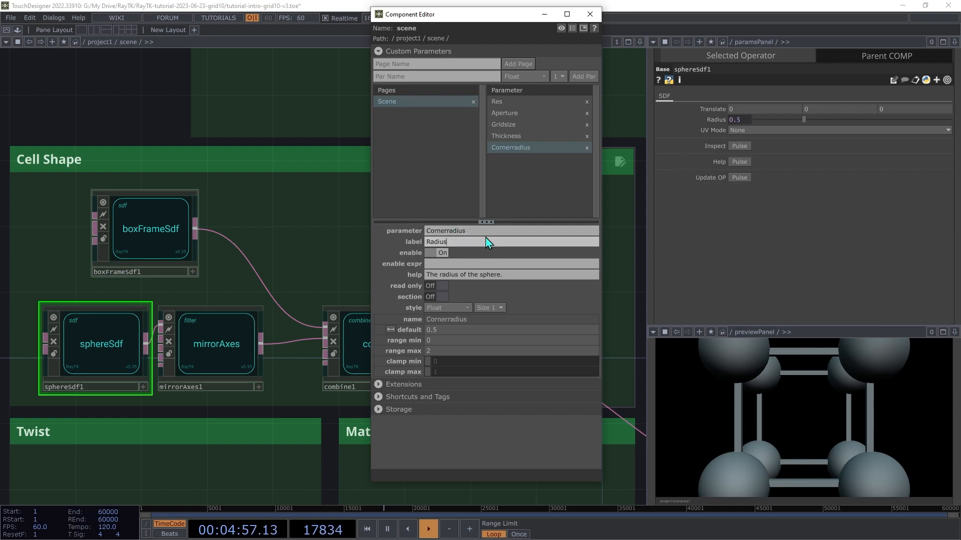
- Change the Cornerradius parameter's label to Corner Radius and clear its help text
{"action": "type", "text": "Corner"}
{"action": "key", "text": "Return"}
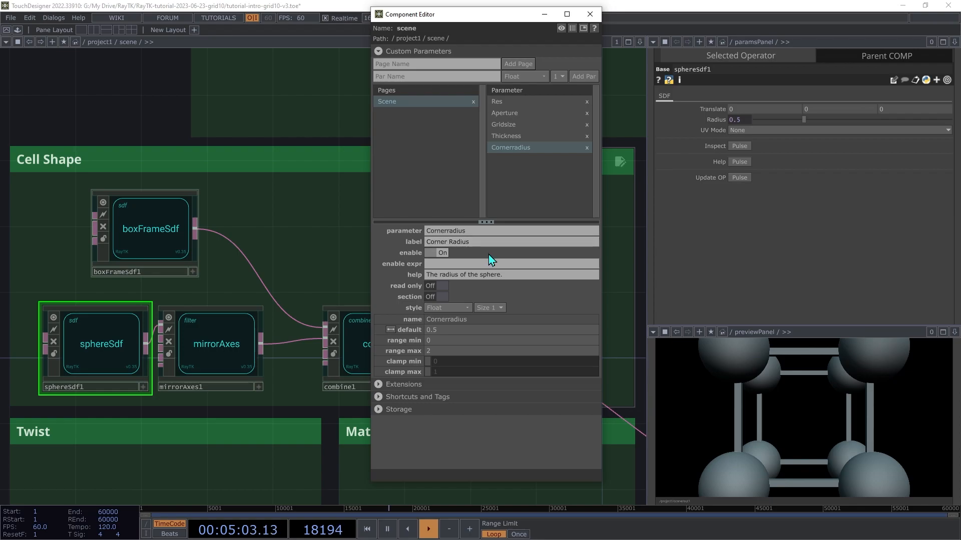
{"action": "left_click", "coordinate": [515, 275]}
{"action": "key", "text": "BackSpace"}
{"action": "left_click", "coordinate": [505, 264]}
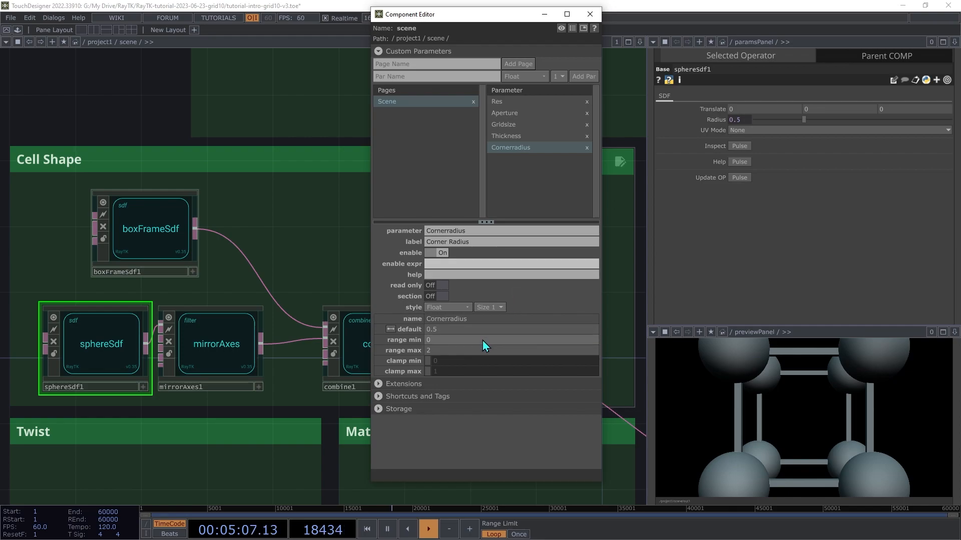
{"action": "key", "text": "Return"}
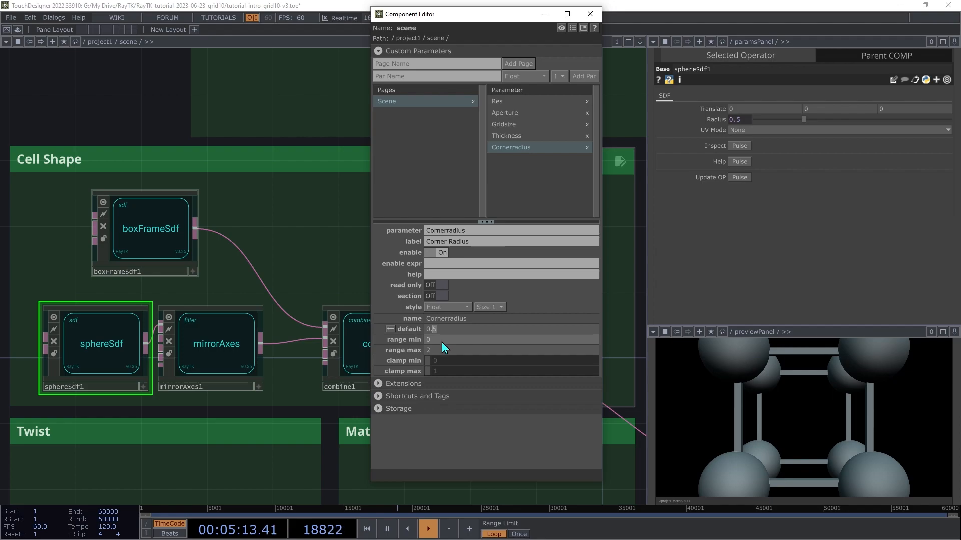
- Set Cornerradius's default to 0.2 and its range maximum to 1, and close the Component Editor
{"action": "type", "text": "2"}
{"action": "key", "text": "Tab"}
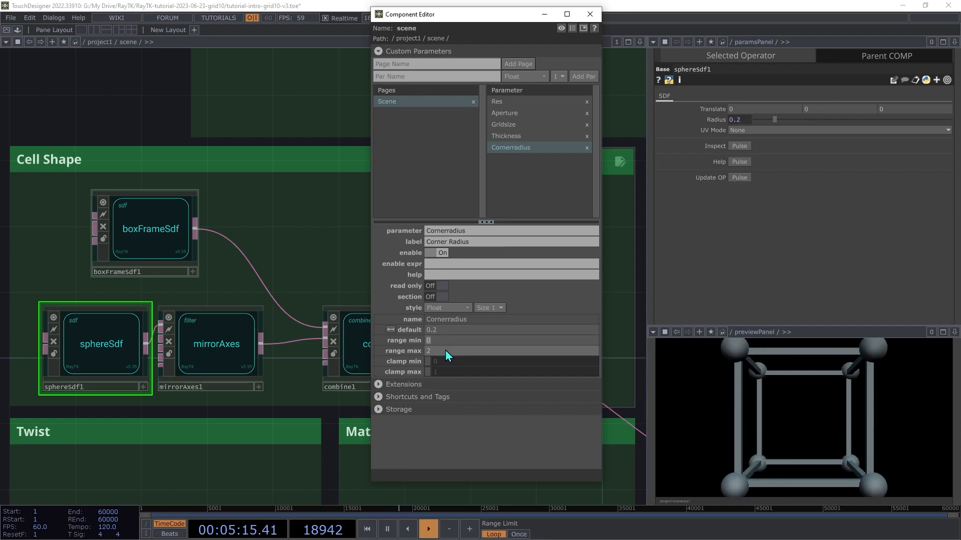
{"action": "left_click_drag", "start_coordinate": [445, 352], "coordinate": [408, 353]}
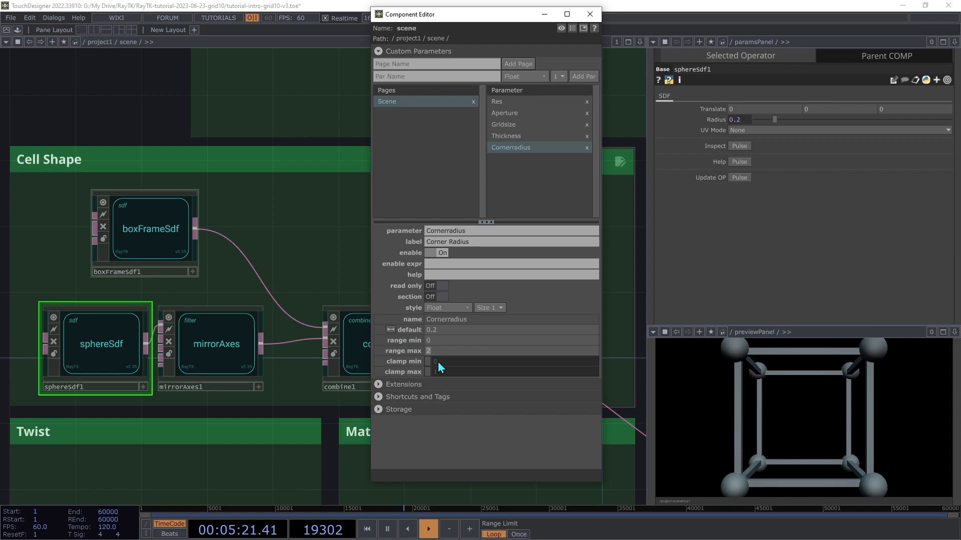
{"action": "key", "text": "Tab"}
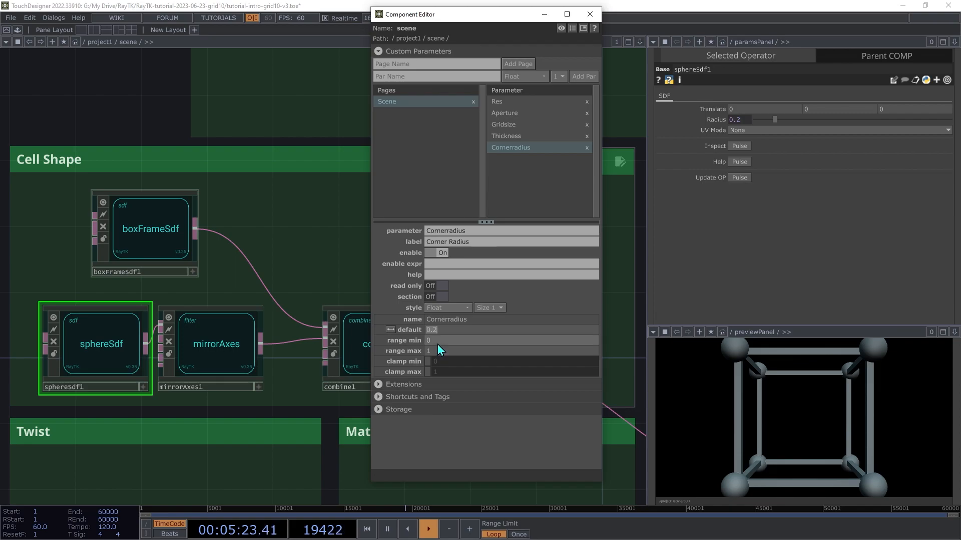
{"action": "left_click", "coordinate": [590, 15]}
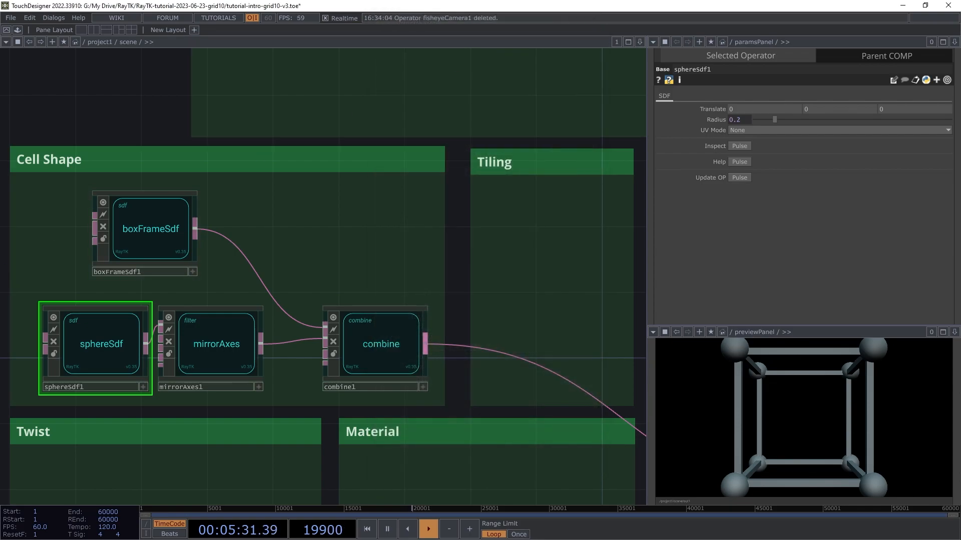
- Set combine1's Combine type to Smooth Union, test a different blend Radius and undo that Radius change
{"action": "left_click", "coordinate": [395, 353]}
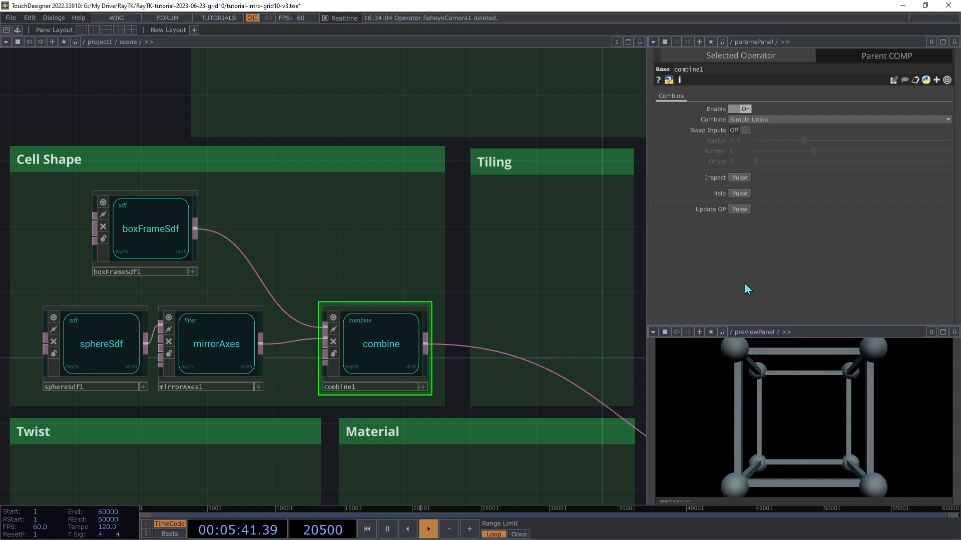
{"action": "left_click", "coordinate": [740, 120]}
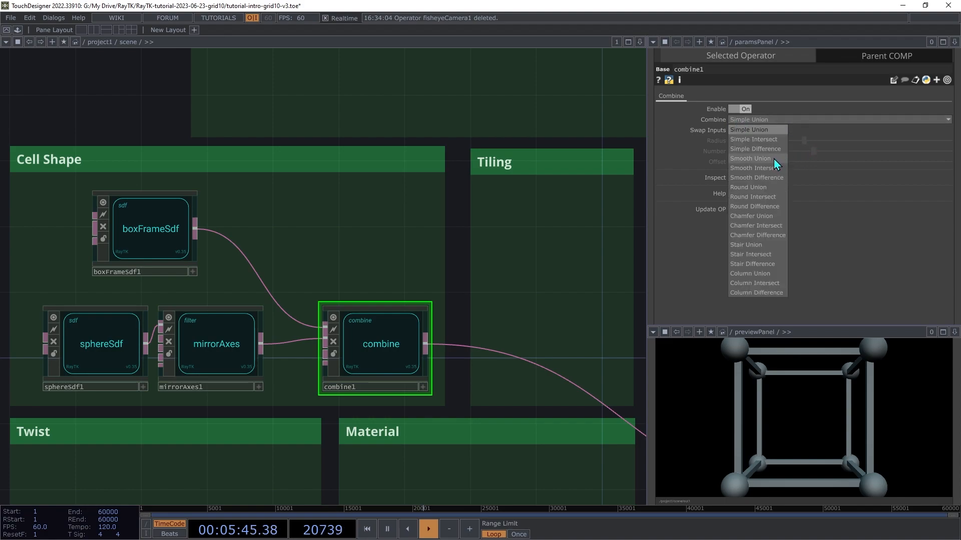
{"action": "left_click", "coordinate": [751, 158]}
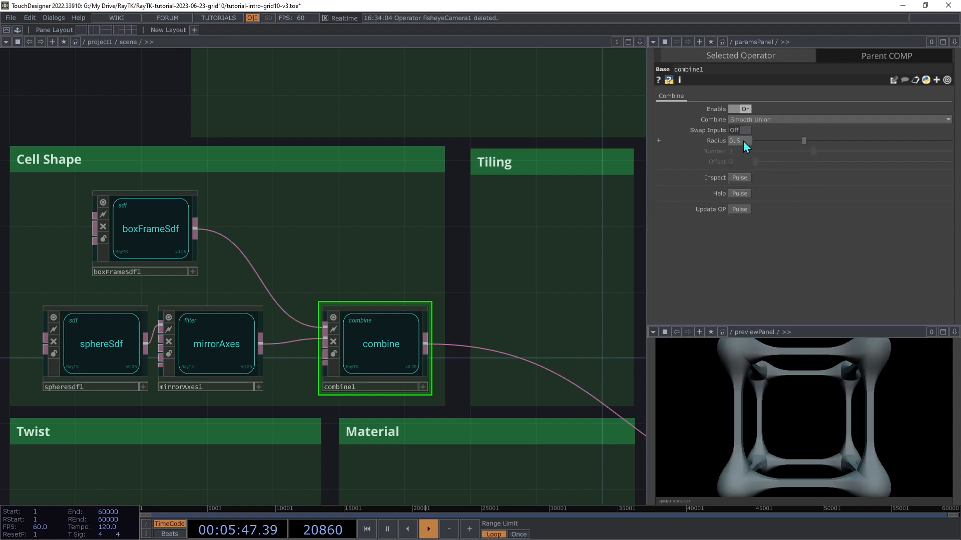
{"action": "left_click_drag", "start_coordinate": [806, 140], "coordinate": [857, 160]}
{"action": "key", "text": "ctrl+z"}
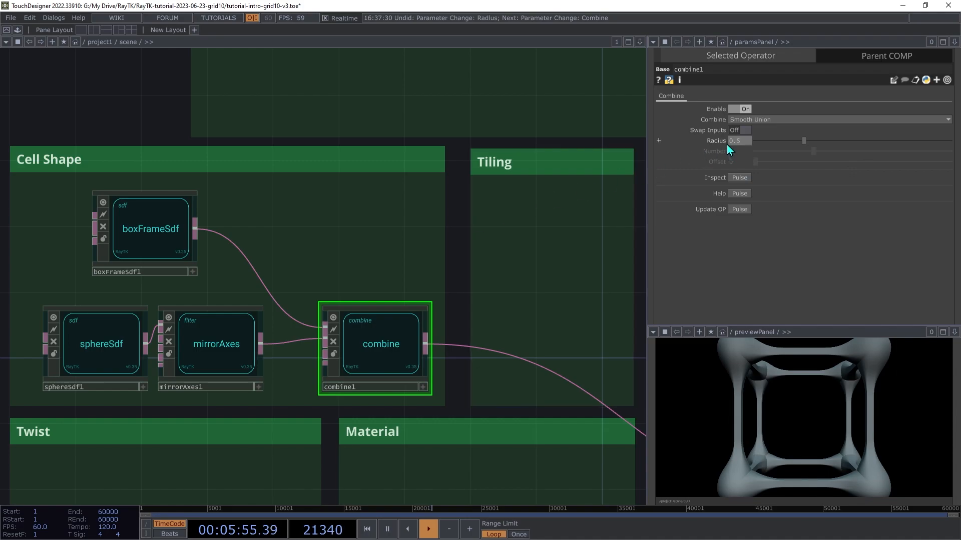
- Expose combine1's Radius on the parent scene's Scene page, binding the new parameter as master
{"action": "right_click", "coordinate": [461, 257]}
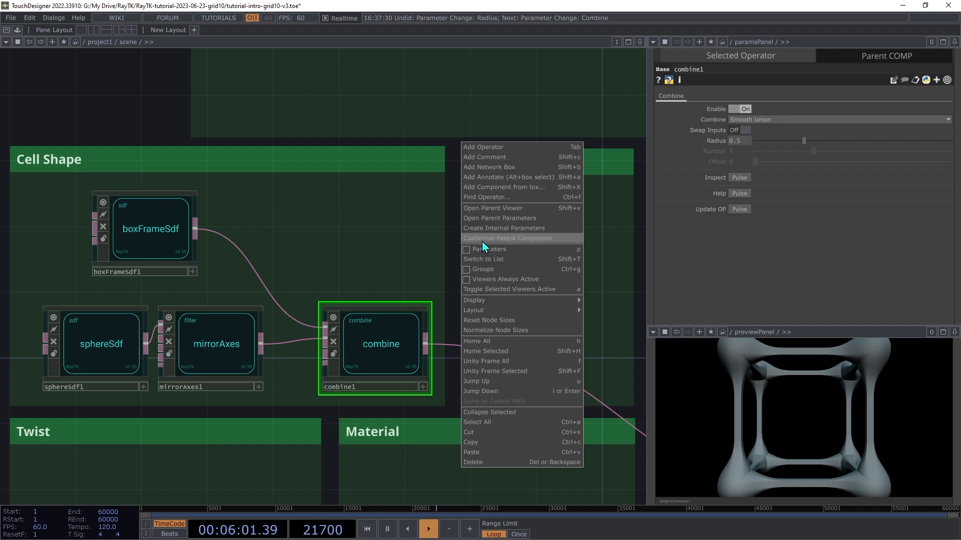
{"action": "left_click", "coordinate": [482, 241]}
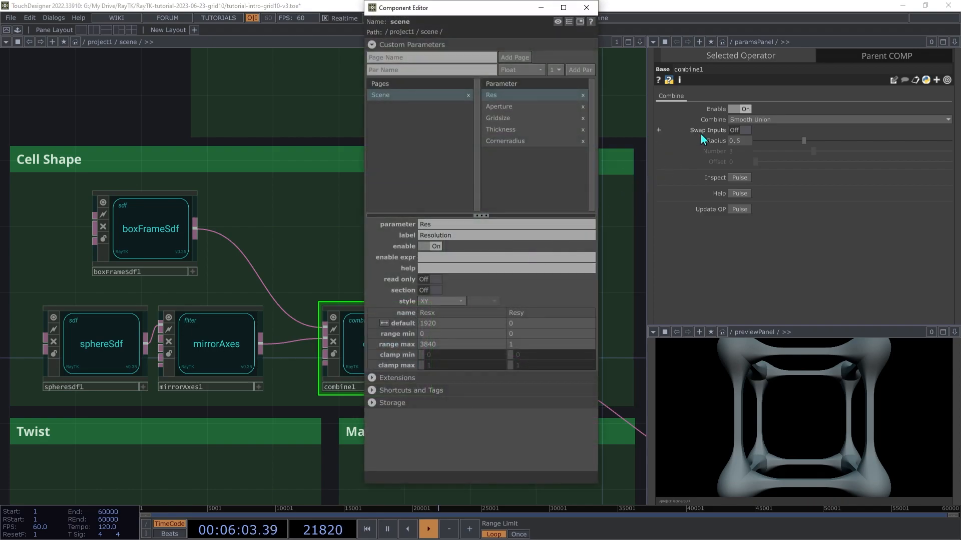
{"action": "left_click_drag", "start_coordinate": [721, 142], "coordinate": [537, 182]}
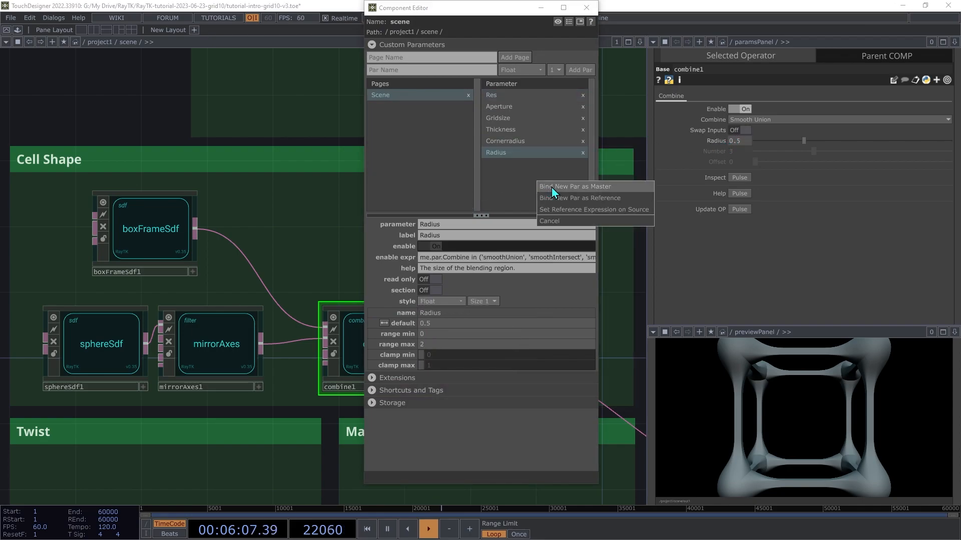
{"action": "left_click", "coordinate": [553, 188]}
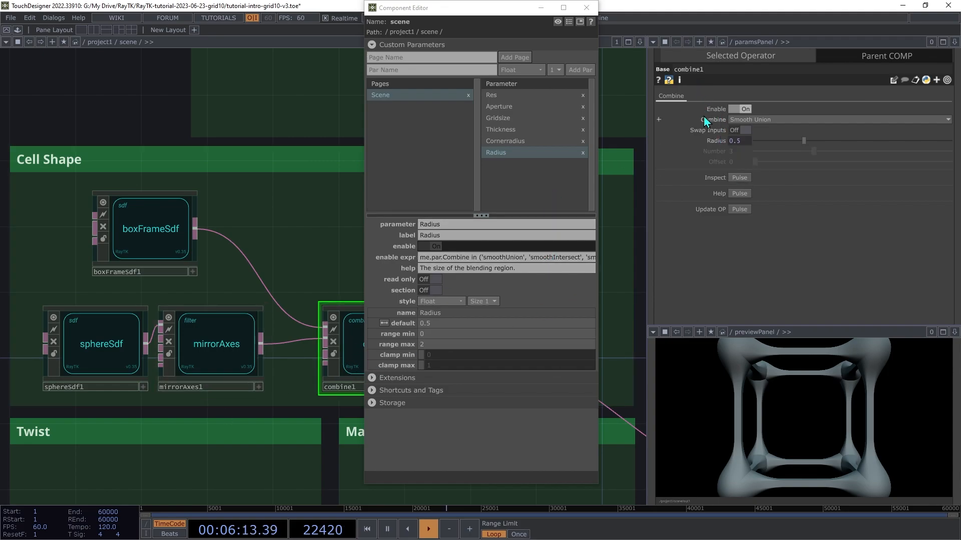
- Clear the enable expression of the scene's new Radius custom parameter
{"action": "mouse_move", "coordinate": [718, 149]}
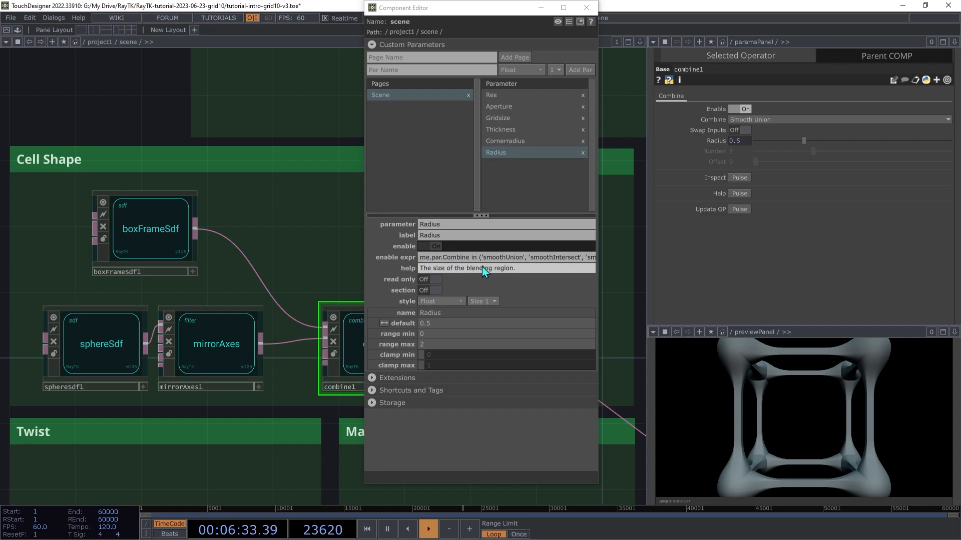
{"action": "left_click", "coordinate": [448, 259]}
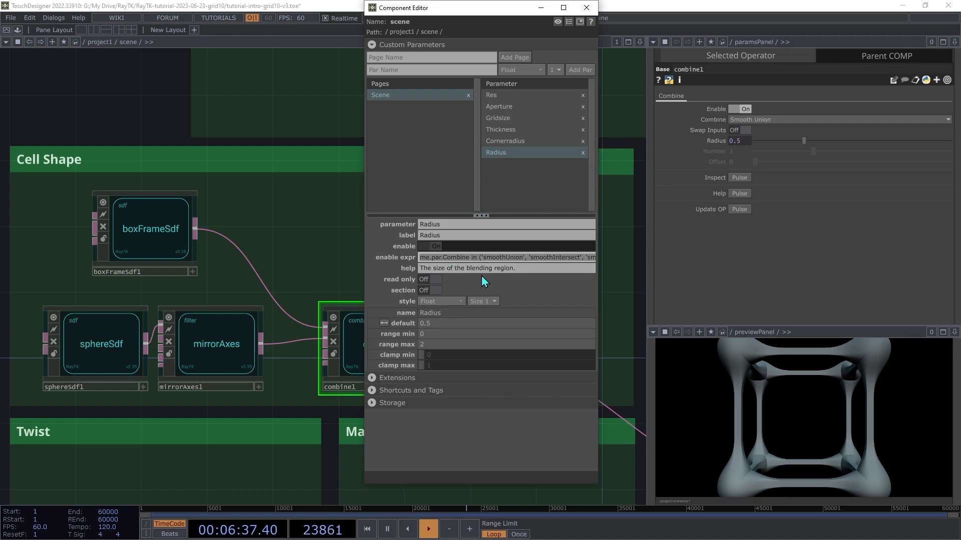
{"action": "key", "text": "ctrl+a"}
{"action": "key", "text": "BackSpace"}
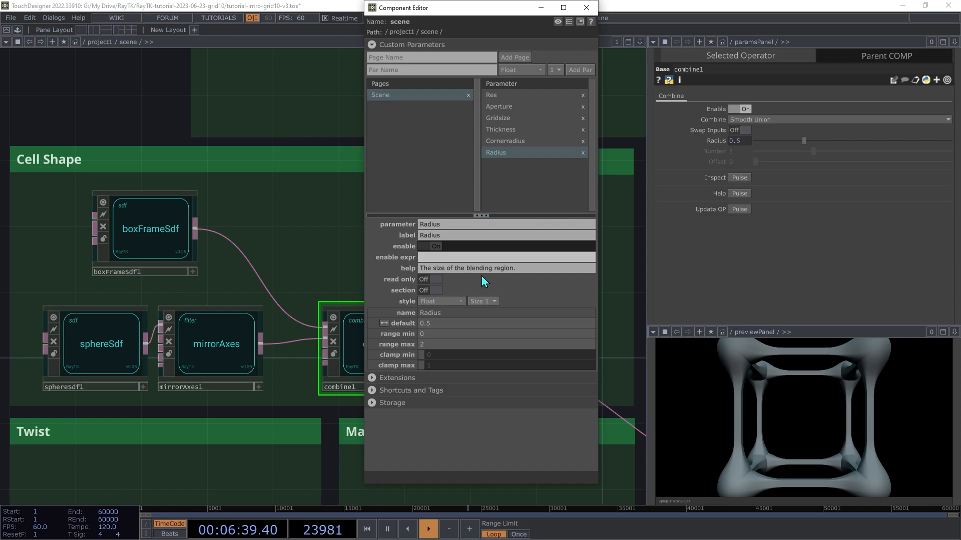
{"action": "key", "text": "Return"}
{"action": "left_click", "coordinate": [482, 258]}
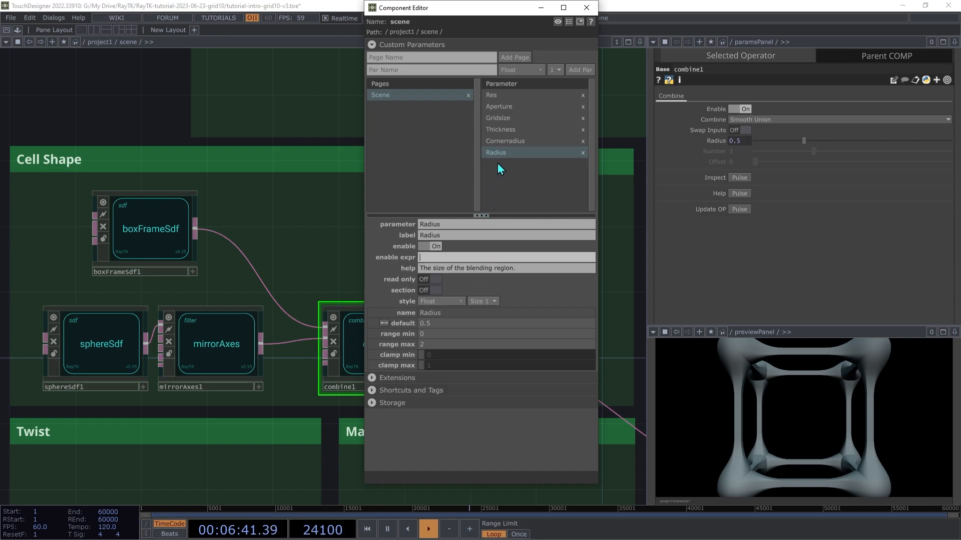
- Rename the scene's Radius parameter to Blendradius with the label Blend Radius, and close the Component Editor
{"action": "left_click", "coordinate": [494, 152]}
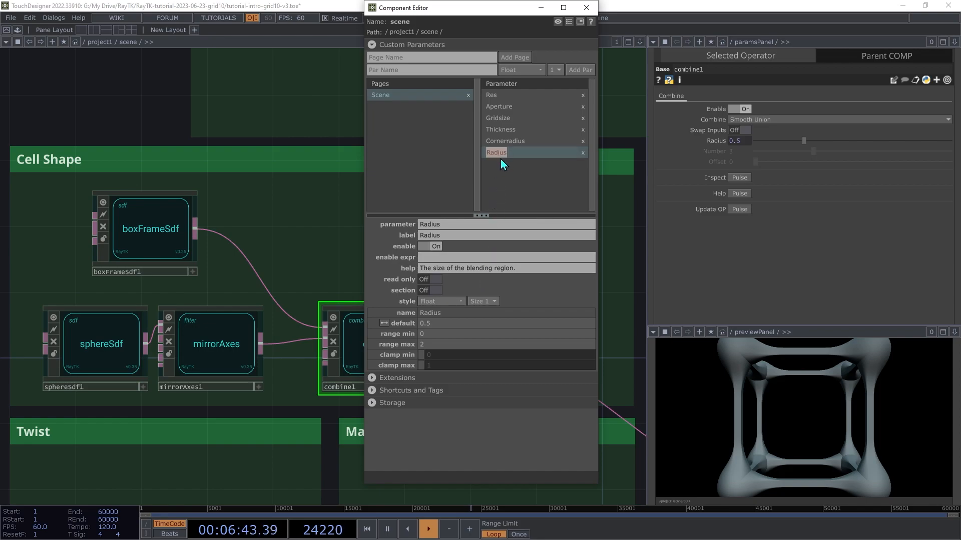
{"action": "type", "text": "Blend"}
{"action": "key", "text": "Return"}
{"action": "left_click", "coordinate": [522, 239]}
{"action": "key", "text": "Home"}
{"action": "type", "text": "B"}
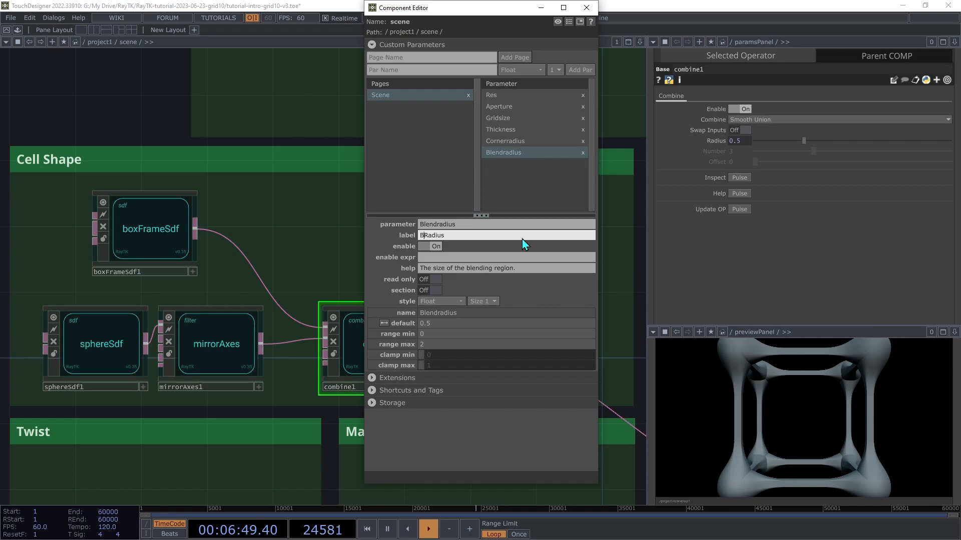
{"action": "type", "text": "lend"}
{"action": "key", "text": "Return"}
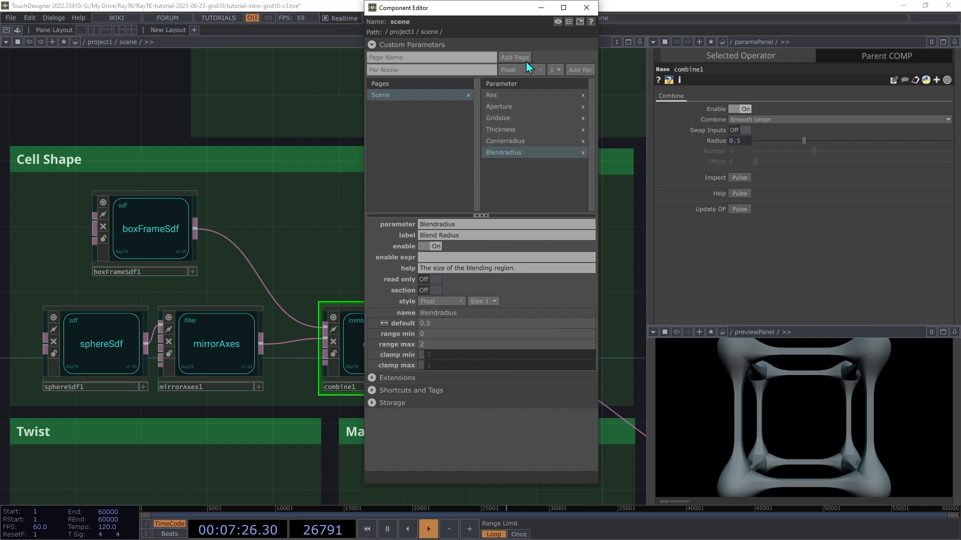
{"action": "left_click", "coordinate": [586, 8]}
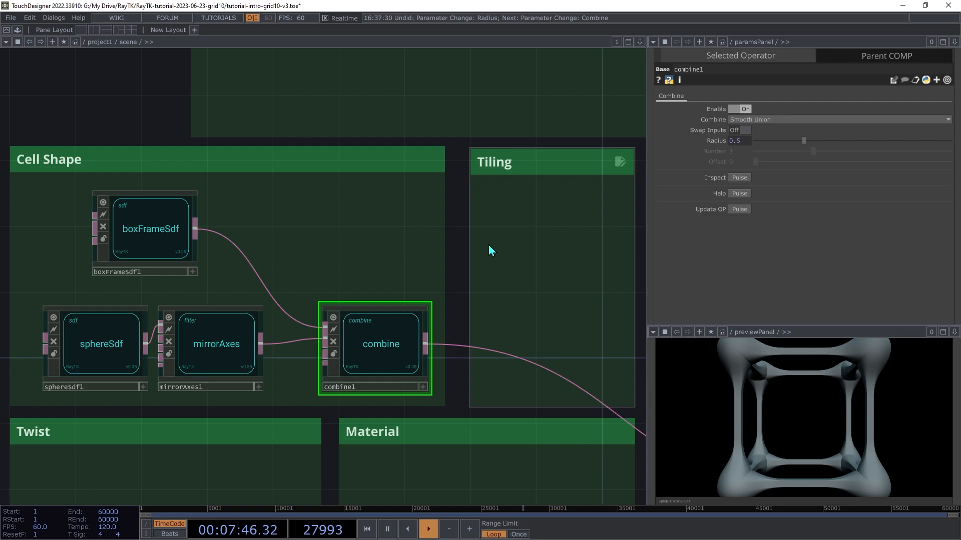
- Add a RayTK modulo3D operator inside the Tiling area
{"action": "key", "text": "alt+r"}
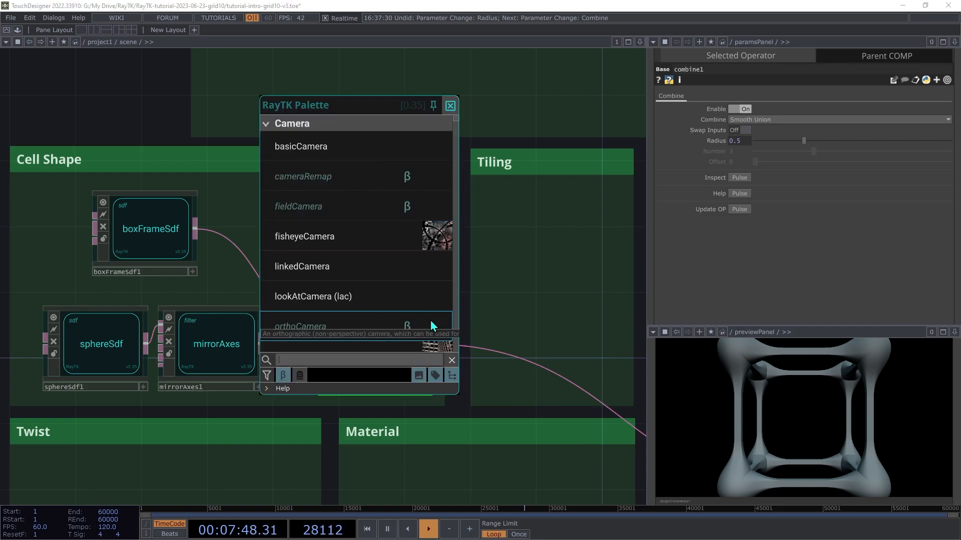
{"action": "type", "text": "modulo"}
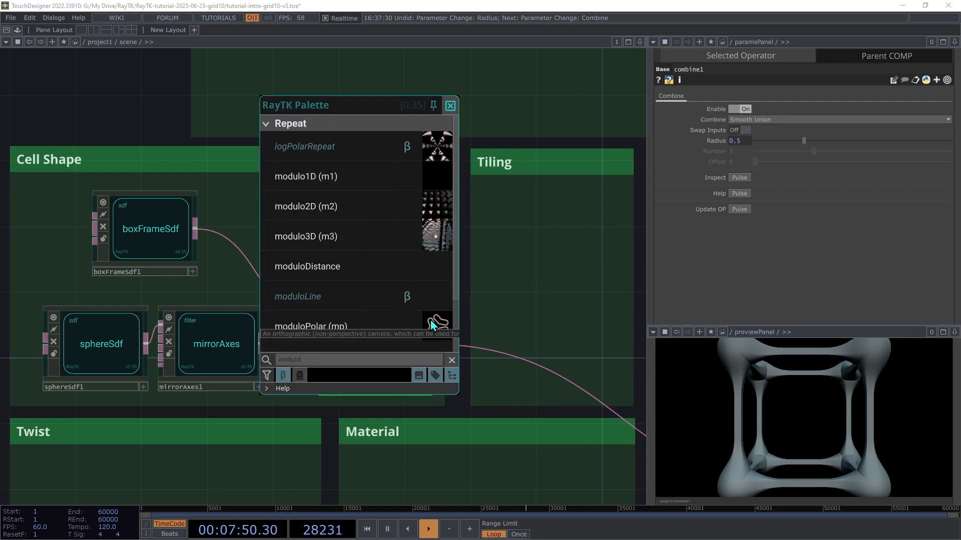
{"action": "type", "text": "3"}
{"action": "left_click", "coordinate": [341, 153]}
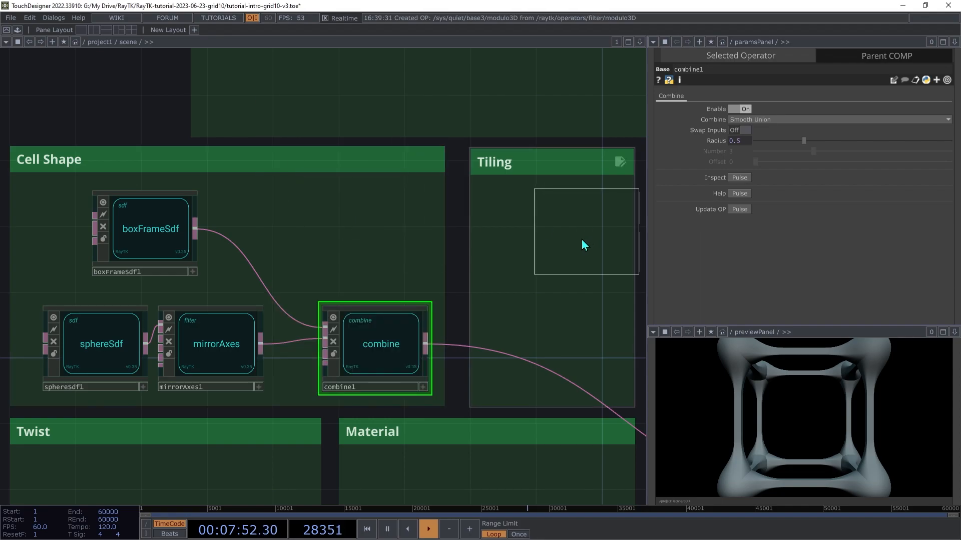
{"action": "left_click", "coordinate": [553, 280]}
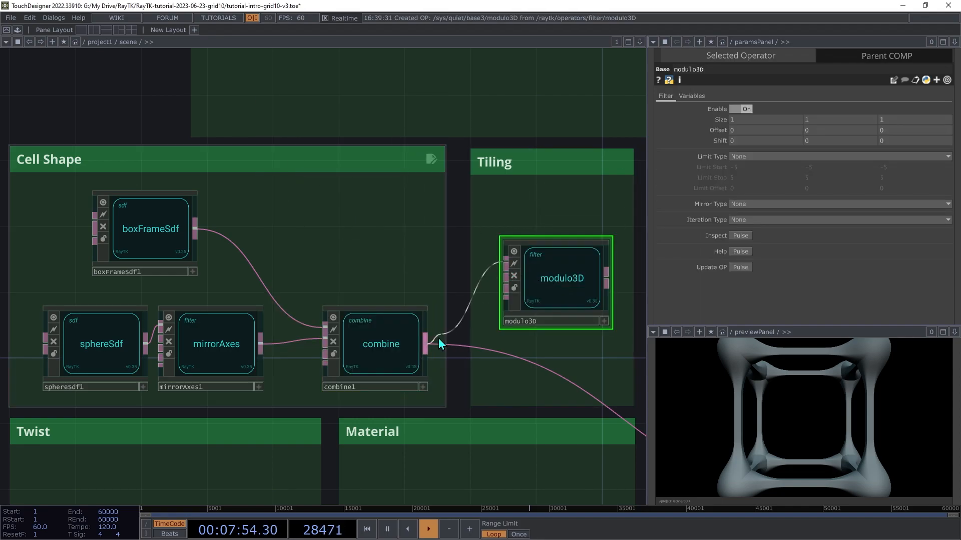
- Insert modulo3D into the connection leaving combine1 and move it level with combine1 in the Tiling area
{"action": "left_click", "coordinate": [607, 280]}
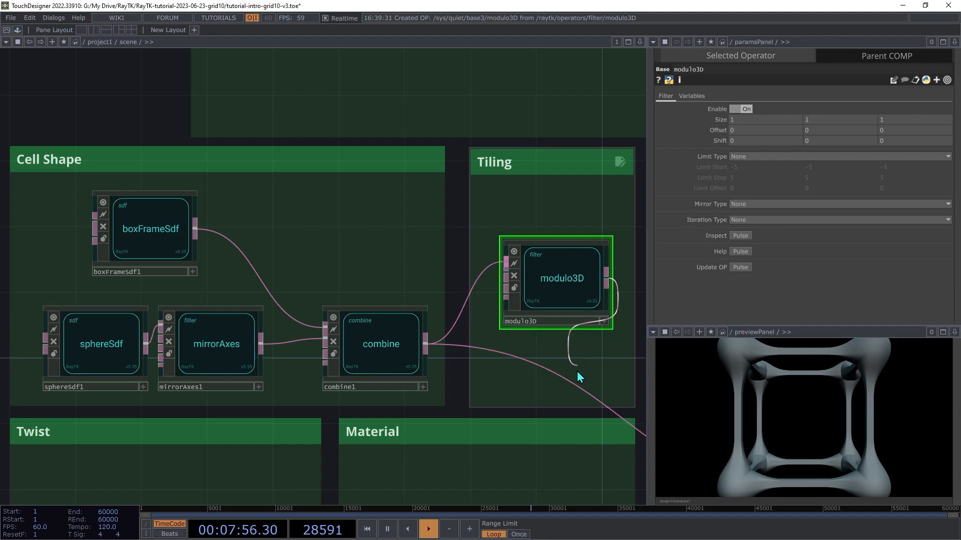
{"action": "left_click", "coordinate": [581, 383]}
{"action": "left_click_drag", "start_coordinate": [561, 295], "coordinate": [557, 359]}
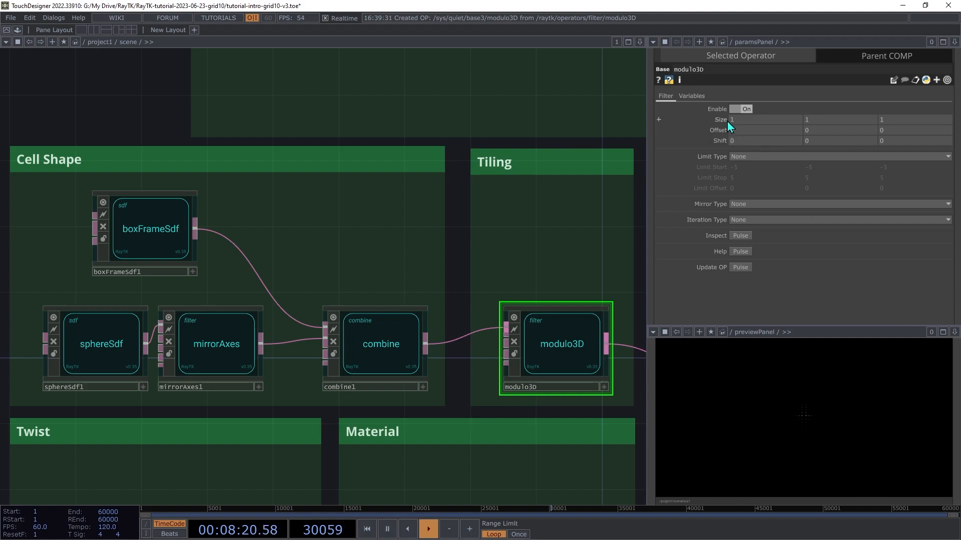
- Set modulo3D's Size to 2 on all three axes
{"action": "middle_click_drag", "start_coordinate": [719, 126], "coordinate": [717, 102]}
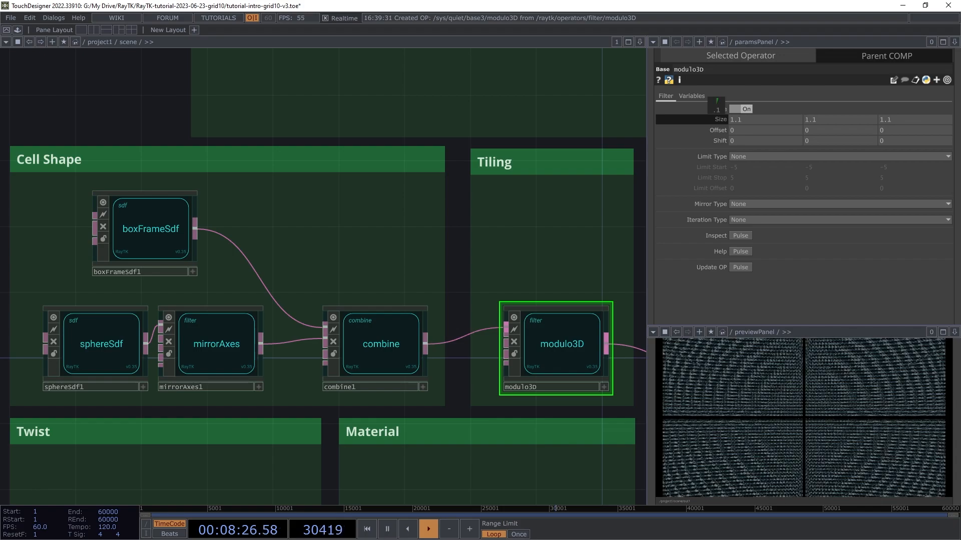
{"action": "middle_click_drag", "start_coordinate": [717, 101], "coordinate": [718, 106]}
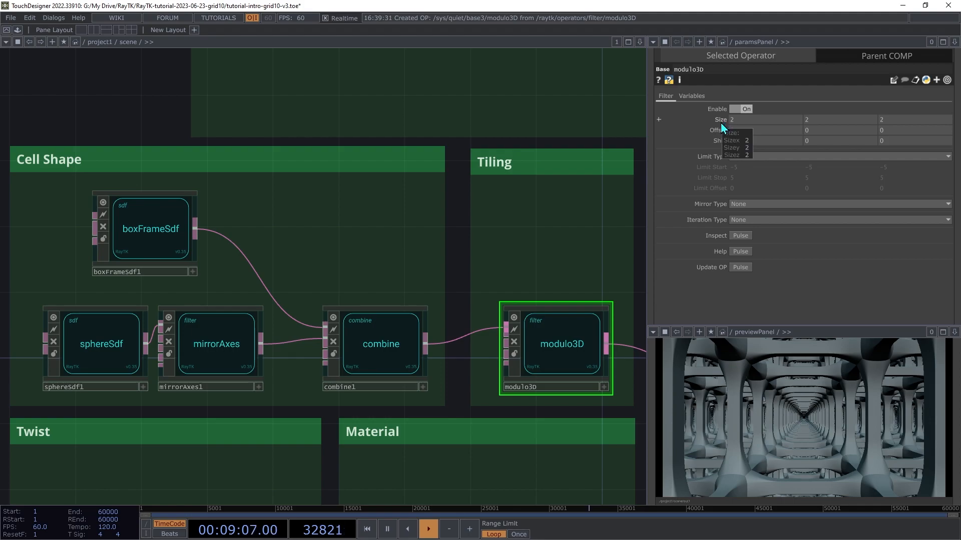
- Copy the scene's Grid Size parameter and paste it as a reference onto modulo3D's Size
{"action": "left_click", "coordinate": [855, 61]}
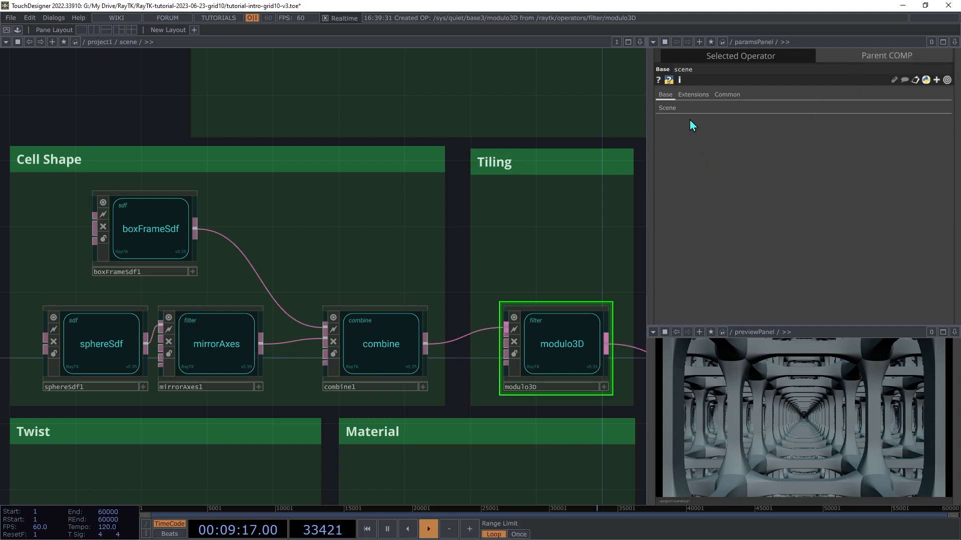
{"action": "right_click", "coordinate": [729, 143]}
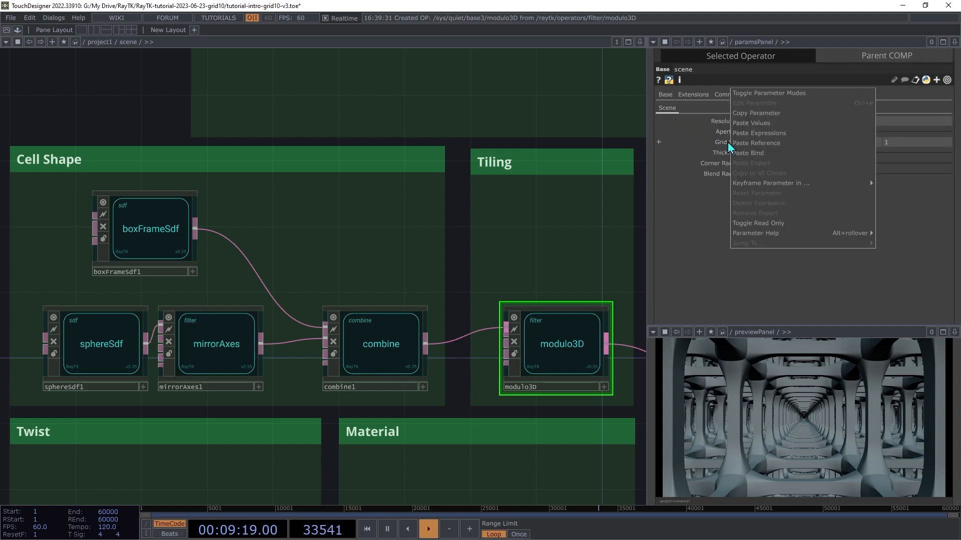
{"action": "left_click", "coordinate": [755, 113]}
{"action": "left_click", "coordinate": [740, 56]}
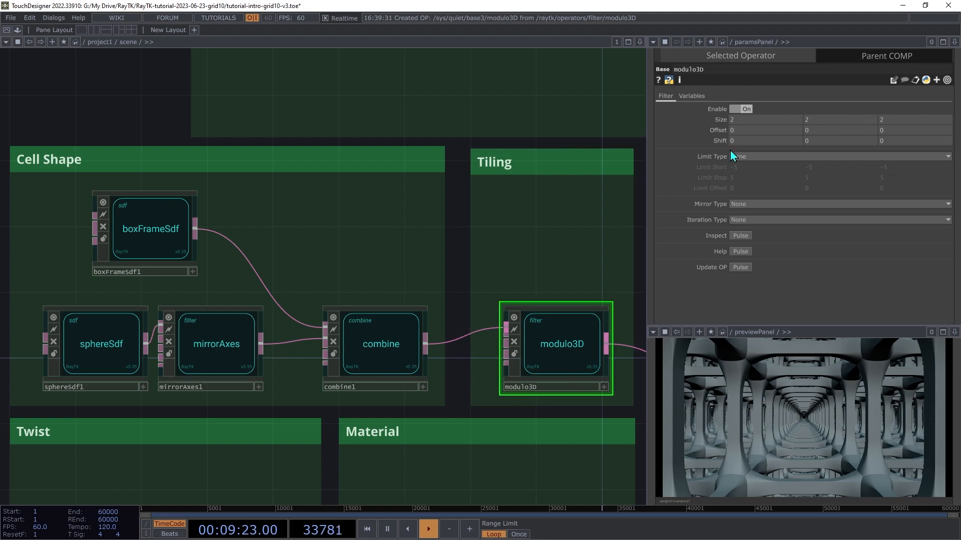
{"action": "right_click", "coordinate": [721, 124]}
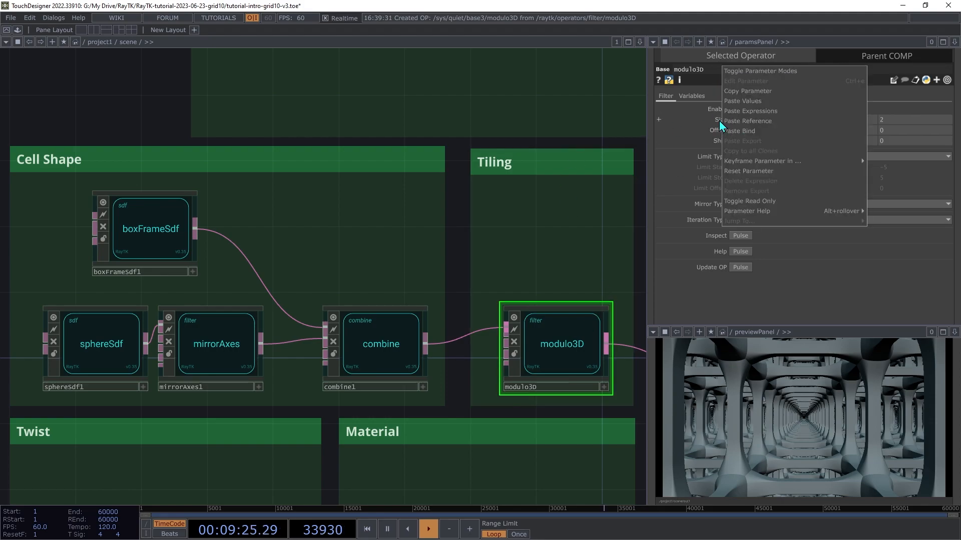
{"action": "left_click", "coordinate": [769, 121]}
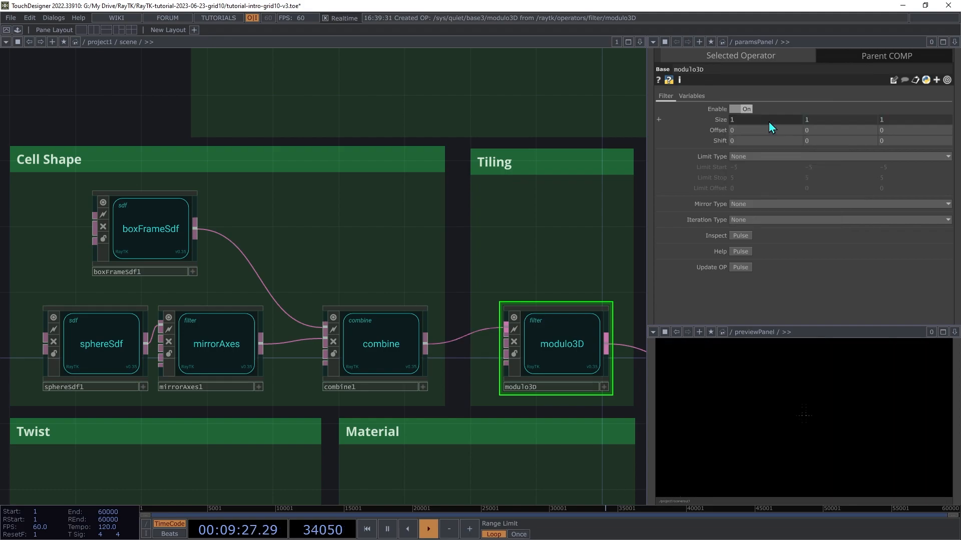
- Multiply modulo3D's three Size expressions by 2, giving parent().par.Gridsizex*2, parent().par.Gridsizey*2 and parent().par.Gridsizez*2
{"action": "left_click", "coordinate": [720, 122]}
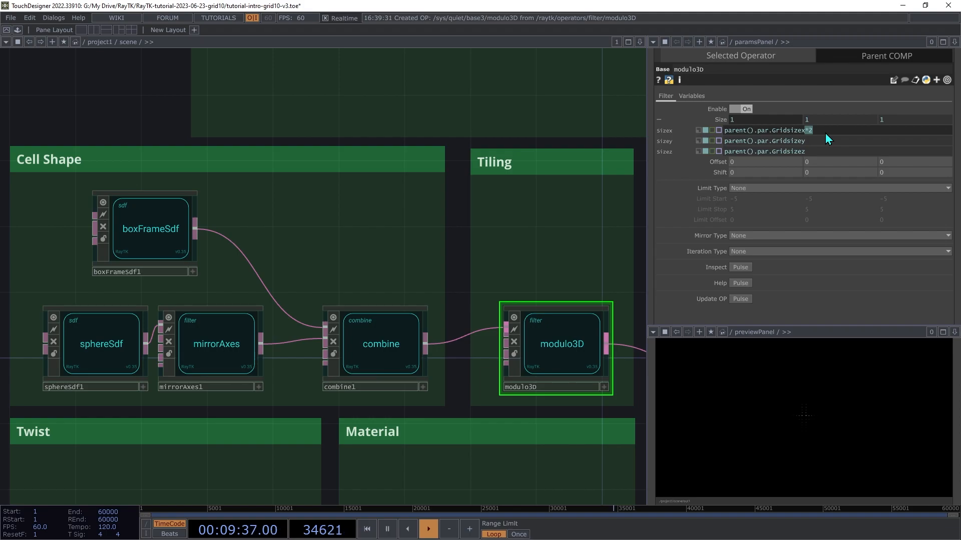
{"action": "key", "text": "Tab"}
{"action": "type", "text": "*2"}
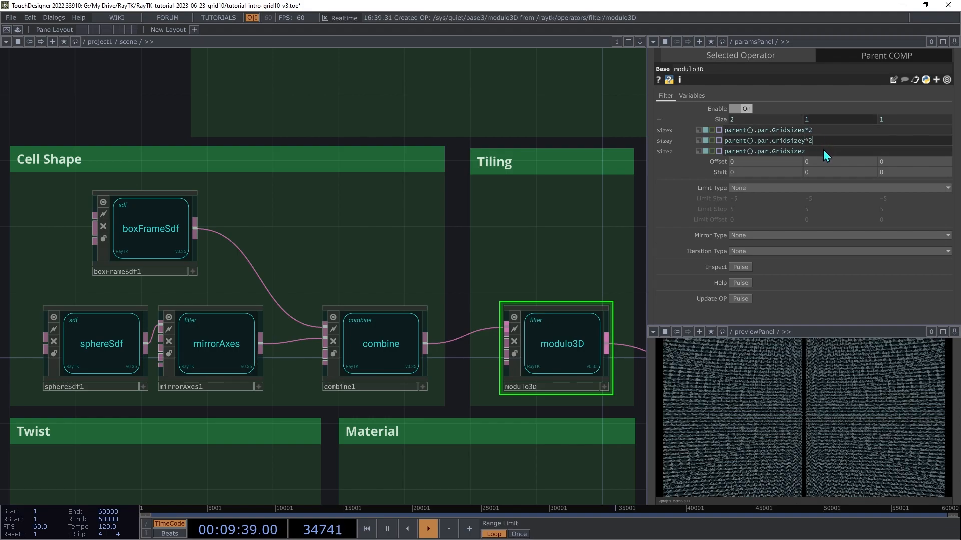
{"action": "key", "text": "Tab"}
{"action": "type", "text": "*2"}
{"action": "key", "text": "Return"}
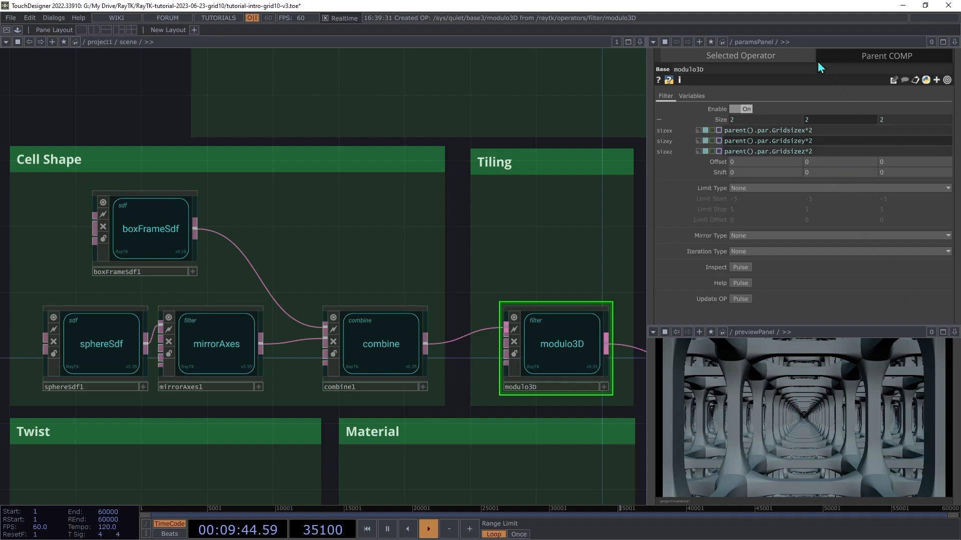
- Try out values for the scene's Grid Size and modulo3D's Shift
{"action": "left_click", "coordinate": [854, 58]}
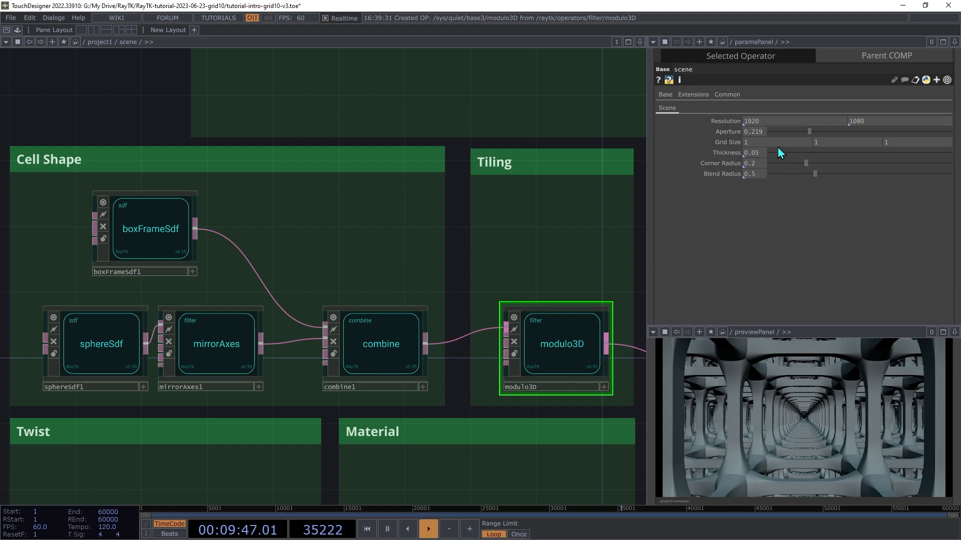
{"action": "middle_click_drag", "start_coordinate": [771, 149], "coordinate": [849, 142]}
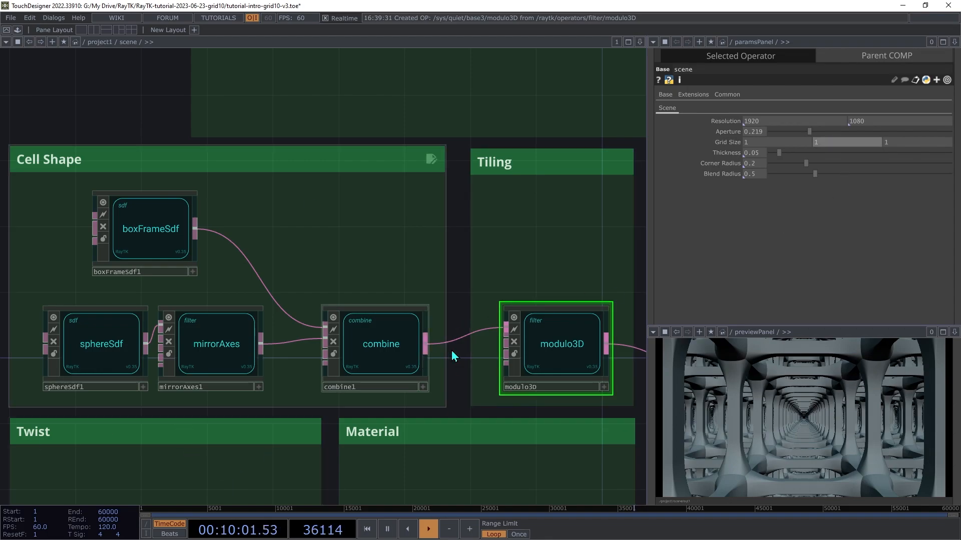
{"action": "left_click", "coordinate": [708, 57]}
{"action": "middle_click_drag", "start_coordinate": [743, 172], "coordinate": [744, 155]}
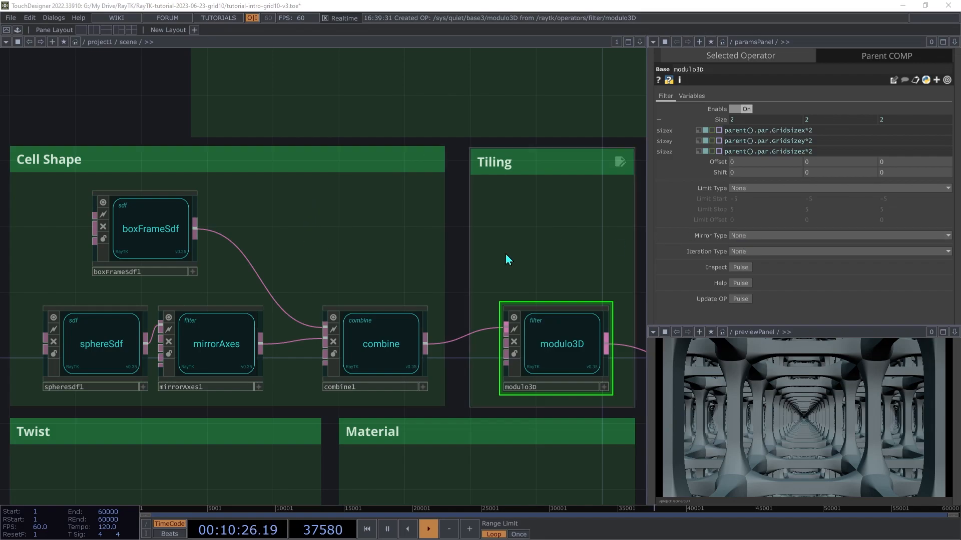
- Add a RayTK bend operator inside the Bend area
{"action": "left_click_drag", "start_coordinate": [621, 341], "coordinate": [411, 344]}
{"action": "left_click_drag", "start_coordinate": [545, 343], "coordinate": [406, 344]}
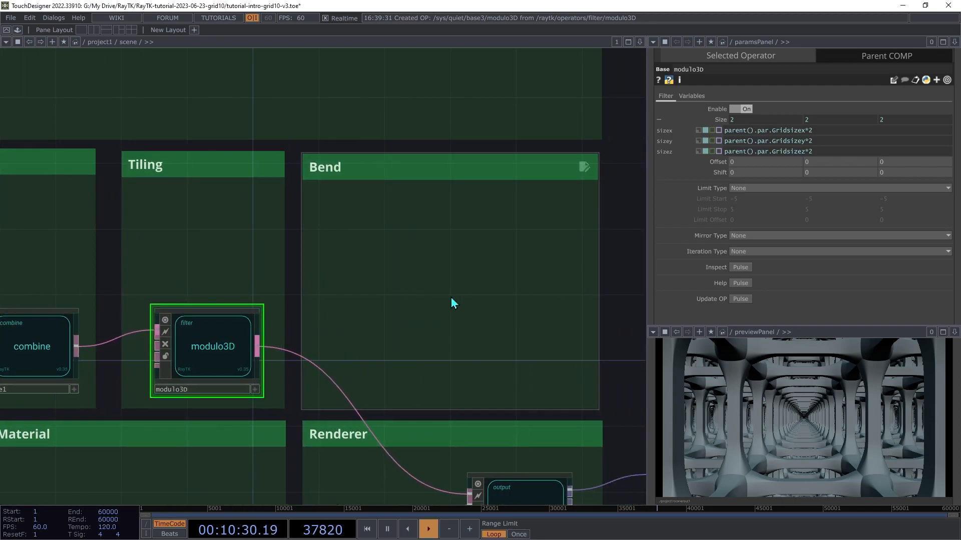
{"action": "key", "text": "alt+r"}
{"action": "type", "text": "bend"}
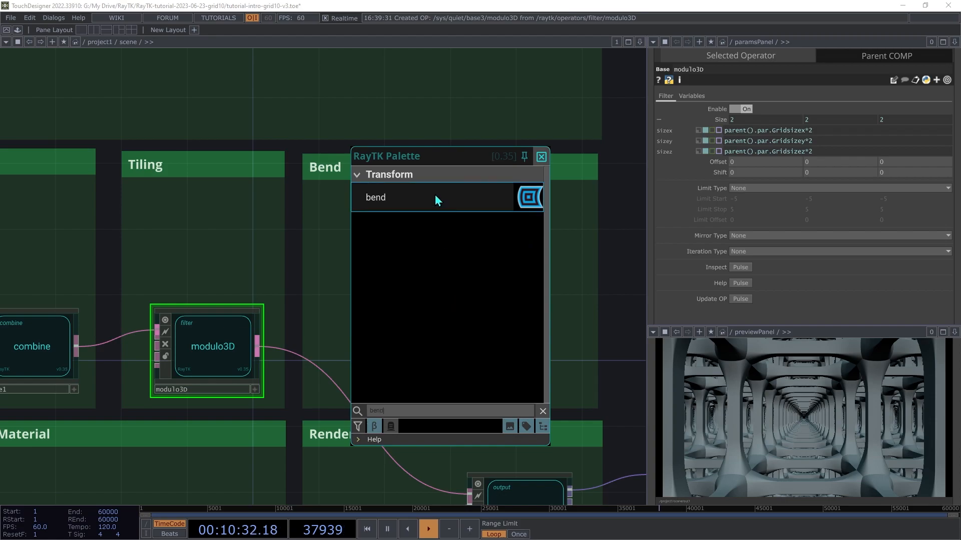
{"action": "left_click", "coordinate": [436, 200]}
{"action": "left_click", "coordinate": [403, 327]}
- Move modulo3D up slightly, wire it into bend1, and connect bend1's output to the renderer's input
{"action": "left_click_drag", "start_coordinate": [165, 379], "coordinate": [178, 344]}
{"action": "left_click_drag", "start_coordinate": [354, 300], "coordinate": [259, 330]}
{"action": "left_click_drag", "start_coordinate": [455, 316], "coordinate": [470, 494]}
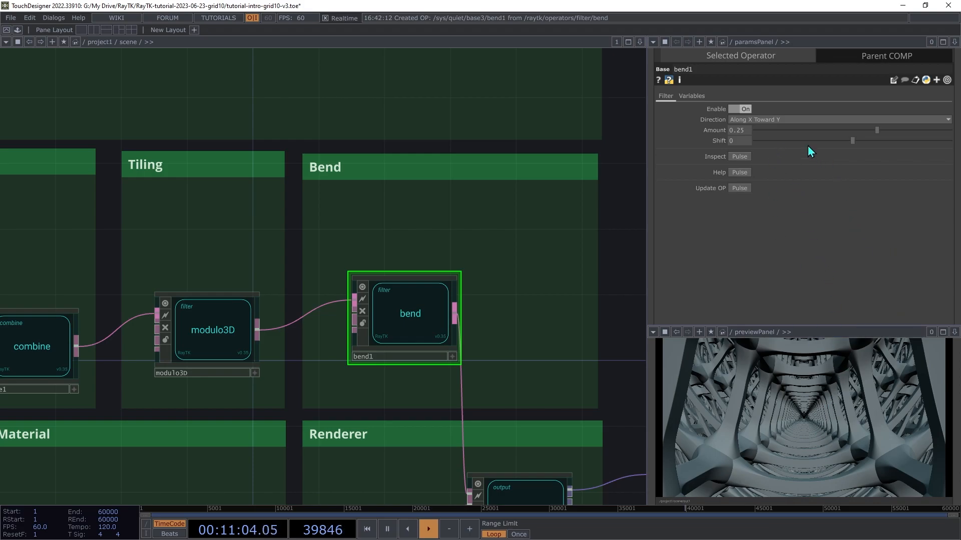
- Set bend1's Direction to Along X Toward Z and its Amount to -0.2
{"action": "left_click", "coordinate": [795, 120]}
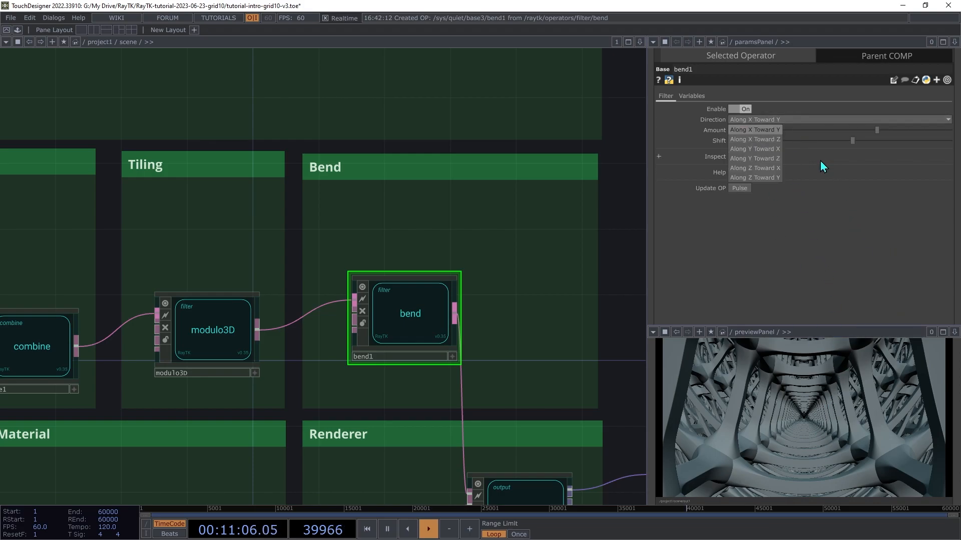
{"action": "left_click", "coordinate": [773, 140]}
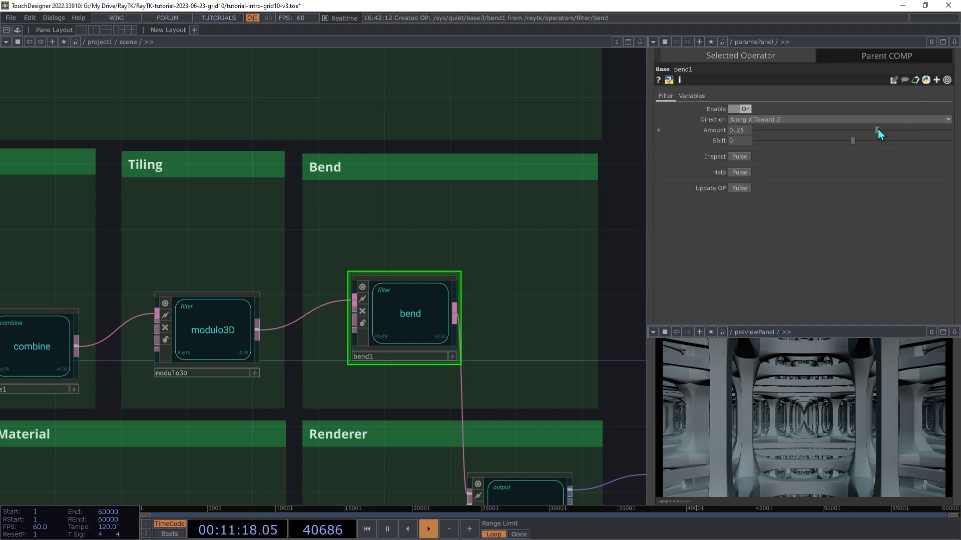
{"action": "left_click_drag", "start_coordinate": [878, 130], "coordinate": [845, 119]}
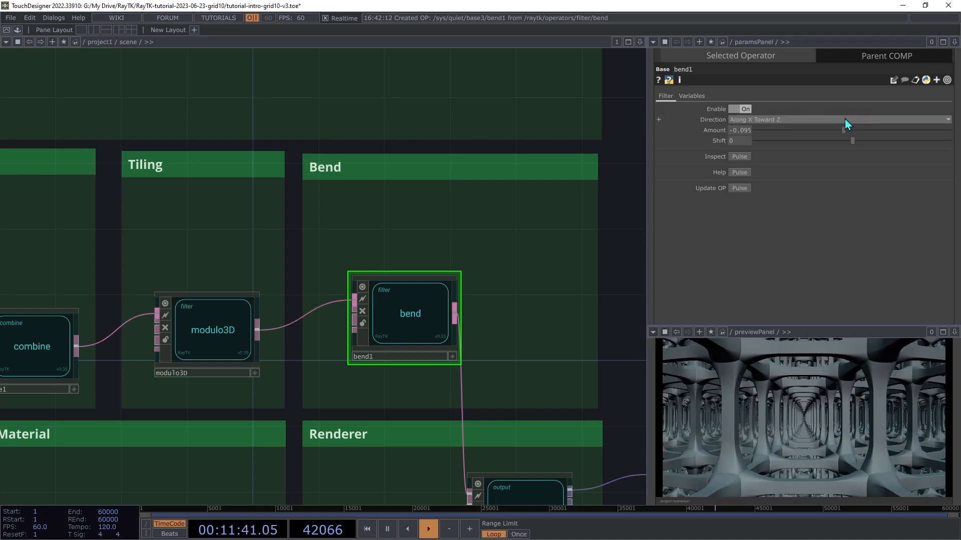
{"action": "left_click", "coordinate": [740, 133]}
{"action": "type", "text": "-0.2"}
{"action": "key", "text": "Tab"}
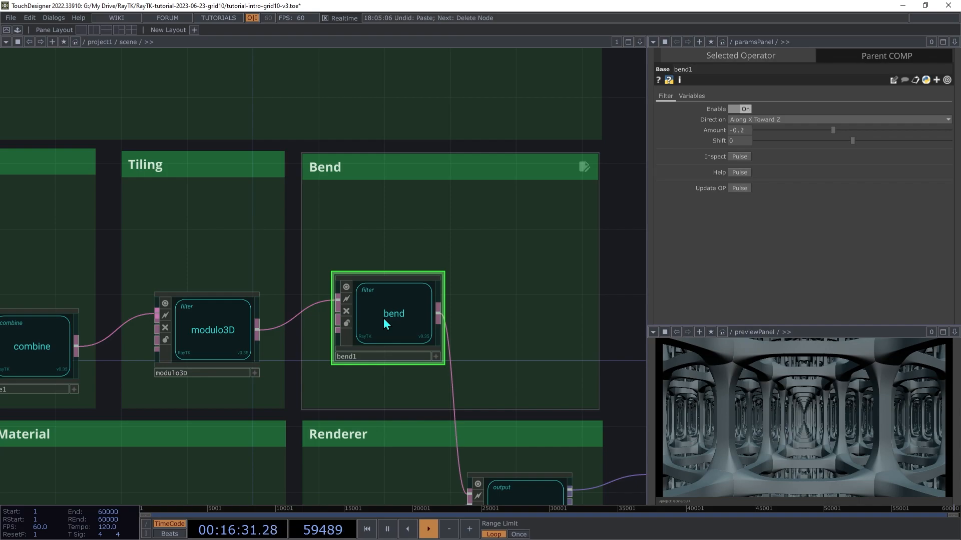
- Paste a copy of bend1 beside it in the Bend area and wire it between bend1 and the renderer
{"action": "key", "text": "ctrl+v"}
{"action": "left_click_drag", "start_coordinate": [403, 421], "coordinate": [439, 314]}
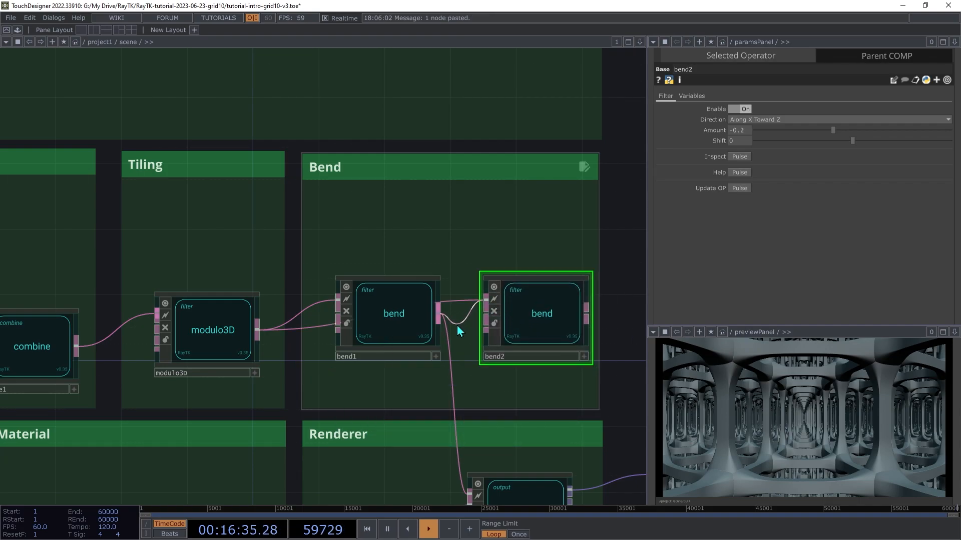
{"action": "left_click_drag", "start_coordinate": [586, 316], "coordinate": [469, 496]}
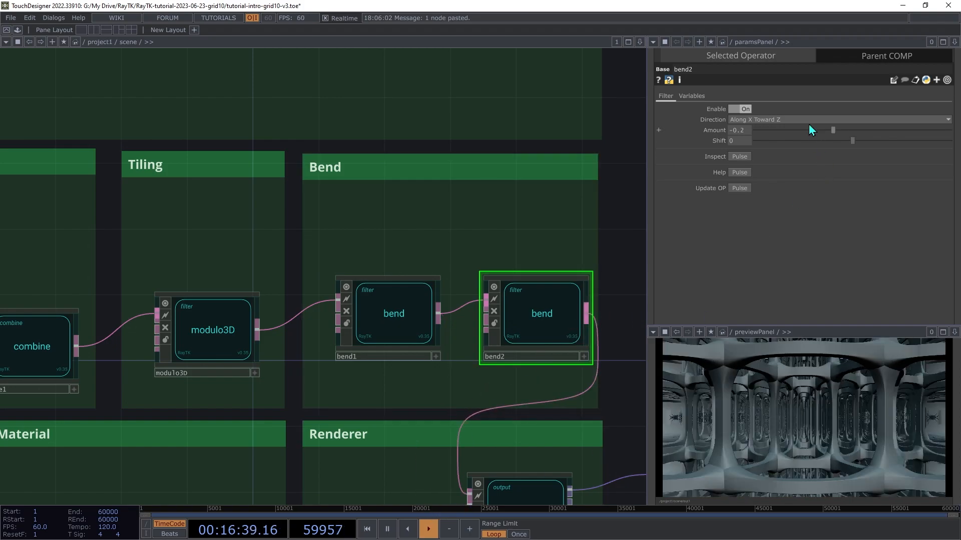
- Set bend2's Direction to Along Y Toward Z and its Amount to -0.1
{"action": "left_click", "coordinate": [754, 120]}
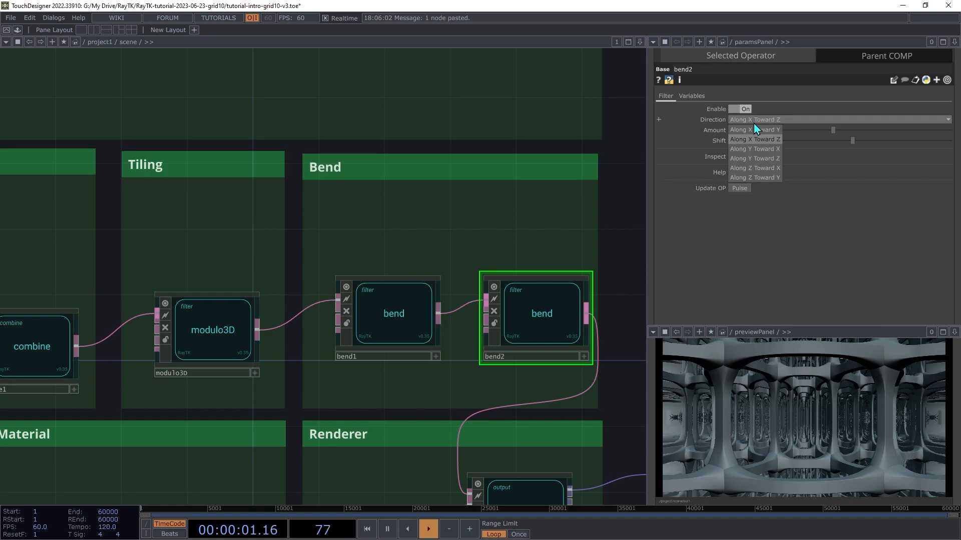
{"action": "left_click", "coordinate": [759, 159]}
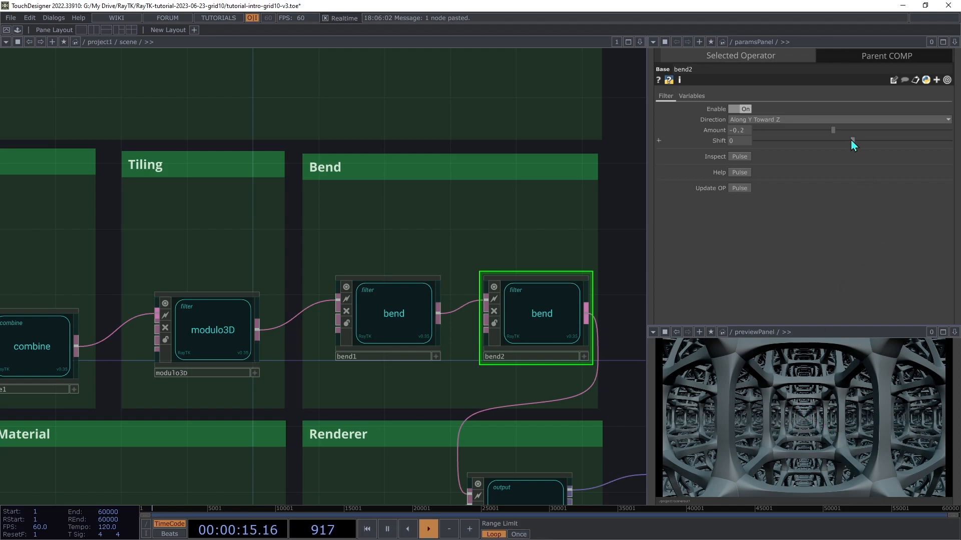
{"action": "left_click_drag", "start_coordinate": [833, 134], "coordinate": [845, 169]}
{"action": "type", "text": "1"}
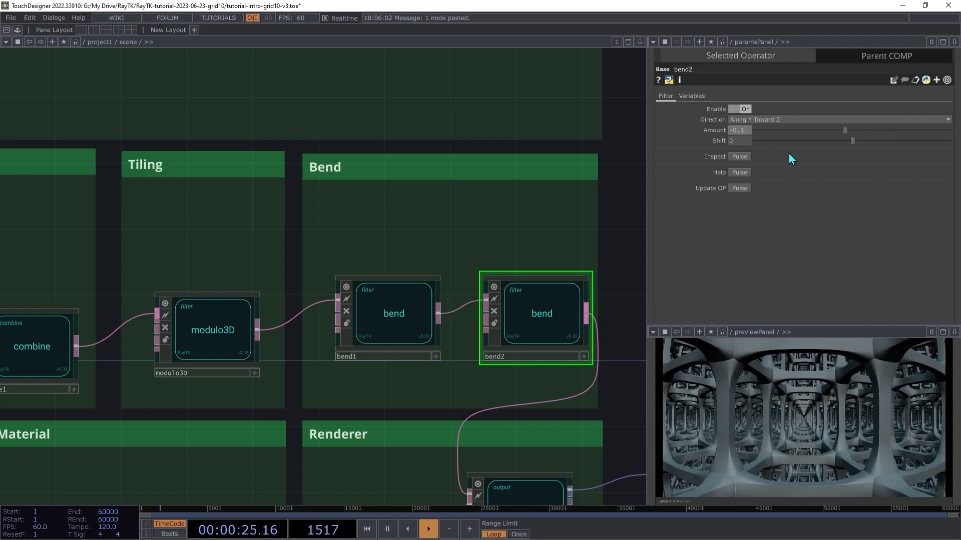
{"action": "key", "text": "Tab"}
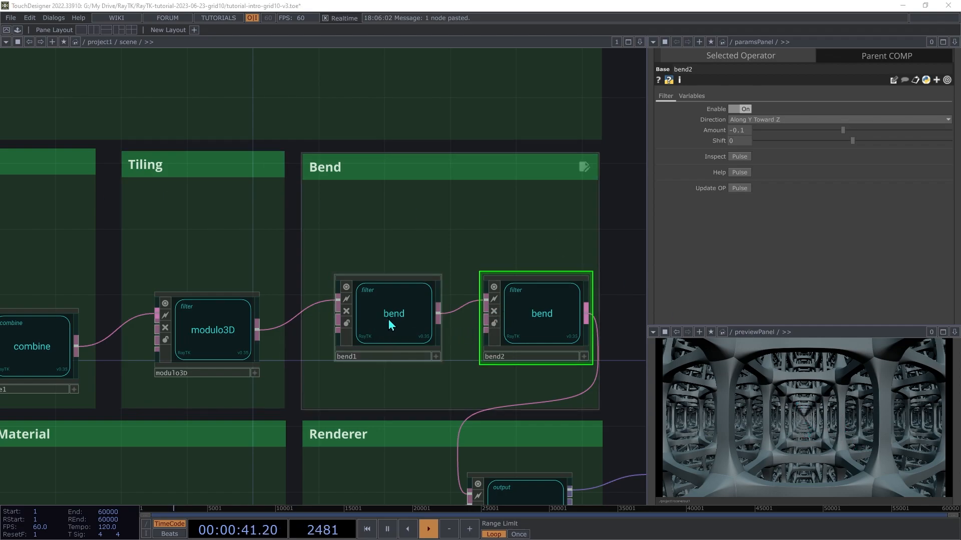
- Open the scene's Component Editor and add bend1's Amount as a custom parameter, binding the new parameter as master
{"action": "left_click", "coordinate": [391, 327]}
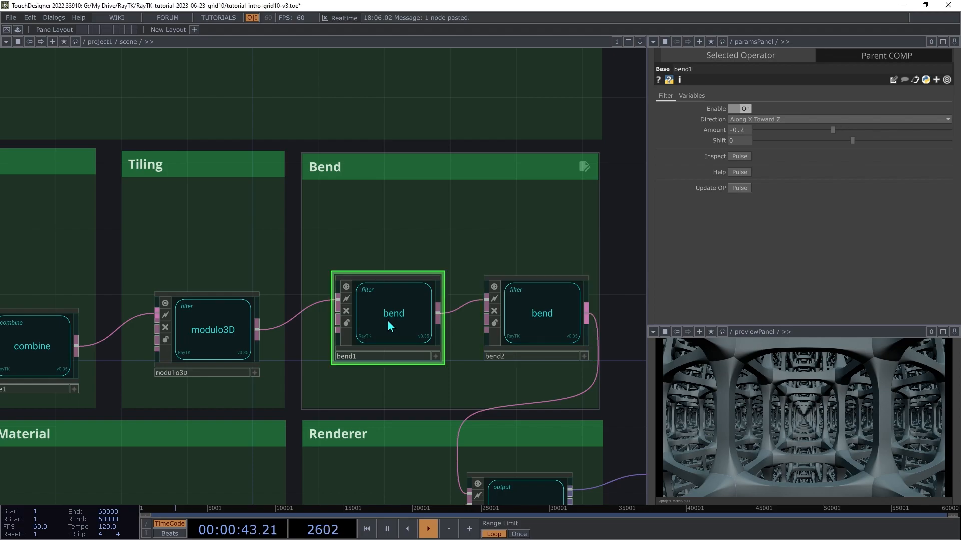
{"action": "right_click", "coordinate": [615, 225]}
{"action": "left_click", "coordinate": [635, 212]}
{"action": "left_click_drag", "start_coordinate": [678, 10], "coordinate": [347, 28]}
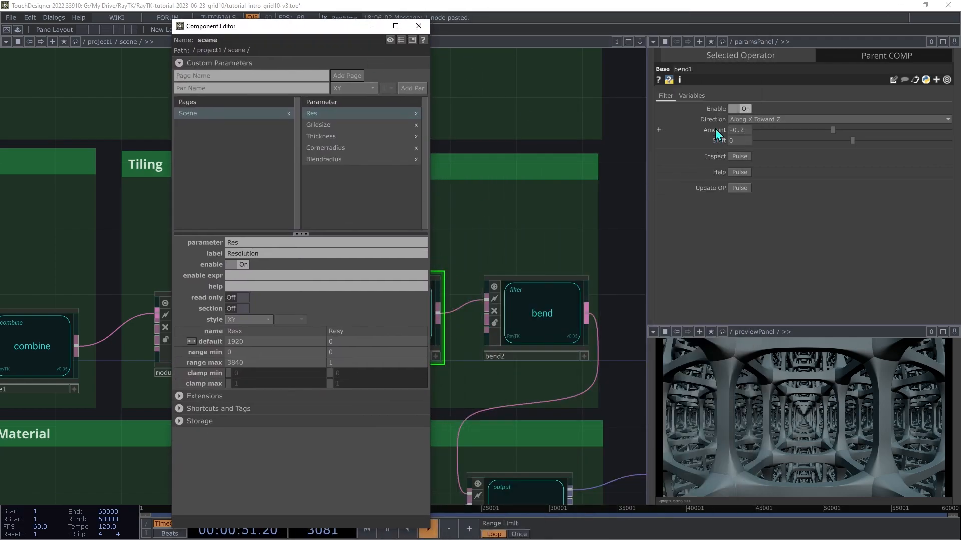
{"action": "left_click_drag", "start_coordinate": [716, 135], "coordinate": [337, 204]}
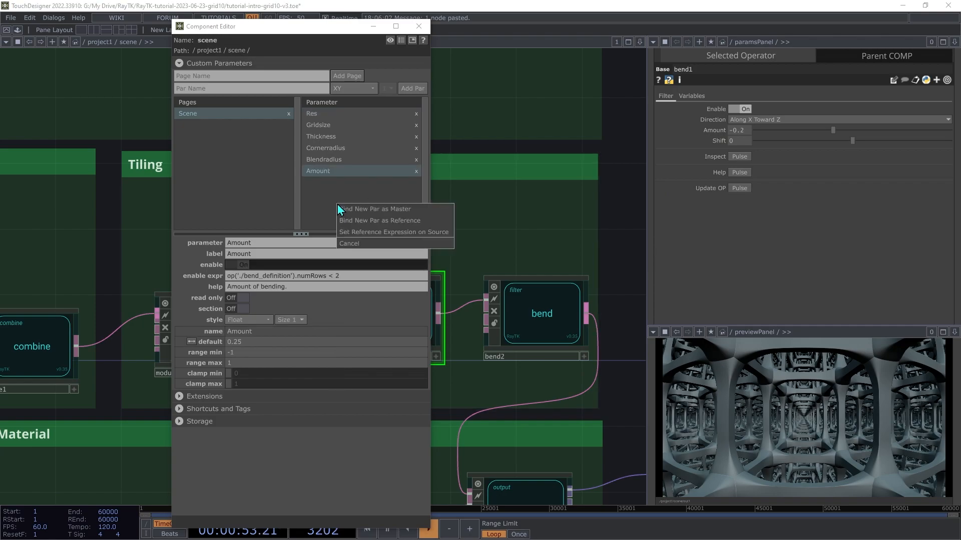
{"action": "left_click", "coordinate": [344, 209]}
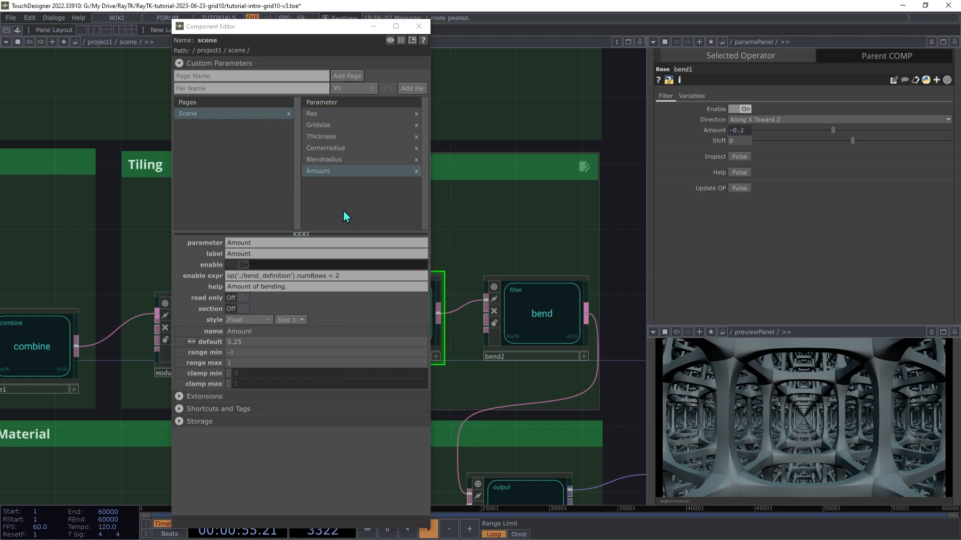
- Clear the enable expression of the scene's new Amount parameter
{"action": "left_click", "coordinate": [236, 278]}
{"action": "key", "text": "BackSpace"}
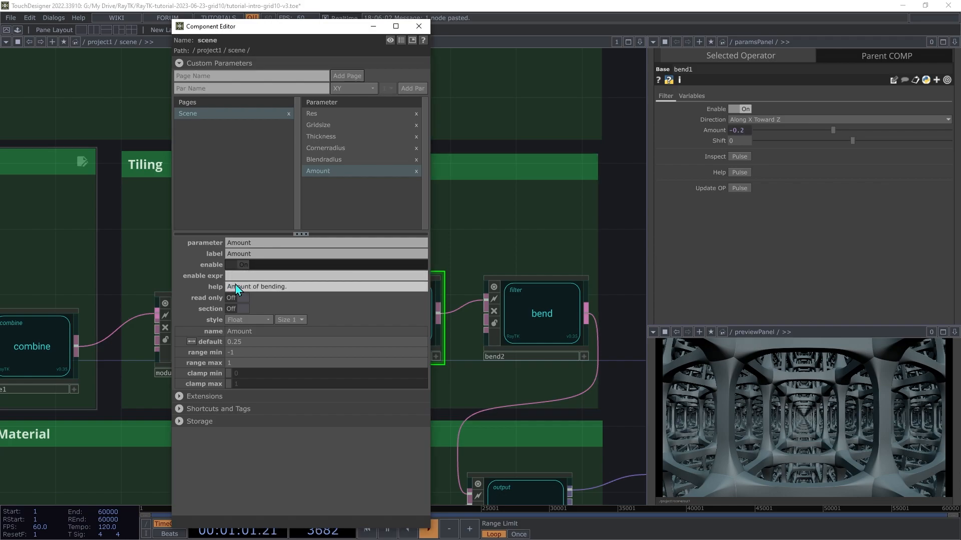
{"action": "left_click", "coordinate": [327, 170]}
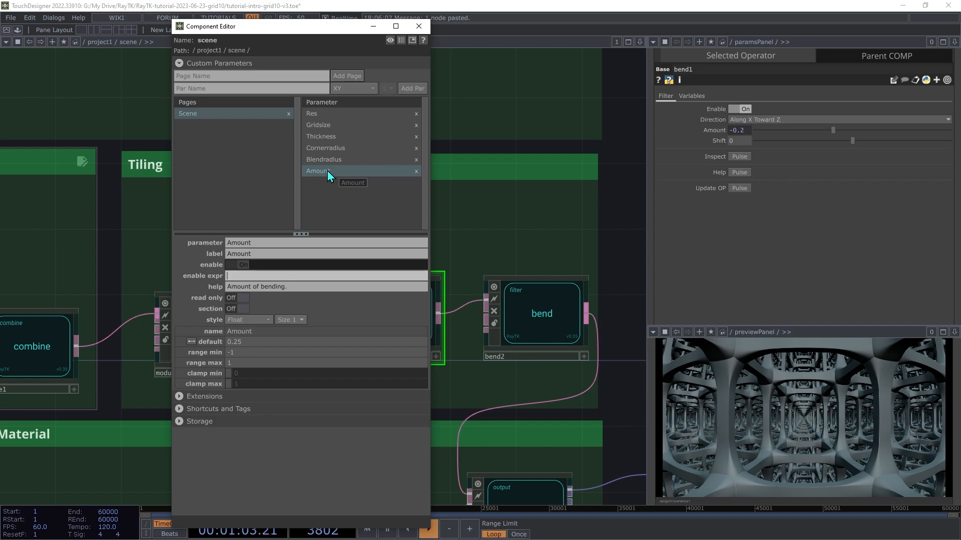
- Rename the scene's Amount parameter to Bendamount1 and label it Bend Amount 1
{"action": "double_click", "coordinate": [328, 172]}
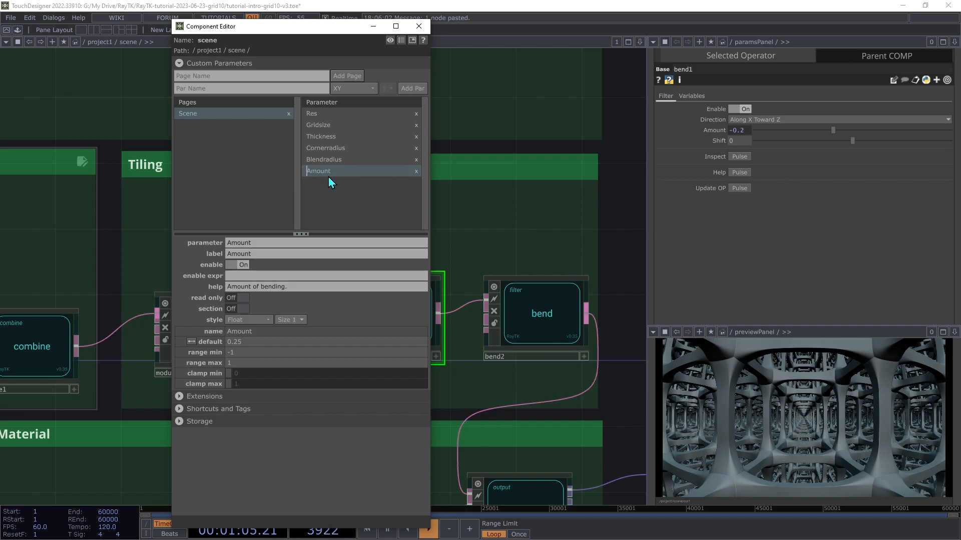
{"action": "type", "text": "BendAmount"}
{"action": "key", "text": "Return"}
{"action": "left_click", "coordinate": [303, 254]}
{"action": "key", "text": "Home"}
{"action": "type", "text": "Vend"}
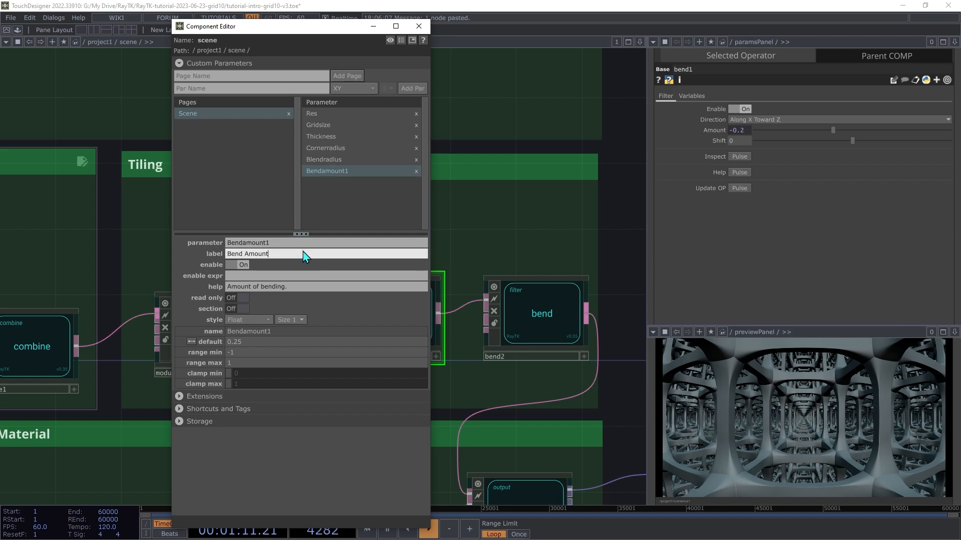
{"action": "left_click", "coordinate": [328, 170]}
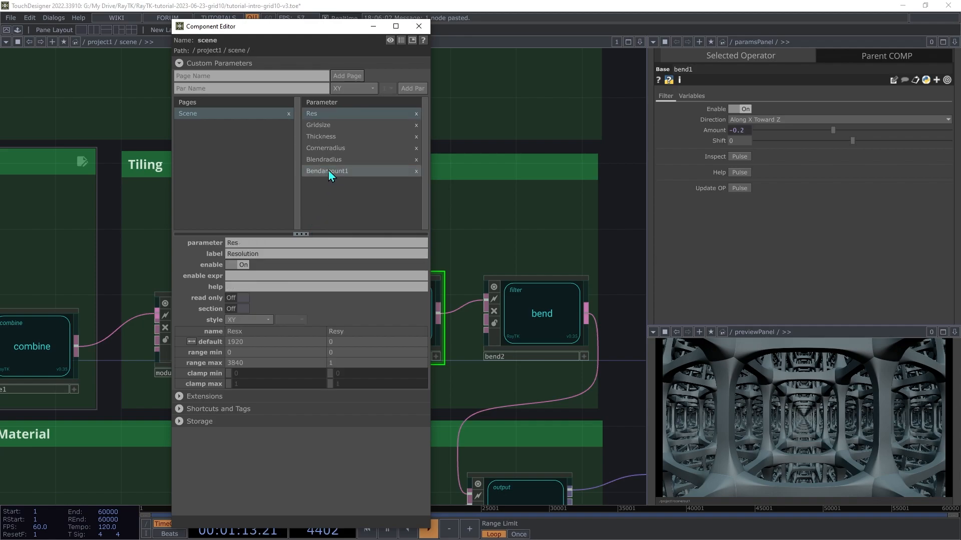
- Duplicate the scene's Bendamount1 custom parameter as Bendamount2 and close the Component Editor
{"action": "right_click", "coordinate": [329, 174]}
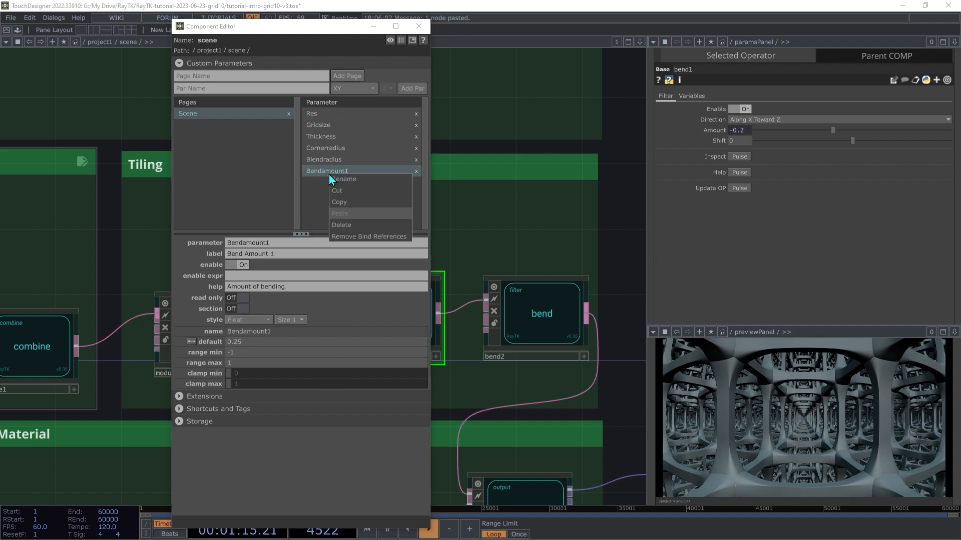
{"action": "left_click", "coordinate": [328, 202]}
{"action": "right_click", "coordinate": [331, 199]}
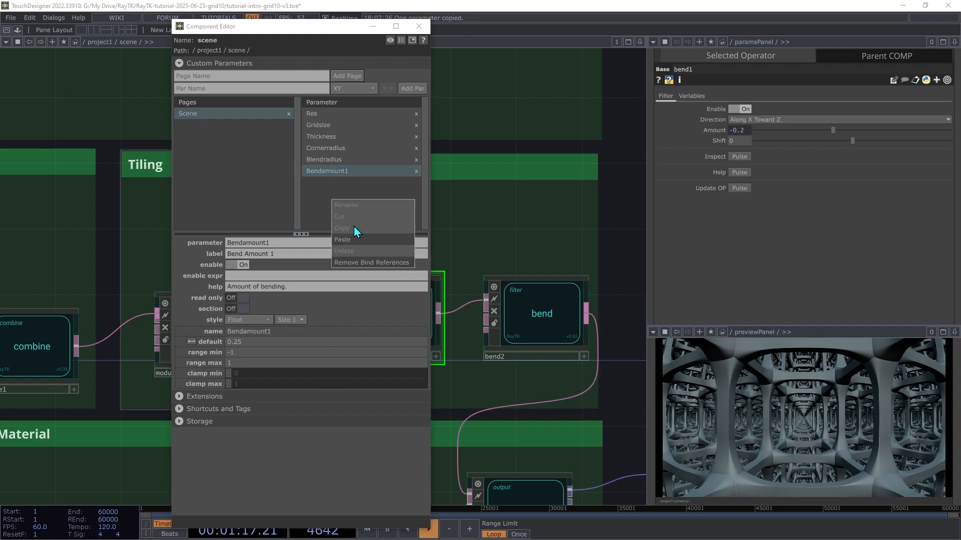
{"action": "left_click", "coordinate": [365, 240]}
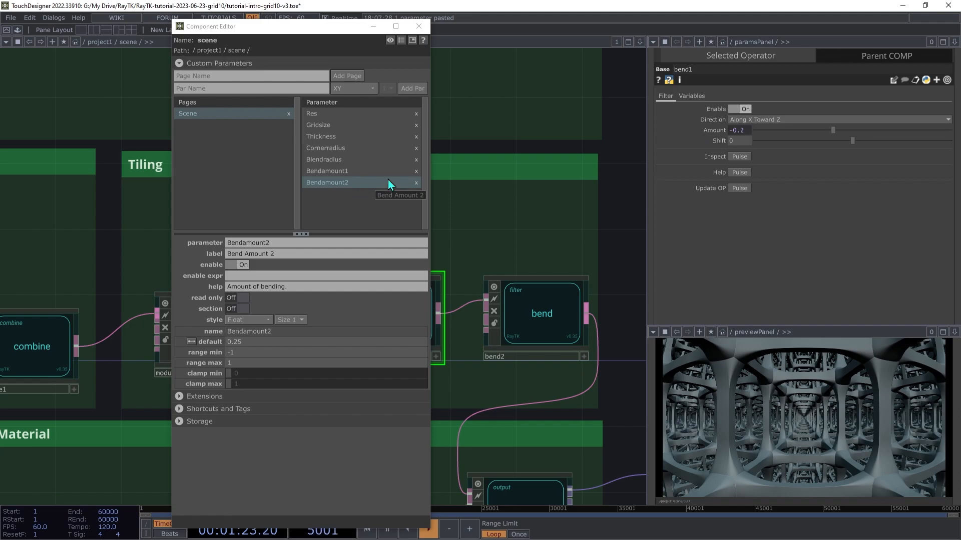
{"action": "left_click", "coordinate": [423, 26]}
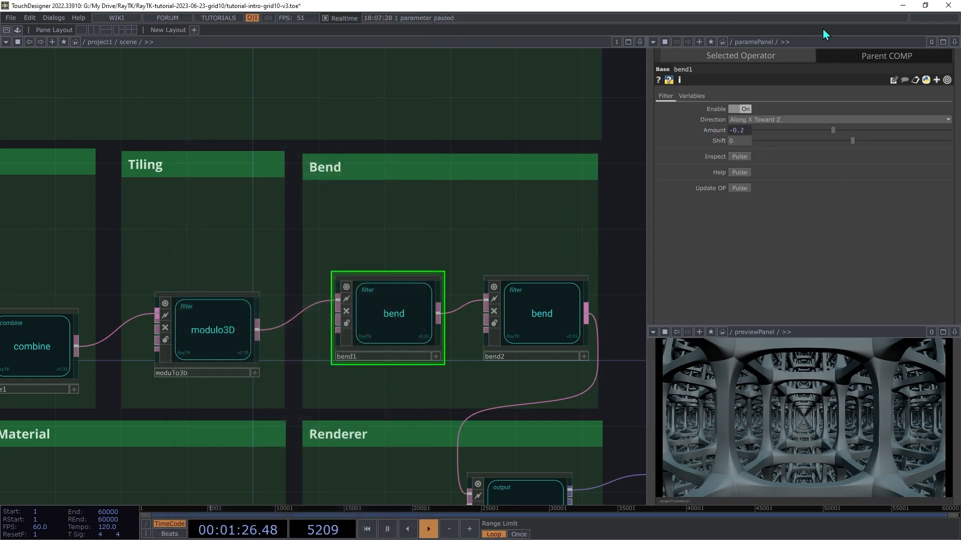
- Bind bend2's Amount to the scene's Bend Amount 2 parameter and set Bend Amount 2 to -0.1
{"action": "left_click", "coordinate": [881, 59]}
{"action": "left_click", "coordinate": [666, 108]}
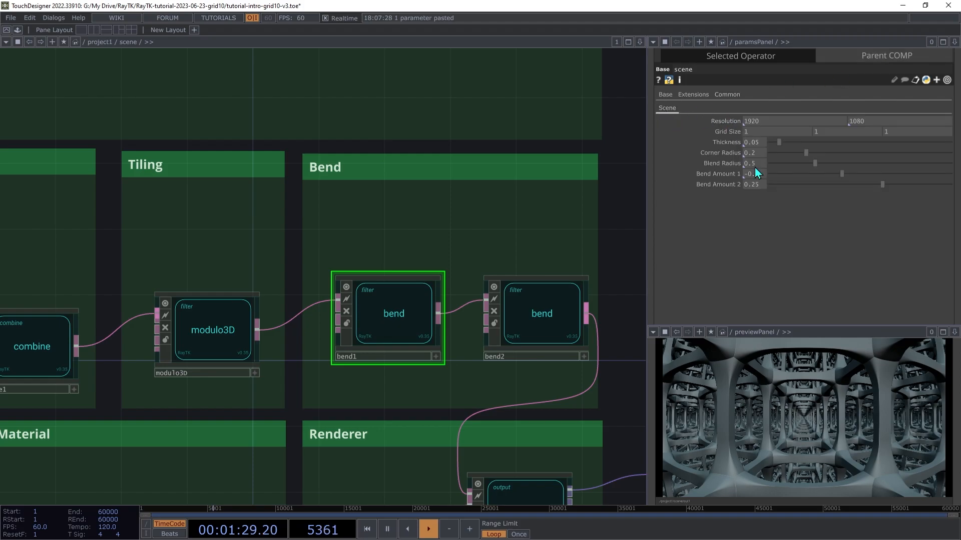
{"action": "right_click", "coordinate": [710, 185]}
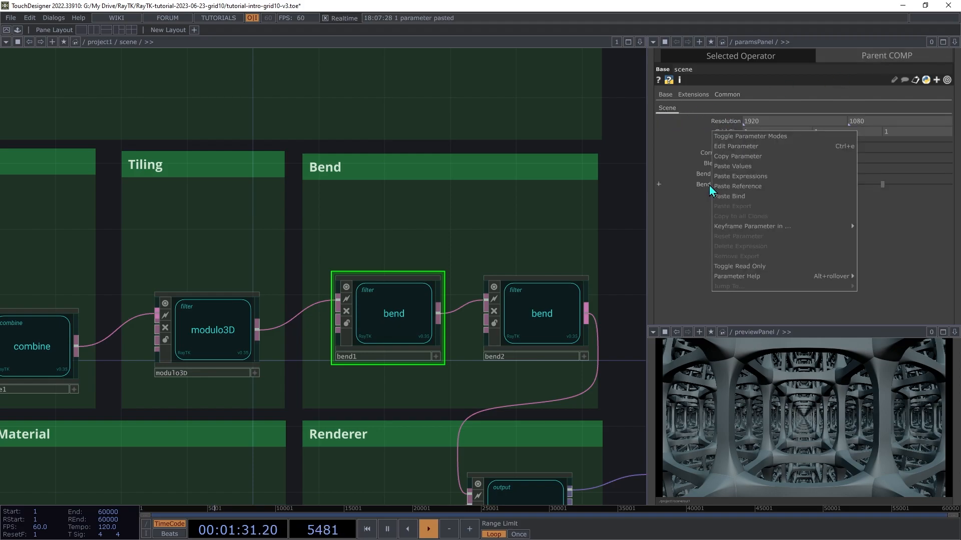
{"action": "left_click", "coordinate": [753, 157]}
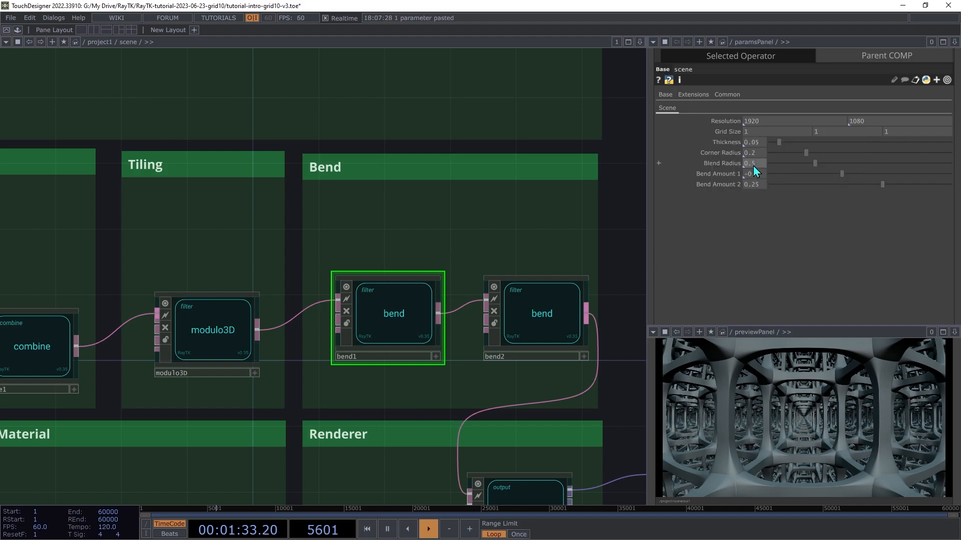
{"action": "left_click", "coordinate": [736, 59]}
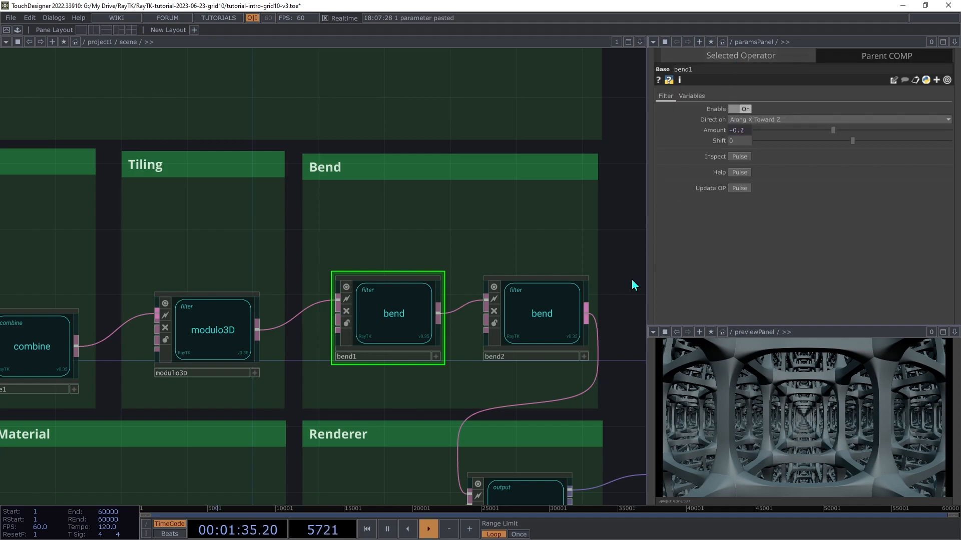
{"action": "left_click", "coordinate": [554, 317]}
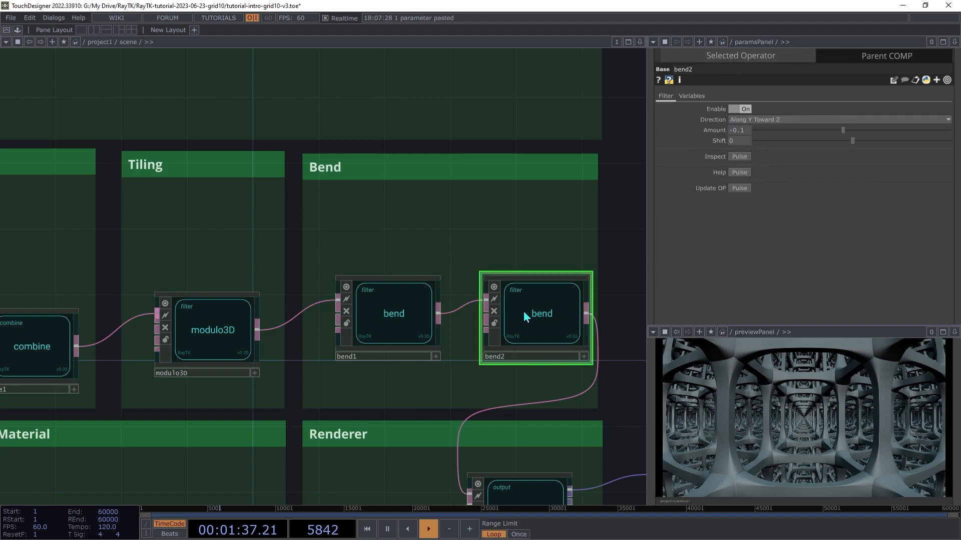
{"action": "right_click", "coordinate": [713, 133]}
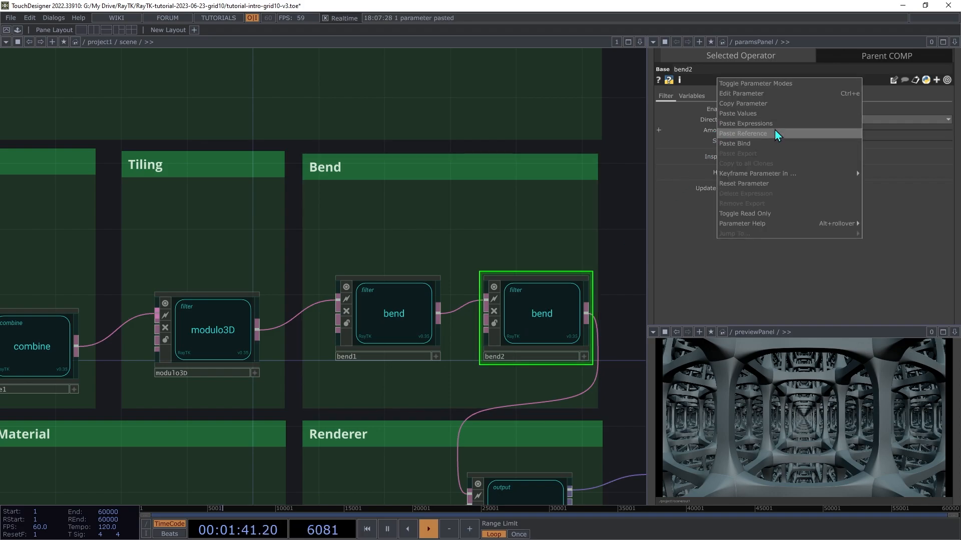
{"action": "left_click", "coordinate": [773, 146]}
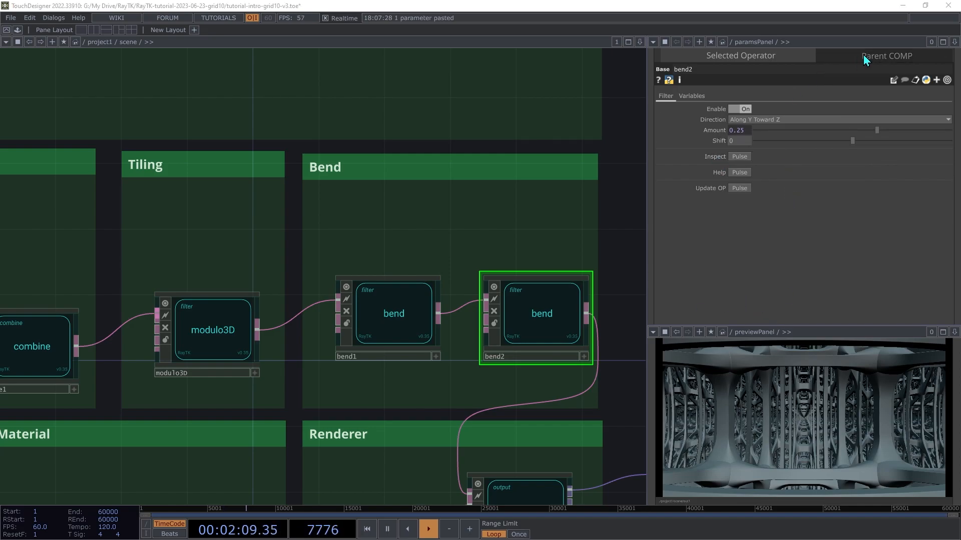
{"action": "left_click", "coordinate": [864, 55]}
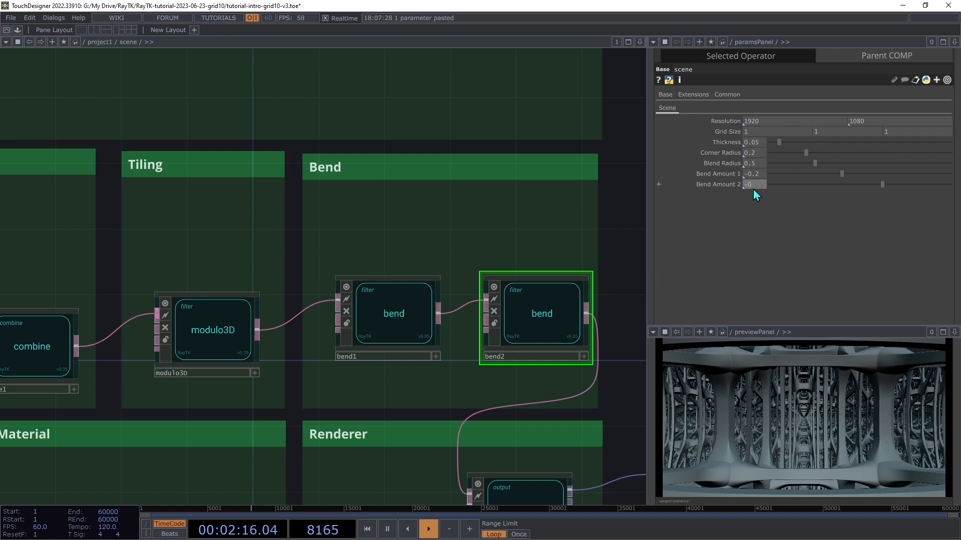
{"action": "key", "text": "Tab"}
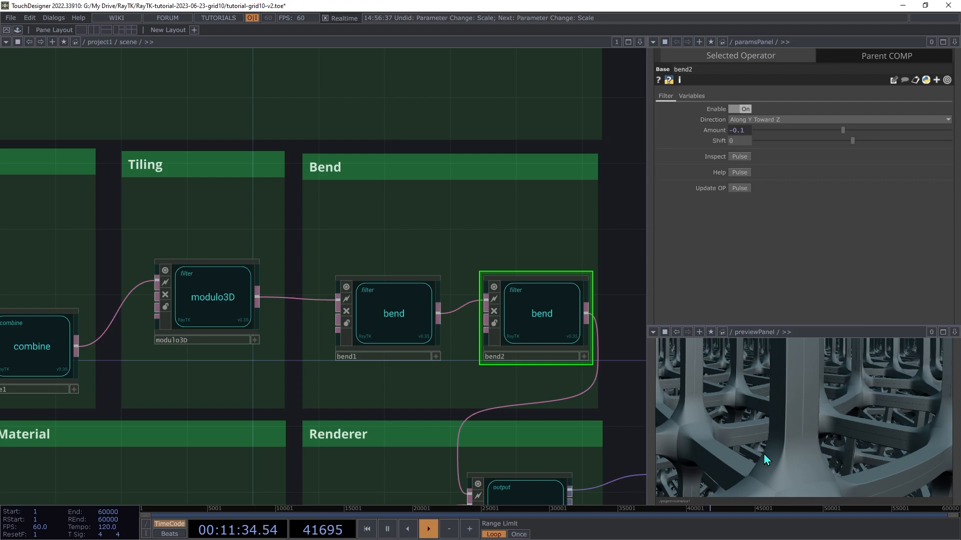
- Append +0.01 to boxFrameSdf1's X, Y and Z Scale expressions that reference the scene's grid size
{"action": "left_click_drag", "start_coordinate": [100, 268], "coordinate": [370, 266]}
{"action": "left_click_drag", "start_coordinate": [140, 266], "coordinate": [218, 265]}
{"action": "left_click", "coordinate": [149, 223]}
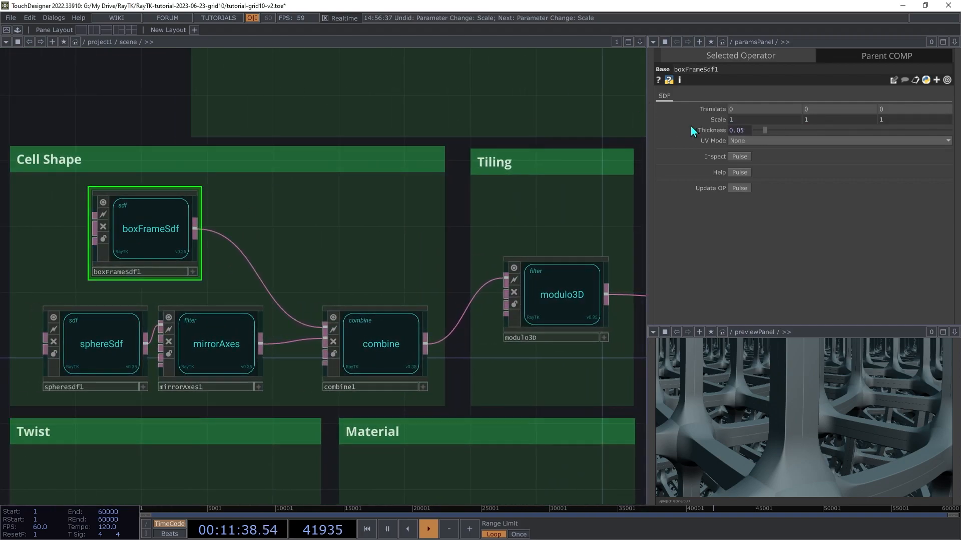
{"action": "left_click", "coordinate": [711, 120]}
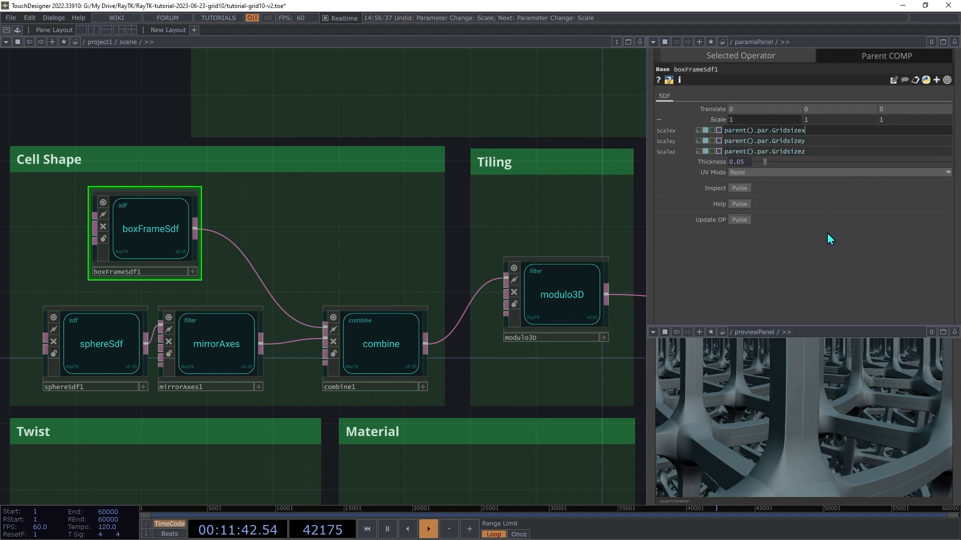
{"action": "type", "text": "+0.01"}
{"action": "key", "text": "shift+Left"}
{"action": "key", "text": "shift+Left"}
{"action": "key", "text": "shift+Left"}
{"action": "key", "text": "shift+Left"}
{"action": "key", "text": "shift+Left"}
{"action": "key", "text": "ctrl+c"}
{"action": "left_click", "coordinate": [827, 141]}
{"action": "key", "text": "ctrl+v"}
{"action": "left_click", "coordinate": [827, 151]}
{"action": "key", "text": "ctrl+v"}
{"action": "left_click", "coordinate": [836, 254]}
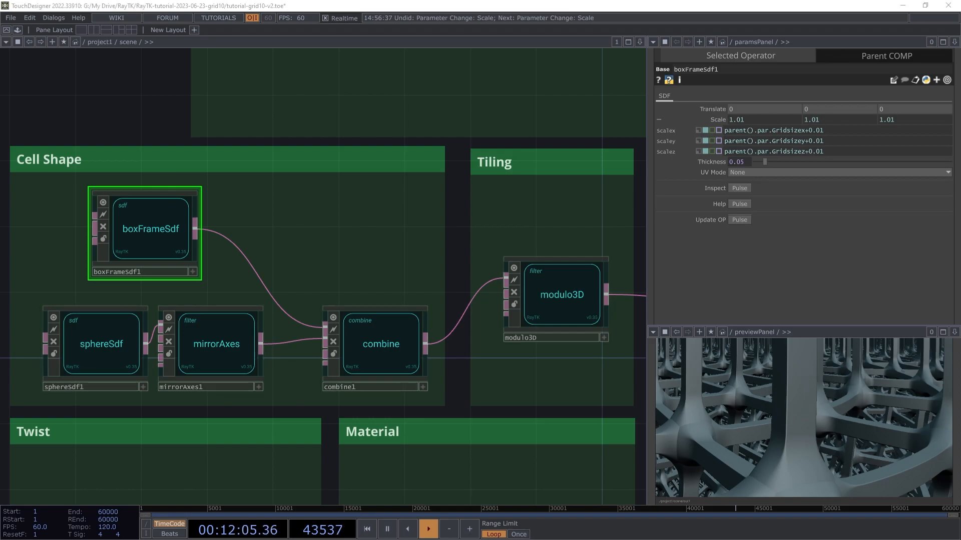
- Reset the preview camera to its home view and check the bent grid
{"action": "left_click_drag", "start_coordinate": [536, 377], "coordinate": [257, 380]}
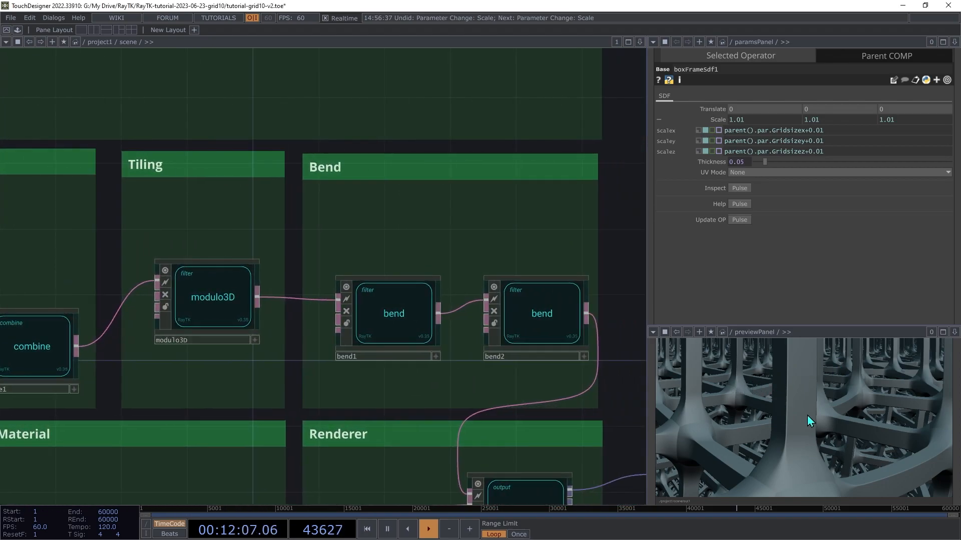
{"action": "key", "text": "h"}
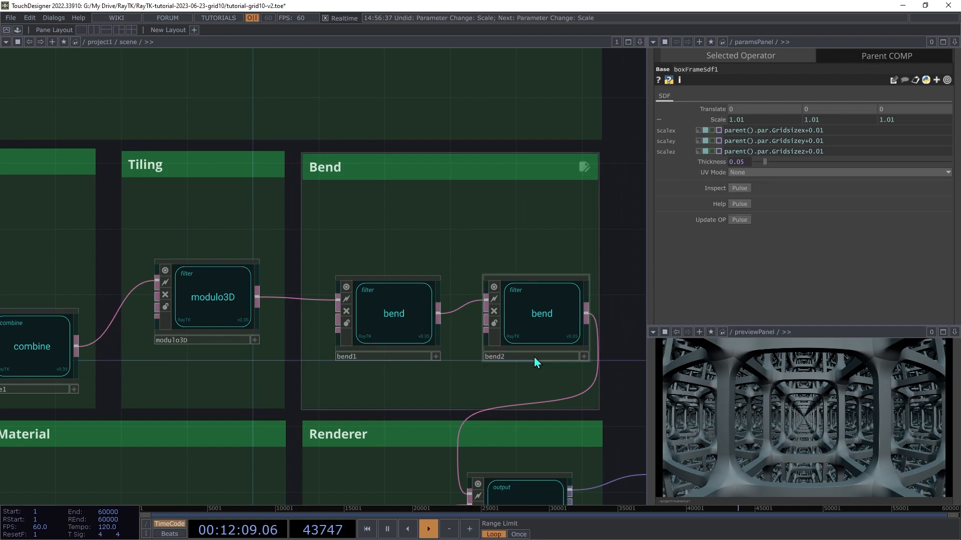
{"action": "left_click", "coordinate": [551, 329]}
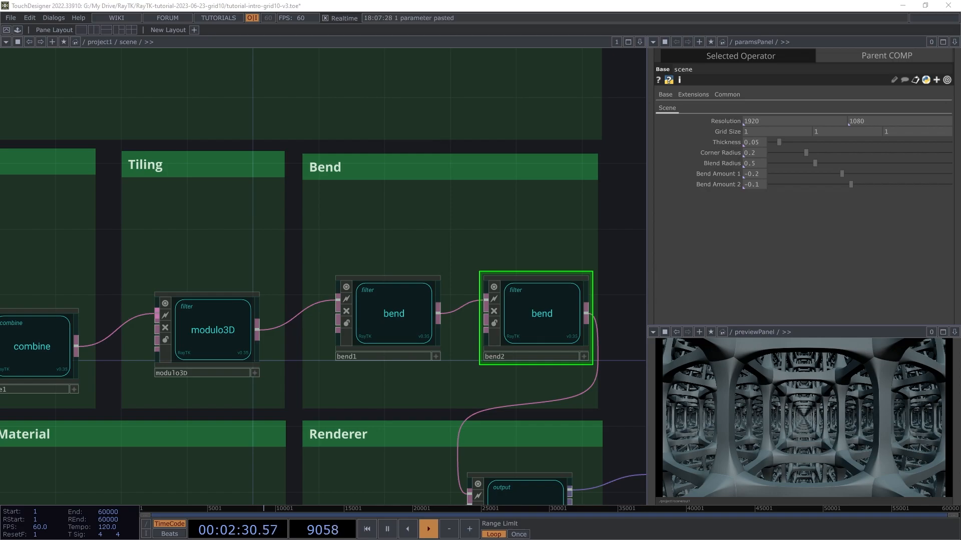
- Add an axisRotate operator in the Twist section and wire it between bend2 and the raymarchRender3D operator
{"action": "key", "text": "h"}
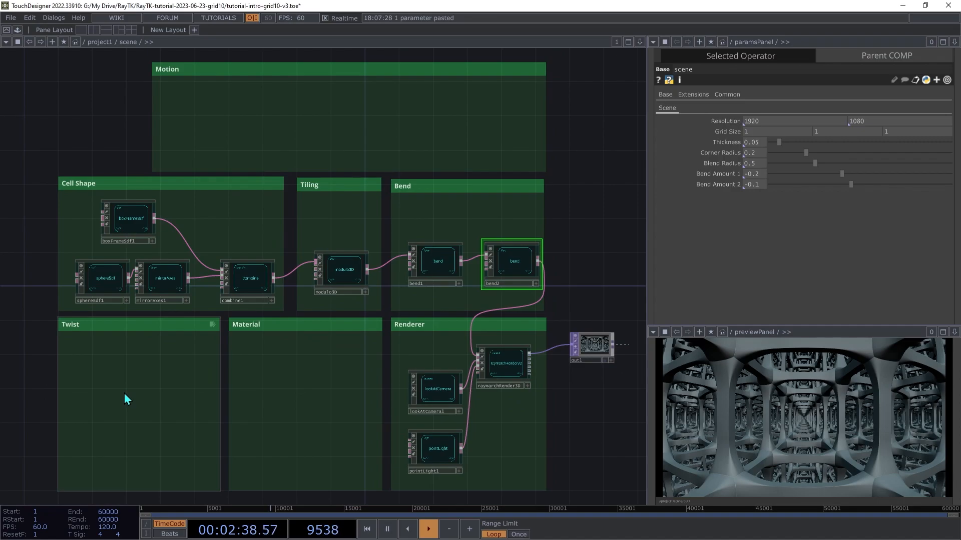
{"action": "key", "text": "ctrl+b"}
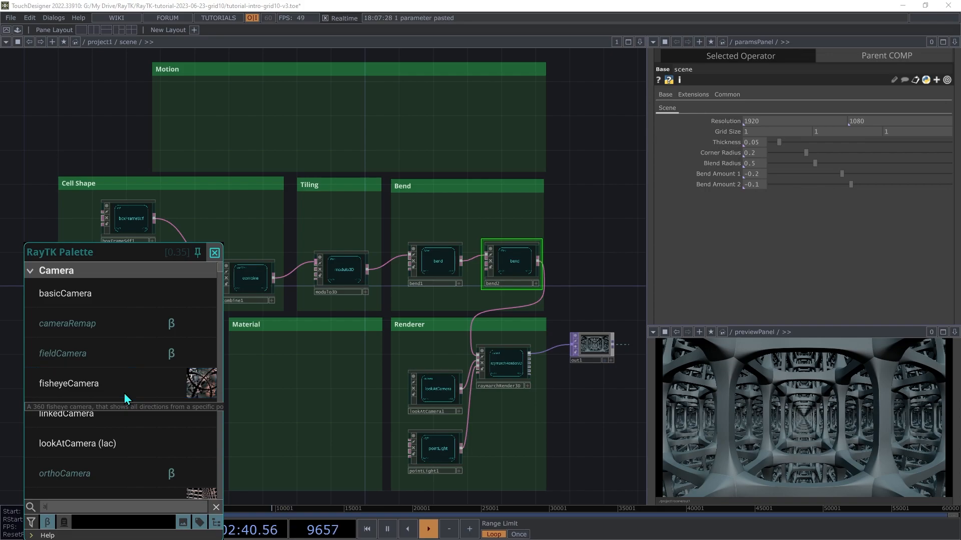
{"action": "type", "text": "axis"}
{"action": "left_click", "coordinate": [115, 394]}
{"action": "left_click", "coordinate": [173, 380]}
{"action": "left_click_drag", "start_coordinate": [147, 371], "coordinate": [539, 261]}
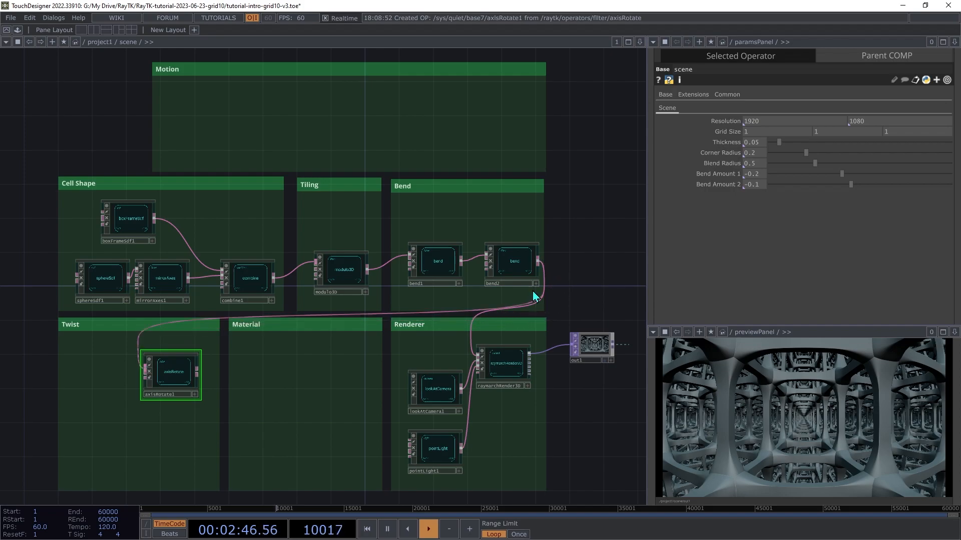
{"action": "left_click_drag", "start_coordinate": [198, 373], "coordinate": [470, 353]}
{"action": "left_click_drag", "start_coordinate": [165, 368], "coordinate": [169, 360]}
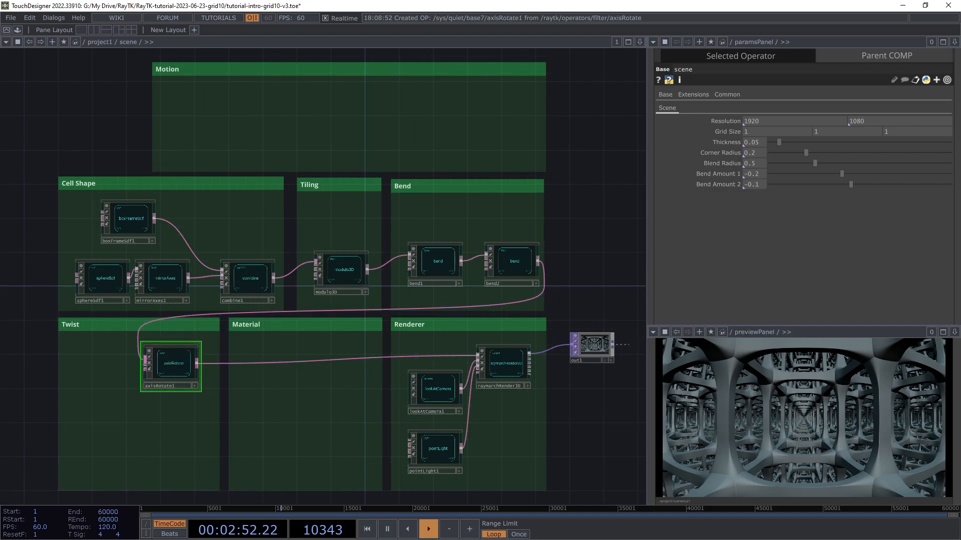
- Add a waveField operator below axisRotate1 in the Twist section and wire it into axisRotate1's second input
{"action": "scroll", "coordinate": [185, 395], "scroll_direction": "up", "scroll_amount": 5}
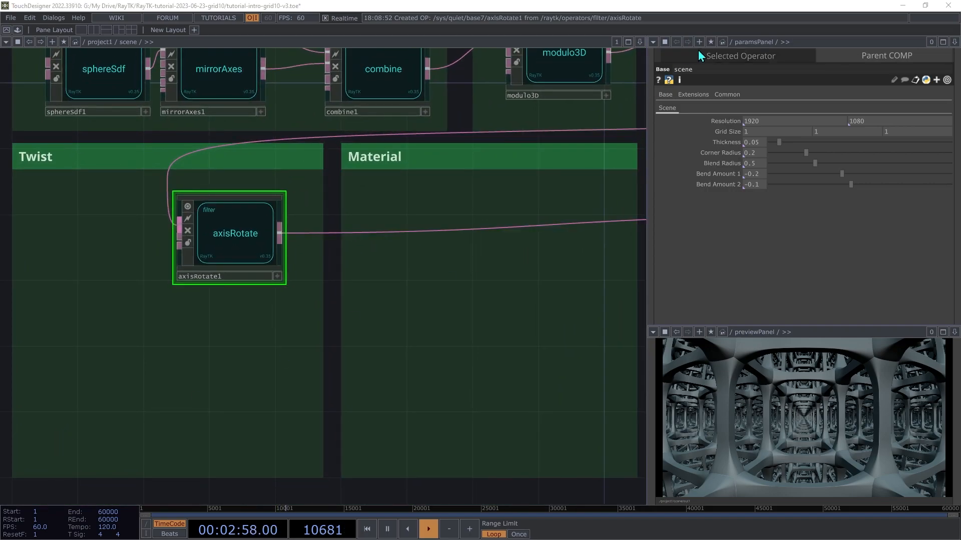
{"action": "left_click", "coordinate": [719, 53]}
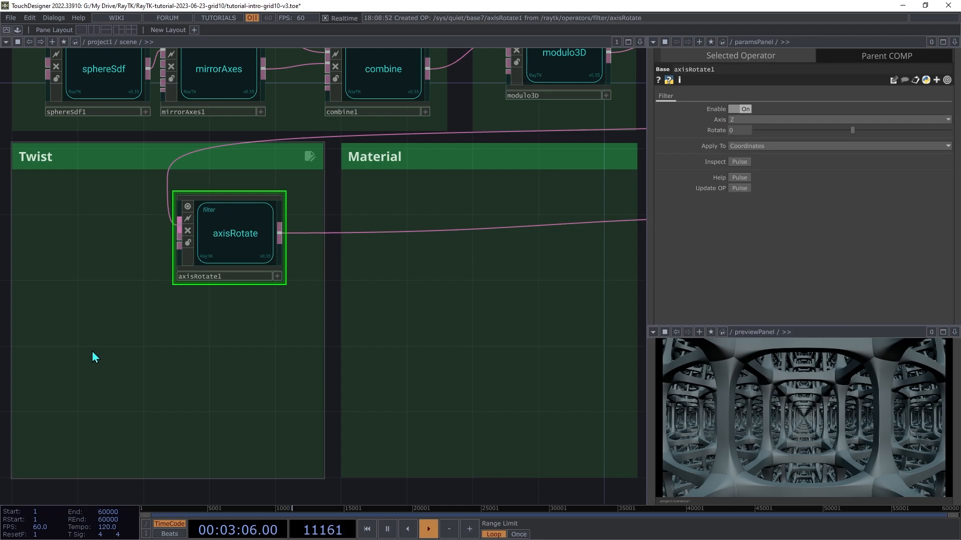
{"action": "key", "text": "alt+r"}
{"action": "type", "text": "wavef"}
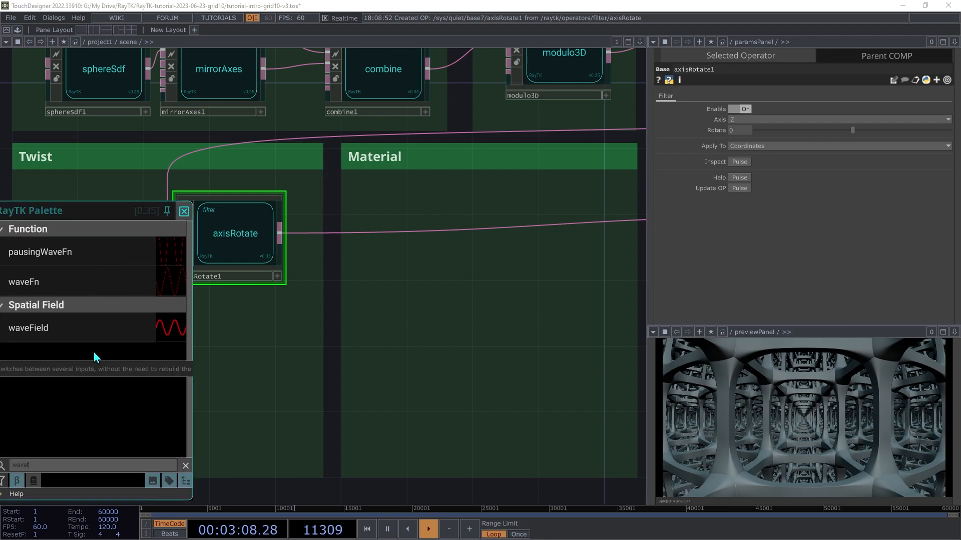
{"action": "left_click", "coordinate": [44, 329]}
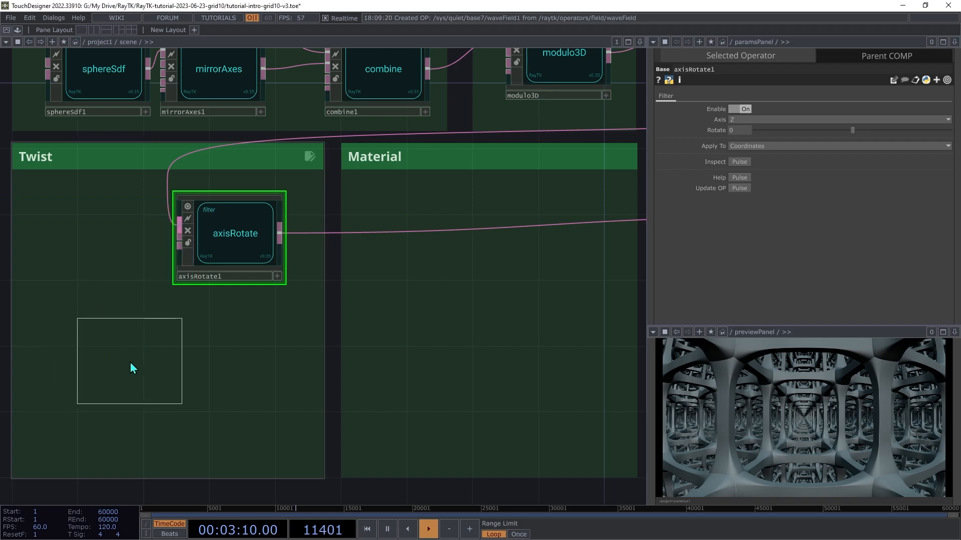
{"action": "left_click", "coordinate": [87, 354]}
{"action": "left_click_drag", "start_coordinate": [133, 344], "coordinate": [179, 273]}
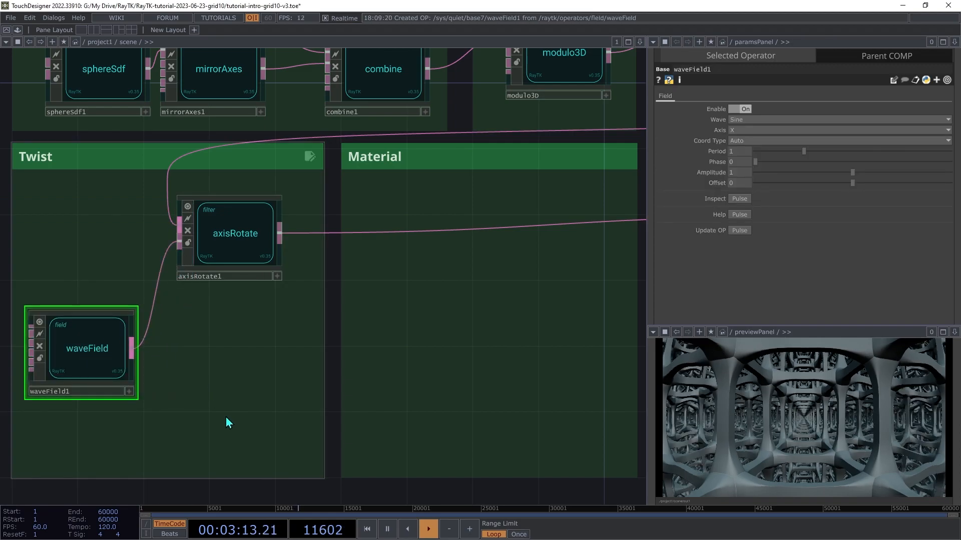
- Set waveField1's Axis to Z, its Period to 7 and its Amplitude to 20
{"action": "left_click", "coordinate": [749, 130]}
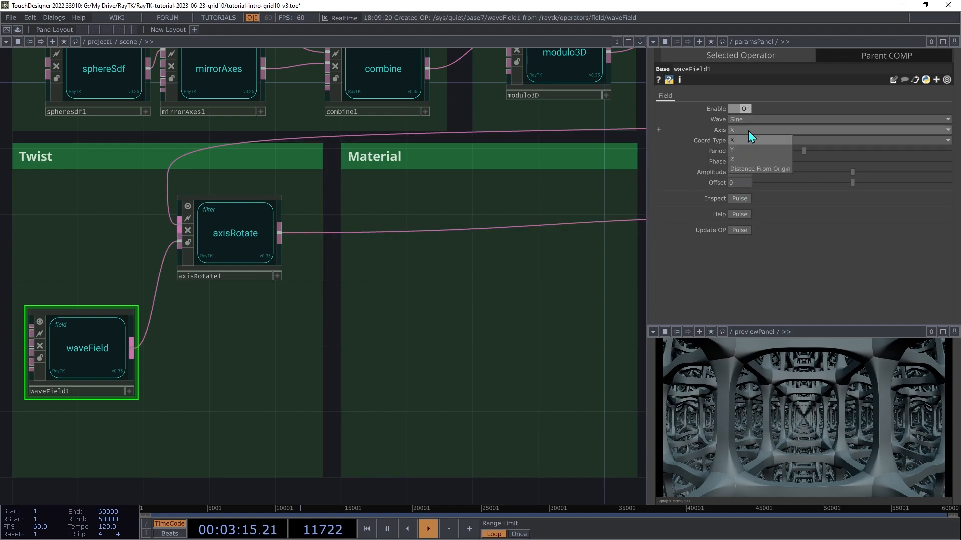
{"action": "left_click", "coordinate": [743, 160]}
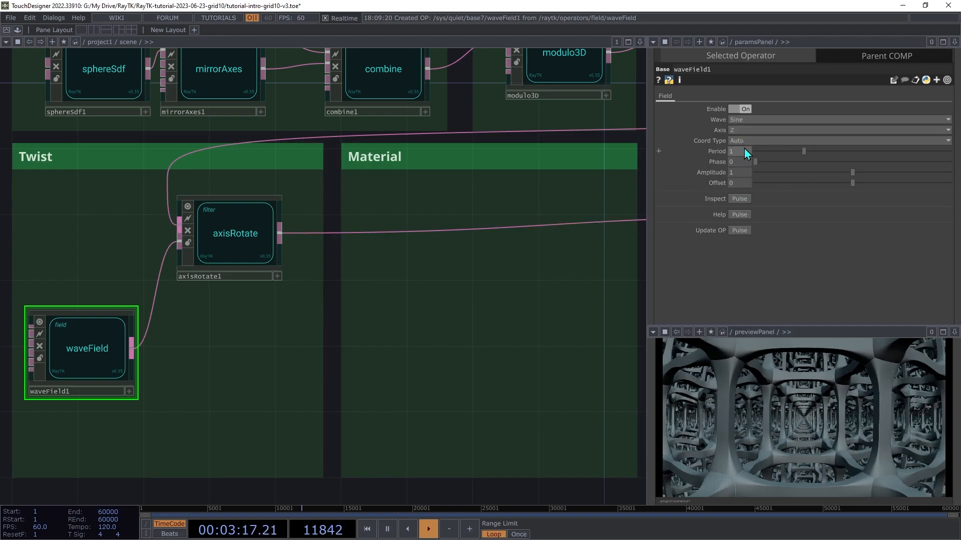
{"action": "type", "text": "7"}
{"action": "key", "text": "Tab"}
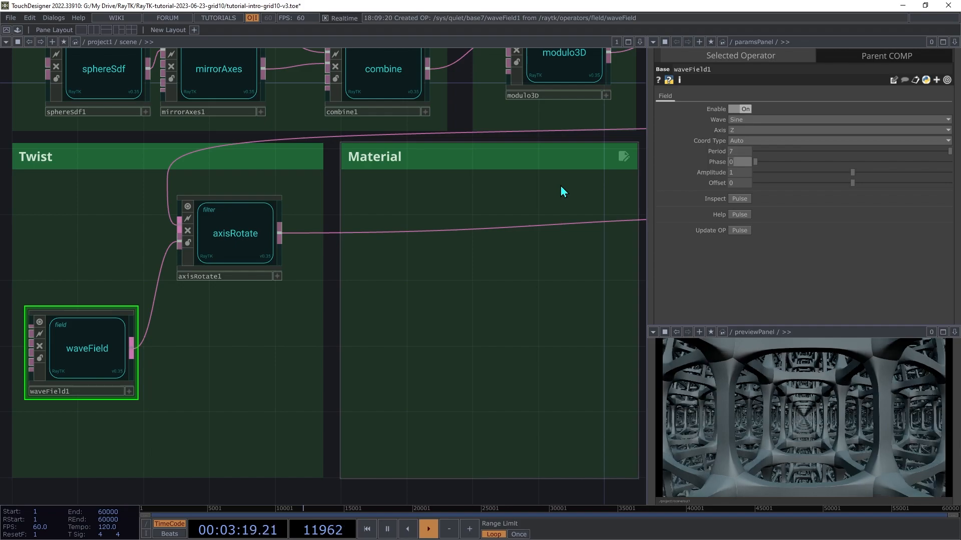
{"action": "left_click", "coordinate": [736, 172]}
{"action": "middle_click_drag", "start_coordinate": [737, 175], "coordinate": [736, 158]}
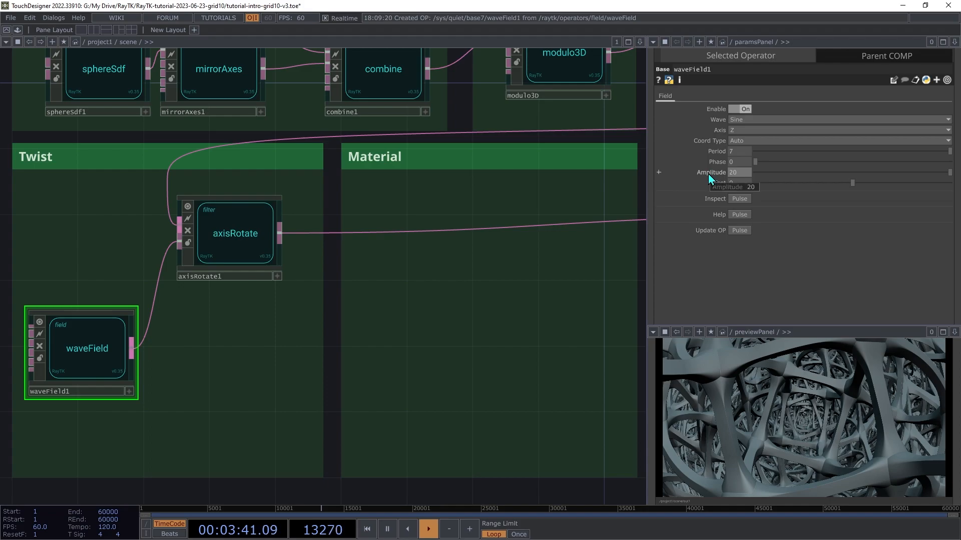
- Open the scene's Component Editor and add waveField1's Amplitude as a custom parameter, binding it to the new parameter
{"action": "right_click", "coordinate": [333, 335]}
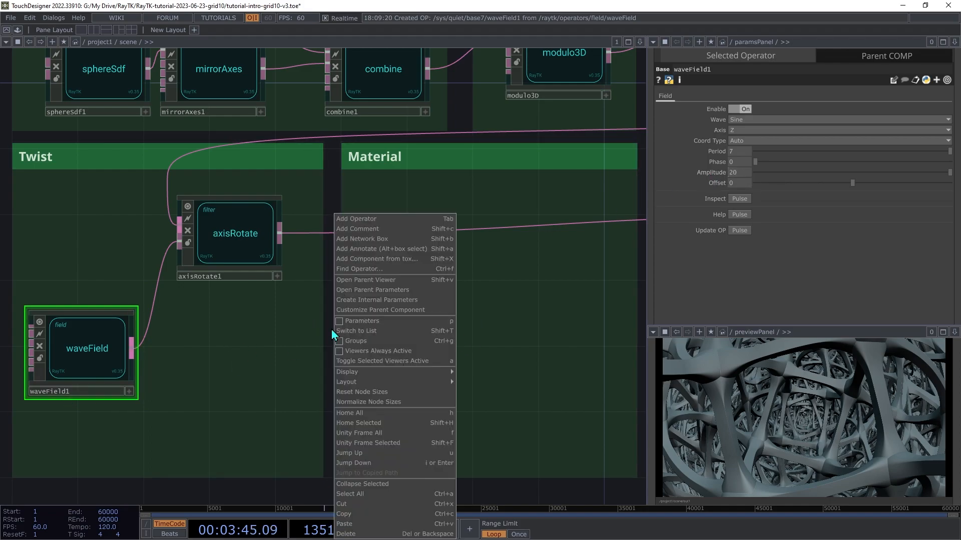
{"action": "left_click", "coordinate": [354, 310]}
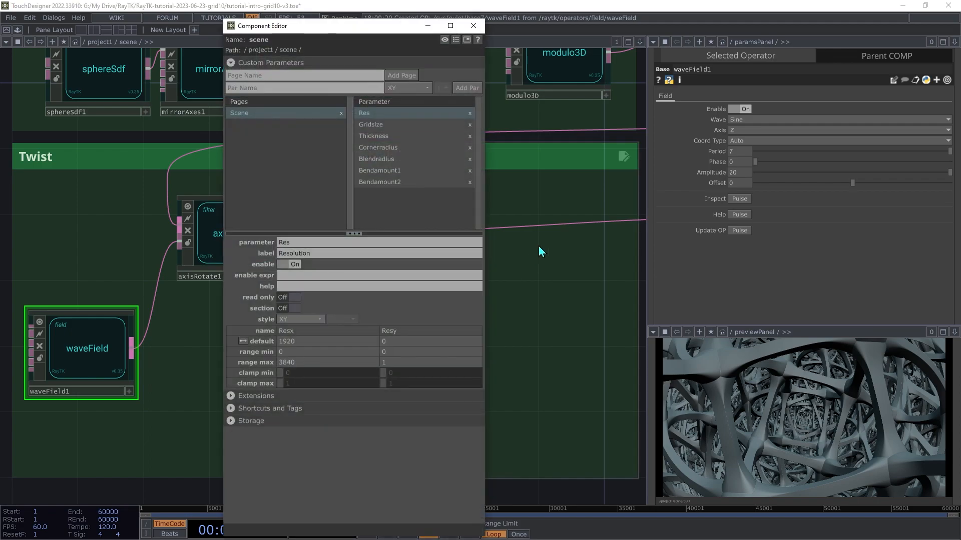
{"action": "left_click_drag", "start_coordinate": [712, 174], "coordinate": [441, 207]}
{"action": "left_click", "coordinate": [449, 212]}
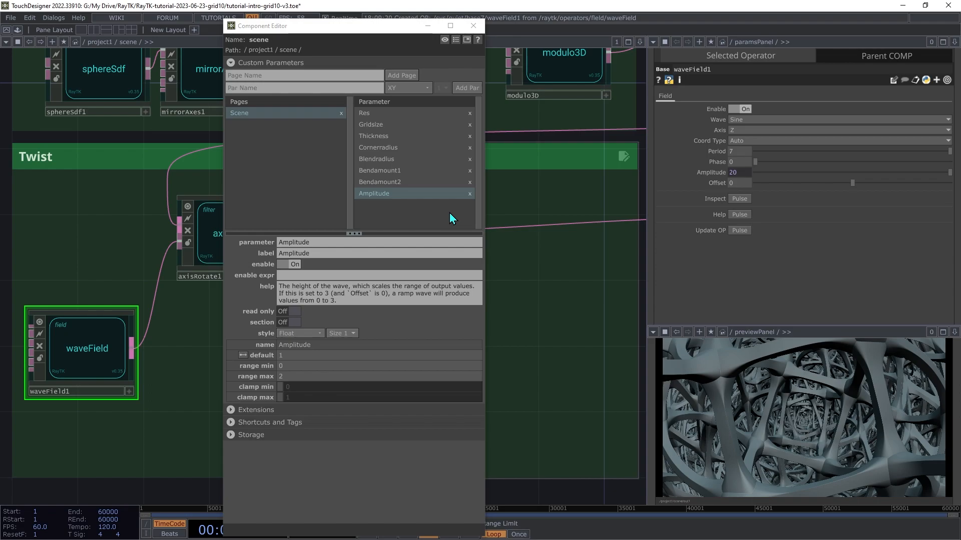
- Clear the help text of the scene's Amplitude custom parameter
{"action": "left_click", "coordinate": [429, 301]}
{"action": "key", "text": "ctrl+a"}
{"action": "key", "text": "BackSpace"}
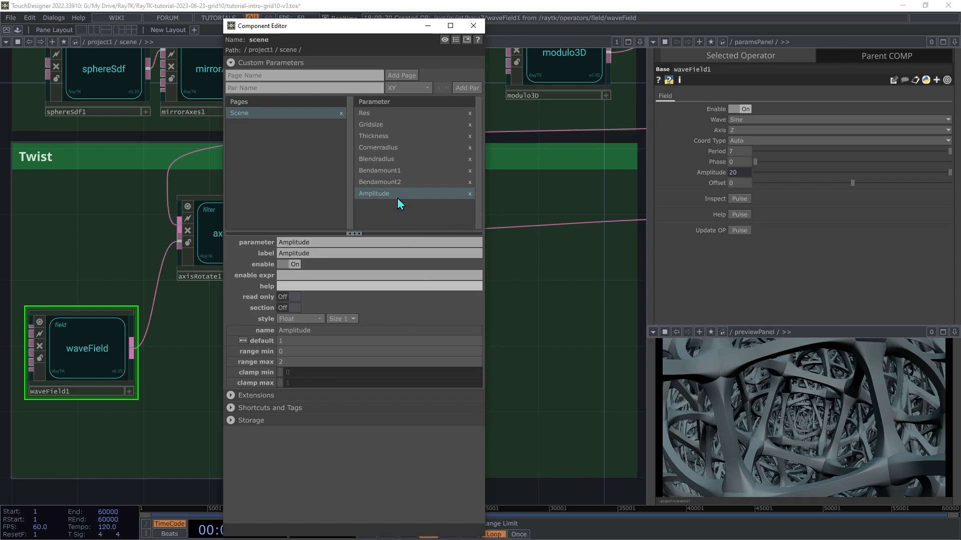
- Rename the Amplitude custom parameter to Twistamount and label it Twist Amount
{"action": "double_click", "coordinate": [393, 197]}
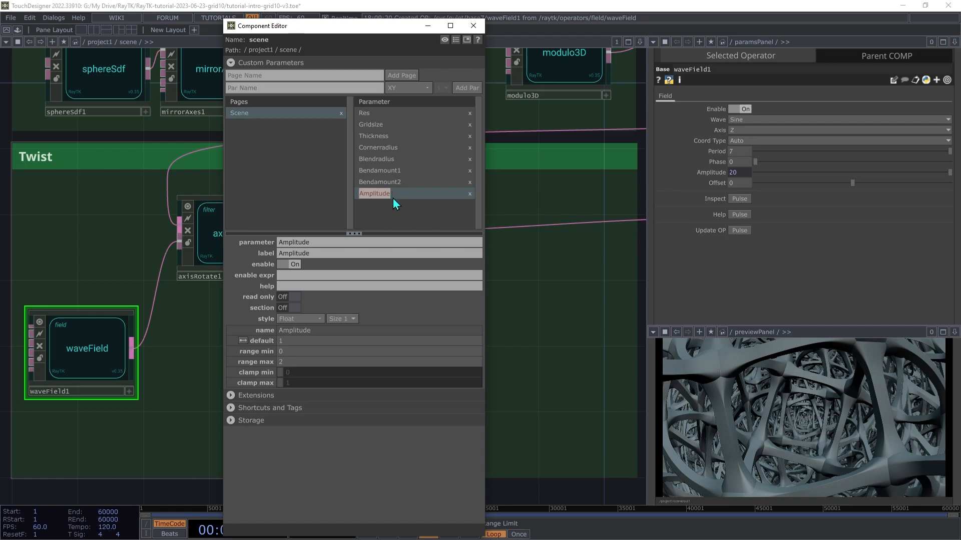
{"action": "type", "text": "Twistamount"}
{"action": "key", "text": "Return"}
{"action": "left_click", "coordinate": [396, 256]}
{"action": "double_click", "coordinate": [396, 257]}
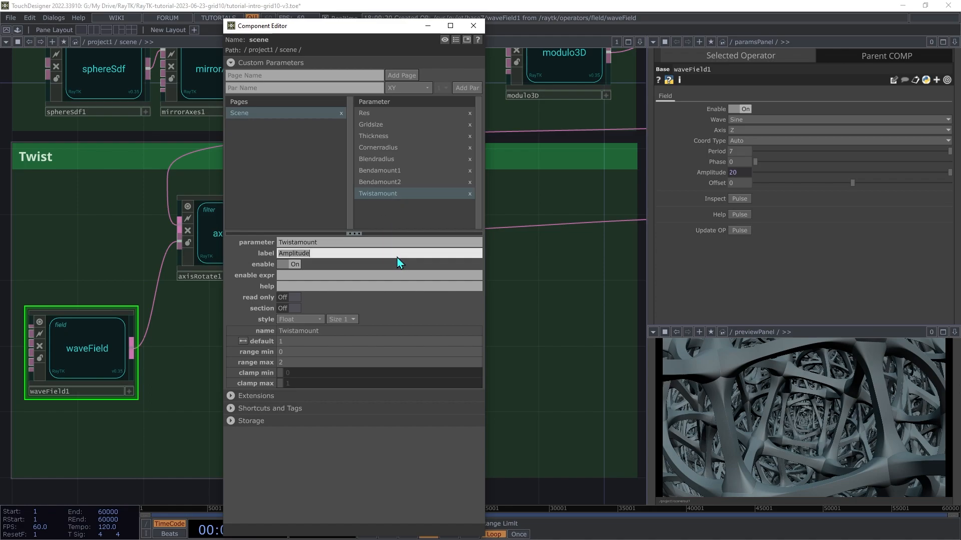
{"action": "type", "text": "Twist Amount"}
{"action": "key", "text": "Return"}
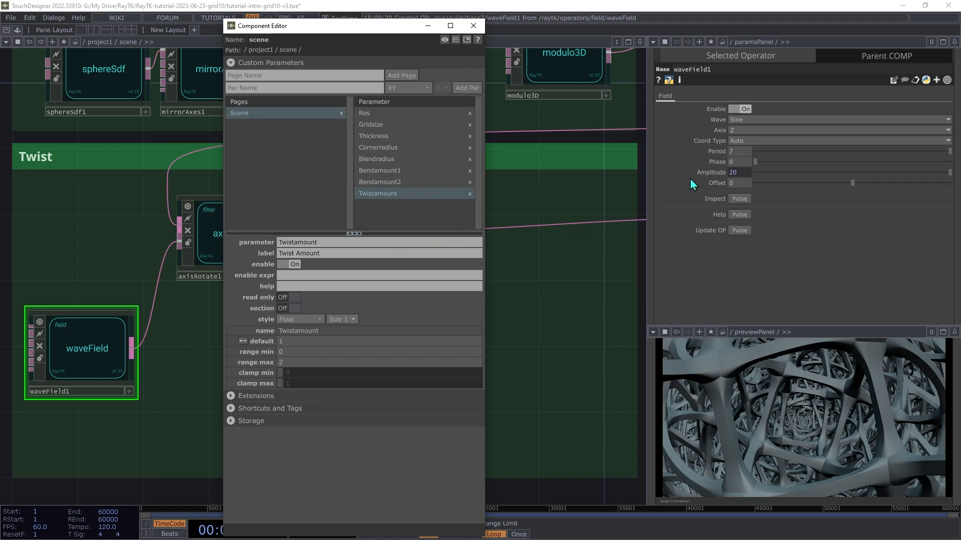
- Set the Twistamount parameter's default to 0 and its range maximum to 40, and close the Component Editor
{"action": "left_click", "coordinate": [713, 172]}
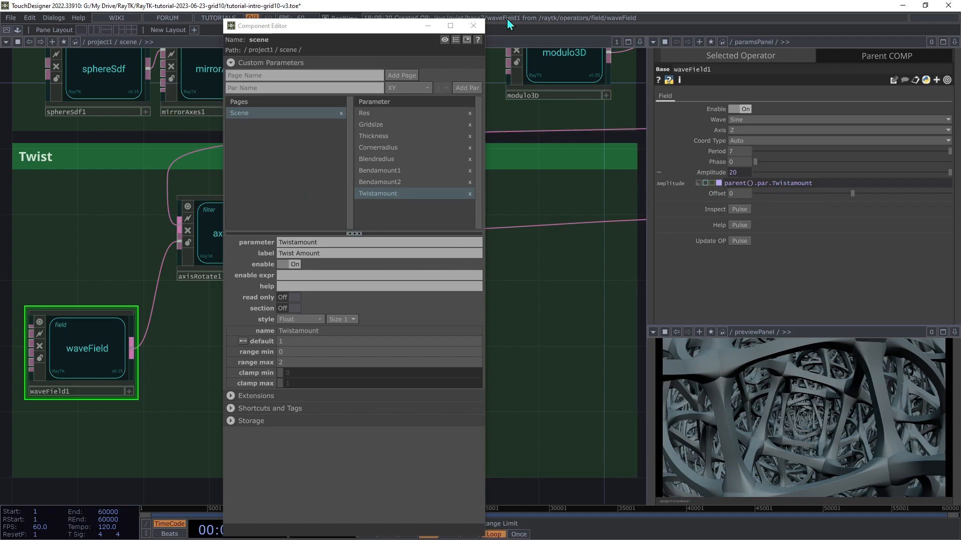
{"action": "left_click", "coordinate": [302, 342]}
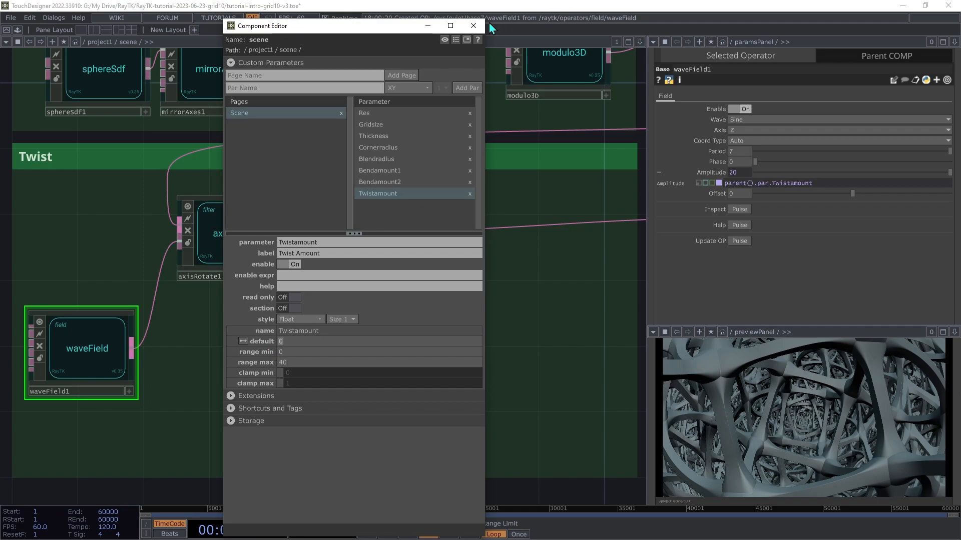
{"action": "left_click", "coordinate": [473, 25]}
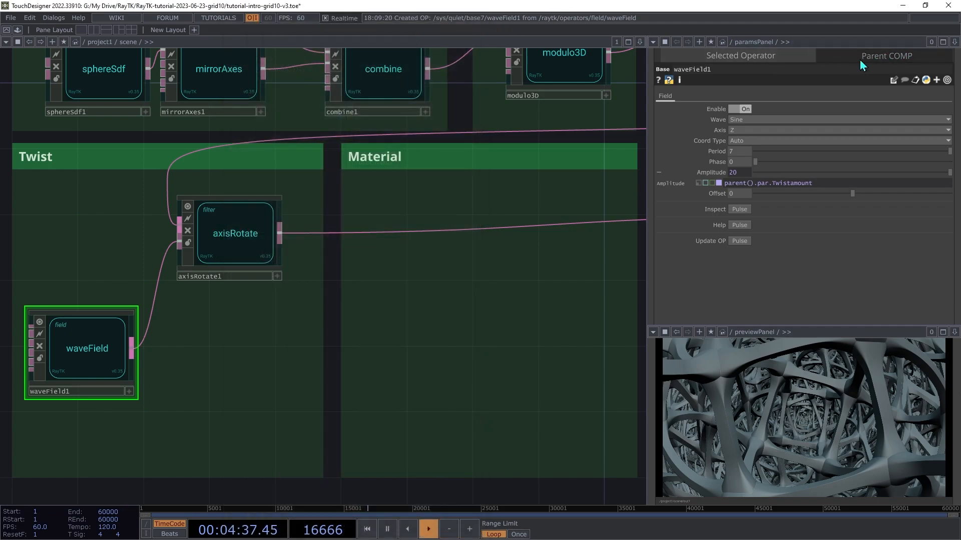
- Try out other Twist Amount values on the scene component, undo the change, and return to waveField1's parameters
{"action": "left_click", "coordinate": [857, 57]}
{"action": "left_click", "coordinate": [669, 109]}
{"action": "left_click_drag", "start_coordinate": [865, 195], "coordinate": [742, 257]}
{"action": "key", "text": "ctrl+z"}
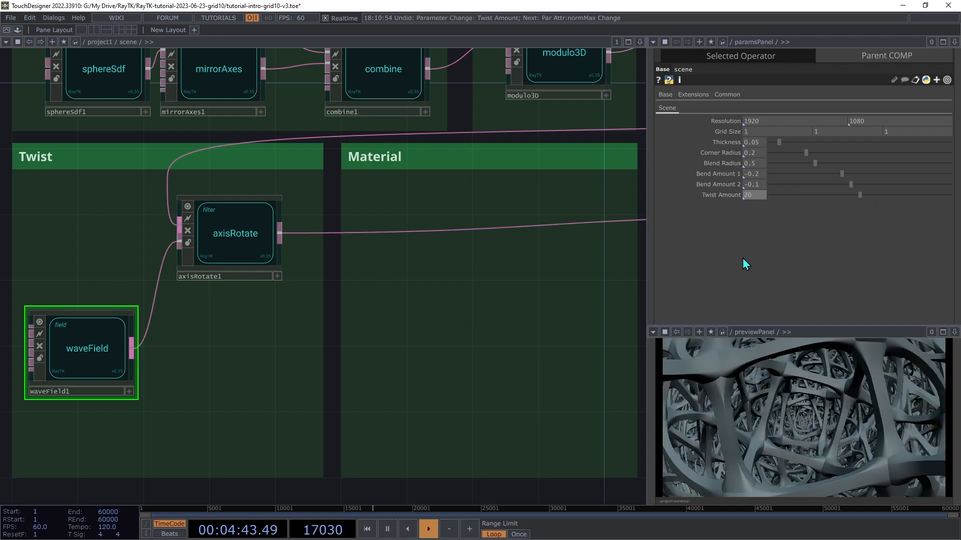
{"action": "left_click", "coordinate": [783, 55]}
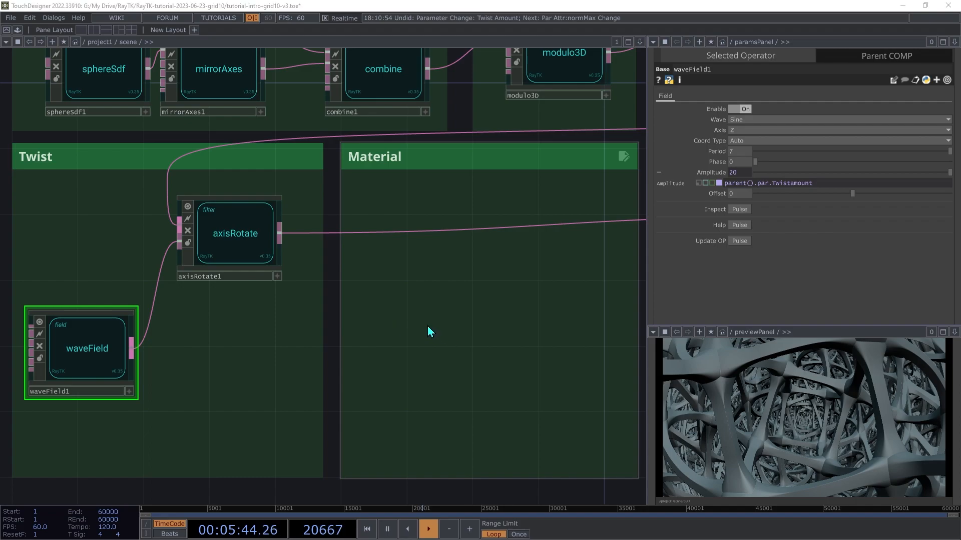
- Add a modularMat operator from the RayTK Palette in the Material section
{"action": "key", "text": "alt+r"}
{"action": "type", "text": "modul"}
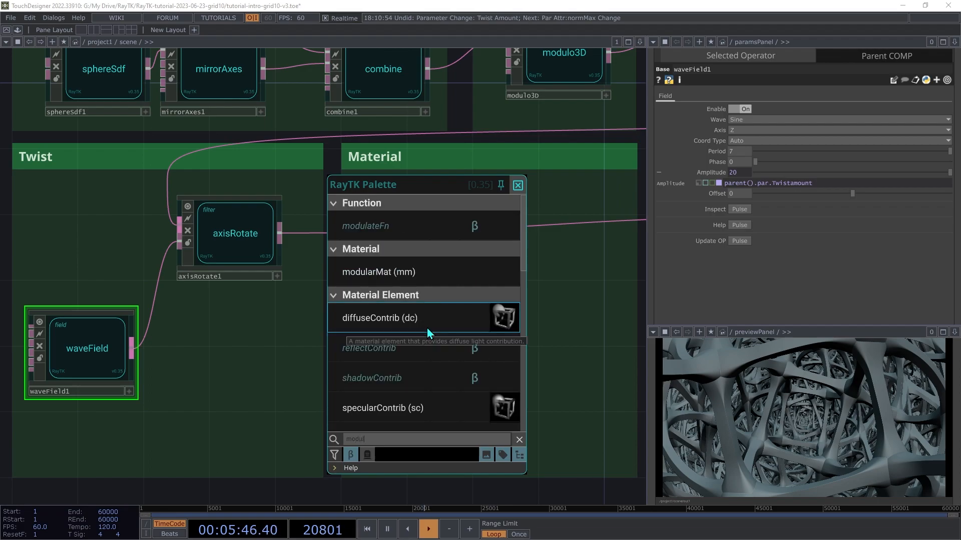
{"action": "left_click", "coordinate": [398, 272]}
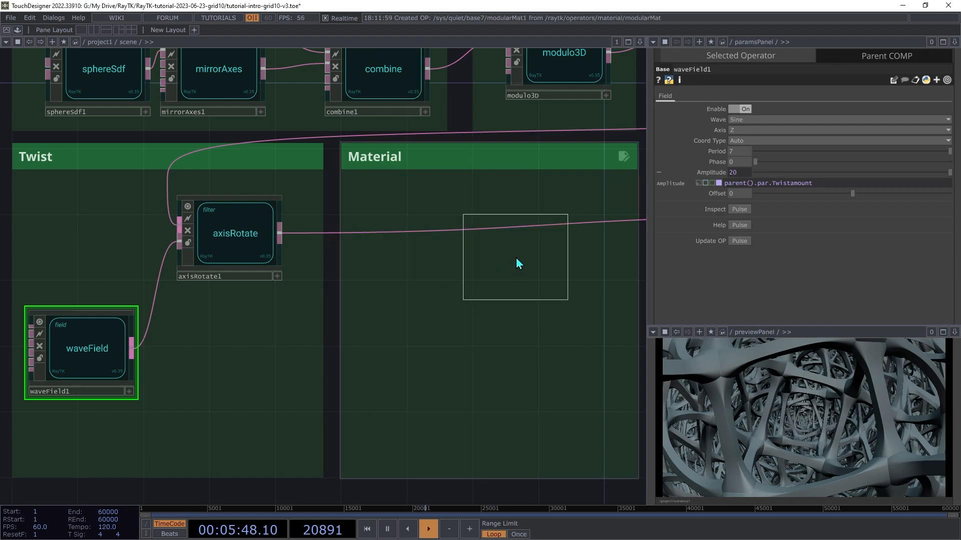
{"action": "left_click", "coordinate": [540, 239]}
- Wire modularMat1 between axisRotate1 and the raymarchRender3D operator, and shift it slightly within the Material section
{"action": "left_click_drag", "start_coordinate": [491, 212], "coordinate": [391, 233]}
{"action": "left_click", "coordinate": [392, 233]}
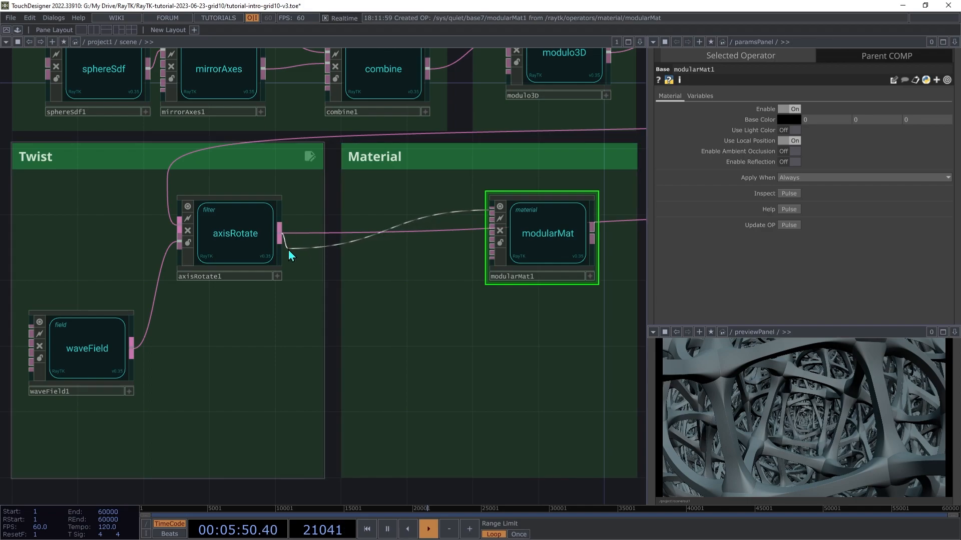
{"action": "left_click", "coordinate": [592, 234]}
{"action": "left_click", "coordinate": [632, 219]}
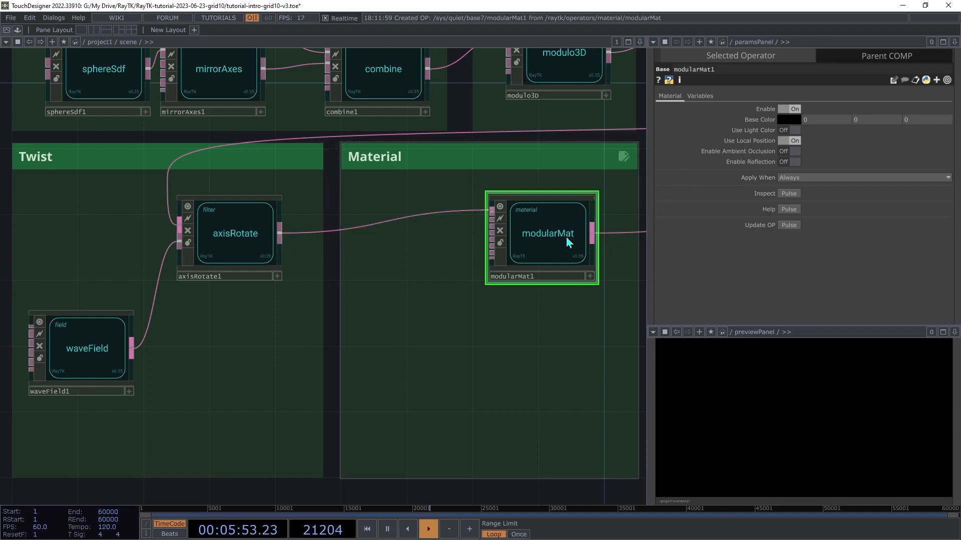
{"action": "left_click_drag", "start_coordinate": [549, 244], "coordinate": [565, 243]}
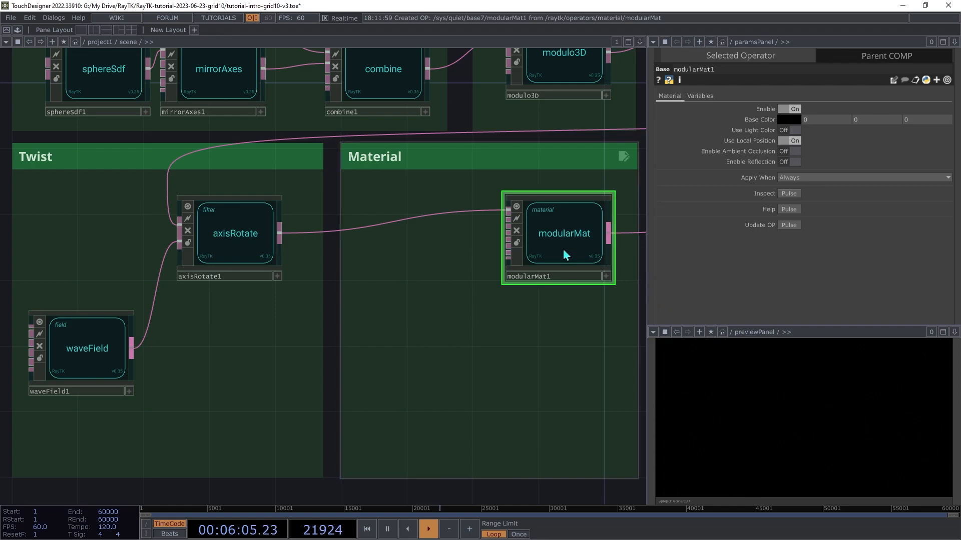
- Add an Oren-Nayar diffuse contribution to modularMat1, place it in the Material section, and set its Roughness and Albedo to 1
{"action": "right_click", "coordinate": [469, 284]}
{"action": "mouse_move", "coordinate": [515, 354]}
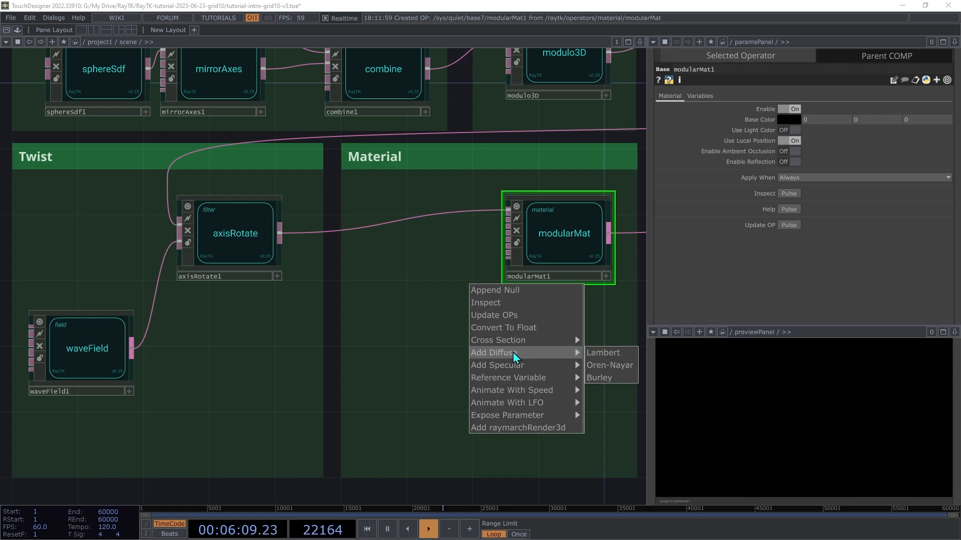
{"action": "left_click", "coordinate": [619, 371]}
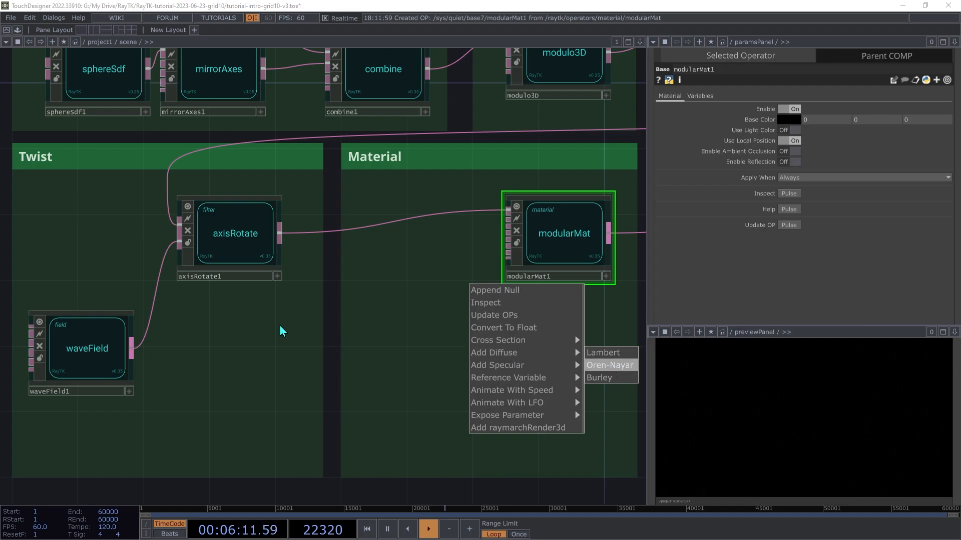
{"action": "left_click_drag", "start_coordinate": [371, 332], "coordinate": [403, 290]}
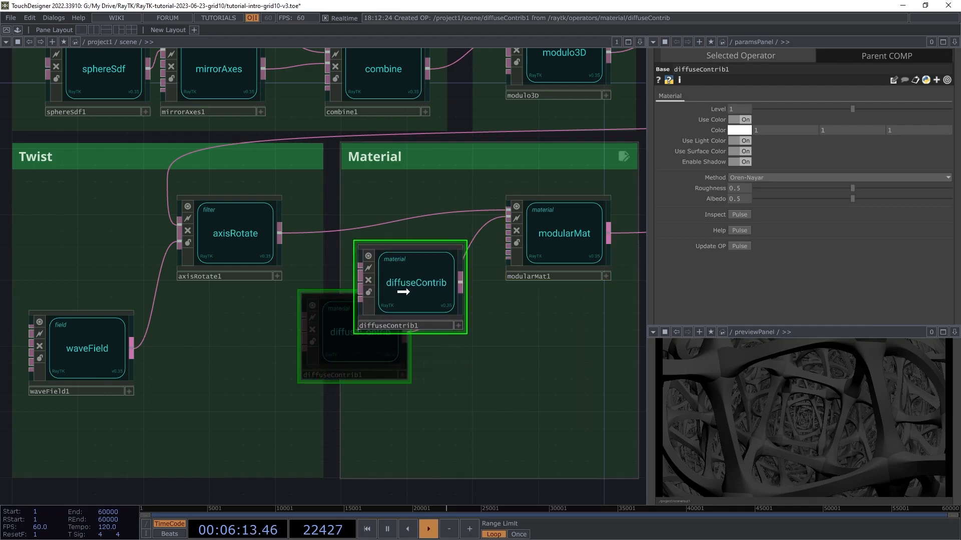
{"action": "left_click_drag", "start_coordinate": [403, 290], "coordinate": [402, 306]}
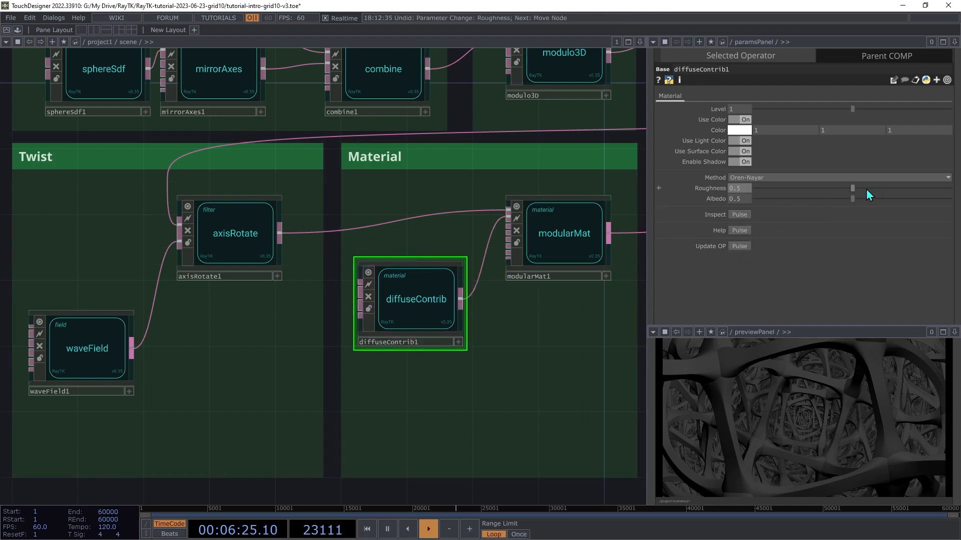
{"action": "left_click_drag", "start_coordinate": [854, 193], "coordinate": [946, 186]}
{"action": "left_click_drag", "start_coordinate": [859, 199], "coordinate": [946, 199]}
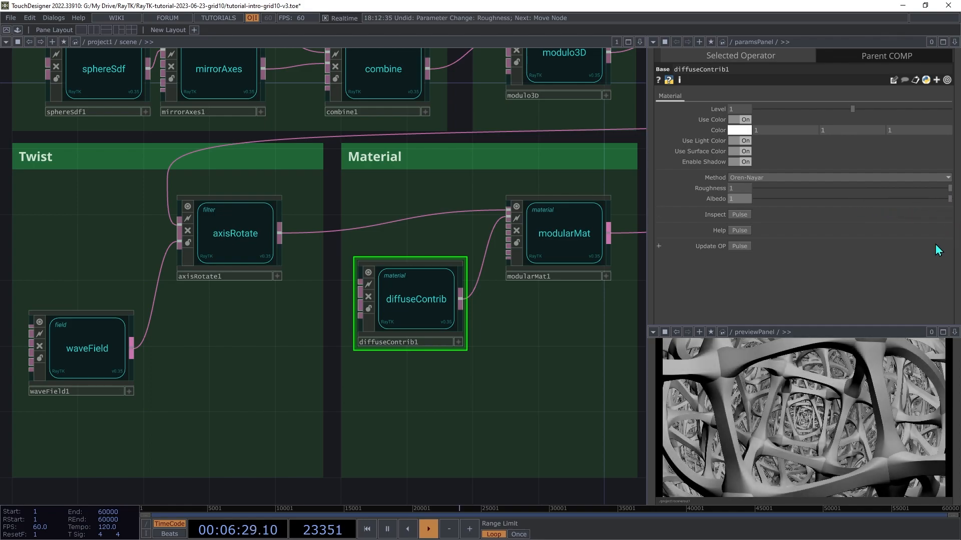
- Add a Cook-Torrance specular contribution to modularMat1, place it below diffuseContrib1, and set its Roughness to 0.7
{"action": "left_click", "coordinate": [578, 235]}
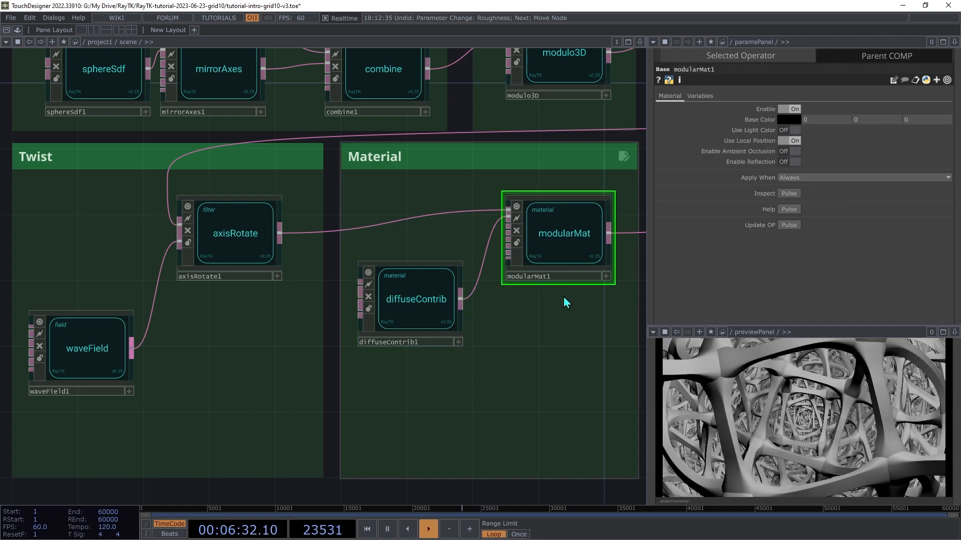
{"action": "right_click", "coordinate": [572, 329]}
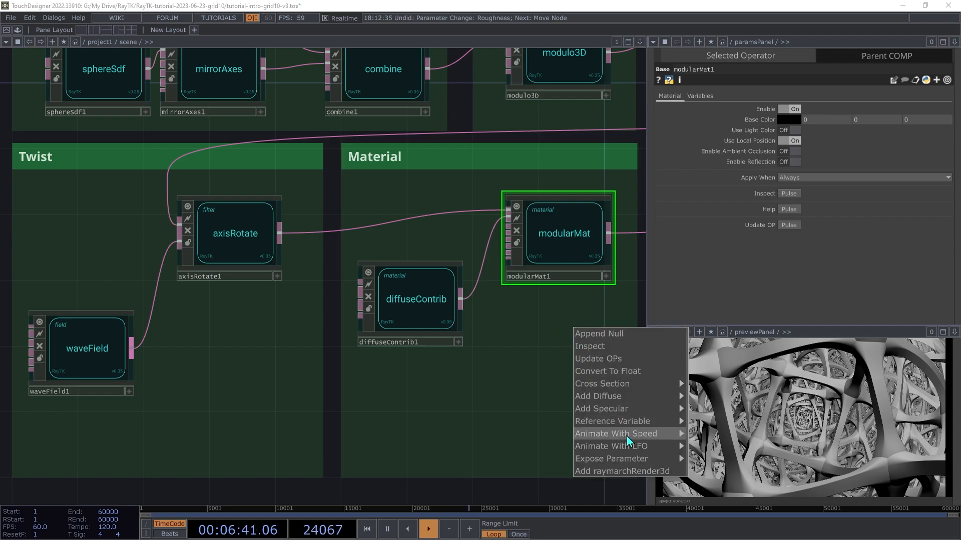
{"action": "mouse_move", "coordinate": [624, 412]}
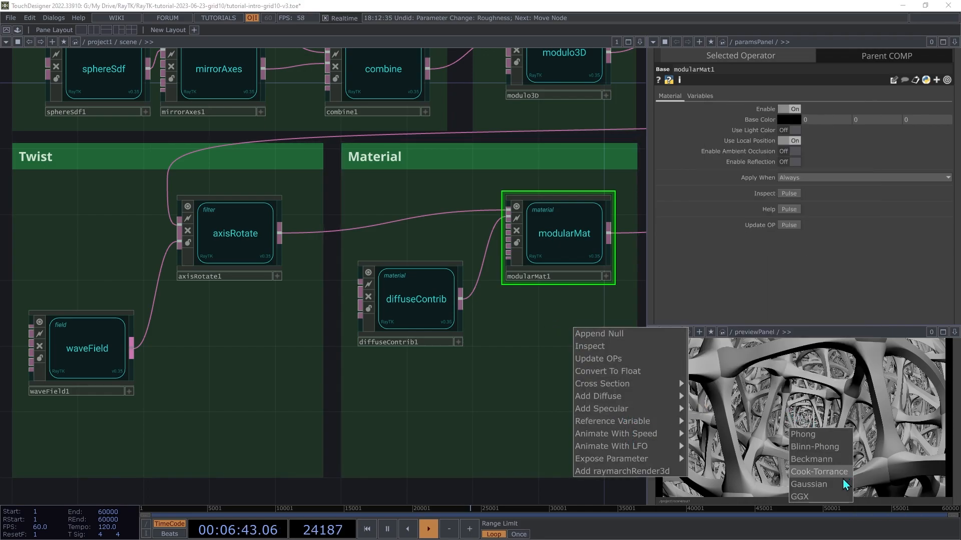
{"action": "left_click", "coordinate": [819, 472]}
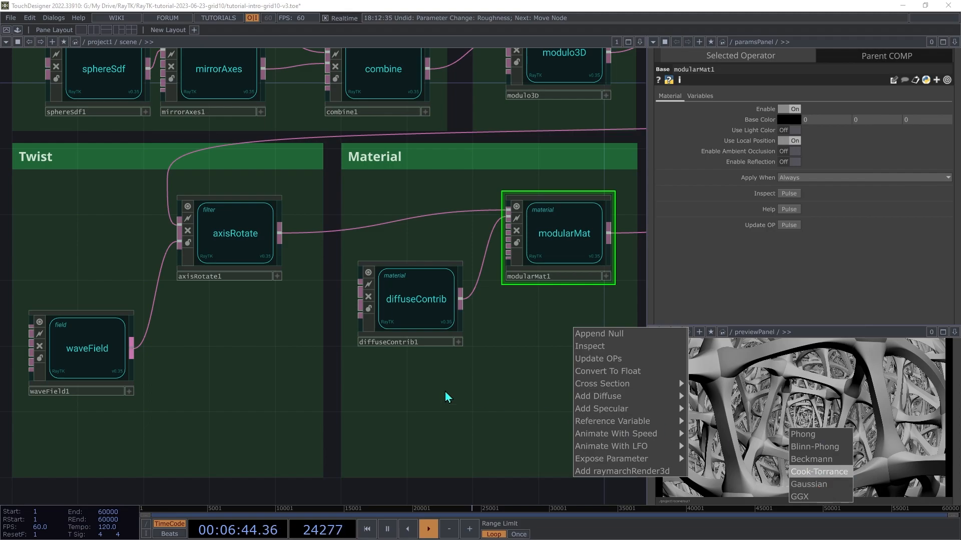
{"action": "left_click_drag", "start_coordinate": [365, 432], "coordinate": [397, 407]}
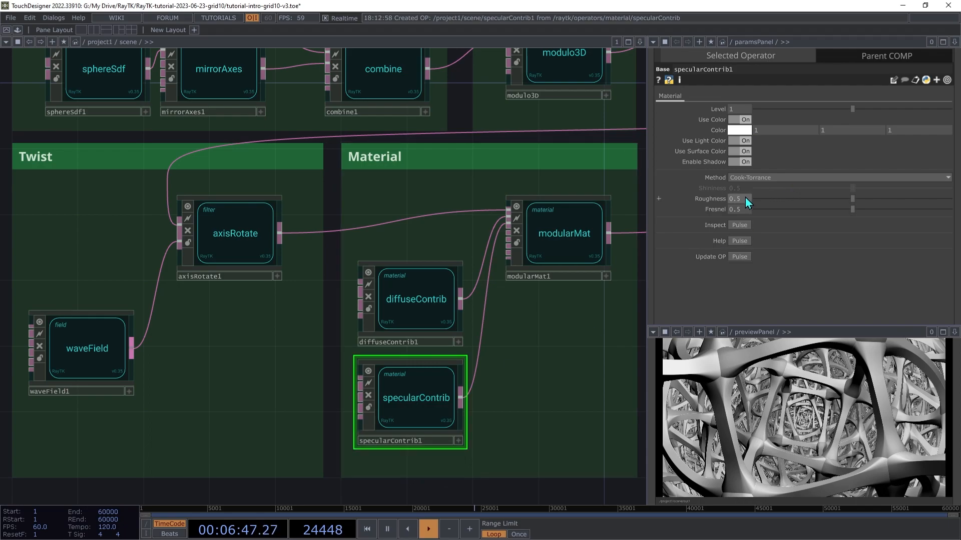
{"action": "middle_click_drag", "start_coordinate": [745, 202], "coordinate": [744, 180]}
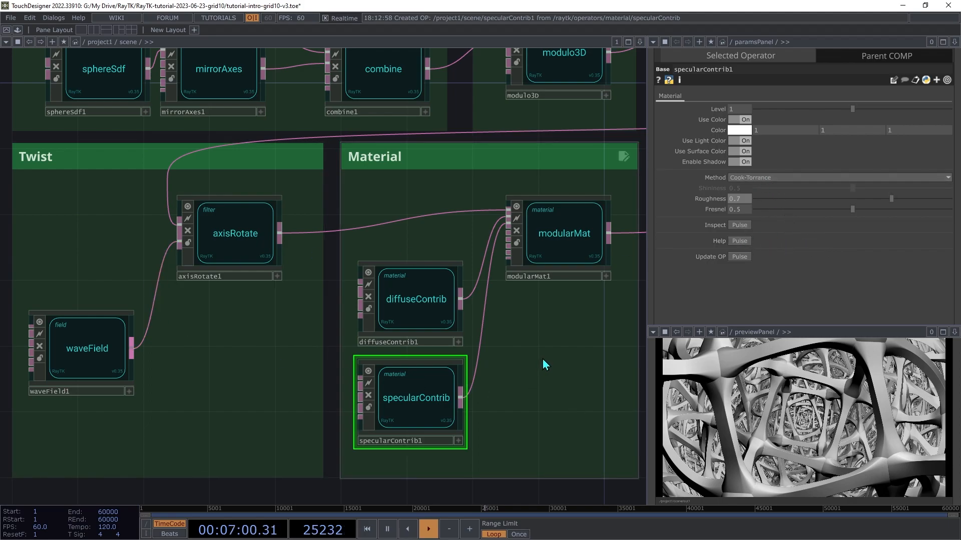
- Set diffuseContrib1's Color to a pale orange with hue 33 and saturation about 0.234
{"action": "left_click", "coordinate": [422, 298]}
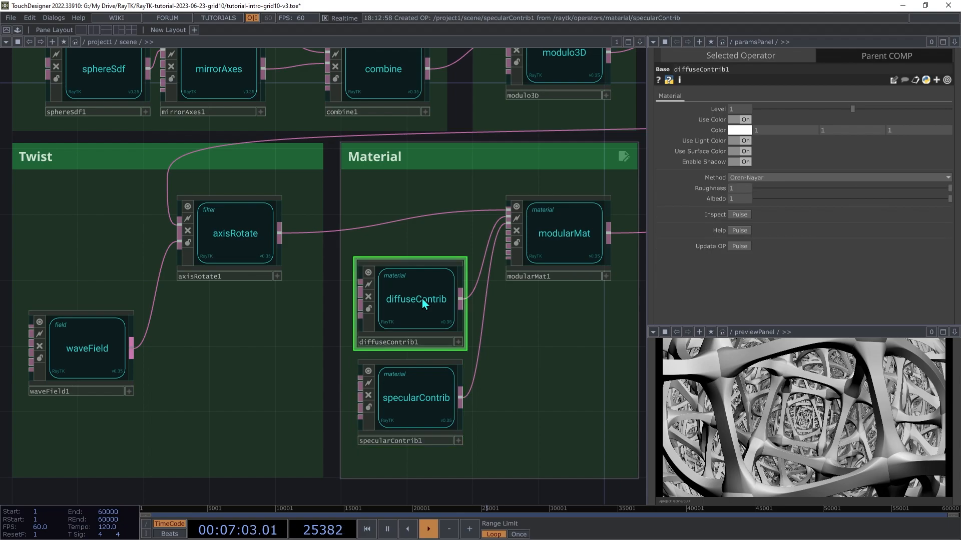
{"action": "left_click", "coordinate": [739, 131]}
{"action": "left_click_drag", "start_coordinate": [727, 139], "coordinate": [742, 150]}
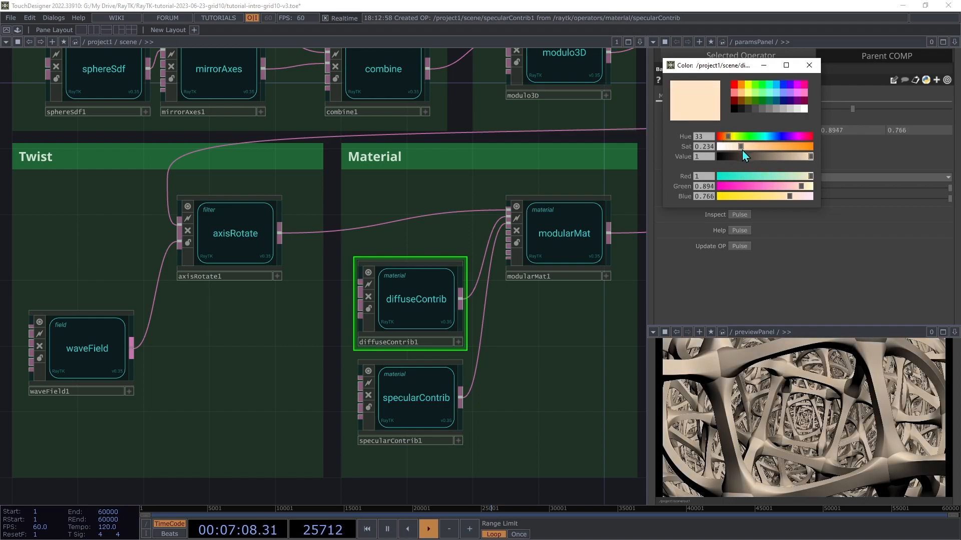
{"action": "left_click", "coordinate": [809, 66]}
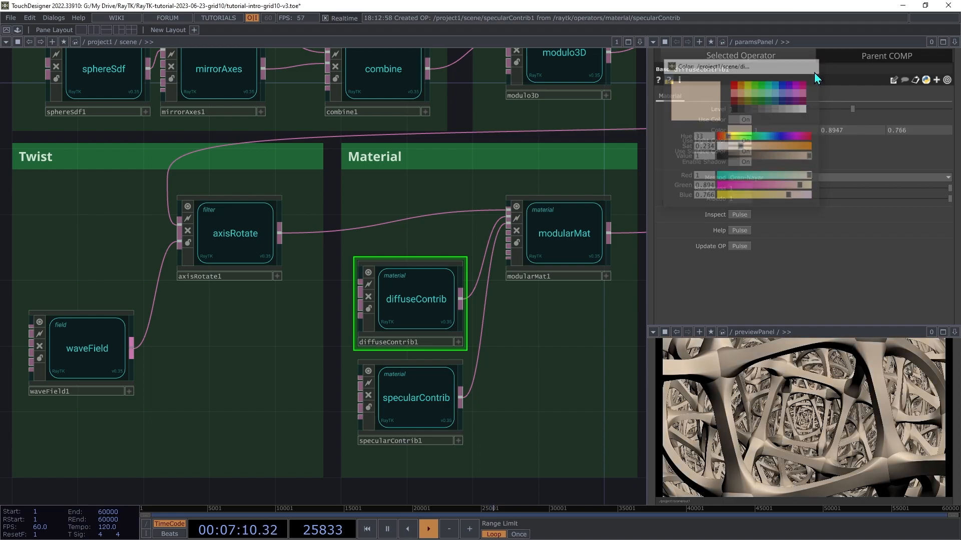
- Set specularContrib1's Color to a bright green with hue 106 and RGB of about 0.405, 1, 0.224
{"action": "left_click", "coordinate": [409, 405]}
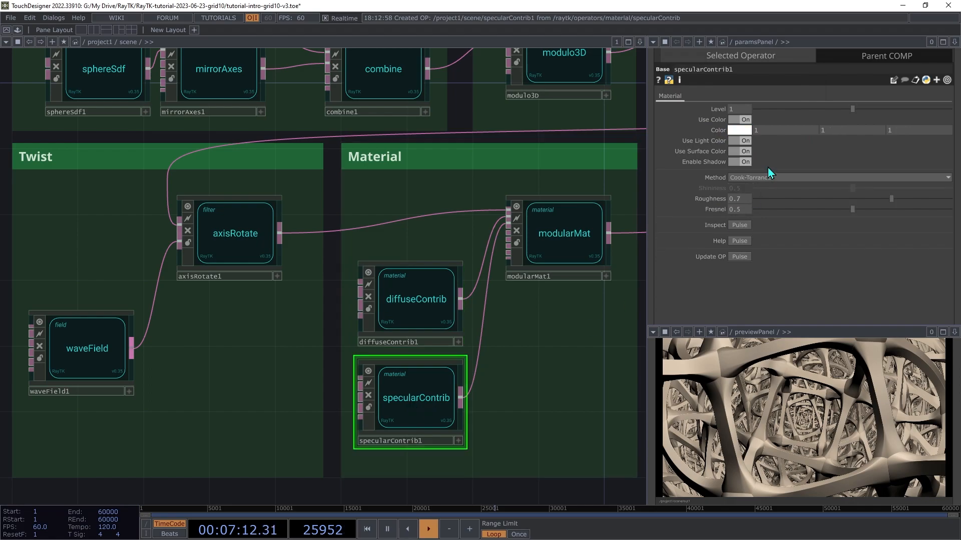
{"action": "left_click", "coordinate": [743, 132]}
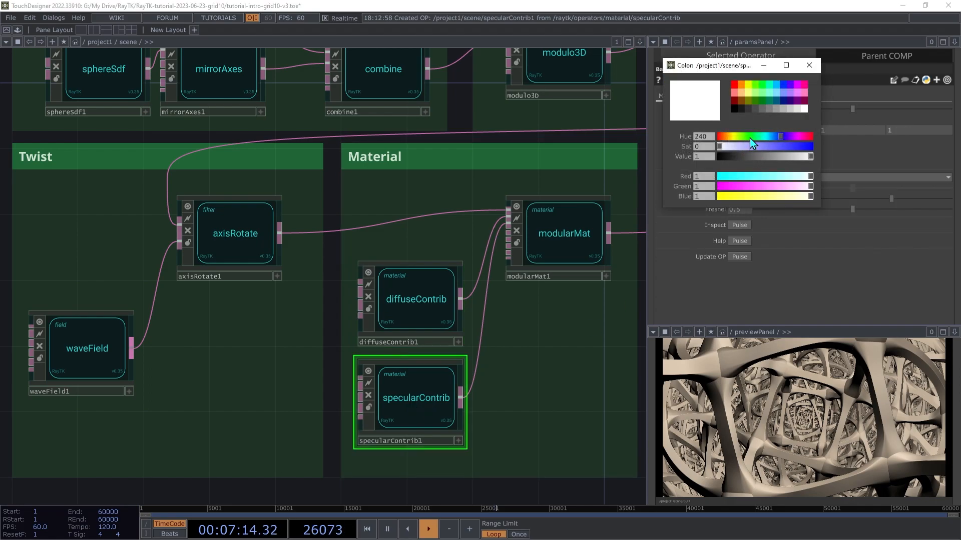
{"action": "left_click", "coordinate": [746, 138]}
{"action": "left_click_drag", "start_coordinate": [720, 146], "coordinate": [788, 159]}
{"action": "left_click", "coordinate": [747, 136]}
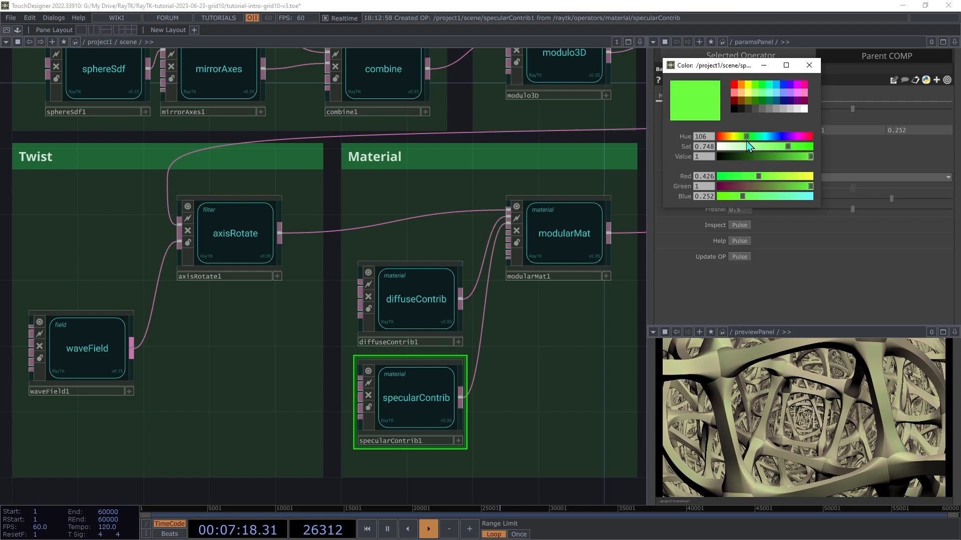
{"action": "left_click_drag", "start_coordinate": [791, 147], "coordinate": [792, 154]}
{"action": "left_click", "coordinate": [809, 65]}
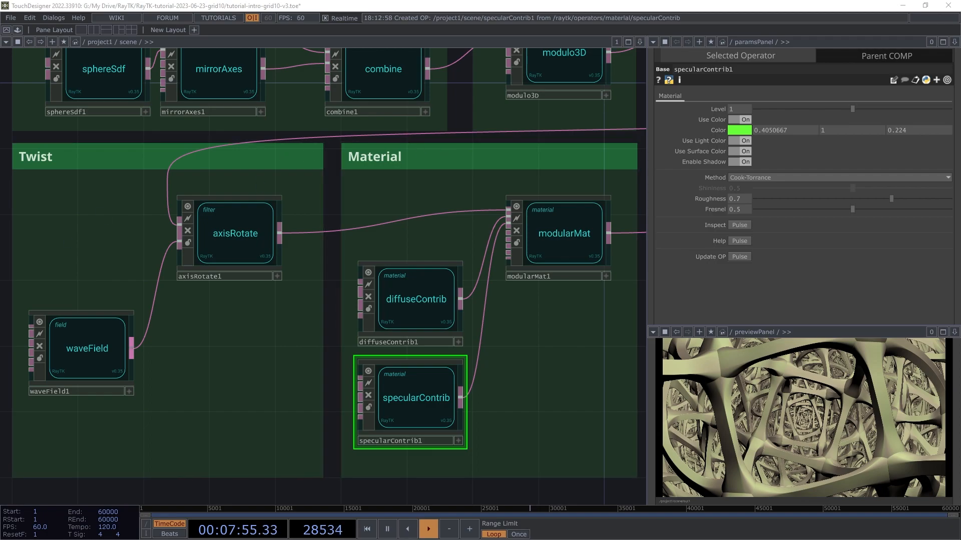
- Try out the X Shift of the modulo3D tiling operator and reset it to 0
{"action": "left_click_drag", "start_coordinate": [75, 301], "coordinate": [73, 420]}
{"action": "left_click_drag", "start_coordinate": [583, 137], "coordinate": [581, 292]}
{"action": "left_click", "coordinate": [562, 340]}
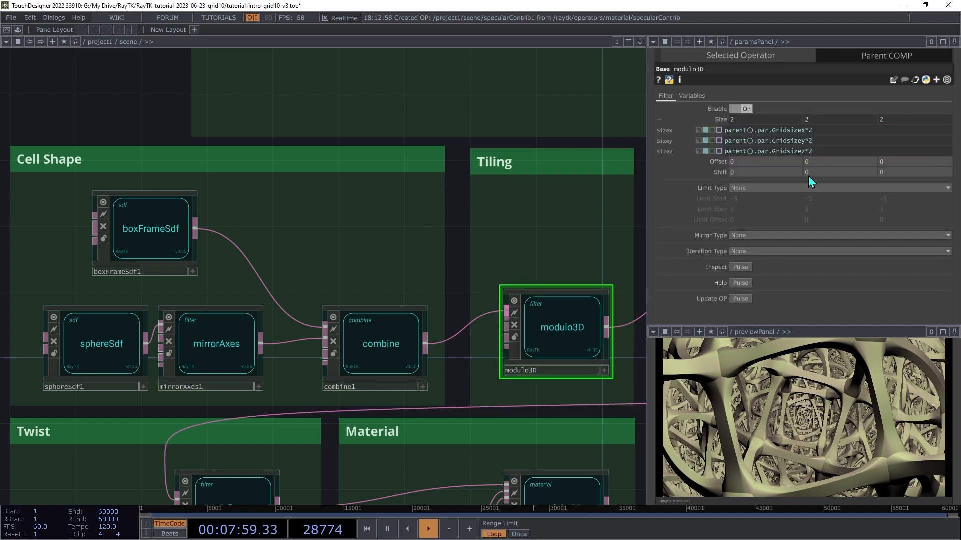
{"action": "right_click", "coordinate": [743, 172]}
{"action": "left_click", "coordinate": [743, 172]}
{"action": "mouse_move", "coordinate": [742, 173]}
{"action": "left_mouse_down"}
{"action": "mouse_move", "coordinate": [750, 159]}
{"action": "mouse_move", "coordinate": [738, 155]}
{"action": "mouse_move", "coordinate": [746, 173]}
{"action": "left_mouse_up"}
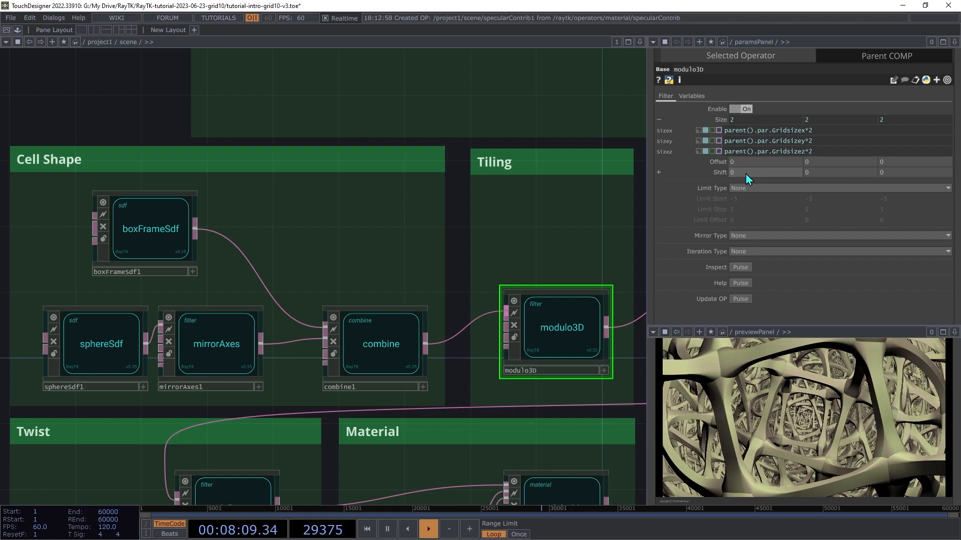
{"action": "mouse_move", "coordinate": [745, 173]}
{"action": "middle_mouse_down"}
{"action": "mouse_move", "coordinate": [742, 160]}
{"action": "mouse_move", "coordinate": [753, 159]}
{"action": "mouse_move", "coordinate": [742, 155]}
{"action": "mouse_move", "coordinate": [738, 173]}
{"action": "middle_mouse_up"}
- Try a Y Shift of 2 on modulo3D and return it to 0
{"action": "left_click", "coordinate": [827, 173]}
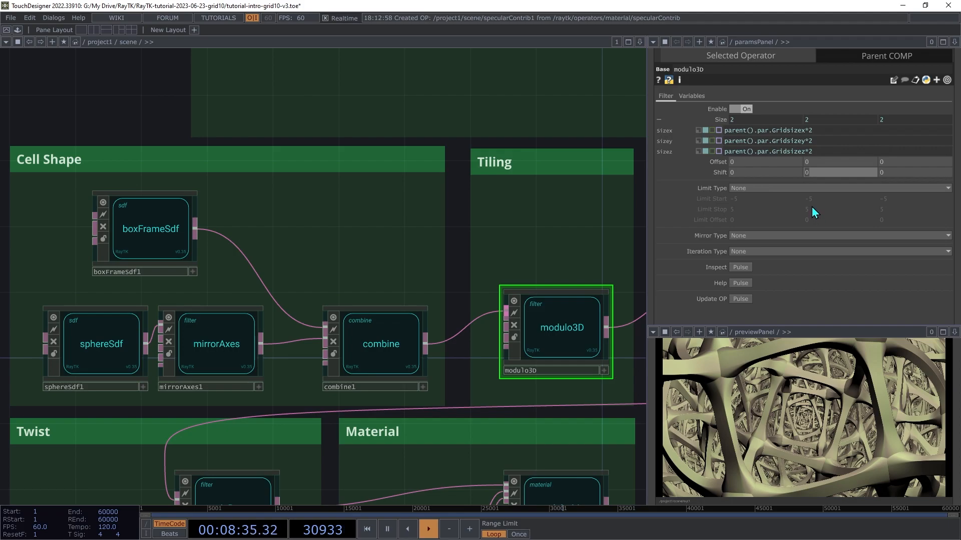
{"action": "type", "text": "2"}
{"action": "key", "text": "Tab"}
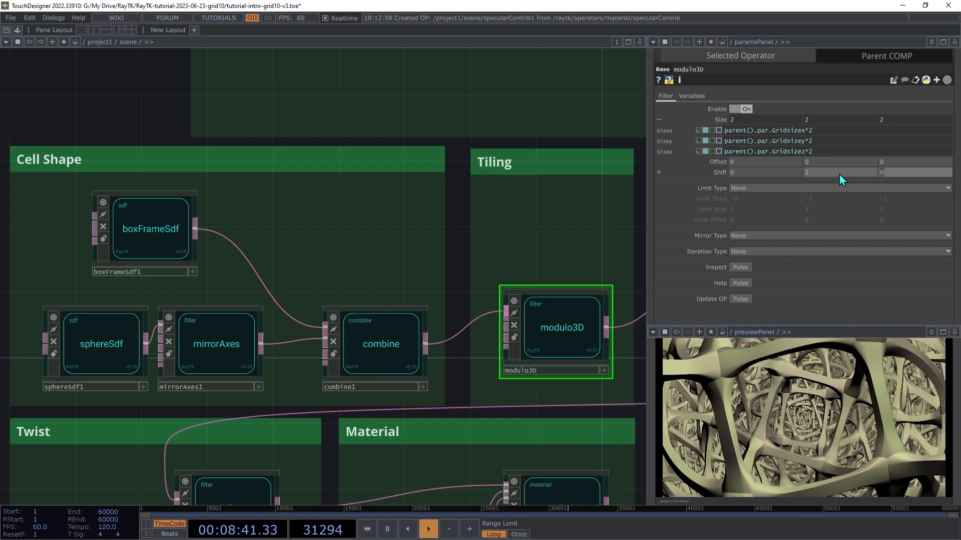
{"action": "mouse_move", "coordinate": [839, 173]}
{"action": "middle_mouse_down"}
{"action": "mouse_move", "coordinate": [825, 158]}
{"action": "mouse_move", "coordinate": [766, 158]}
{"action": "mouse_move", "coordinate": [821, 154]}
{"action": "mouse_move", "coordinate": [824, 174]}
{"action": "middle_mouse_up"}
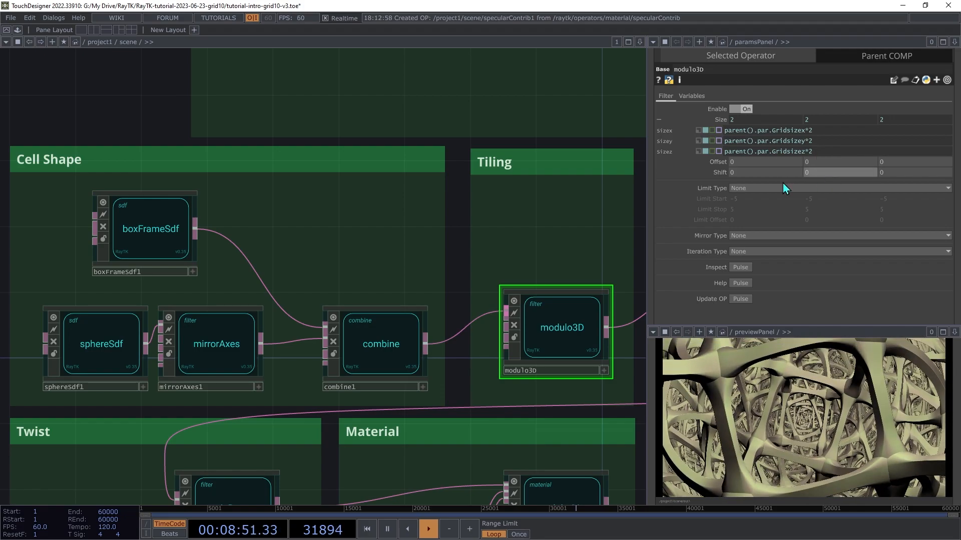
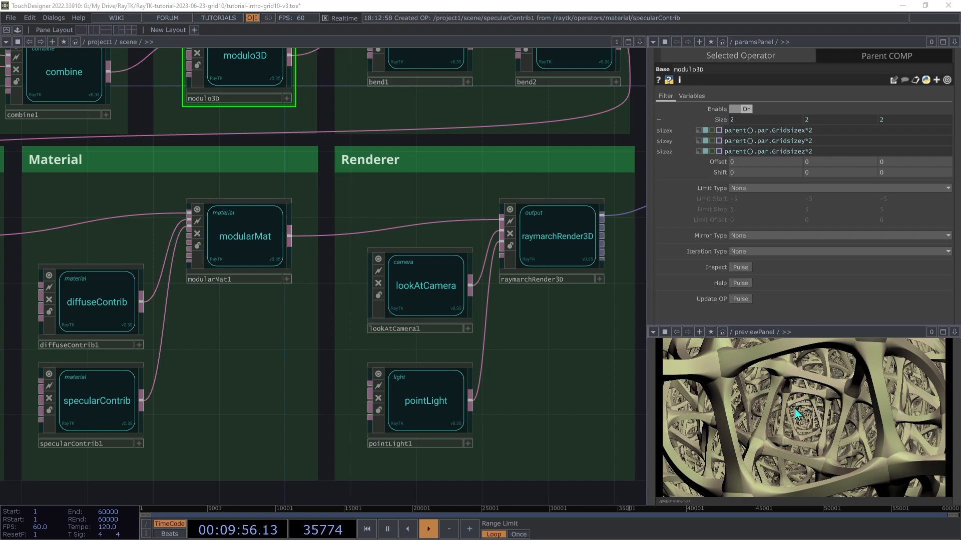
- Add a Fisheye Camera to the raymarchRender3D operator
{"action": "left_click", "coordinate": [555, 237]}
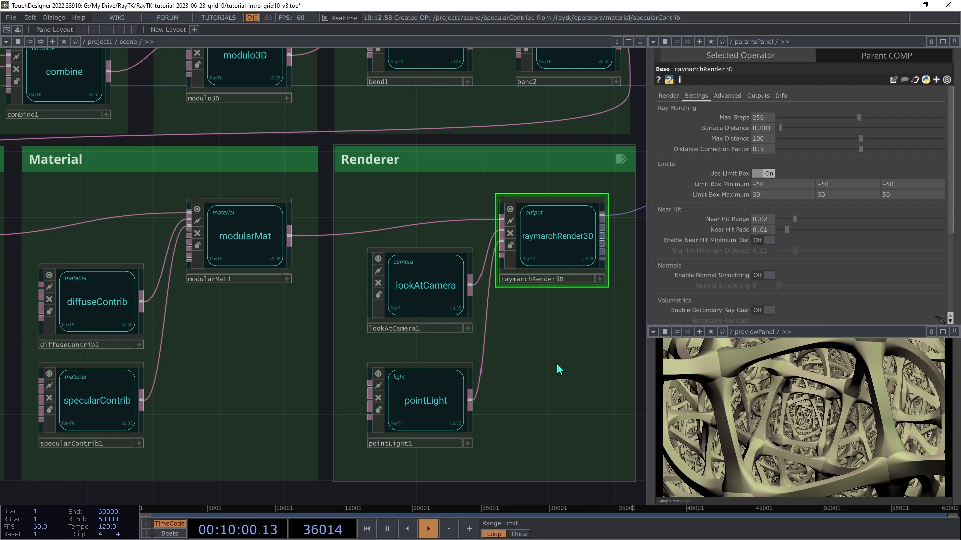
{"action": "right_click", "coordinate": [546, 354]}
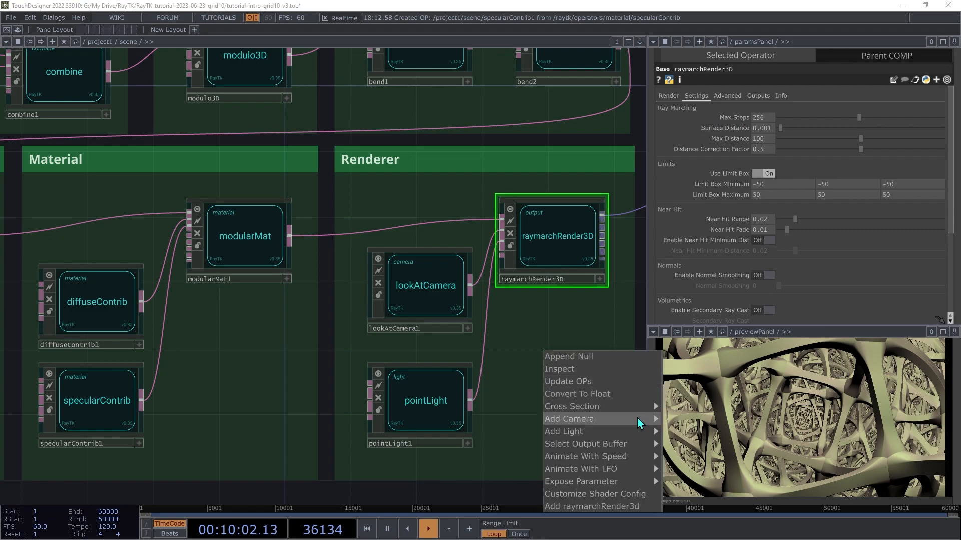
{"action": "mouse_move", "coordinate": [638, 423]}
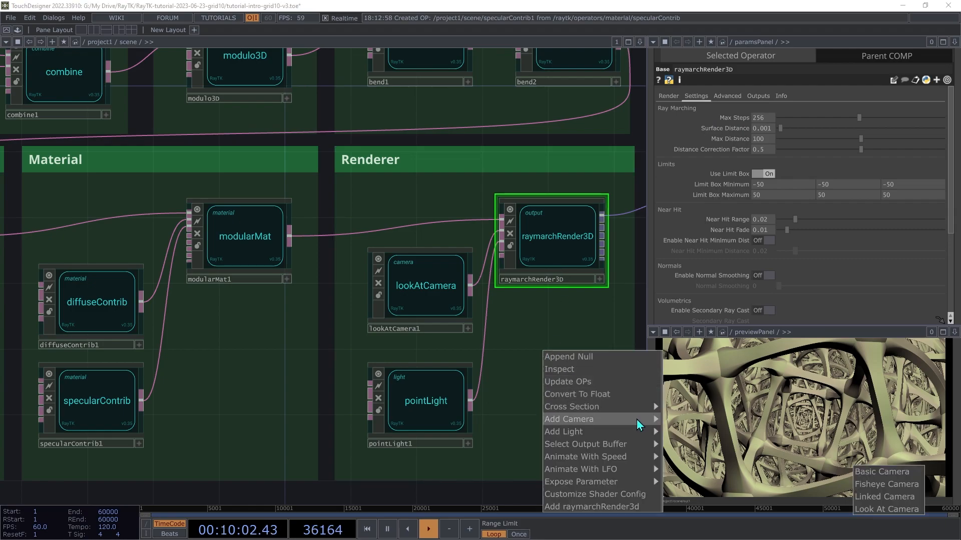
{"action": "left_click", "coordinate": [903, 485]}
- Delete the lookAtCamera1 operator and move the fisheye camera into its place in the Renderer group
{"action": "left_click", "coordinate": [415, 281]}
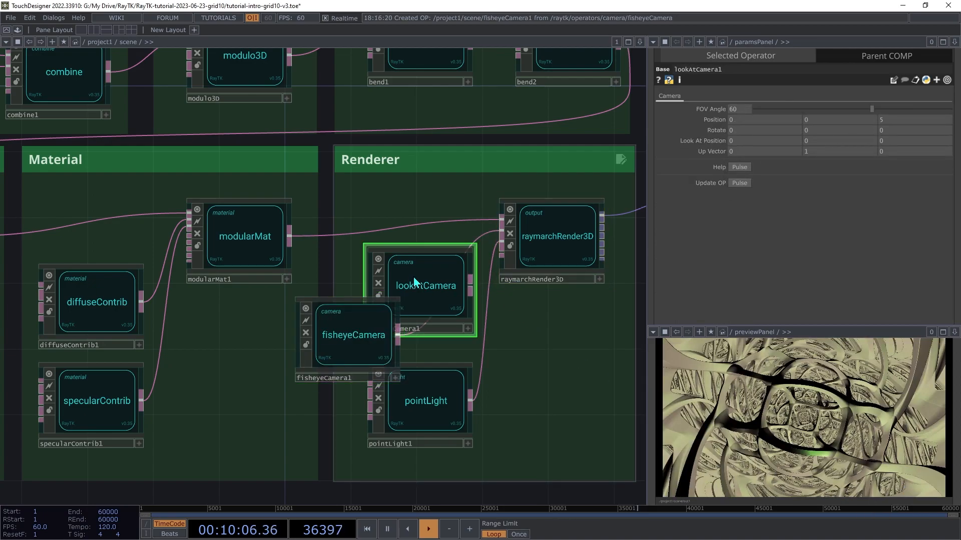
{"action": "key", "text": "Delete"}
{"action": "left_click_drag", "start_coordinate": [376, 335], "coordinate": [429, 286]}
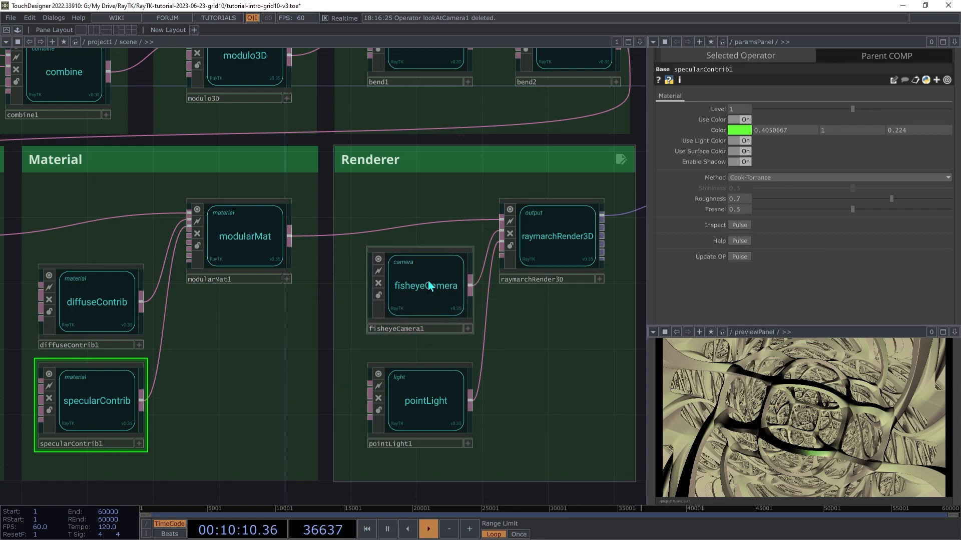
- Set the fisheye camera's Z Position to 0 and its Z Look At Position to 1
{"action": "left_click", "coordinate": [429, 286]}
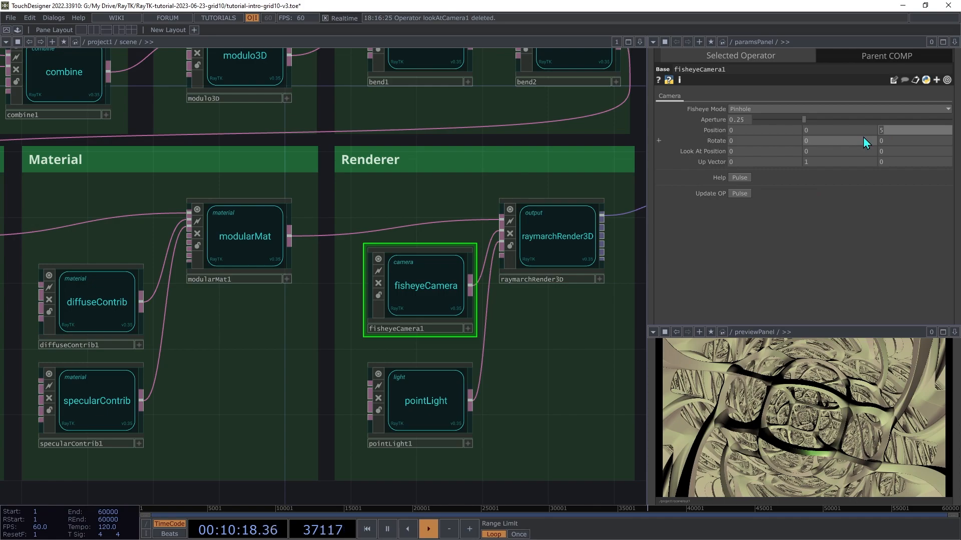
{"action": "key", "text": "Tab"}
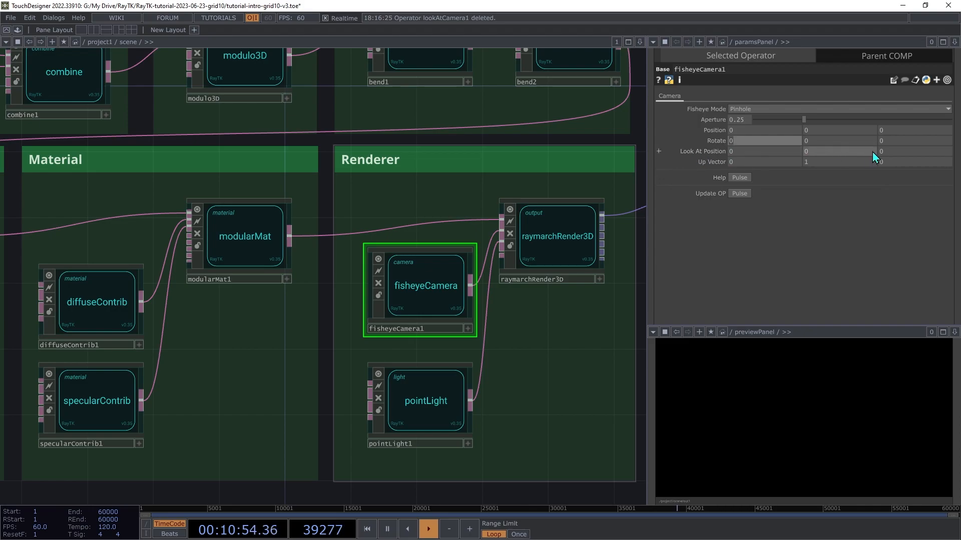
{"action": "type", "text": "1"}
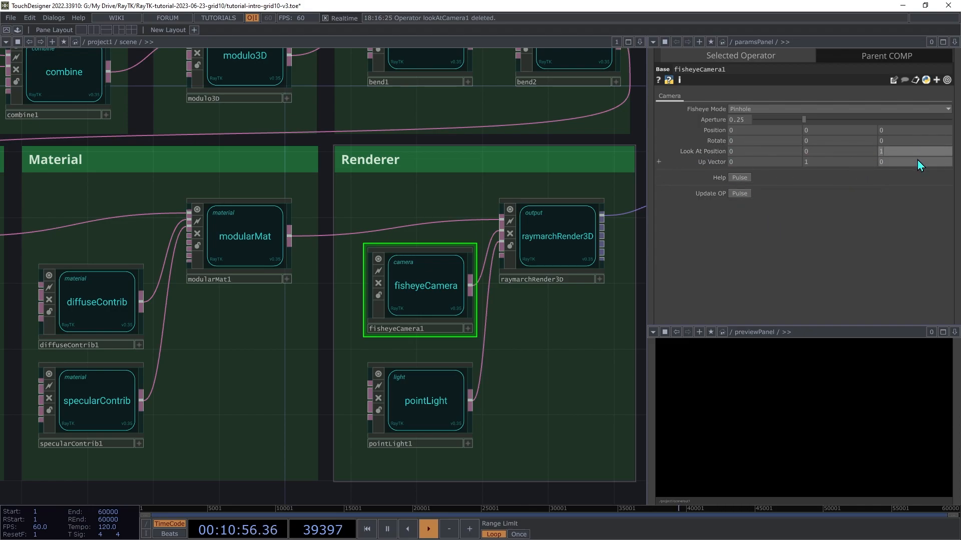
{"action": "key", "text": "Tab"}
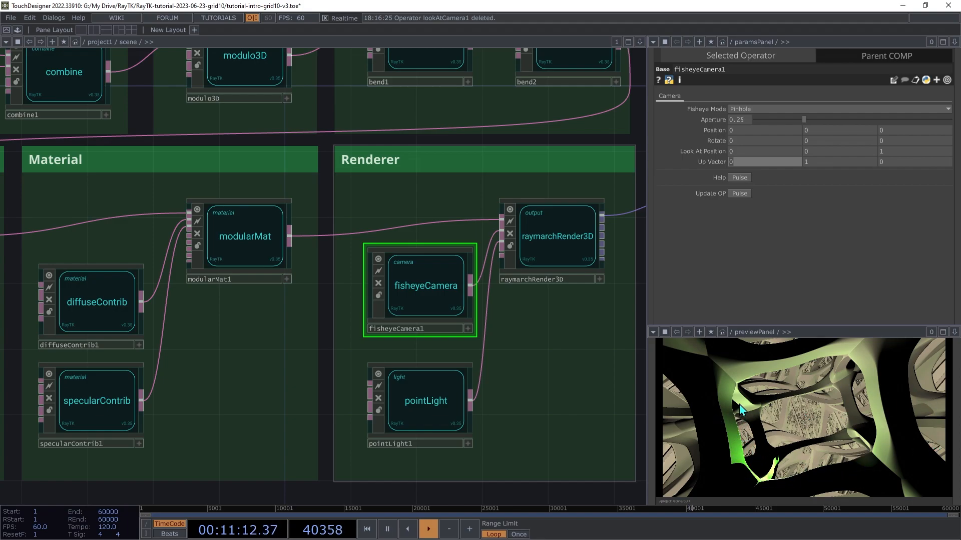
- Compare the camera's fisheye modes, settle on Stereographic, and lower the Aperture to about 0.193
{"action": "left_click", "coordinate": [751, 109]}
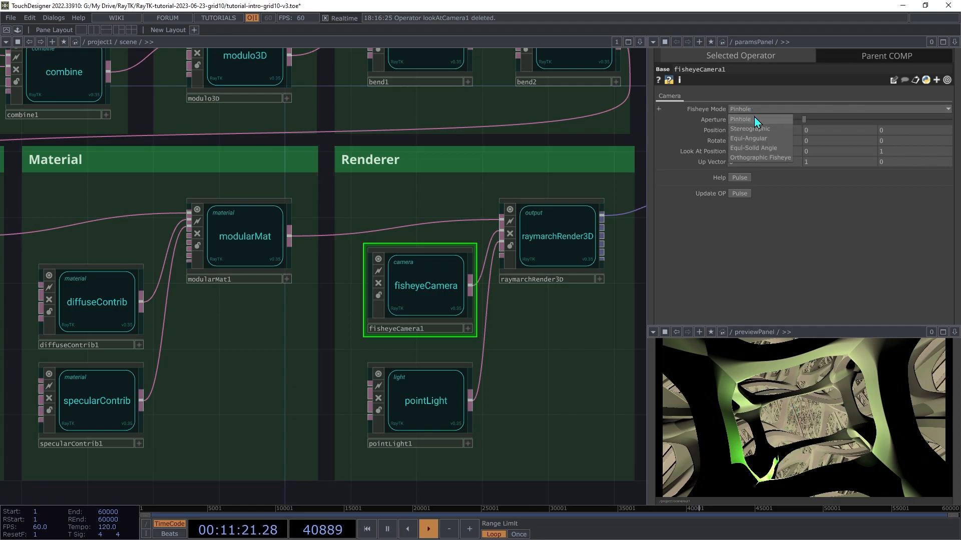
{"action": "left_click", "coordinate": [760, 128]}
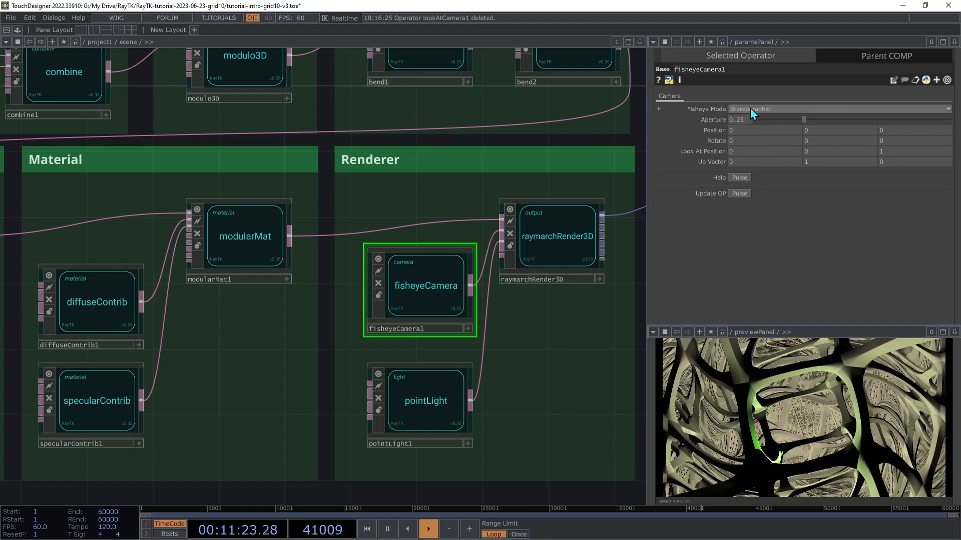
{"action": "left_click", "coordinate": [750, 109]}
{"action": "left_click", "coordinate": [766, 140]}
{"action": "left_click", "coordinate": [761, 107]}
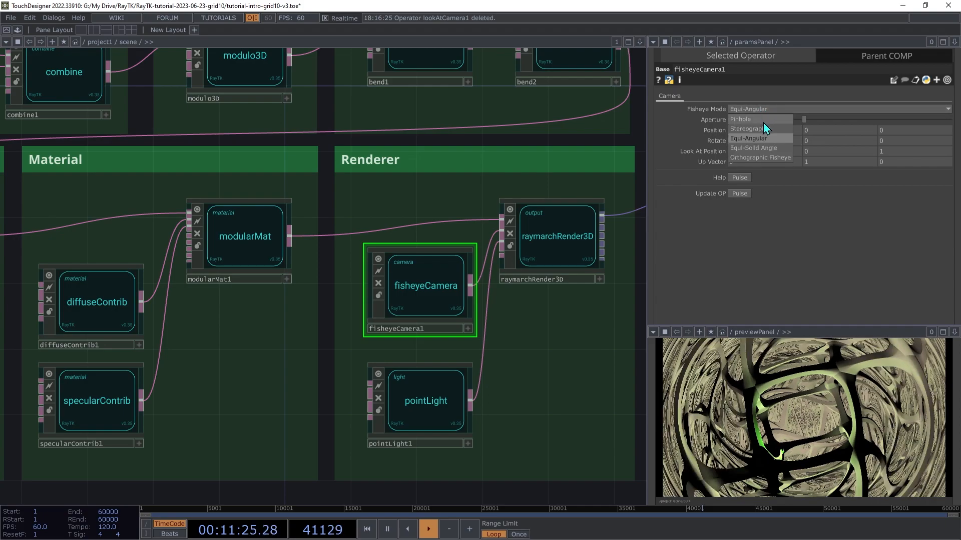
{"action": "left_click", "coordinate": [767, 146]}
{"action": "left_click", "coordinate": [761, 108]}
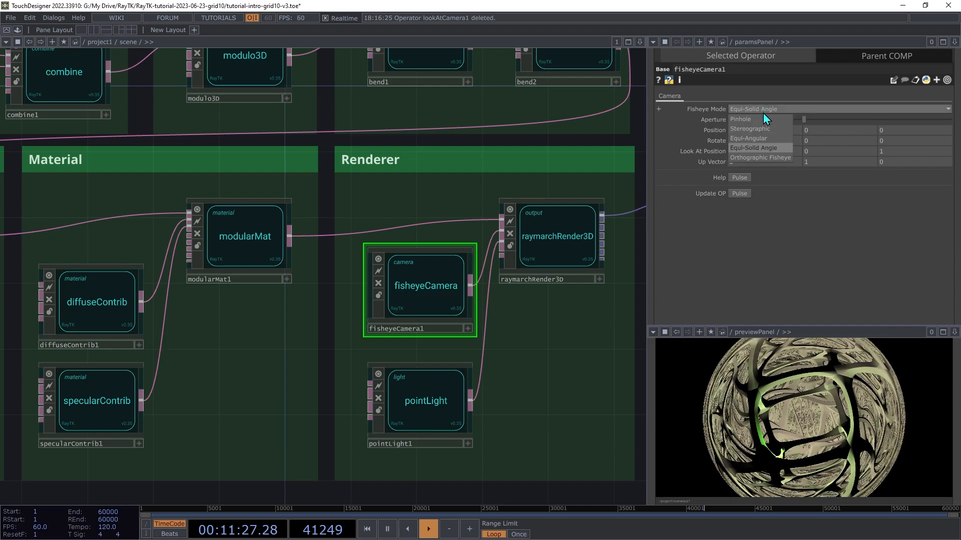
{"action": "left_click", "coordinate": [741, 121]}
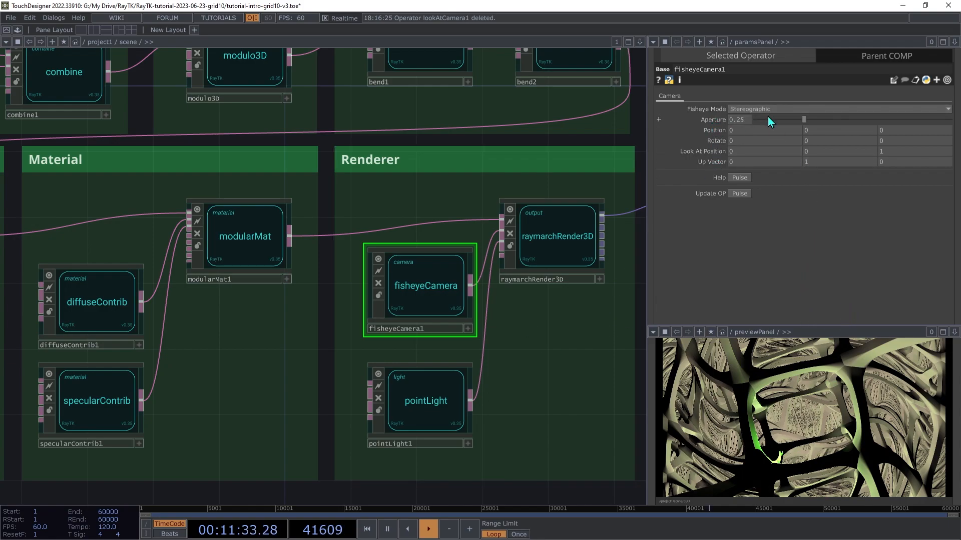
{"action": "left_click_drag", "start_coordinate": [804, 120], "coordinate": [792, 151]}
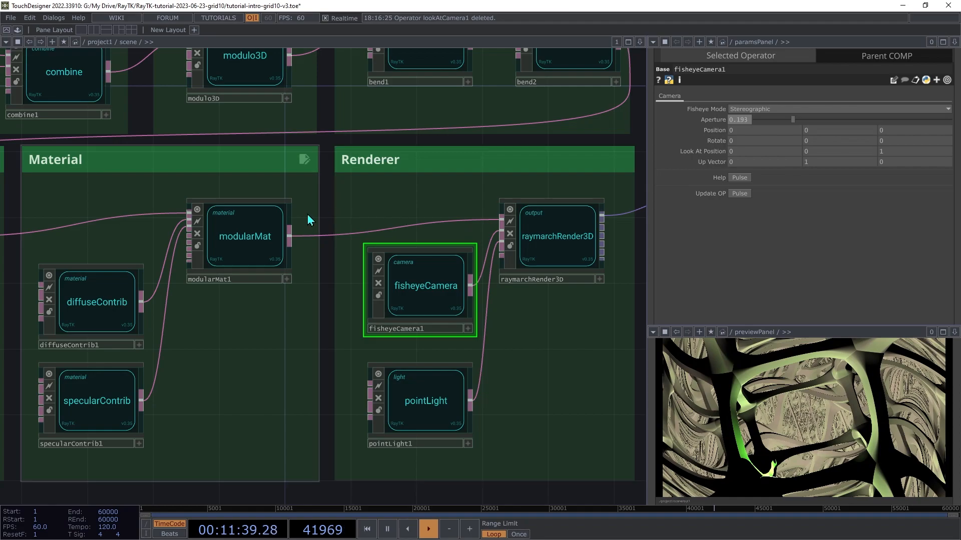
- Expose the camera's Aperture as a scene component parameter, bound with the new parameter as master, and place it directly below Res
{"action": "right_click", "coordinate": [346, 210]}
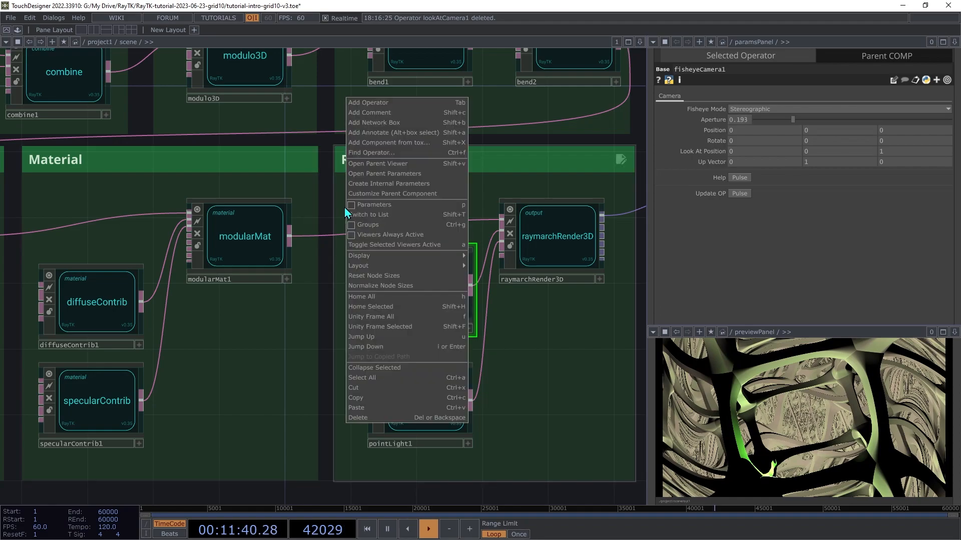
{"action": "left_click", "coordinate": [368, 194]}
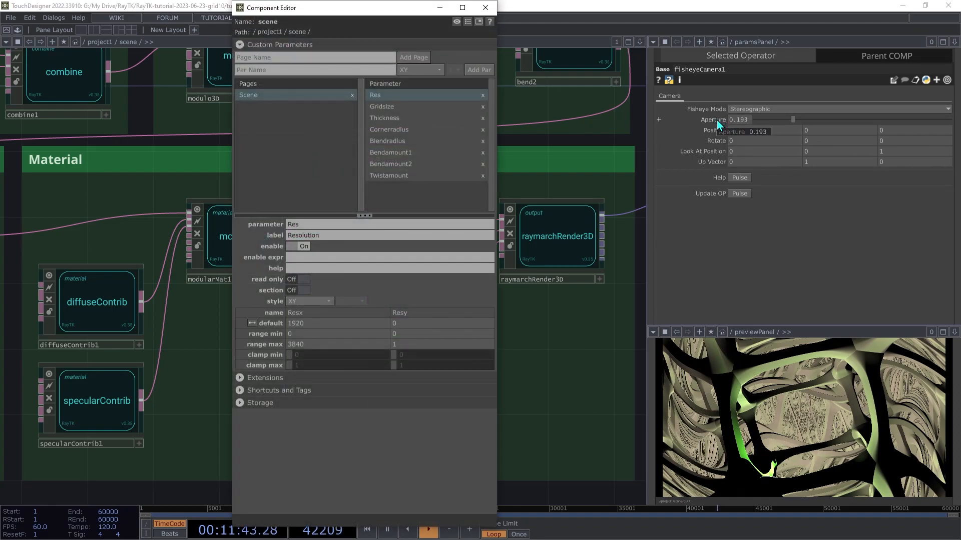
{"action": "left_click_drag", "start_coordinate": [716, 124], "coordinate": [428, 203]}
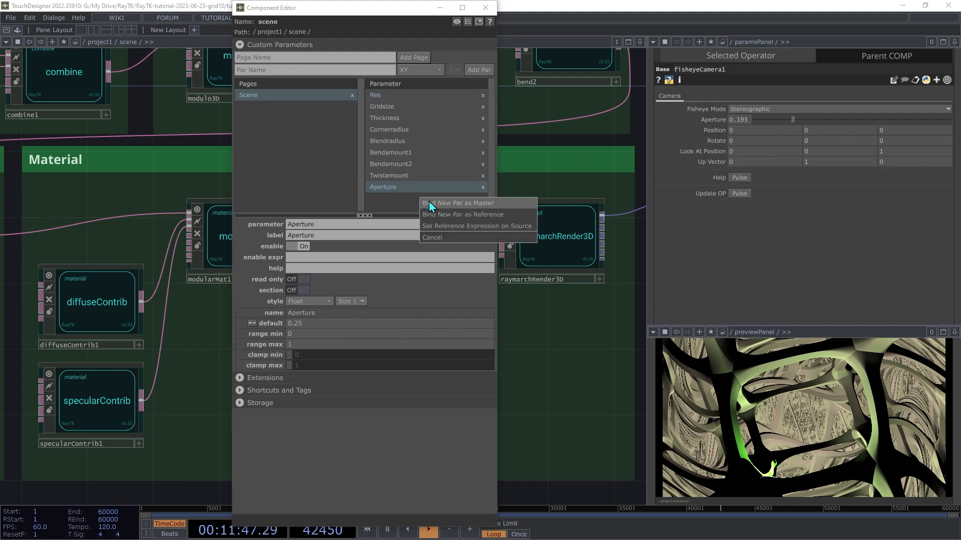
{"action": "left_click", "coordinate": [428, 202]}
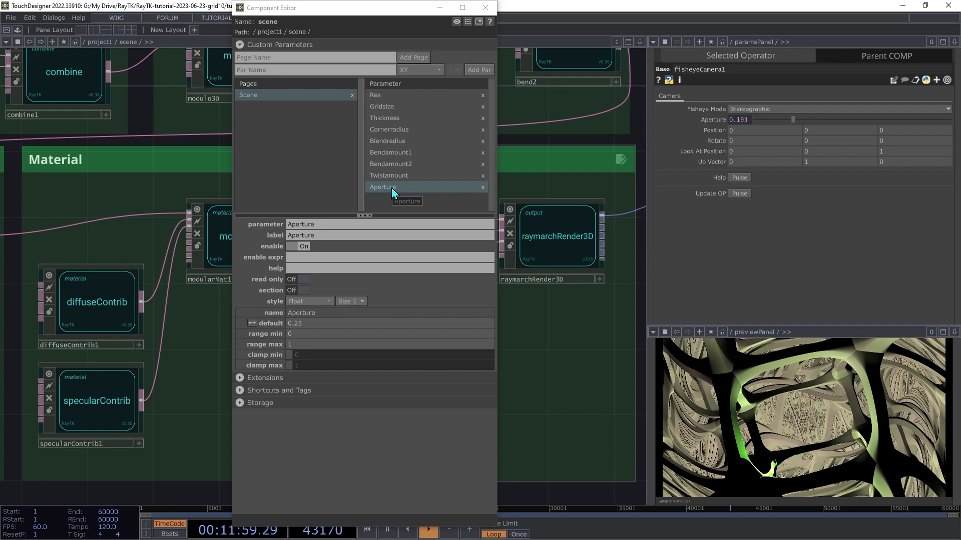
{"action": "left_click_drag", "start_coordinate": [391, 193], "coordinate": [378, 106]}
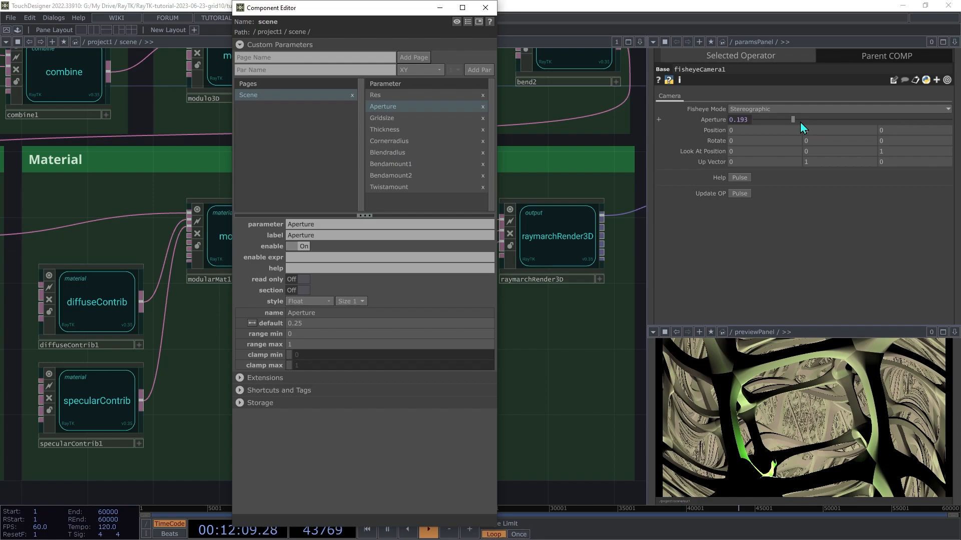
- Test the bound Aperture on the camera, set it to 0.3 on the parent scene component, and close the Component Editor
{"action": "left_click_drag", "start_coordinate": [795, 119], "coordinate": [833, 122]}
{"action": "left_click", "coordinate": [886, 55]}
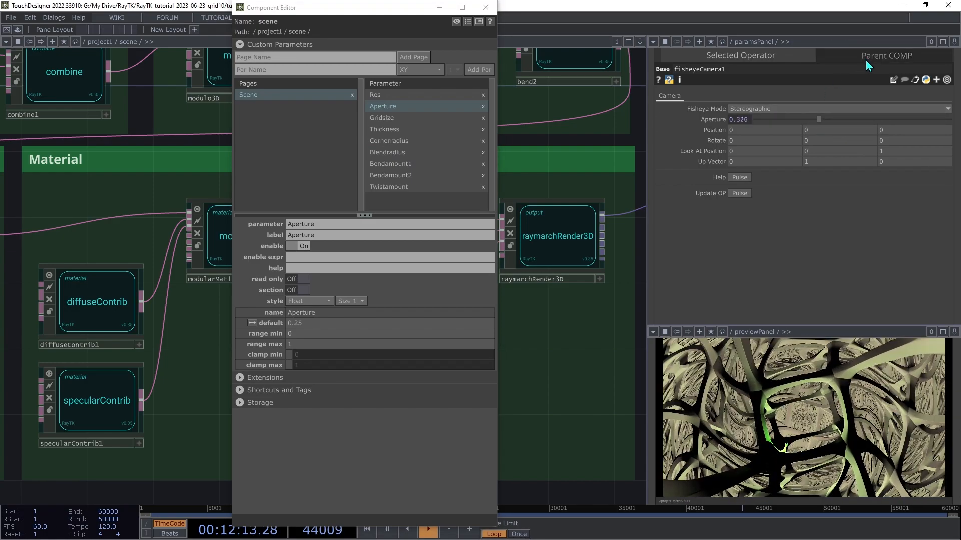
{"action": "left_click", "coordinate": [671, 110]}
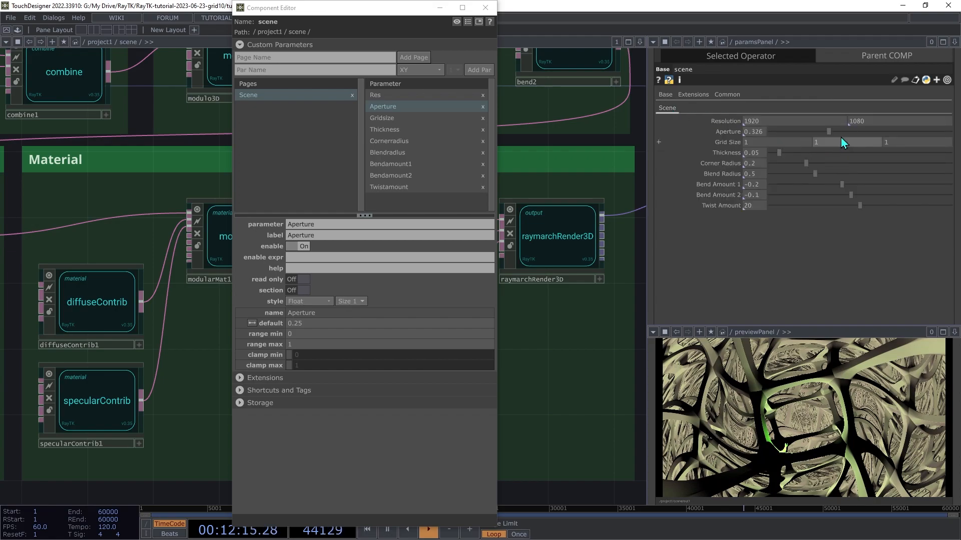
{"action": "left_click_drag", "start_coordinate": [826, 133], "coordinate": [751, 136]}
{"action": "type", "text": "3"}
{"action": "key", "text": "Tab"}
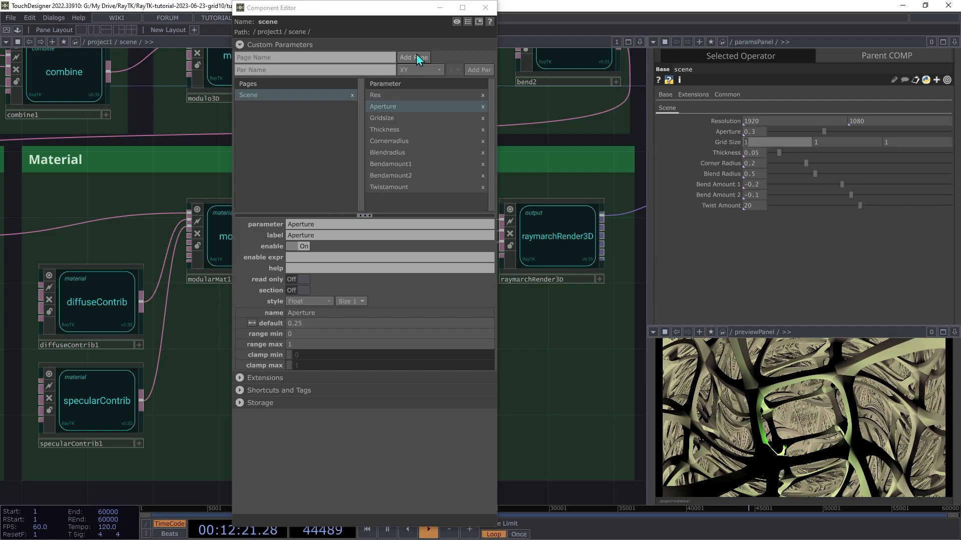
{"action": "left_click", "coordinate": [485, 8]}
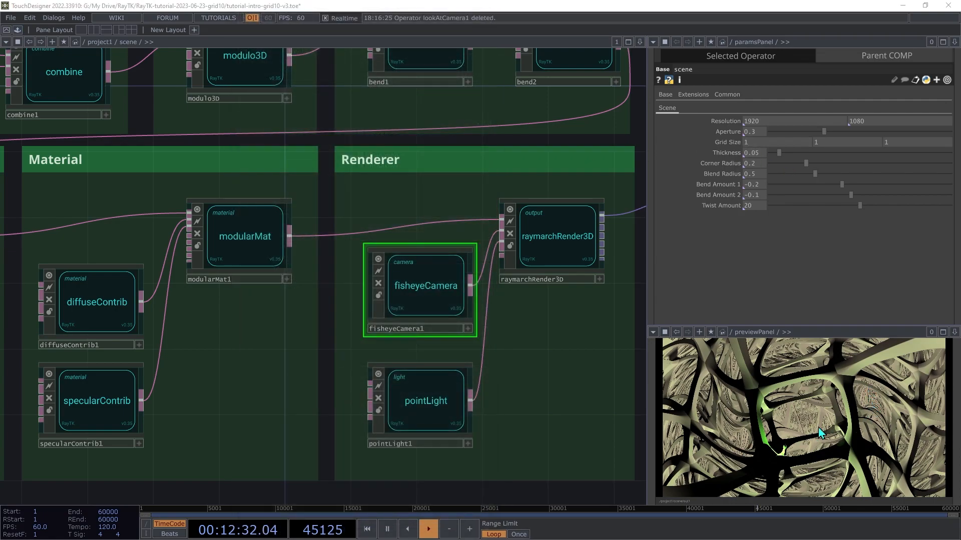
- Examine the fine distant detail of the fisheye render up close in the preview, and return to the full image
{"action": "middle_click_drag", "start_coordinate": [805, 442], "coordinate": [815, 373]}
{"action": "mouse_move", "coordinate": [819, 394]}
{"action": "left_mouse_down"}
{"action": "mouse_move", "coordinate": [824, 409]}
{"action": "mouse_move", "coordinate": [800, 398]}
{"action": "left_mouse_up"}
{"action": "middle_click_drag", "start_coordinate": [800, 398], "coordinate": [827, 332]}
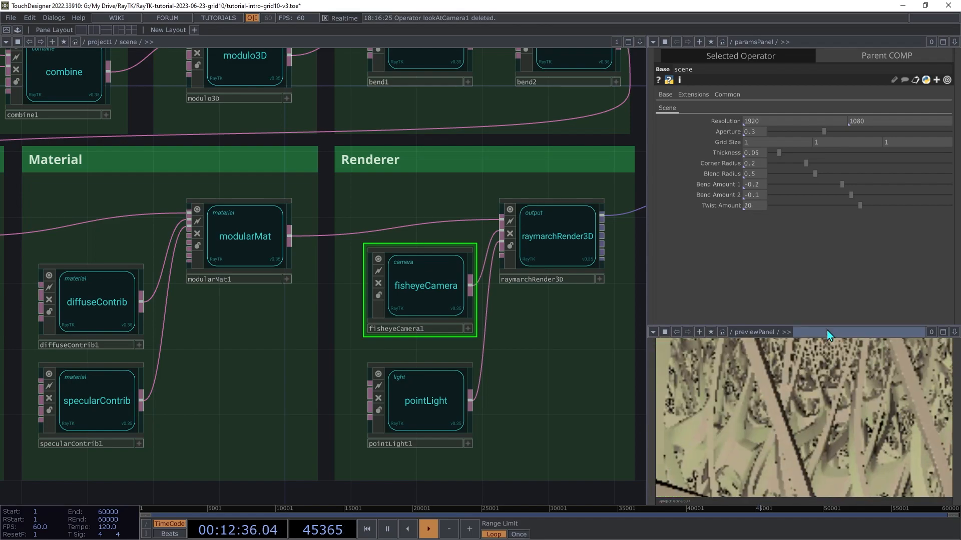
{"action": "left_click_drag", "start_coordinate": [820, 415], "coordinate": [860, 467]}
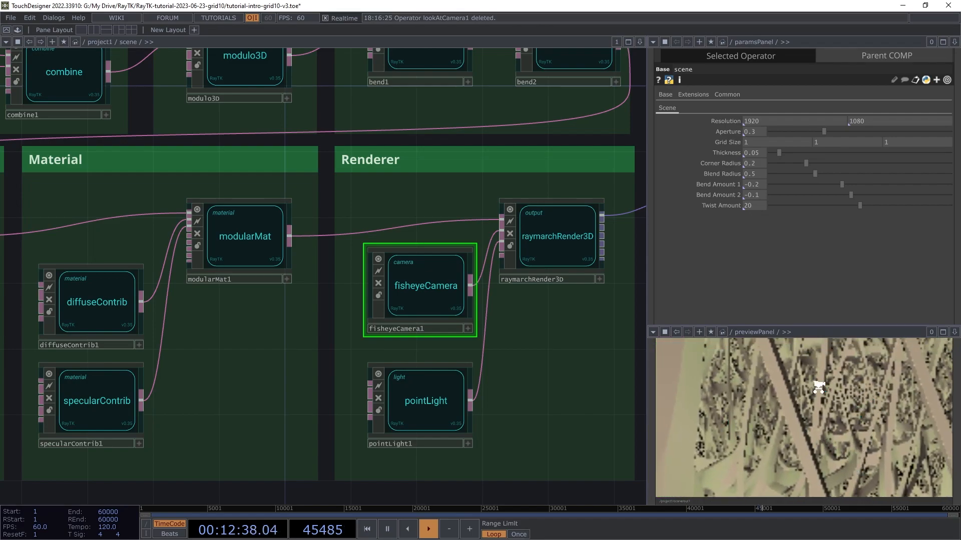
{"action": "scroll", "coordinate": [832, 387], "scroll_direction": "down", "scroll_amount": 4}
{"action": "scroll", "coordinate": [831, 409], "scroll_direction": "down", "scroll_amount": 3}
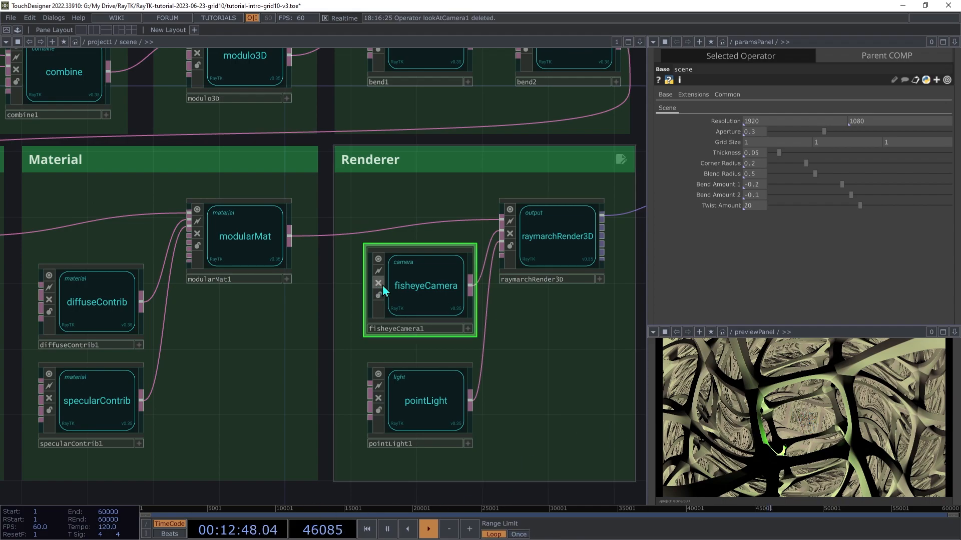
- Turn on attenuation for the point light, with Attenuation Start set to 5 and Attenuation End to 10
{"action": "left_click", "coordinate": [557, 234]}
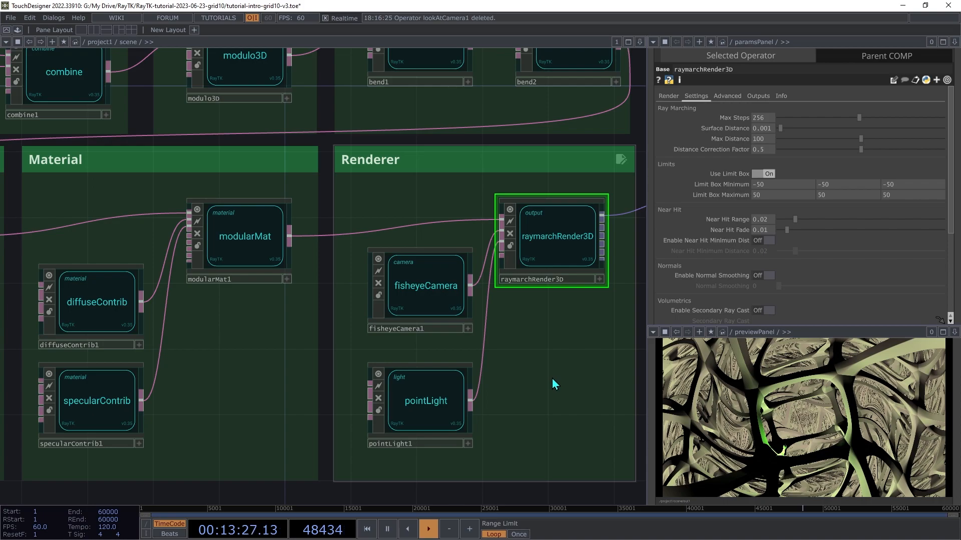
{"action": "left_click", "coordinate": [427, 402]}
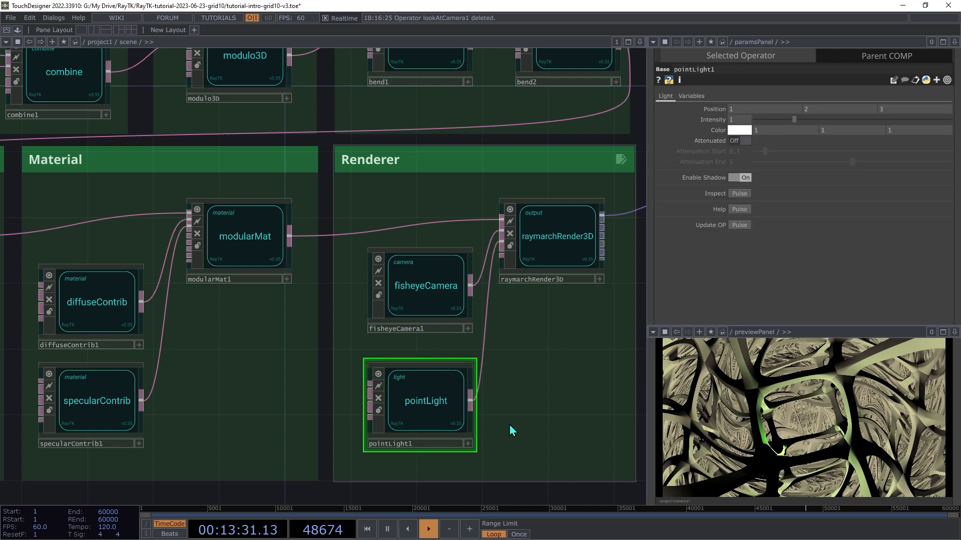
{"action": "left_click", "coordinate": [742, 141]}
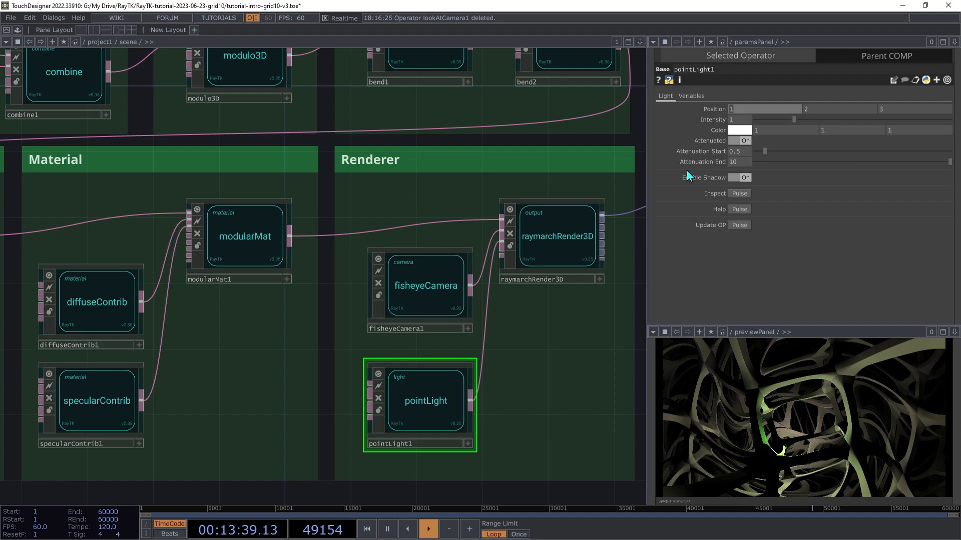
{"action": "key", "text": "shift+Tab"}
{"action": "key", "text": "shift+Tab"}
{"action": "type", "text": "5"}
{"action": "key", "text": "Tab"}
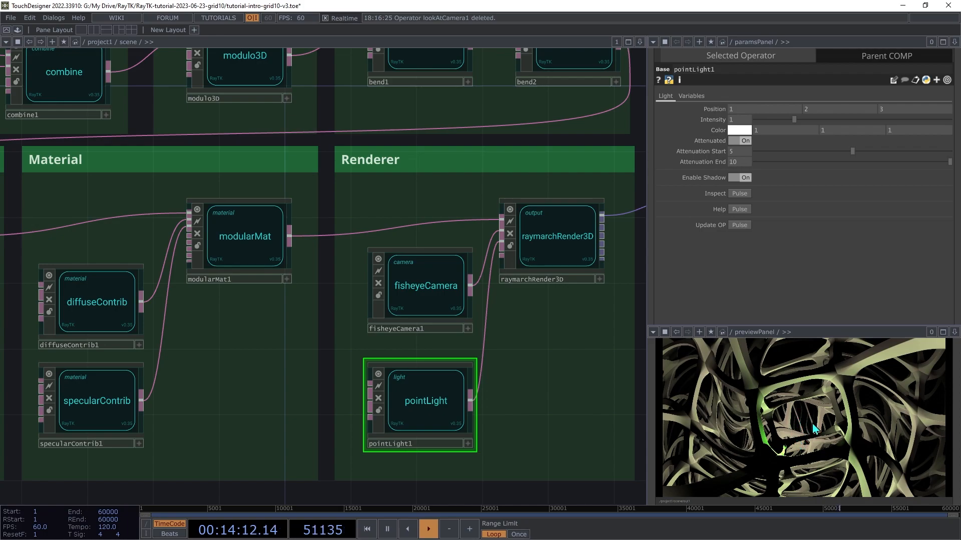
- Try moving the point light along X, and set its Position to 0.3, 1.5, 2
{"action": "middle_click_drag", "start_coordinate": [742, 110], "coordinate": [760, 95]}
{"action": "left_click", "coordinate": [759, 109]}
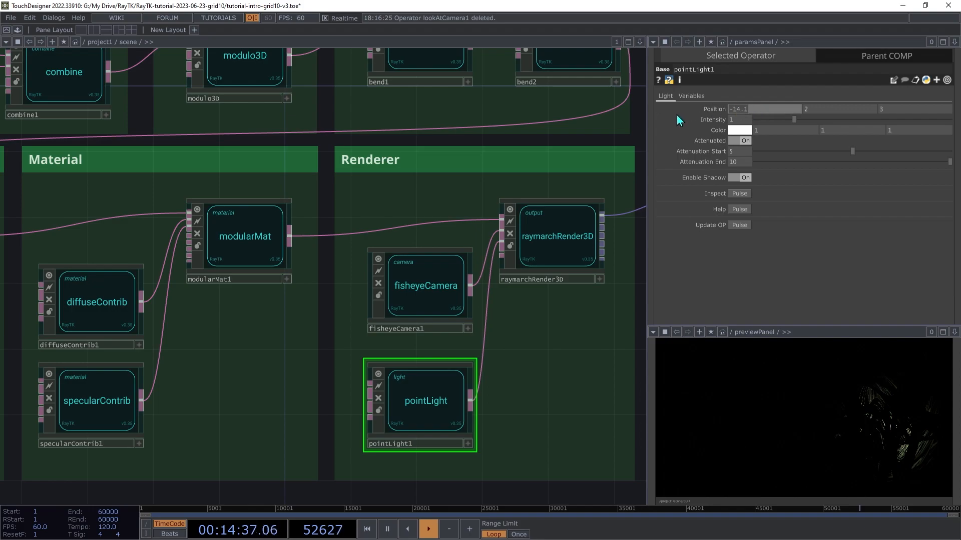
{"action": "type", "text": "0"}
{"action": "key", "text": "Tab"}
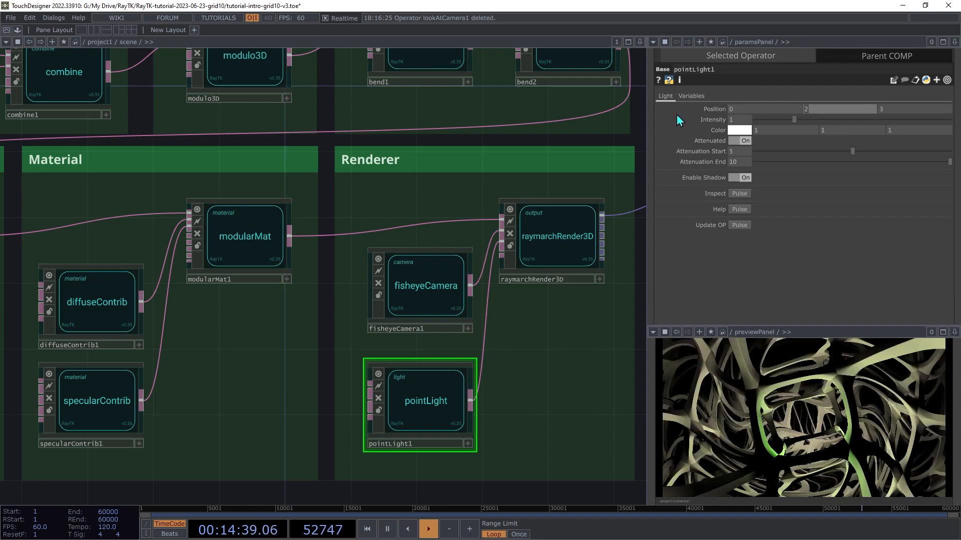
{"action": "key", "text": "shift+Tab"}
{"action": "type", "text": "0.3"}
{"action": "key", "text": "Tab"}
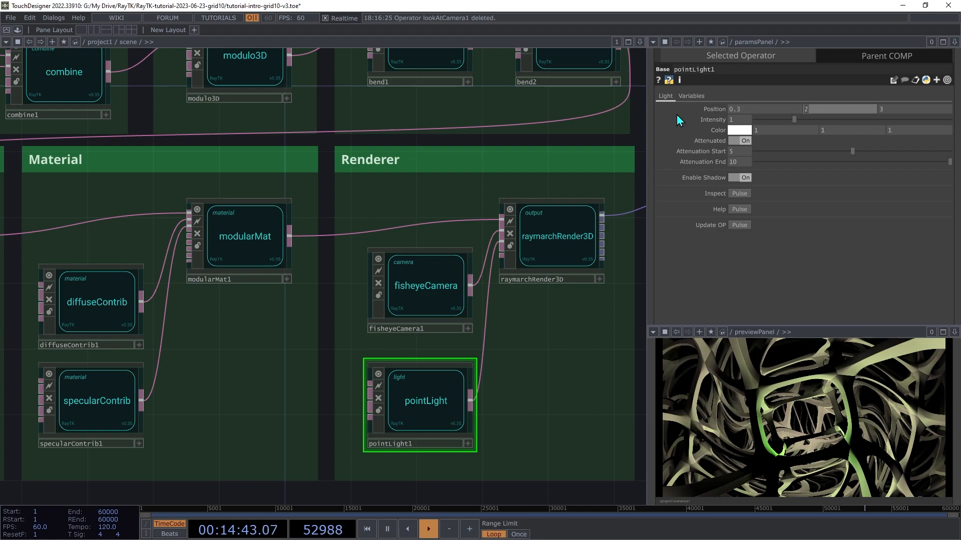
{"action": "type", "text": "1.5"}
{"action": "key", "text": "Tab"}
{"action": "type", "text": "2"}
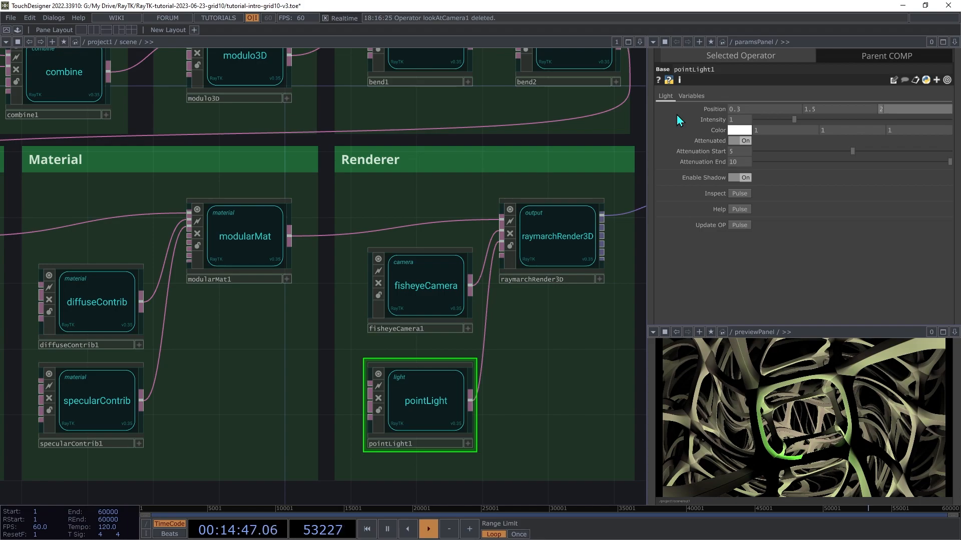
{"action": "key", "text": "Tab"}
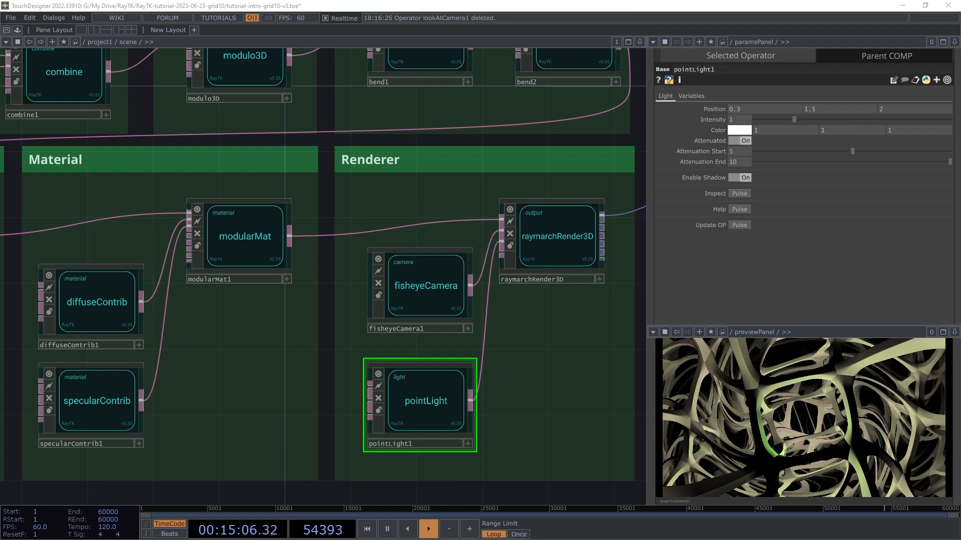
- Review the modulo3D tiling settings and add a Constant CHOP inside the empty Motion area
{"action": "key", "text": "h"}
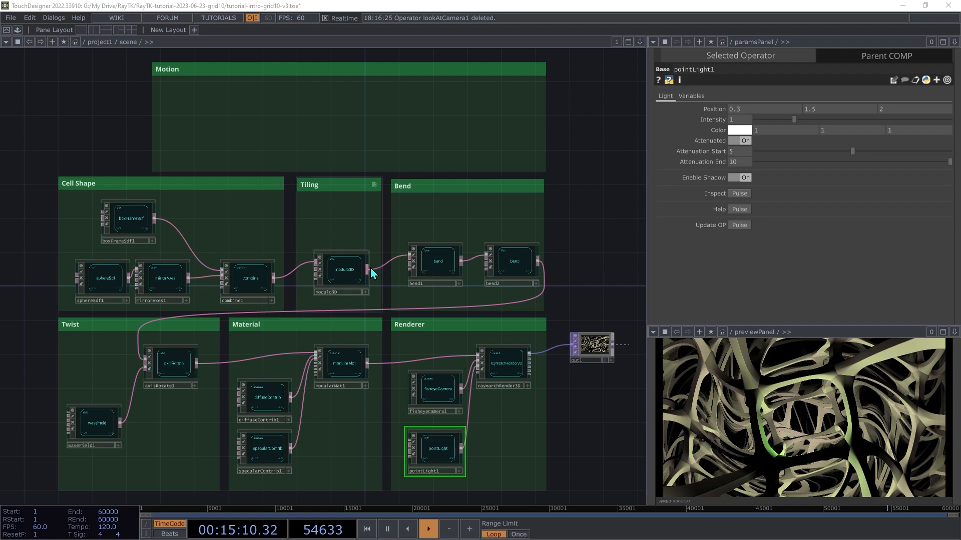
{"action": "left_click", "coordinate": [353, 274]}
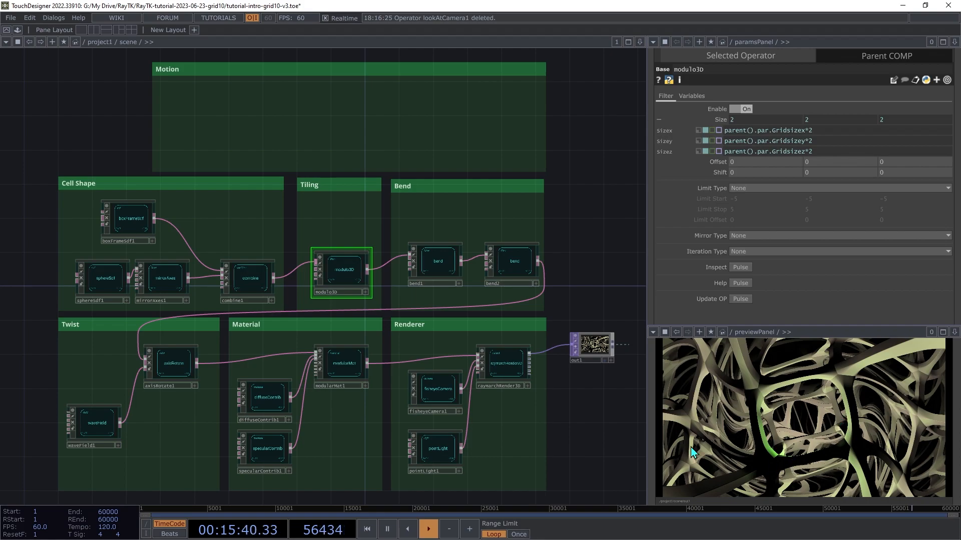
{"action": "scroll", "coordinate": [199, 192], "scroll_direction": "up", "scroll_amount": 3}
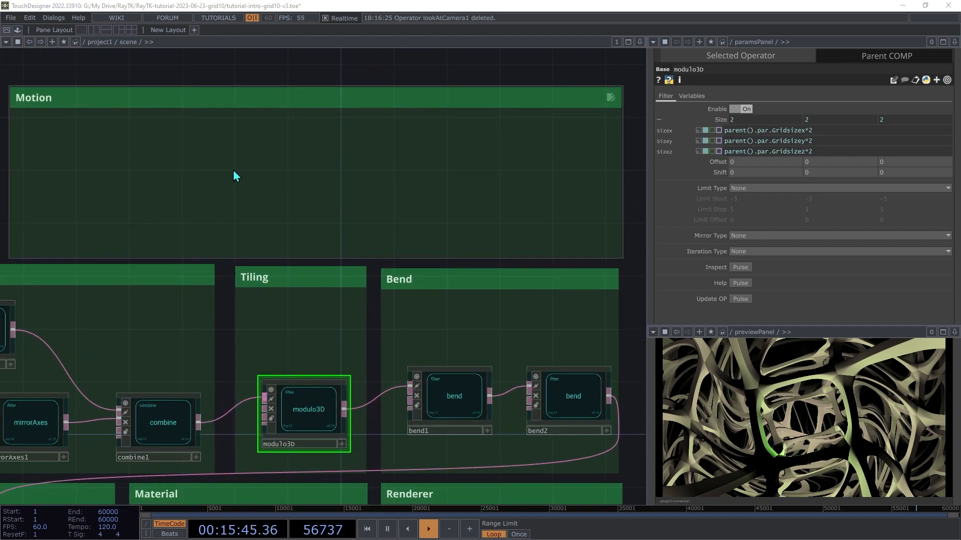
{"action": "key", "text": "Tab"}
{"action": "left_click", "coordinate": [128, 45]}
{"action": "type", "text": "const"}
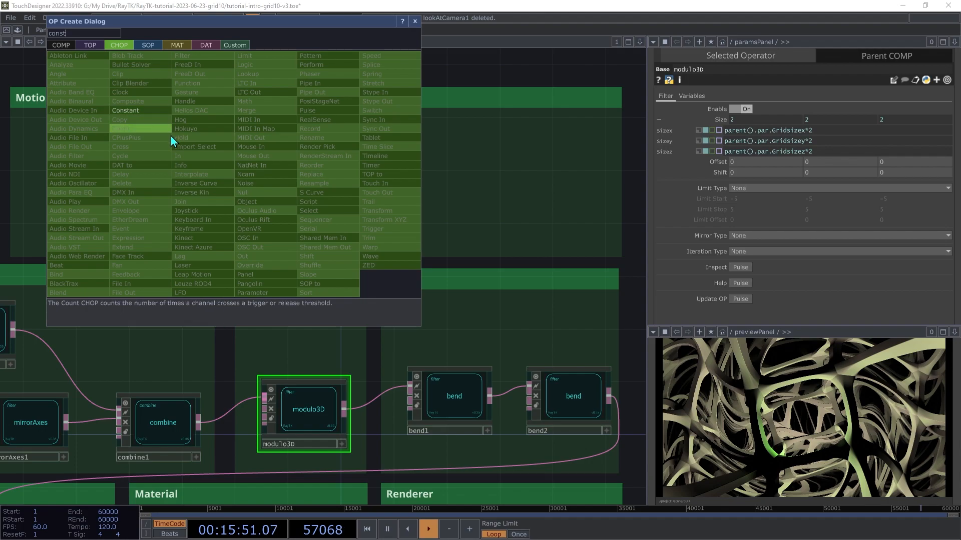
{"action": "left_click", "coordinate": [146, 111]}
{"action": "left_click", "coordinate": [213, 166]}
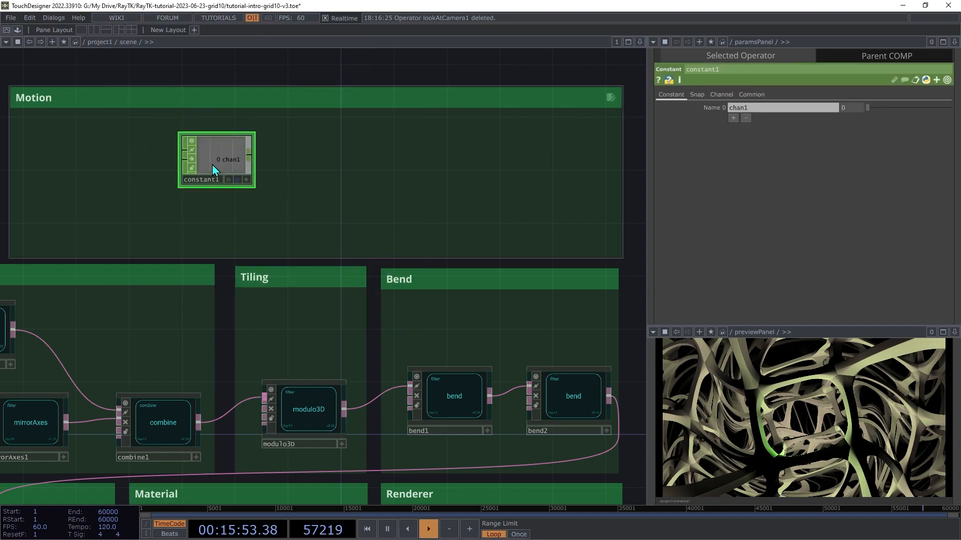
- Give the new Constant CHOP three channels named x, y and z
{"action": "left_click", "coordinate": [797, 109]}
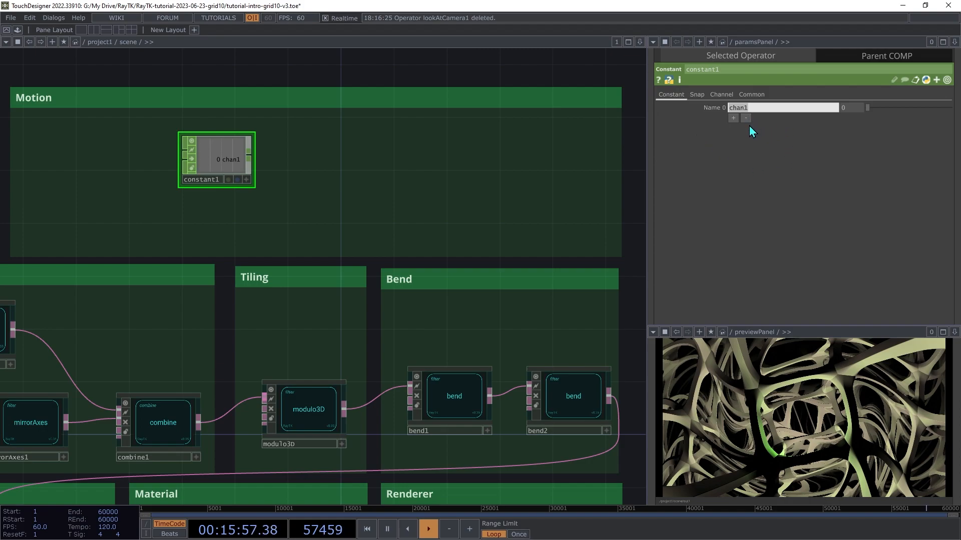
{"action": "type", "text": "x"}
{"action": "key", "text": "Return"}
{"action": "left_click", "coordinate": [732, 118]}
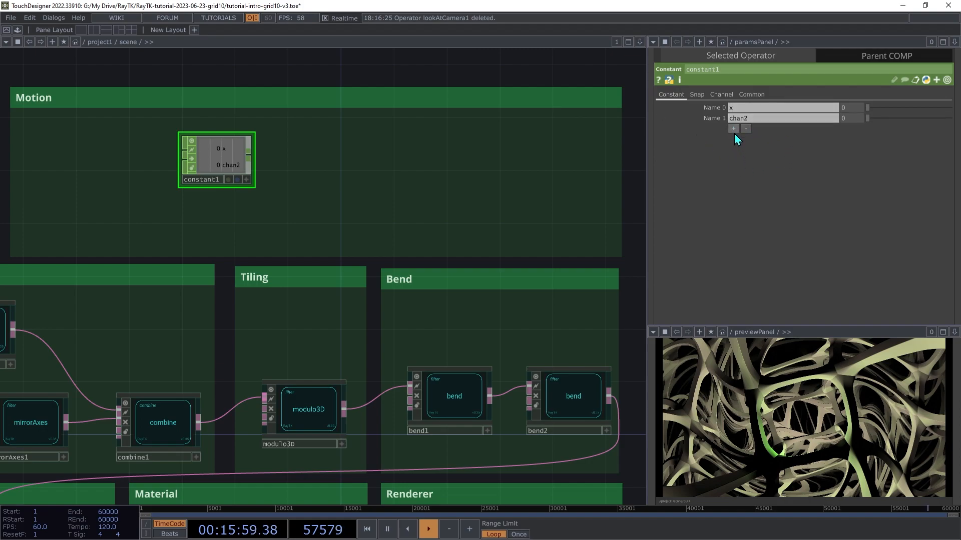
{"action": "left_click", "coordinate": [732, 130]}
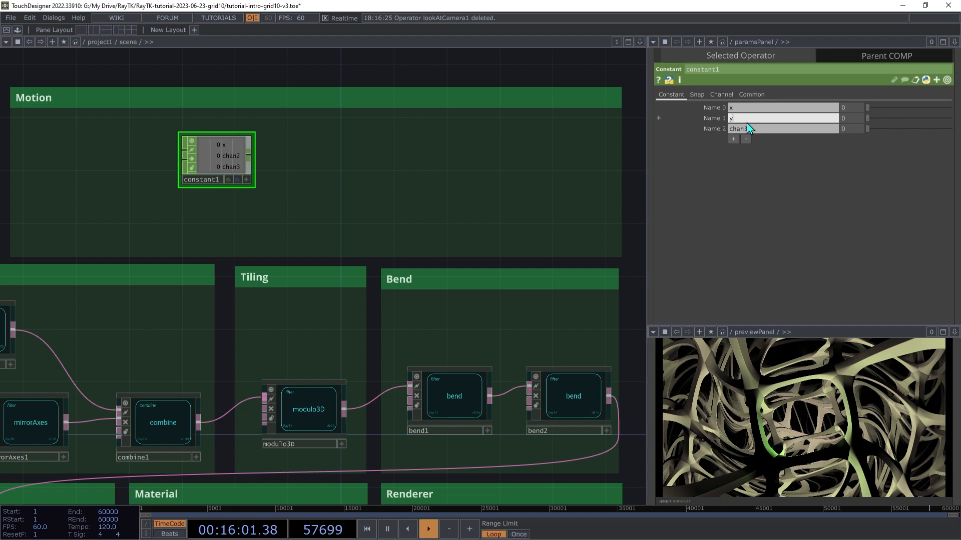
{"action": "left_click", "coordinate": [746, 120]}
{"action": "type", "text": "y"}
{"action": "key", "text": "Tab"}
{"action": "type", "text": "z"}
{"action": "key", "text": "Return"}
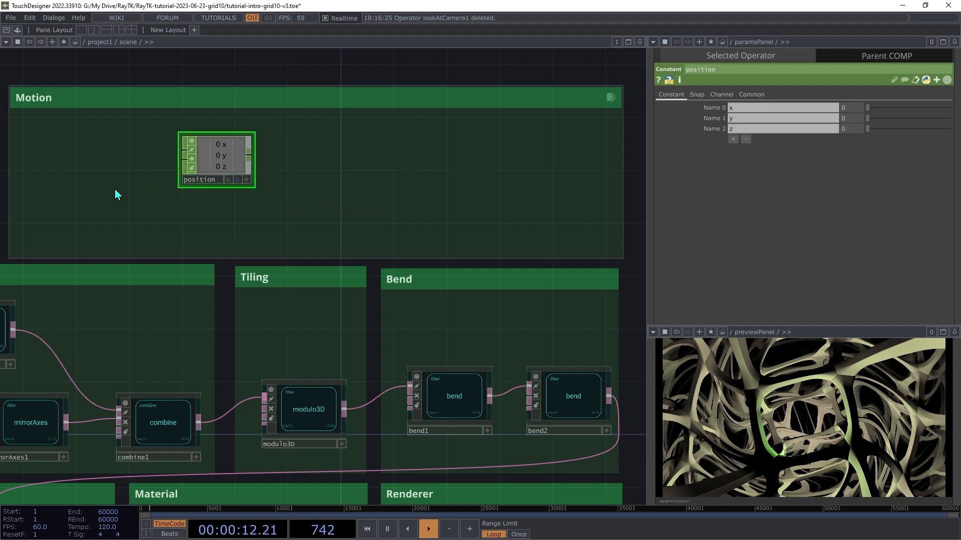
- Add a Text DAT beside the position constant in the Motion area and name it motion
{"action": "key", "text": "Tab"}
{"action": "left_click", "coordinate": [152, 58]}
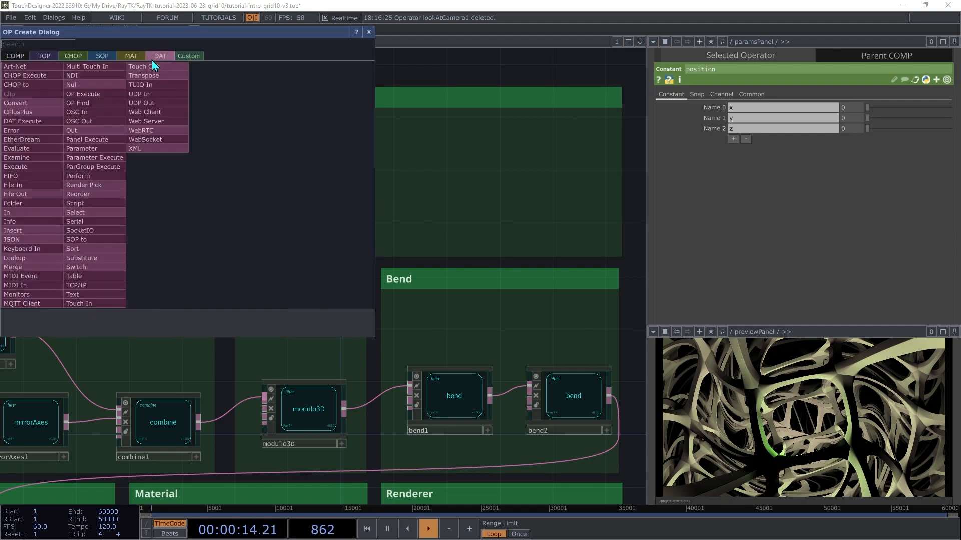
{"action": "left_click", "coordinate": [86, 296]}
{"action": "left_click", "coordinate": [111, 178]}
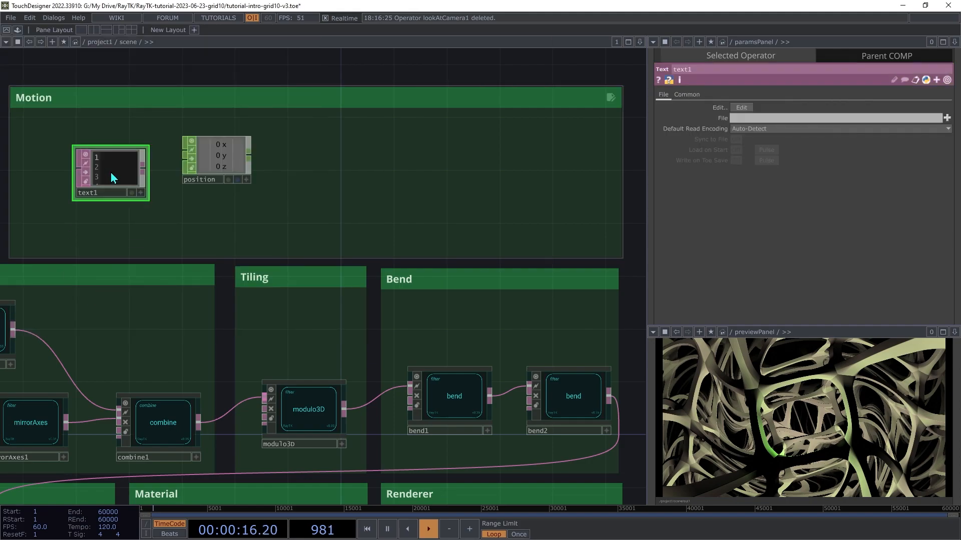
{"action": "left_click", "coordinate": [106, 197]}
{"action": "type", "text": "motion"}
{"action": "key", "text": "Return"}
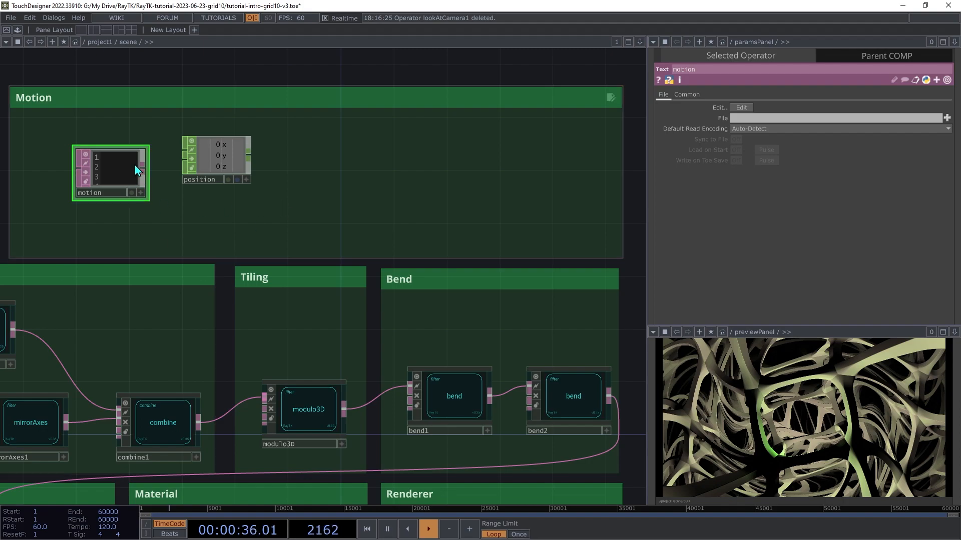
- Set the motion Text DAT's Content Language to Python
{"action": "right_click", "coordinate": [117, 173]}
{"action": "left_click", "coordinate": [110, 171]}
{"action": "left_click", "coordinate": [686, 95]}
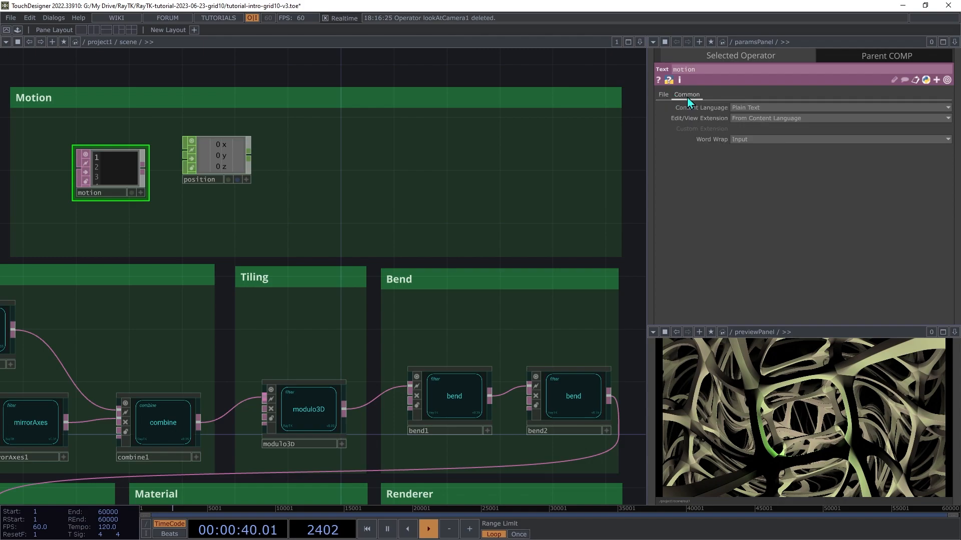
{"action": "left_click", "coordinate": [755, 108]}
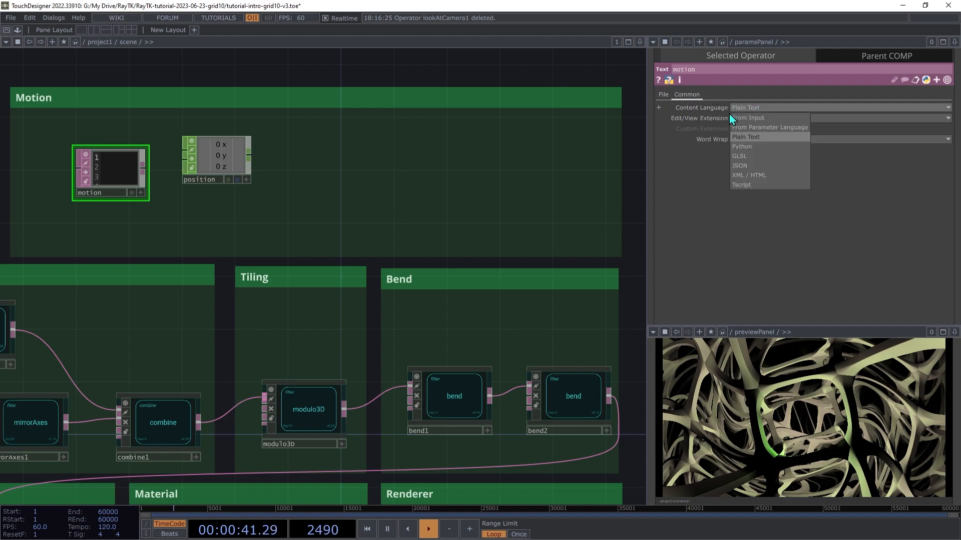
{"action": "left_click", "coordinate": [752, 146]}
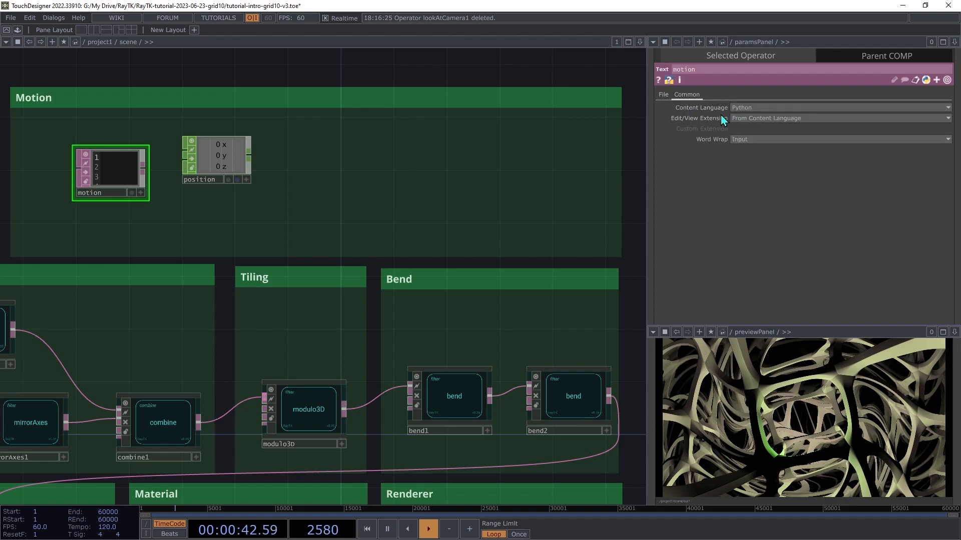
{"action": "left_click", "coordinate": [663, 94]}
- Open the motion DAT's contents in a separate viewer window, enlarging both the window and its text
{"action": "right_click", "coordinate": [112, 178]}
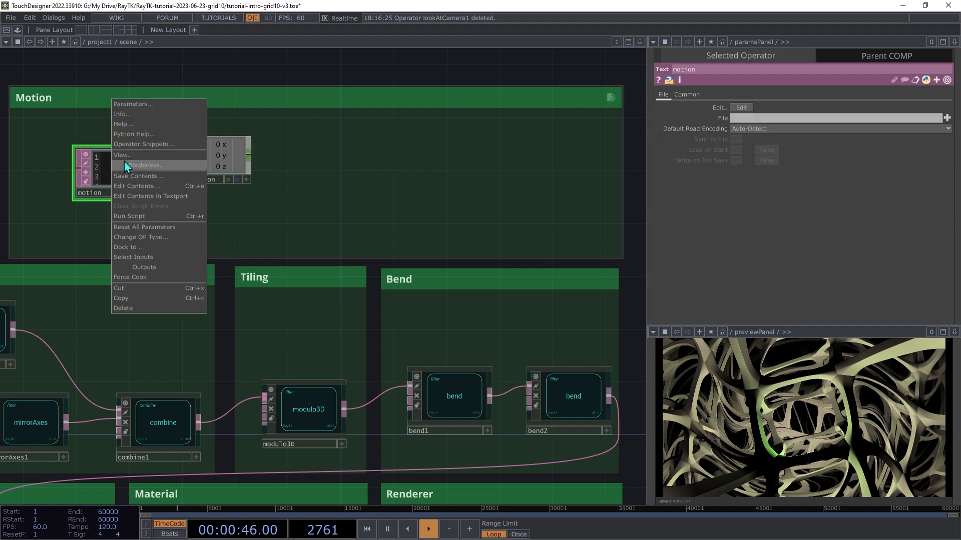
{"action": "left_click", "coordinate": [129, 159]}
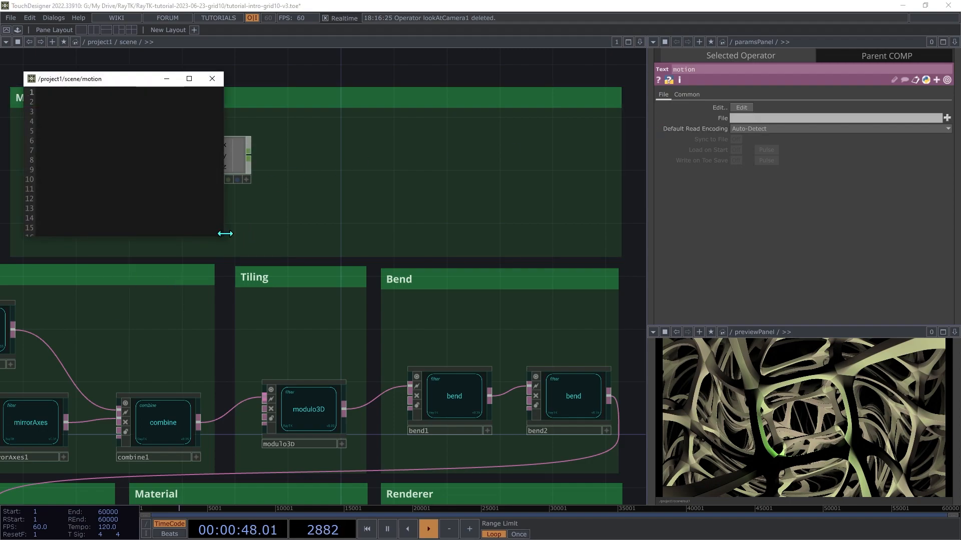
{"action": "left_click_drag", "start_coordinate": [223, 236], "coordinate": [571, 456]}
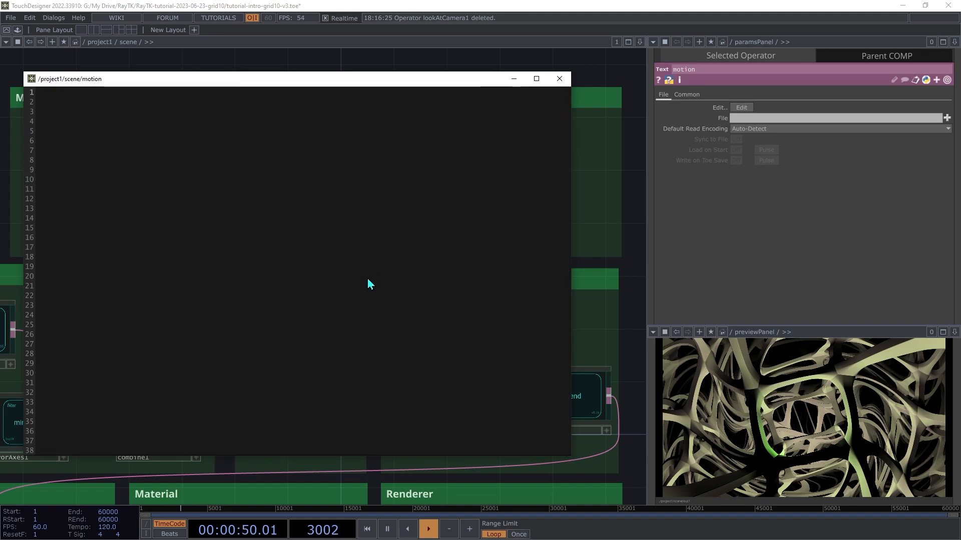
{"action": "scroll", "coordinate": [317, 250], "scroll_direction": "up", "scroll_amount": 5, "text": "ctrl"}
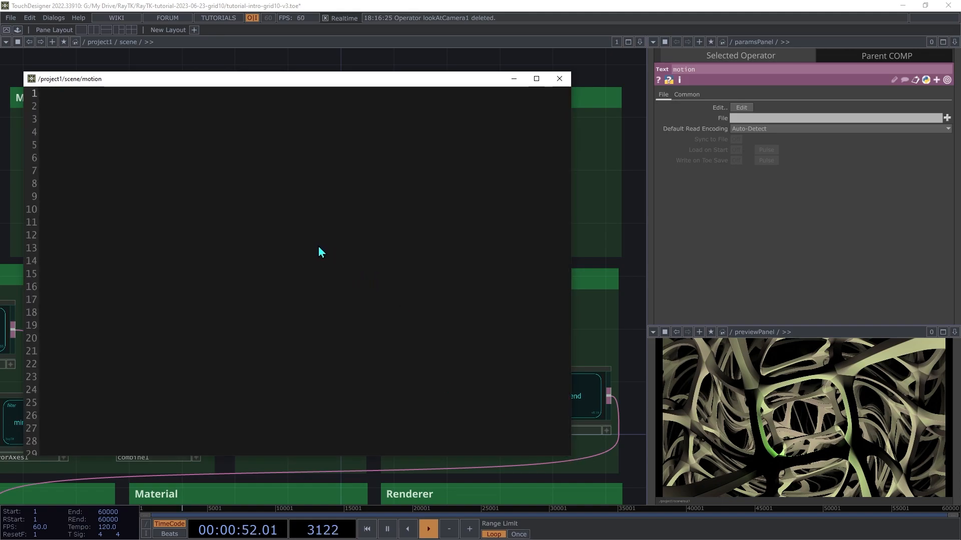
{"action": "scroll", "coordinate": [318, 249], "scroll_direction": "up", "scroll_amount": 1, "text": "ctrl"}
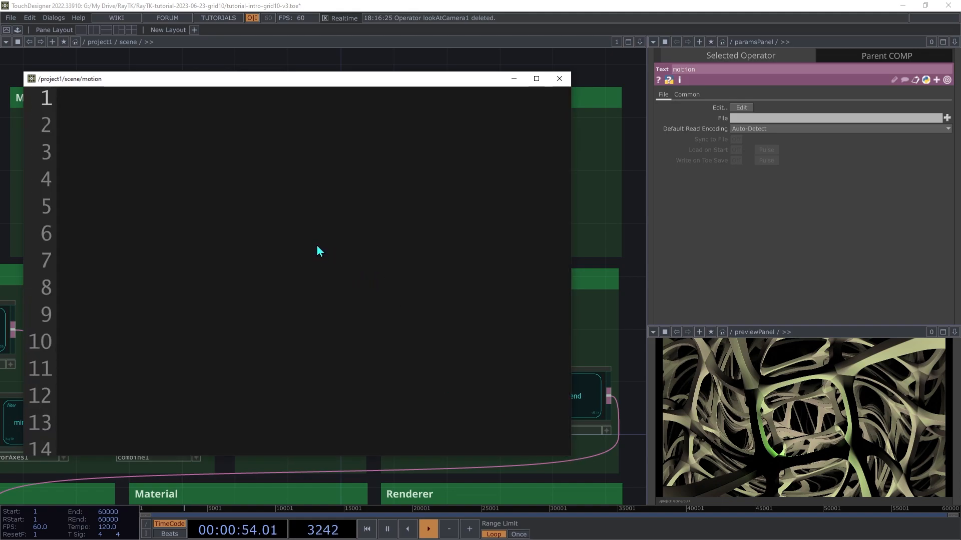
- Write a takeStep() function in the motion script with pass as its placeholder body
{"action": "type", "text": "def takeStep()"}
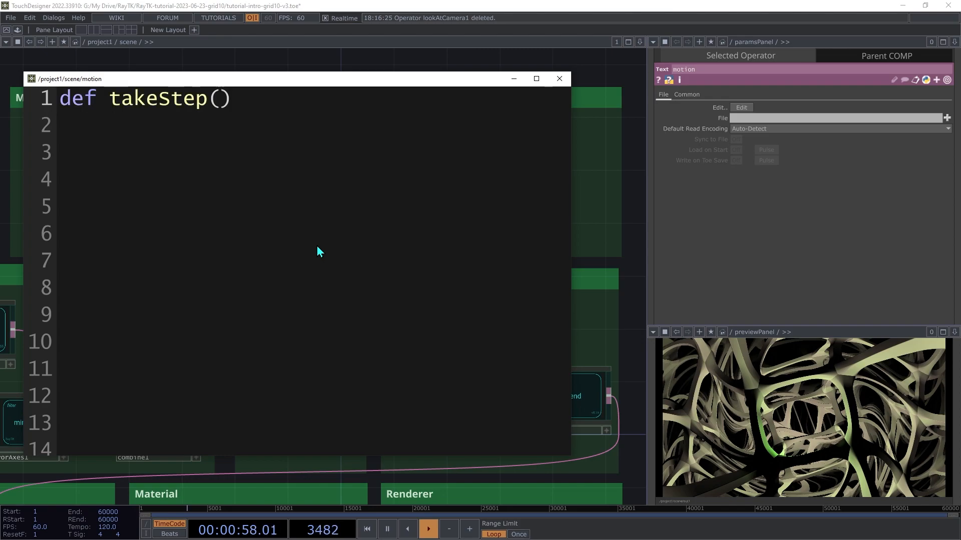
{"action": "type", "text": ":"}
{"action": "key", "text": "Return"}
{"action": "type", "text": "pass"}
{"action": "scroll", "coordinate": [318, 248], "scroll_direction": "down", "scroll_amount": 2, "text": "ctrl"}
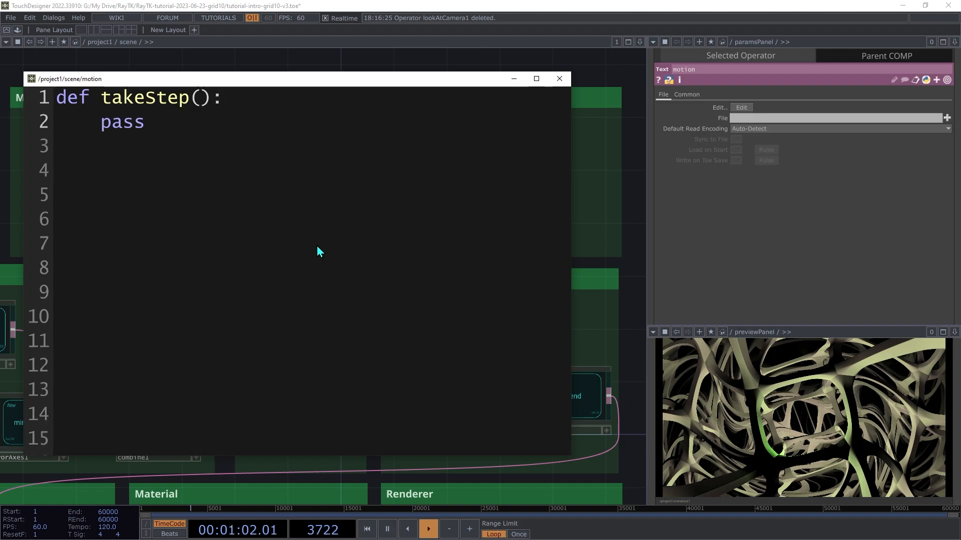
- Add "import random" at the start of the motion script, separated from the takeStep function by a blank line
{"action": "key", "text": "Up"}
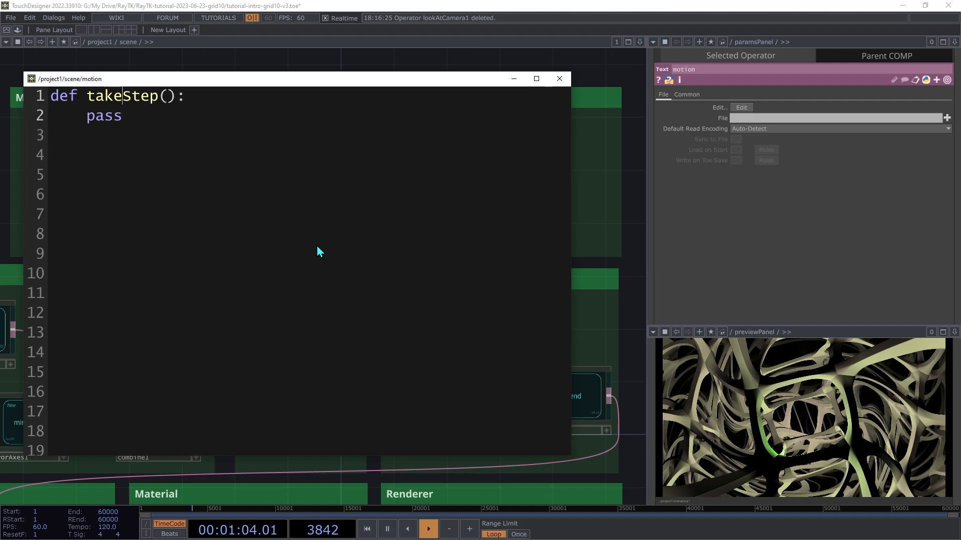
{"action": "key", "text": "Home"}
{"action": "key", "text": "Return"}
{"action": "key", "text": "Up"}
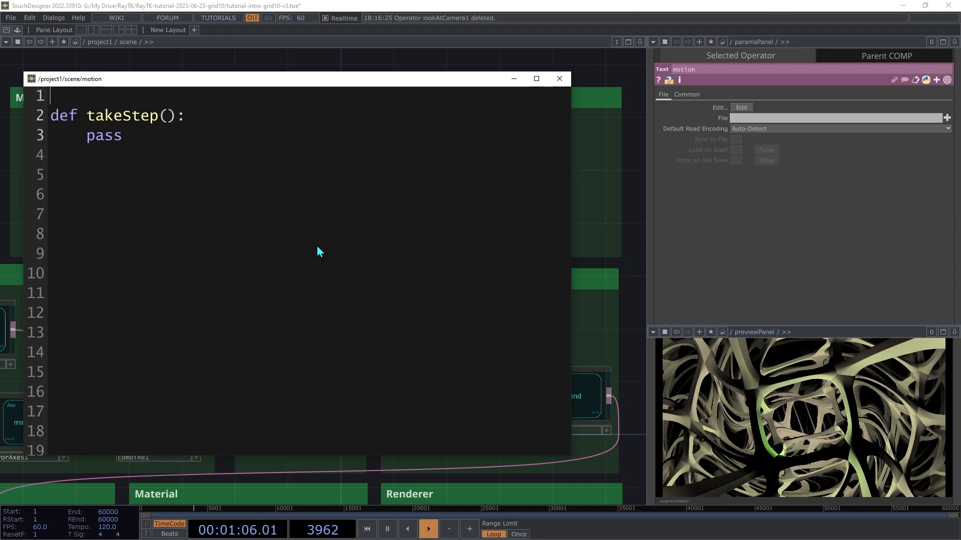
{"action": "key", "text": "Return"}
{"action": "key", "text": "Up"}
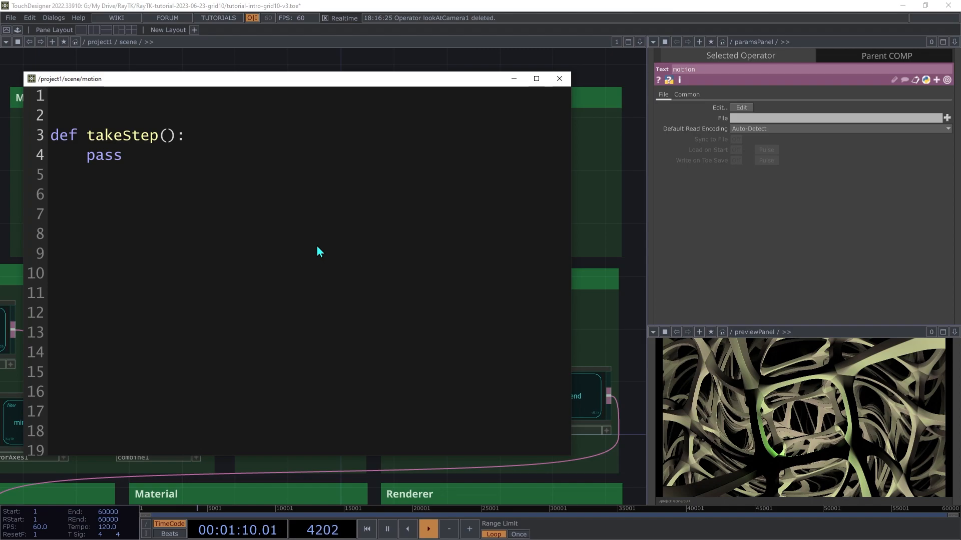
{"action": "type", "text": "impor"}
{"action": "key", "text": "BackSpace"}
{"action": "key", "text": "BackSpace"}
{"action": "key", "text": "BackSpace"}
{"action": "type", "text": "por"}
{"action": "type", "text": "ndom"}
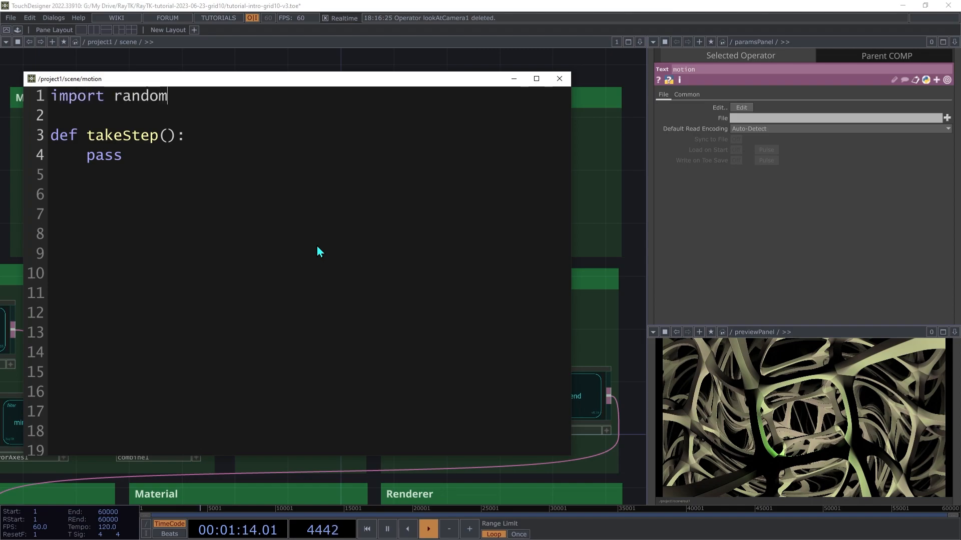
- Replace the pass placeholder in takeStep() with the line i = random.randint(0, 4)
{"action": "key", "text": "Down"}
{"action": "key", "text": "Down"}
{"action": "key", "text": "shift+Home"}
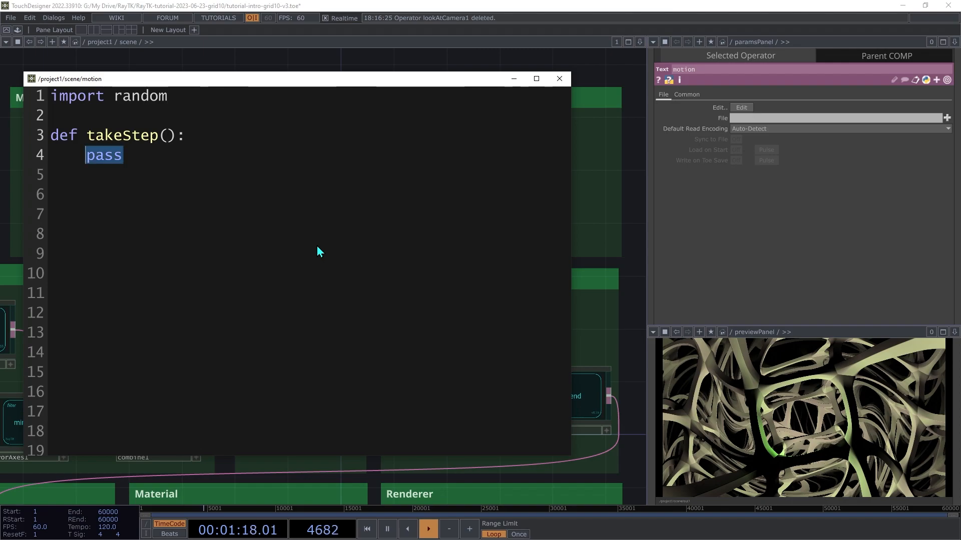
{"action": "key", "text": "BackSpace"}
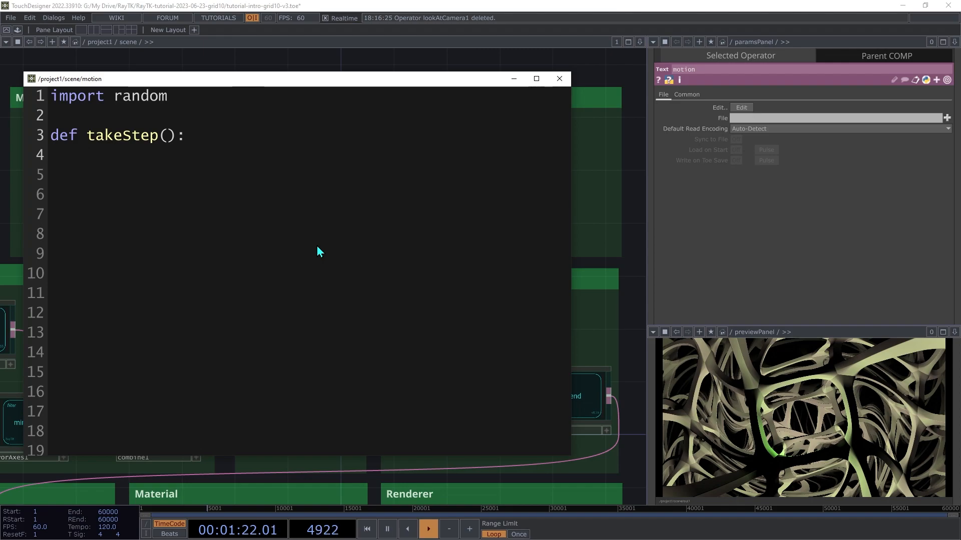
{"action": "type", "text": "i = rando"}
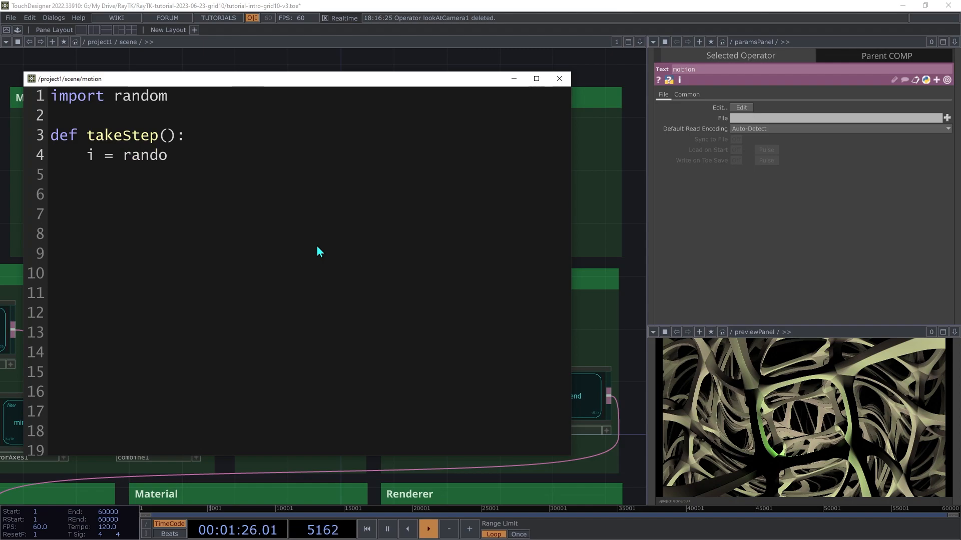
{"action": "type", "text": "m.randint"}
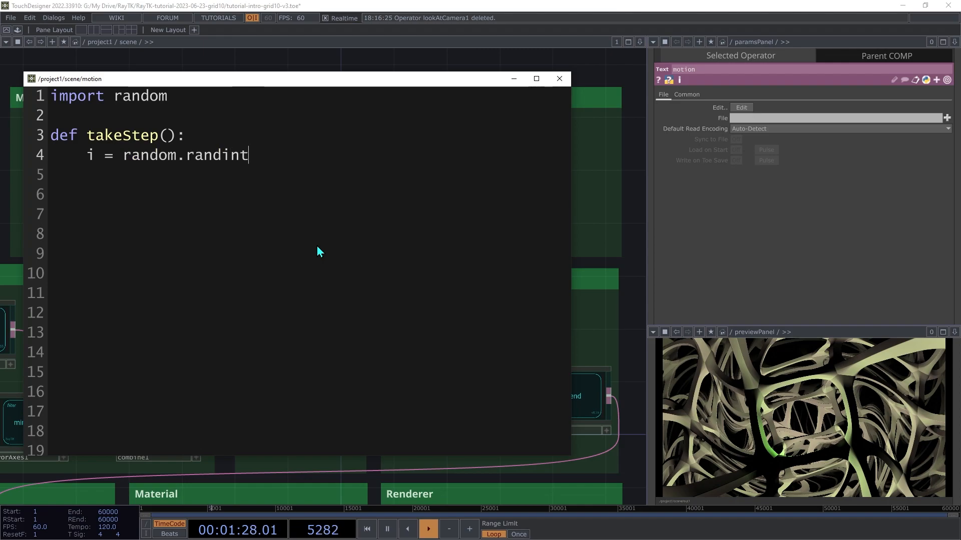
{"action": "type", "text": "(0, 4)"}
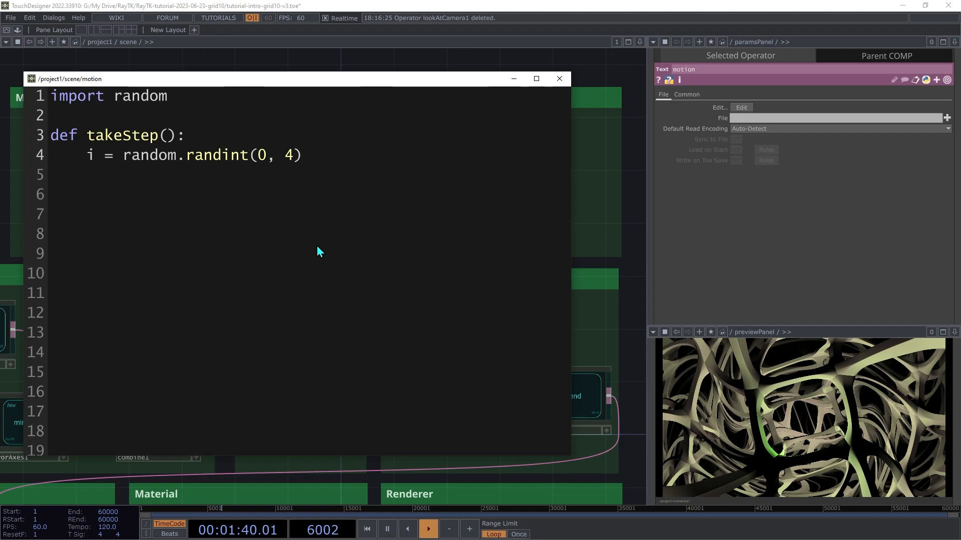
{"action": "key", "text": "Left"}
{"action": "key", "text": "Left"}
{"action": "key", "text": "Left"}
{"action": "key", "text": "Left"}
{"action": "key", "text": "Left"}
{"action": "key", "text": "Right"}
{"action": "key", "text": "Right"}
{"action": "key", "text": "Right"}
{"action": "key", "text": "Right"}
{"action": "key", "text": "Left"}
{"action": "key", "text": "Left"}
{"action": "key", "text": "Left"}
{"action": "key", "text": "Left"}
{"action": "key", "text": "Right"}
{"action": "key", "text": "Right"}
{"action": "key", "text": "Right"}
{"action": "key", "text": "Right"}
{"action": "key", "text": "Right"}
- Add the line p = op('position') below the random integer assignment in takeStep()
{"action": "key", "text": "Return"}
{"action": "type", "text": "p = "}
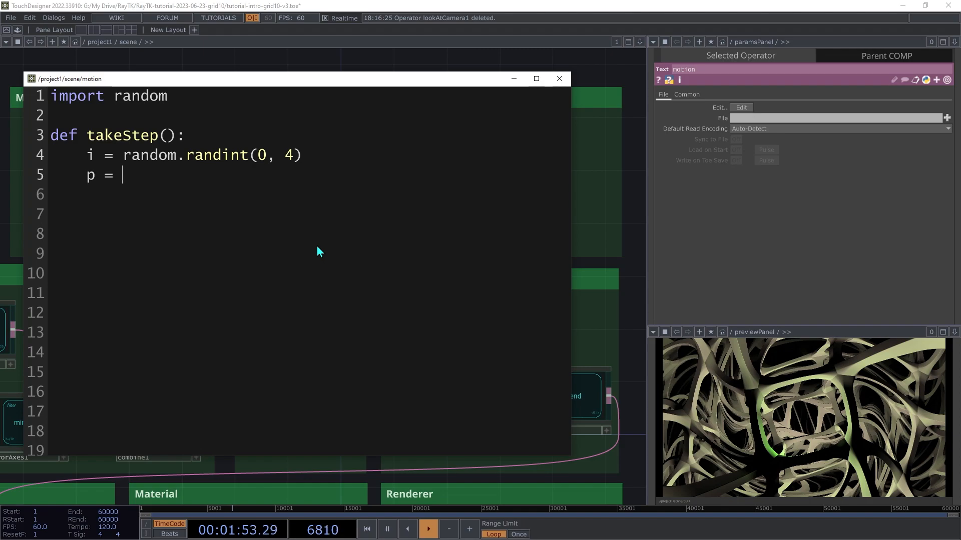
{"action": "type", "text": "op('position')"}
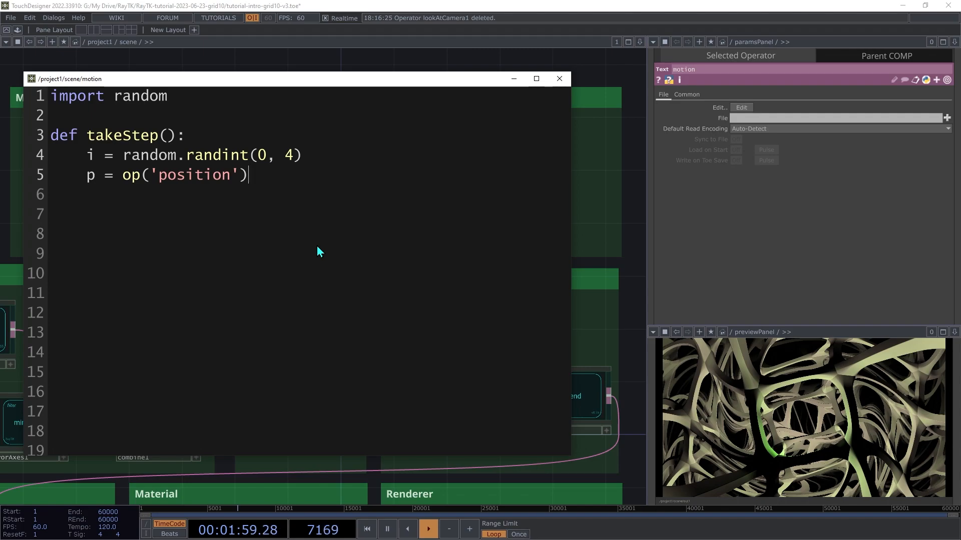
- Add an if branch for the case 0 that increases p.par.value0 by 1
{"action": "key", "text": "Return"}
{"action": "type", "text": "if == 0:"}
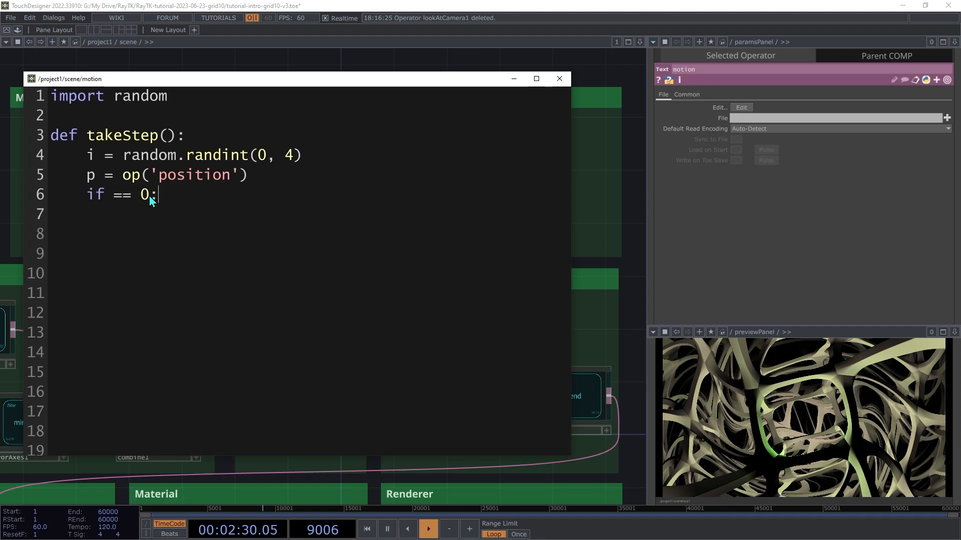
{"action": "key", "text": "Return"}
{"action": "type", "text": "p.par.value0"}
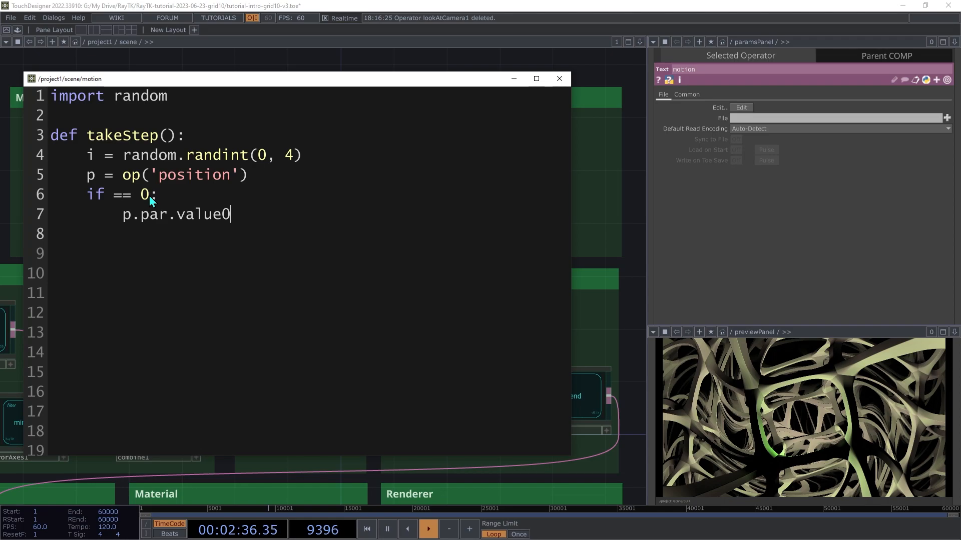
{"action": "type", "text": " += 1"}
- Start an elif line after the first branch and insert the missing variable i into the if condition, making it i == 0
{"action": "key", "text": "Return"}
{"action": "key", "text": "BackSpace"}
{"action": "type", "text": "elif =="}
{"action": "key", "text": "BackSpace"}
{"action": "key", "text": "BackSpace"}
{"action": "key", "text": "BackSpace"}
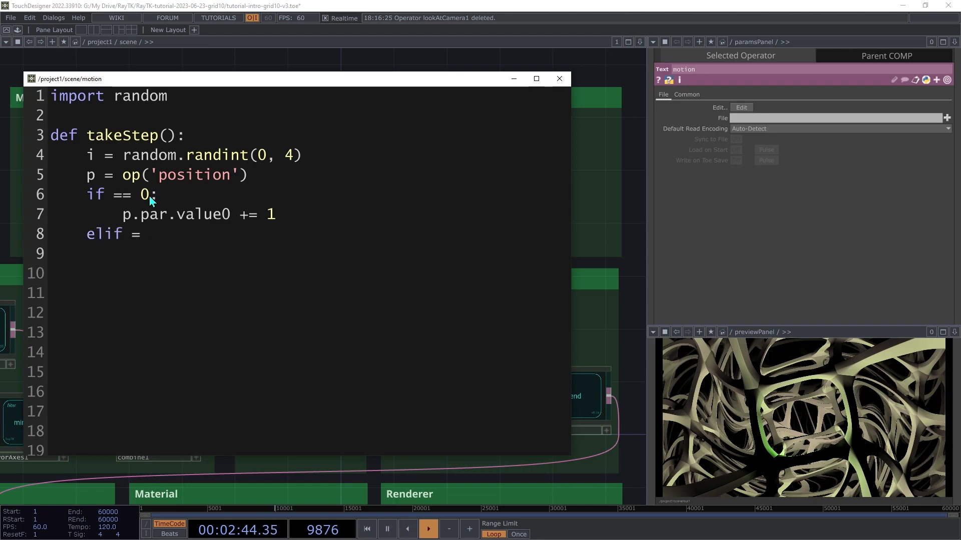
{"action": "key", "text": "Up"}
{"action": "key", "text": "Up"}
{"action": "key", "text": "Left"}
{"action": "key", "text": "Left"}
{"action": "type", "text": "i"}
- Complete the elif branch with the condition i == 1 and the body p.par.value0 -= 1
{"action": "key", "text": "Down"}
{"action": "key", "text": "Down"}
{"action": "type", "text": "i == 1"}
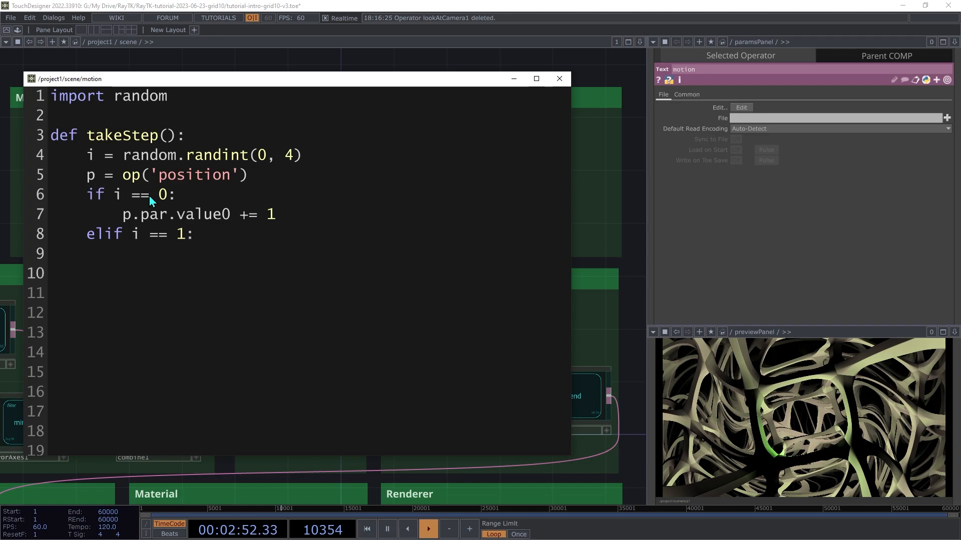
{"action": "key", "text": "Return"}
{"action": "type", "text": "p.par.value0"}
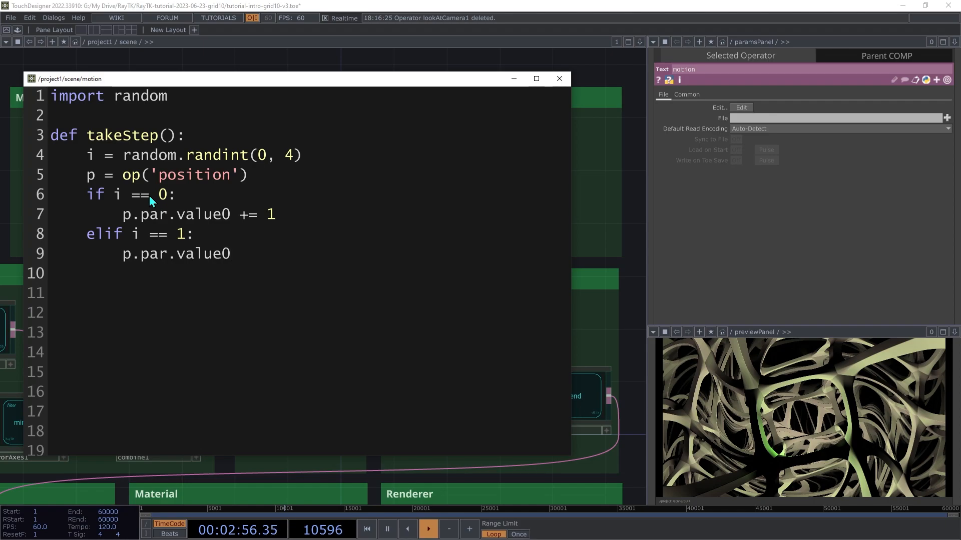
{"action": "type", "text": " -= 1"}
- Add an elif i == 2 branch with the body p.par.value1 += 1
{"action": "key", "text": "Return"}
{"action": "key", "text": "BackSpace"}
{"action": "type", "text": "elif i =="}
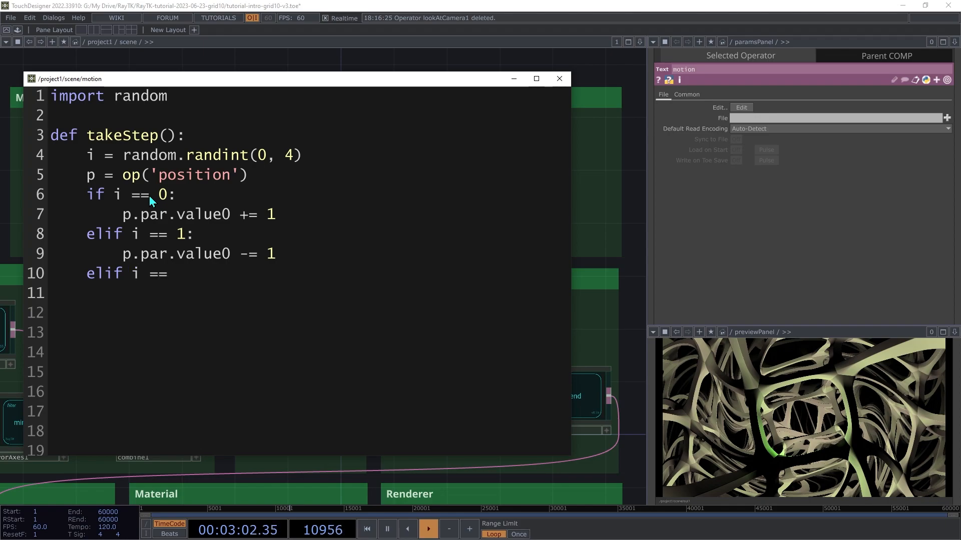
{"action": "type", "text": " 2:"}
{"action": "key", "text": "Return"}
{"action": "type", "text": "p.p"}
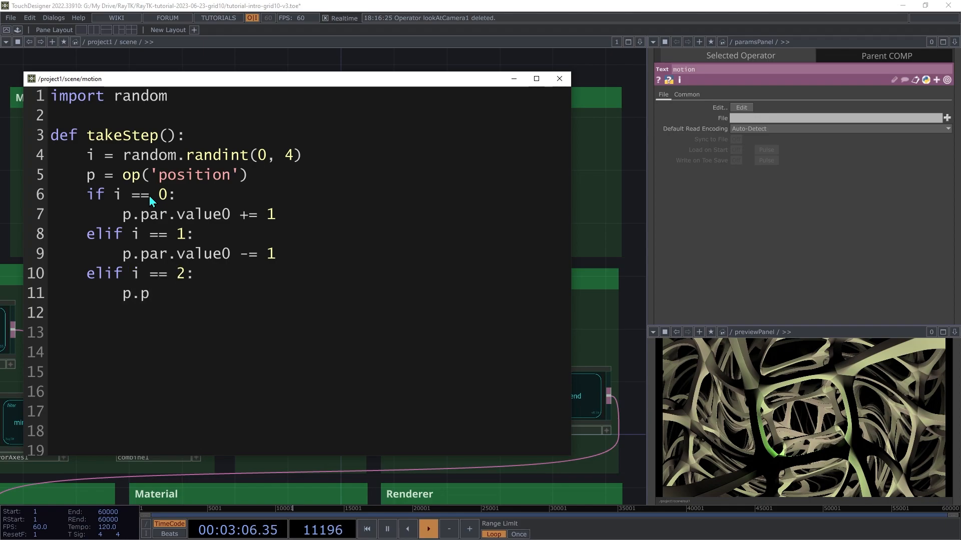
{"action": "type", "text": "ar.value1"}
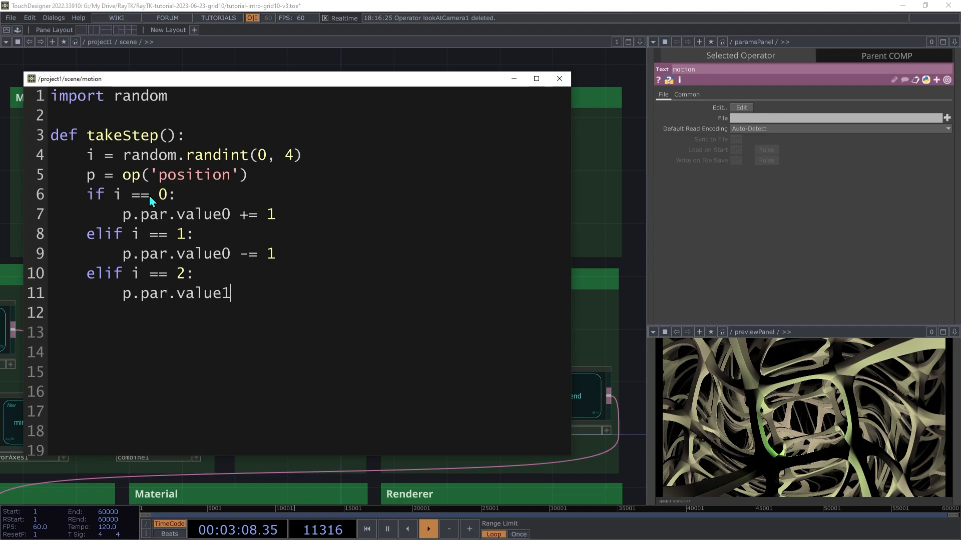
{"action": "type", "text": " += 1     "}
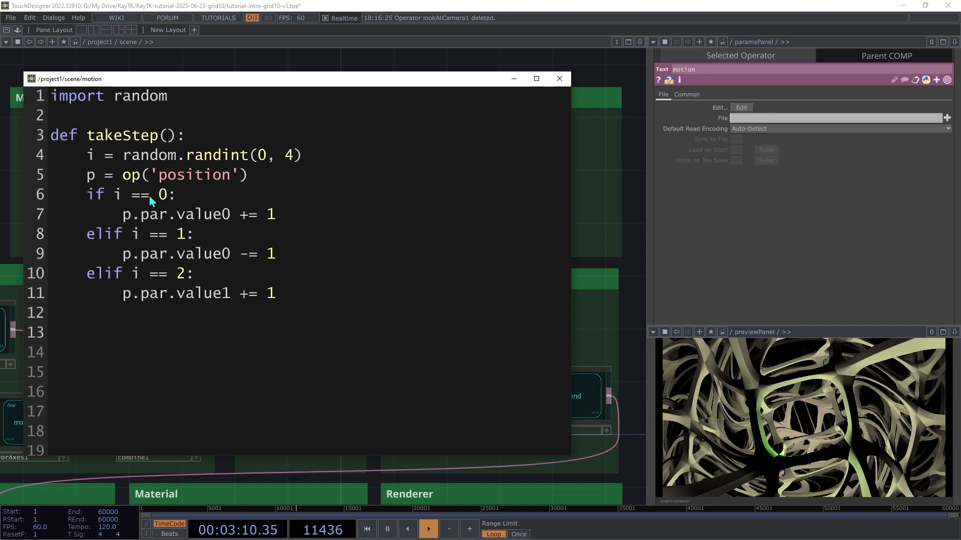
- Add an elif i == 3 branch that decreases value1 by 1
{"action": "type", "text": "elif i == 3:"}
{"action": "key", "text": "Return"}
{"action": "type", "text": "p.ar.value1 -= 1"}
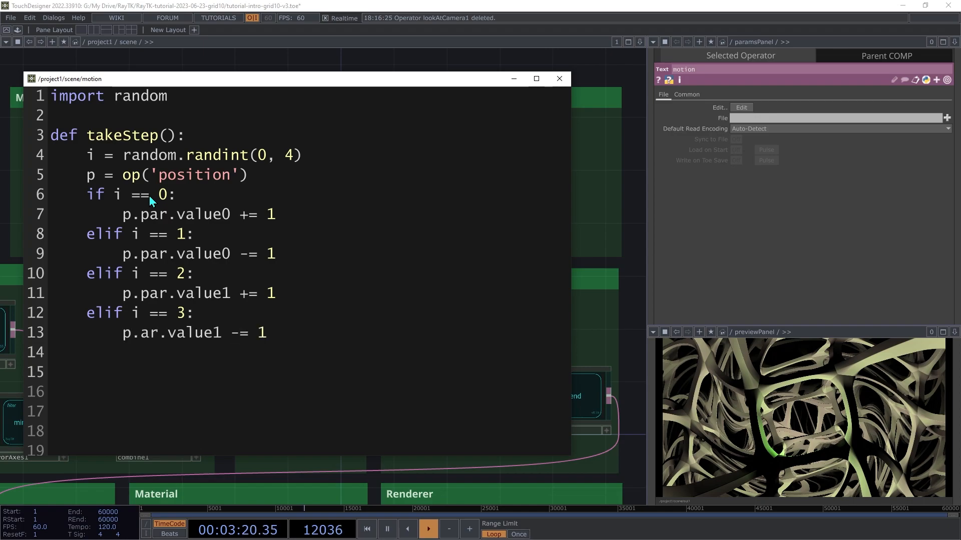
- Add a final else branch with the body p.par.value2 += 1
{"action": "key", "text": "Return"}
{"action": "key", "text": "BackSpace"}
{"action": "type", "text": "else:     p.pa"}
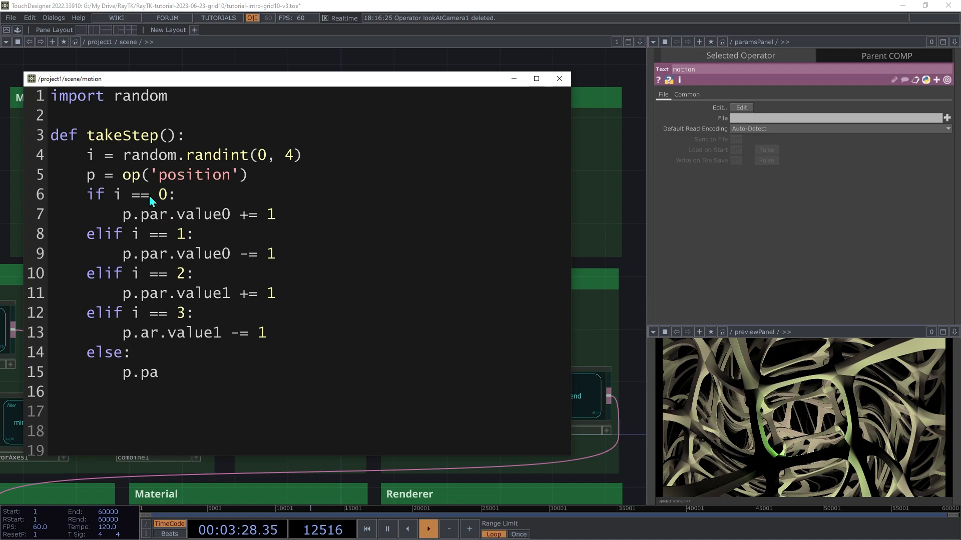
{"action": "type", "text": "r.value2 += 1"}
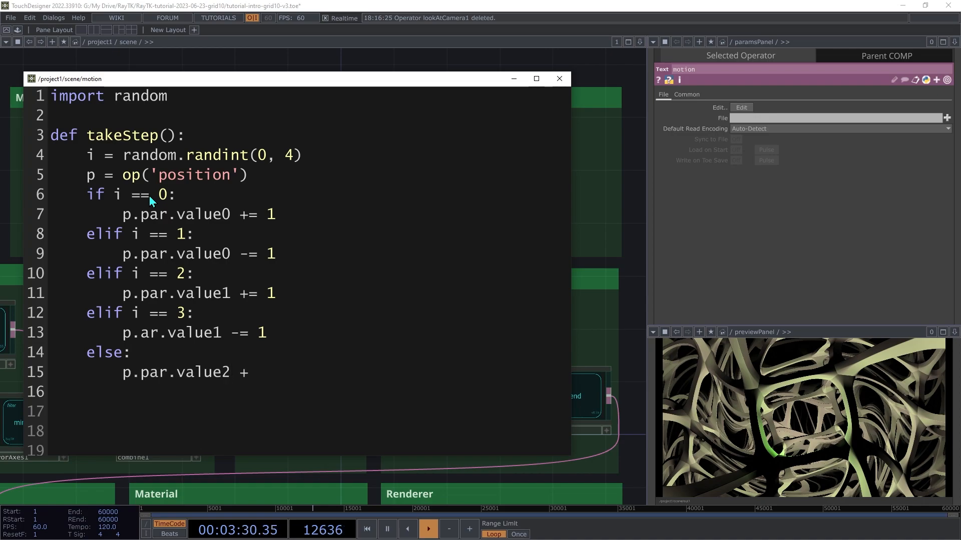
- Correct p.ar to p.par in the i == 3 branch and close the motion script's viewer window
{"action": "key", "text": "Up"}
{"action": "key", "text": "Up"}
{"action": "key", "text": "Left"}
{"action": "key", "text": "Left"}
{"action": "key", "text": "Left"}
{"action": "key", "text": "Left"}
{"action": "key", "text": "Left"}
{"action": "key", "text": "Left"}
{"action": "key", "text": "Left"}
{"action": "key", "text": "Left"}
{"action": "key", "text": "Left"}
{"action": "key", "text": "Left"}
{"action": "key", "text": "Left"}
{"action": "key", "text": "Left"}
{"action": "key", "text": "Left"}
{"action": "key", "text": "Left"}
{"action": "type", "text": "p"}
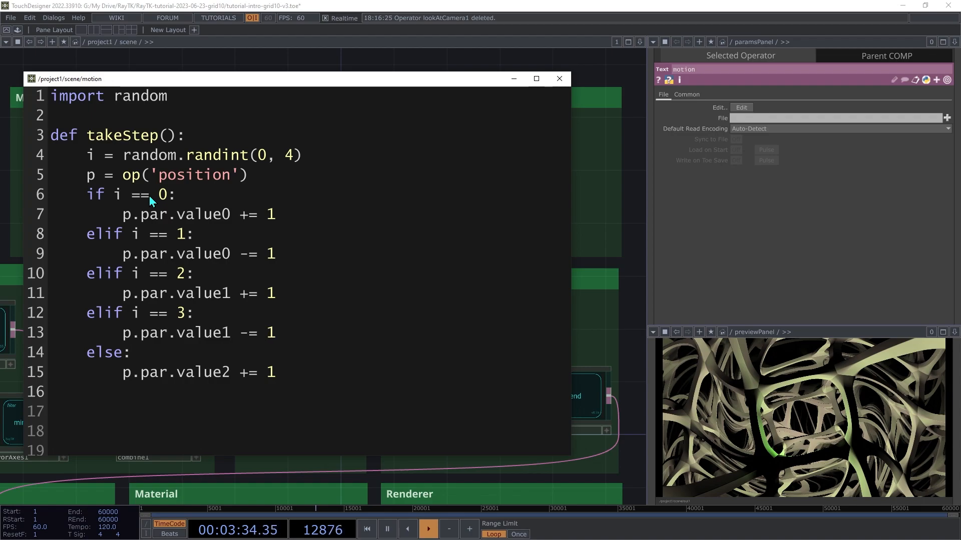
{"action": "left_click", "coordinate": [183, 418]}
{"action": "left_click", "coordinate": [559, 78]}
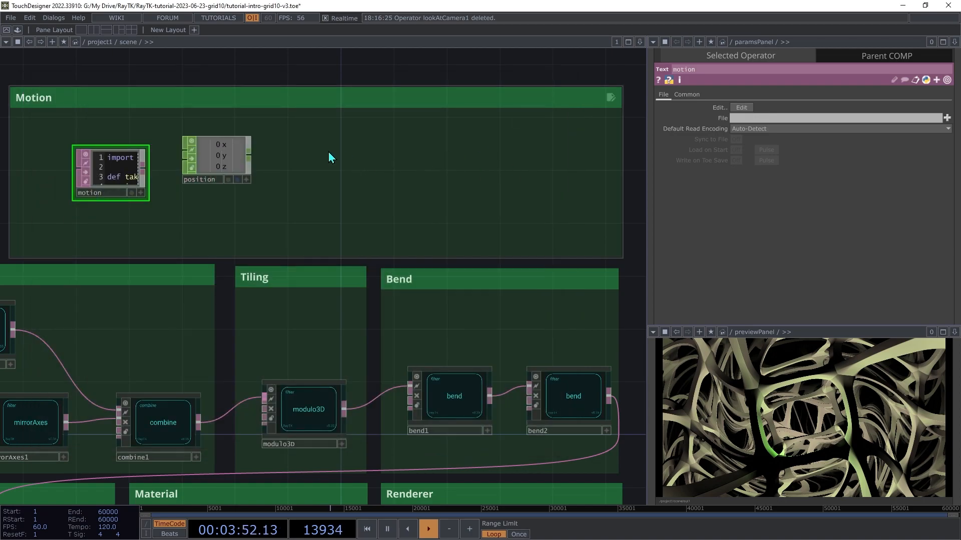
- Rearrange the motion and position operators side by side in the Motion group, leaving free space in front of motion
{"action": "left_click_drag", "start_coordinate": [230, 156], "coordinate": [282, 164]}
{"action": "left_click_drag", "start_coordinate": [111, 185], "coordinate": [177, 180]}
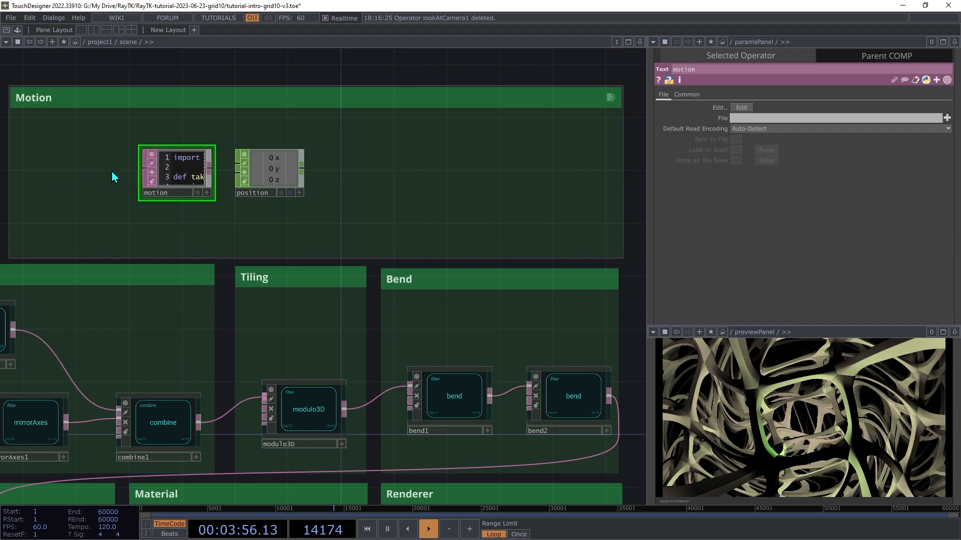
{"action": "left_click_drag", "start_coordinate": [365, 127], "coordinate": [161, 184]}
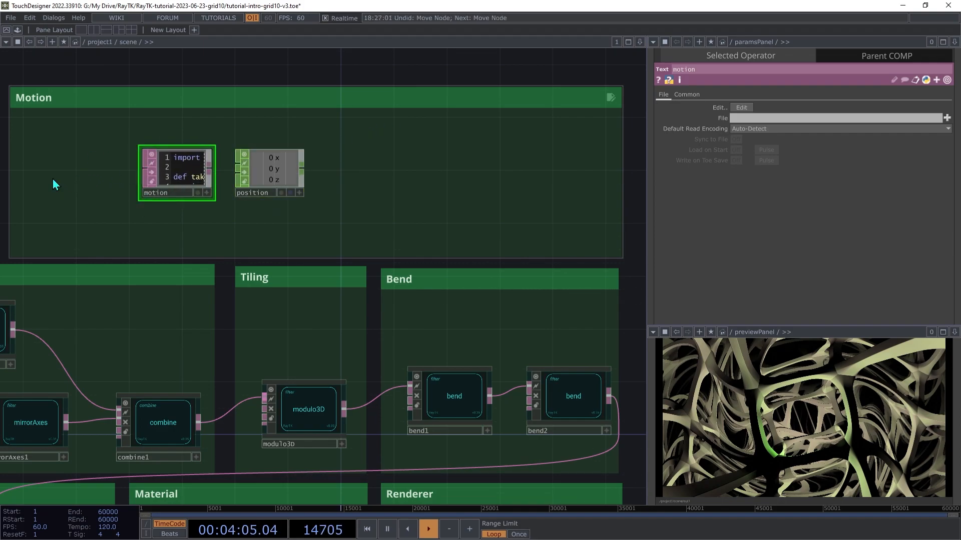
{"action": "left_click_drag", "start_coordinate": [63, 178], "coordinate": [385, 159]}
{"action": "left_click_drag", "start_coordinate": [175, 175], "coordinate": [188, 162]}
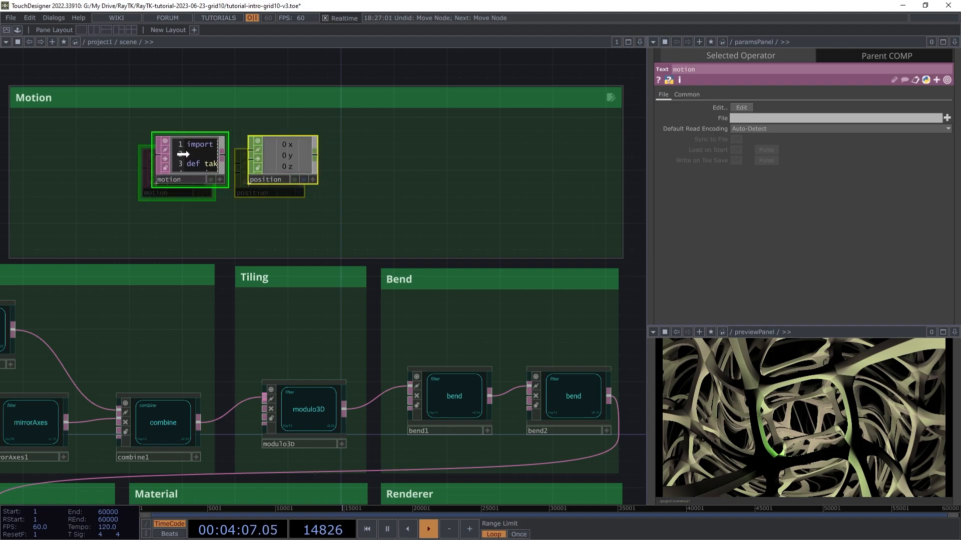
{"action": "left_click", "coordinate": [56, 183]}
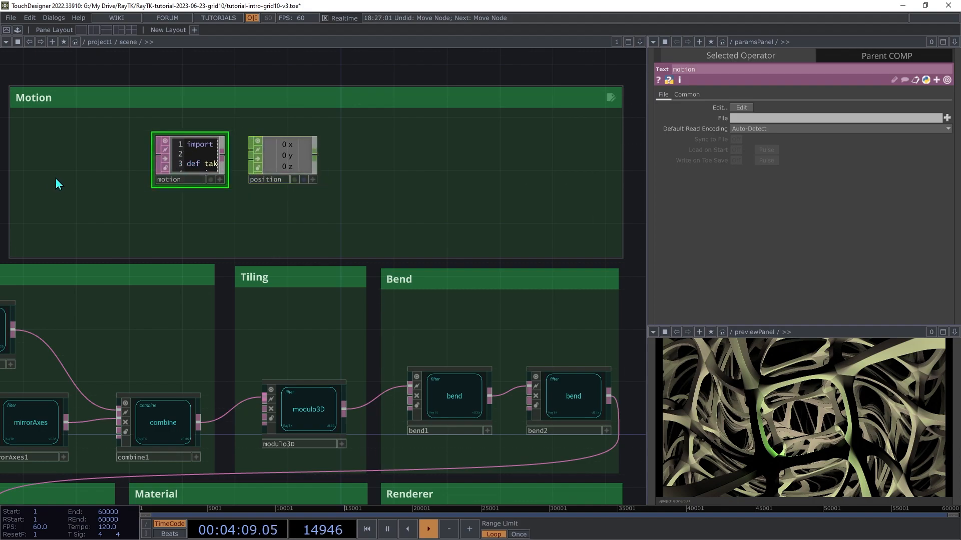
- Create an LFO CHOP in the Motion group in front of the motion DAT
{"action": "key", "text": "Tab"}
{"action": "key", "text": "Tab"}
{"action": "key", "text": "Tab"}
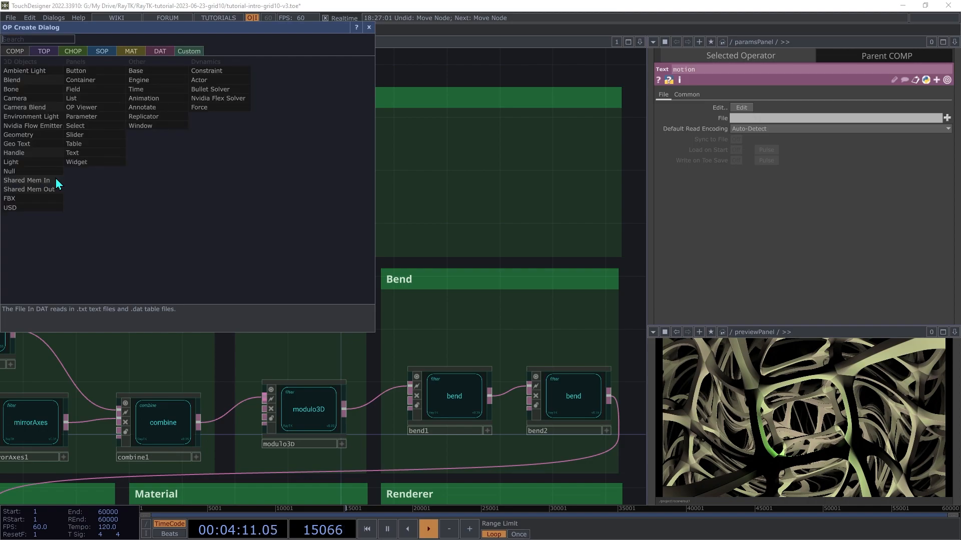
{"action": "key", "text": "Tab"}
{"action": "key", "text": "Tab"}
{"action": "type", "text": "lfo"}
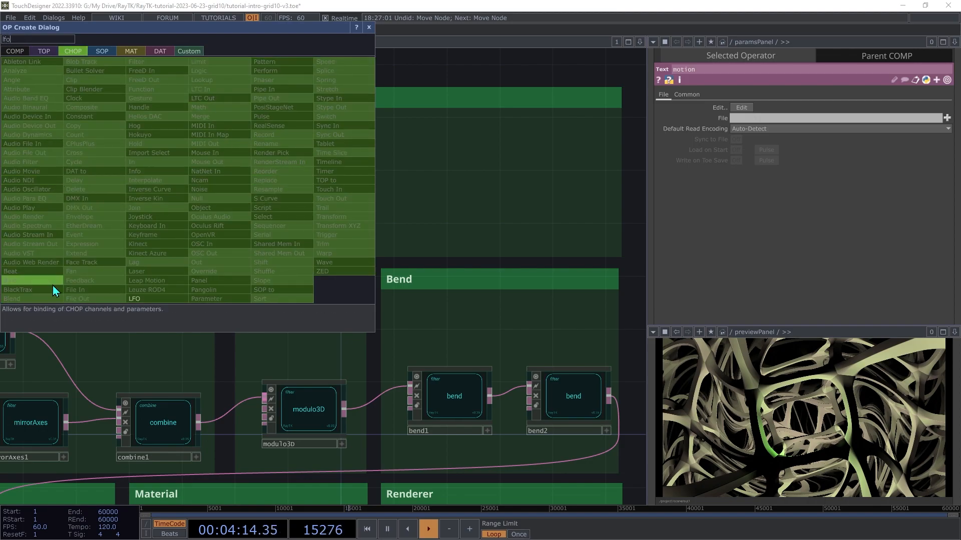
{"action": "left_click", "coordinate": [150, 299]}
{"action": "left_click", "coordinate": [100, 163]}
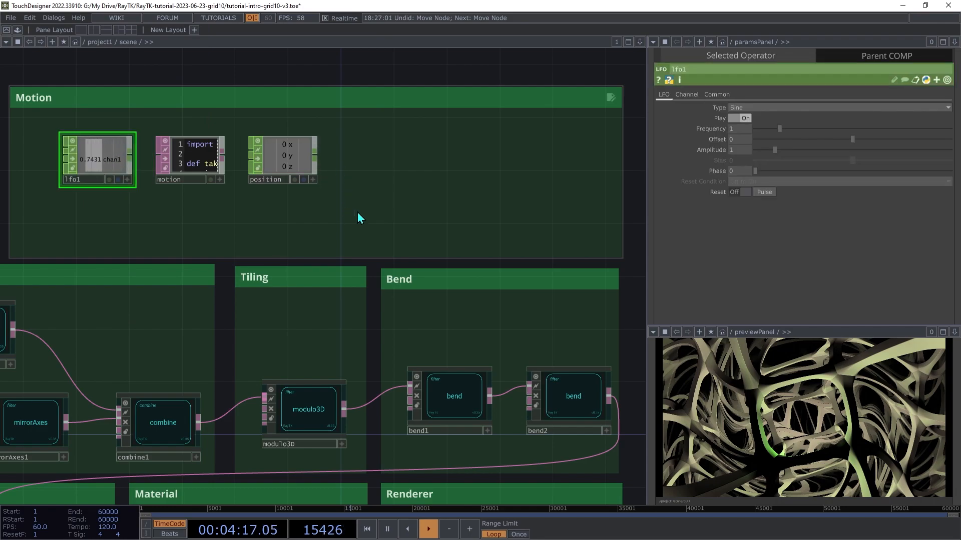
- Set the LFO's Type to Pulse and its Frequency to 0.5
{"action": "left_click", "coordinate": [752, 108]}
{"action": "left_click", "coordinate": [752, 165]}
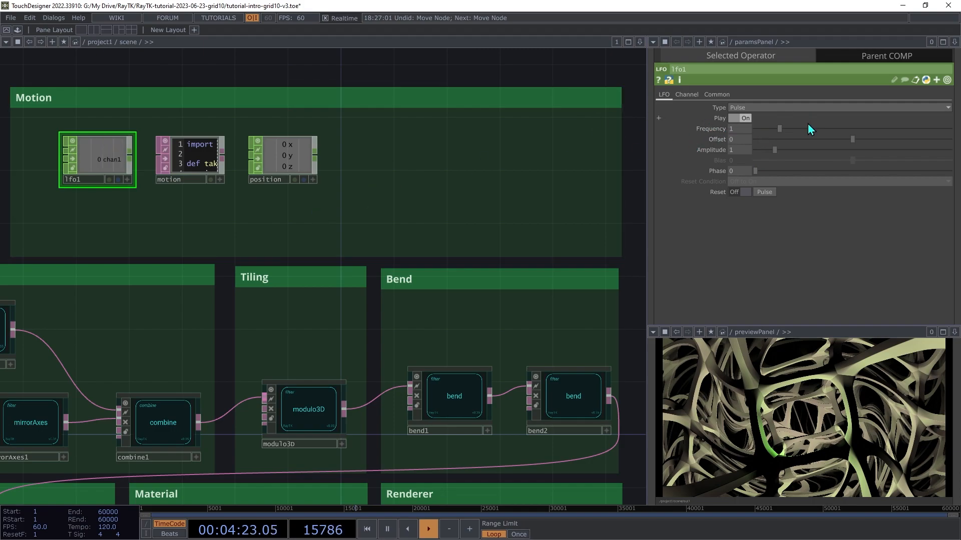
{"action": "left_click", "coordinate": [738, 130]}
{"action": "type", "text": "0.5"}
{"action": "key", "text": "Tab"}
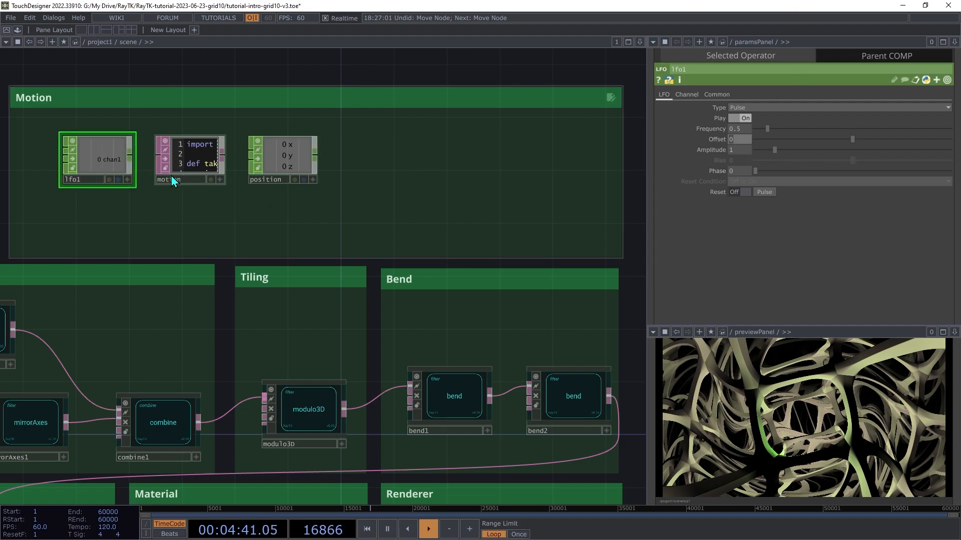
- Create a CHOP Execute DAT from the LFO's output and place it below the LFO in the Motion group
{"action": "left_click", "coordinate": [131, 158]}
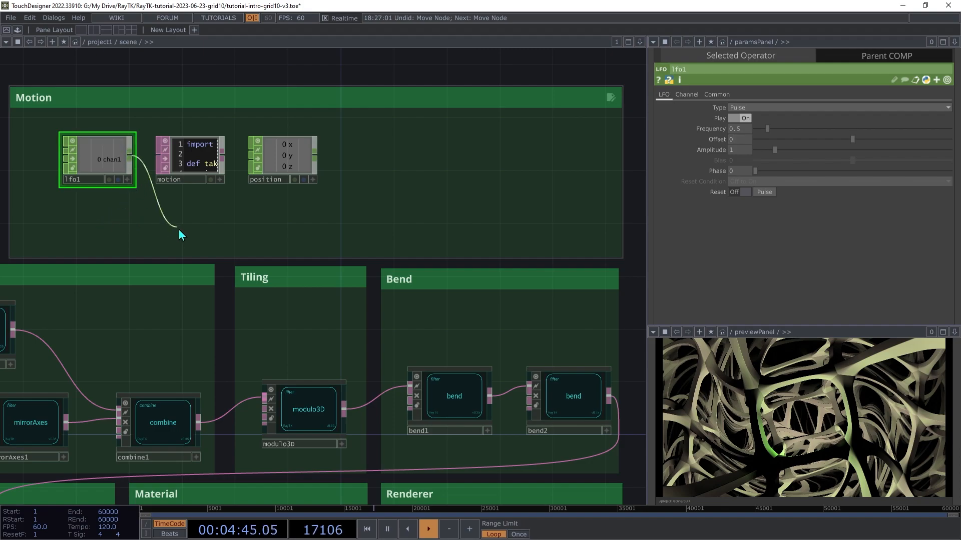
{"action": "left_click", "coordinate": [181, 227]}
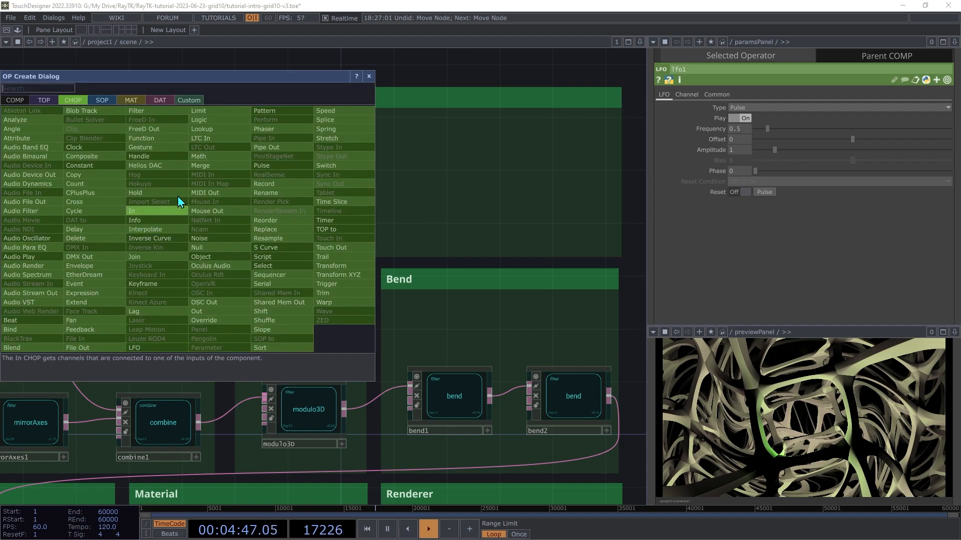
{"action": "left_click", "coordinate": [160, 100]}
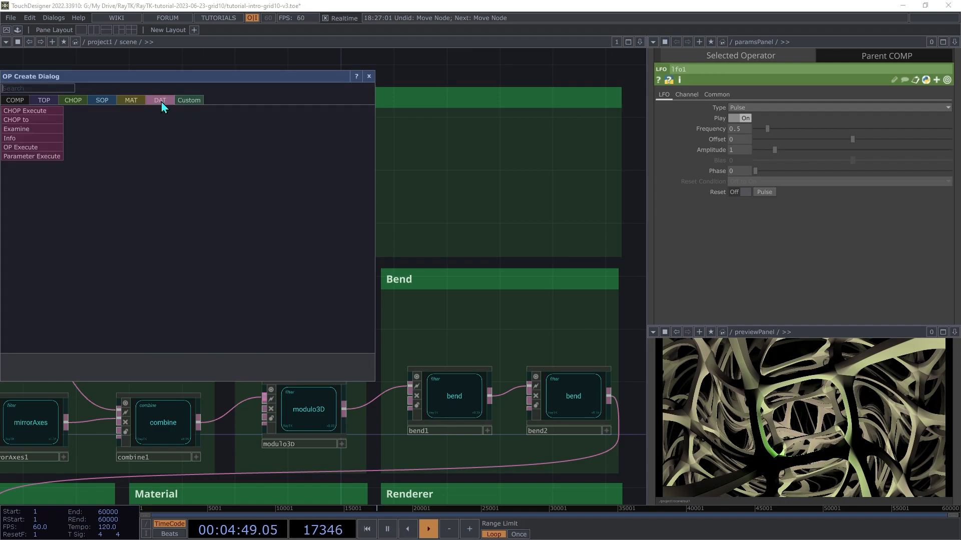
{"action": "left_click", "coordinate": [49, 111]}
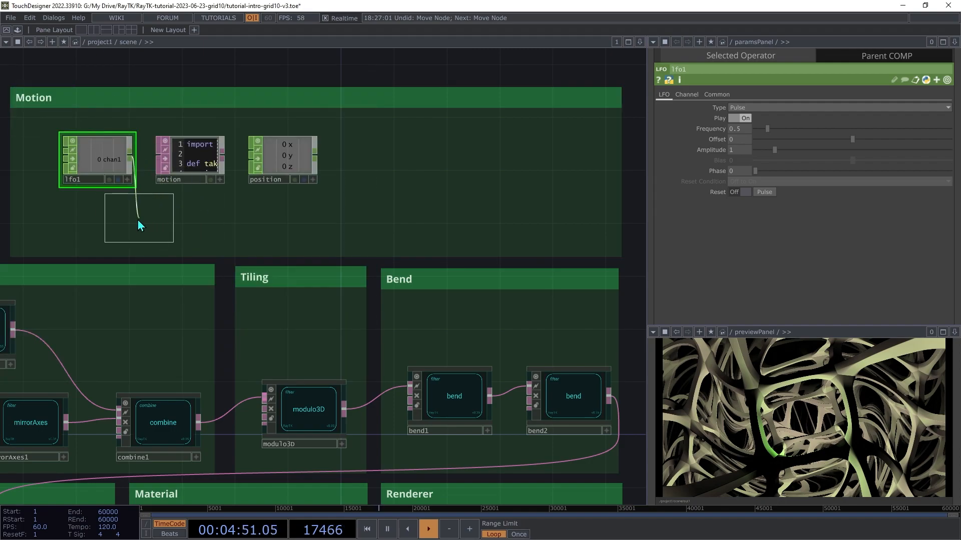
{"action": "left_click", "coordinate": [118, 226]}
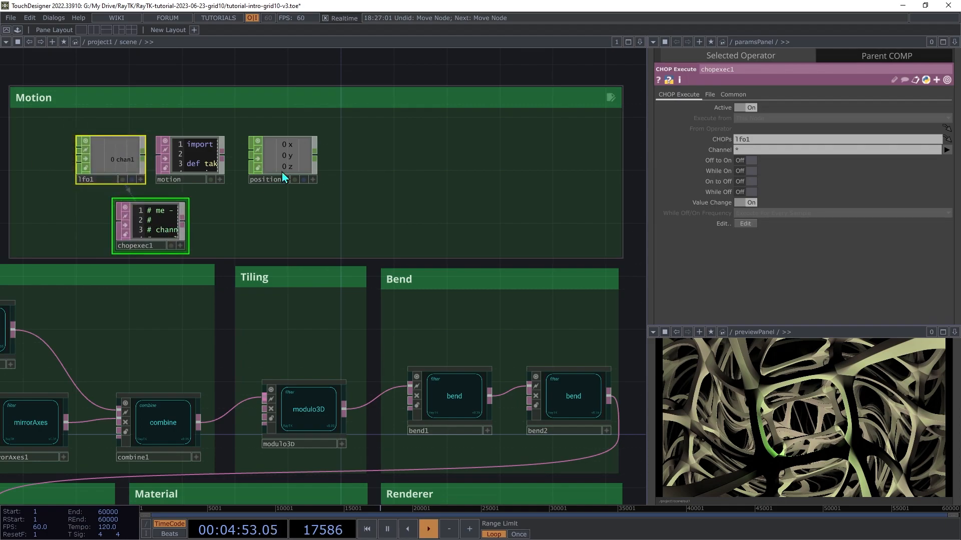
- Rearrange the Motion group, moving motion and position further along and stacking the CHOP Execute directly below the LFO
{"action": "left_click_drag", "start_coordinate": [422, 136], "coordinate": [197, 158]}
{"action": "left_click_drag", "start_coordinate": [197, 158], "coordinate": [224, 159]}
{"action": "left_click_drag", "start_coordinate": [162, 223], "coordinate": [120, 224]}
{"action": "left_click_drag", "start_coordinate": [127, 163], "coordinate": [119, 149]}
{"action": "left_click_drag", "start_coordinate": [123, 231], "coordinate": [122, 218]}
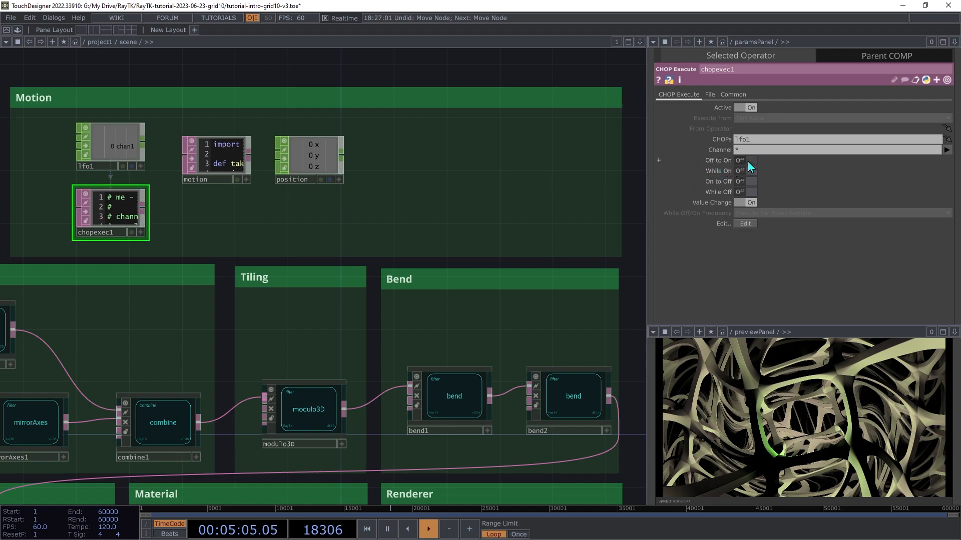
- Set the CHOP Execute to respond to Off to On instead of Value Change, and open its script in an enlarged viewer window
{"action": "left_click", "coordinate": [749, 202]}
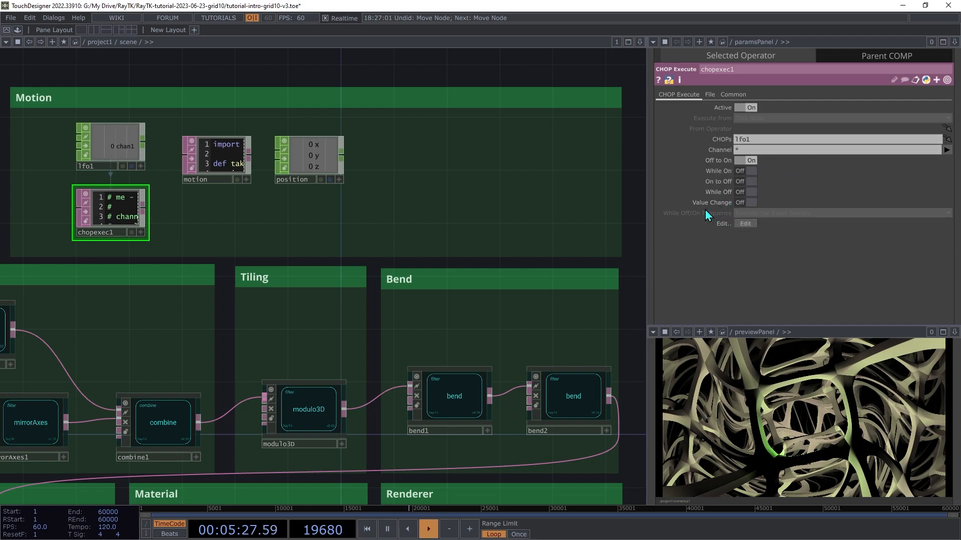
{"action": "right_click", "coordinate": [118, 208]}
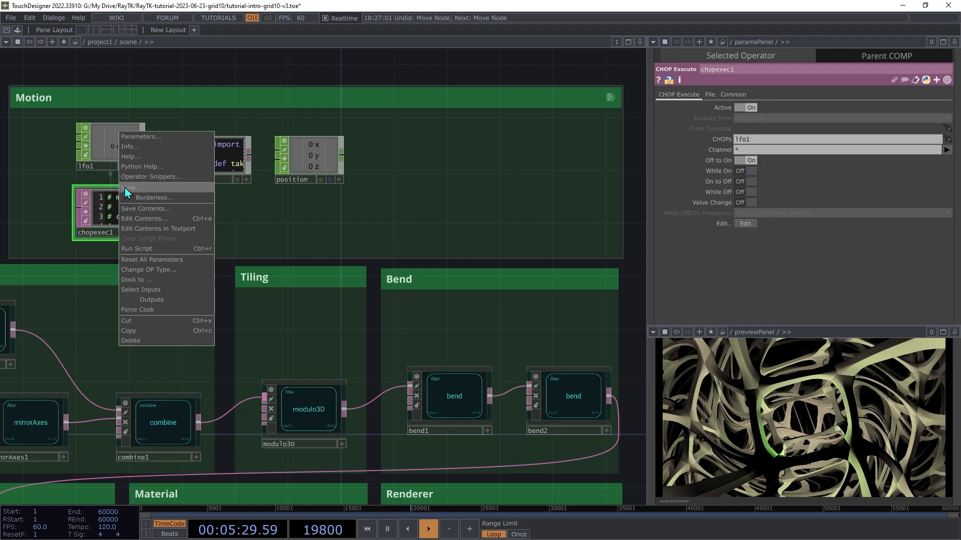
{"action": "left_click", "coordinate": [129, 194]}
{"action": "left_click_drag", "start_coordinate": [223, 265], "coordinate": [451, 408]}
{"action": "scroll", "coordinate": [246, 265], "scroll_direction": "up", "scroll_amount": 2, "text": "ctrl"}
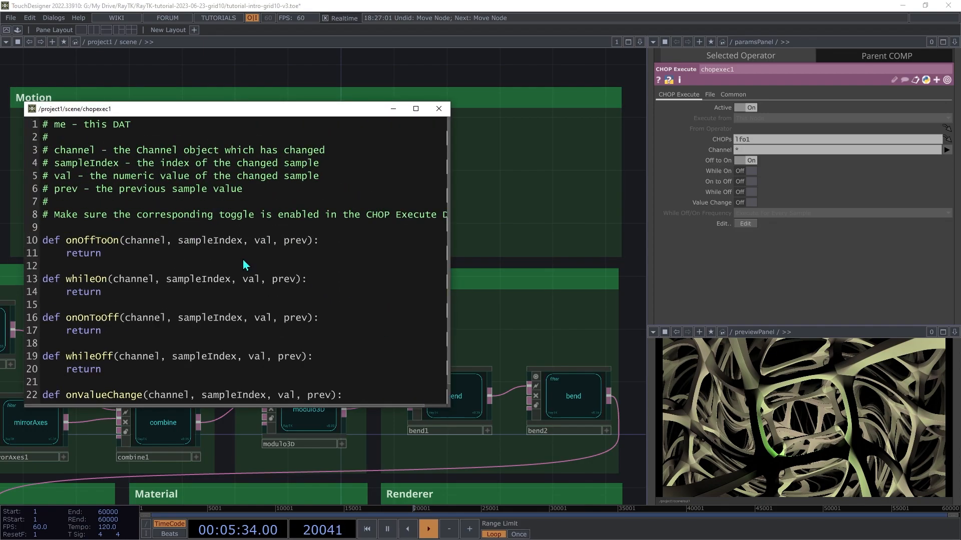
{"action": "scroll", "coordinate": [246, 269], "scroll_direction": "down", "scroll_amount": 1, "text": "ctrl"}
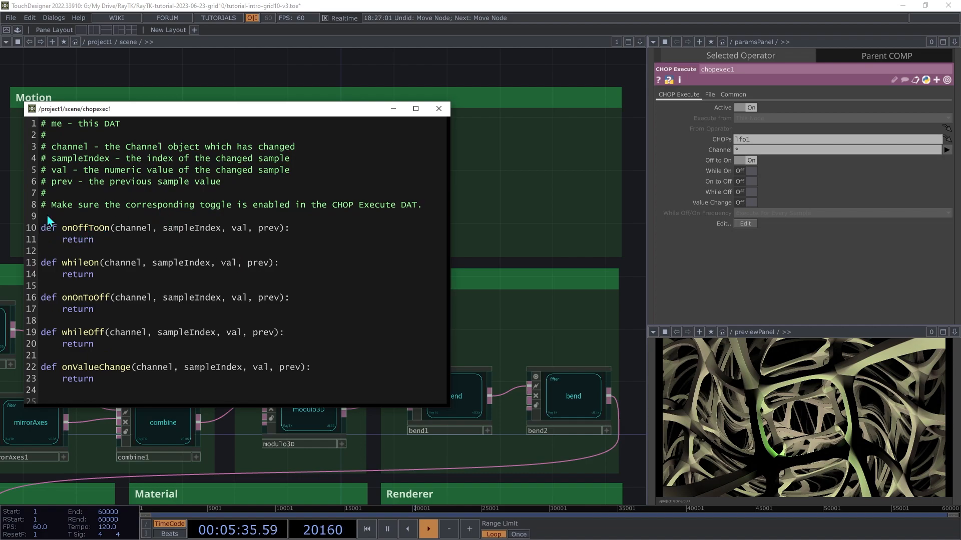
- Delete the header comments and every callback except onOffToOn from the CHOP Execute script
{"action": "left_click_drag", "start_coordinate": [41, 216], "coordinate": [40, 123]}
{"action": "key", "text": "Delete"}
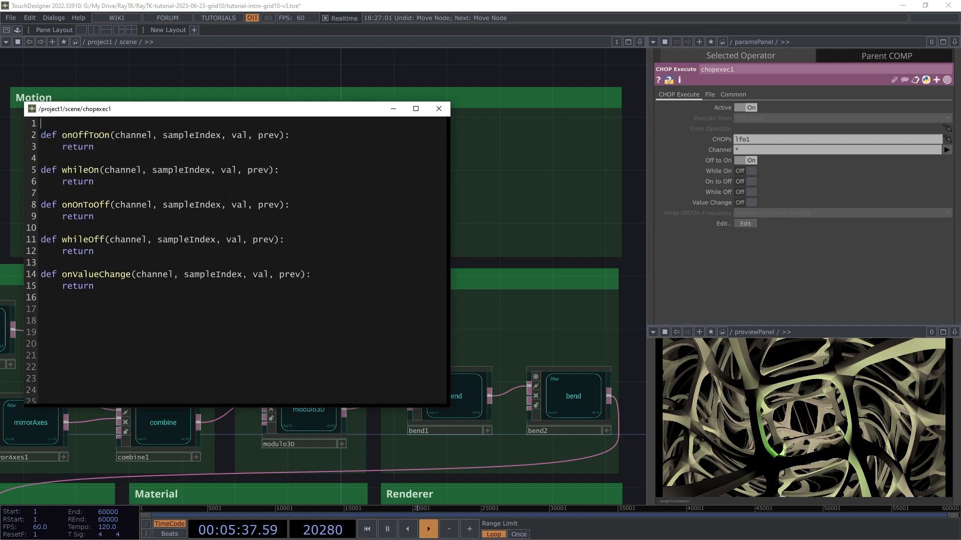
{"action": "key", "text": "Delete"}
{"action": "left_click_drag", "start_coordinate": [41, 158], "coordinate": [93, 285]}
{"action": "key", "text": "Delete"}
- Replace the return statement in onOffToOn with mod.motion.takeStep() and close the script window
{"action": "key", "text": "shift+Home"}
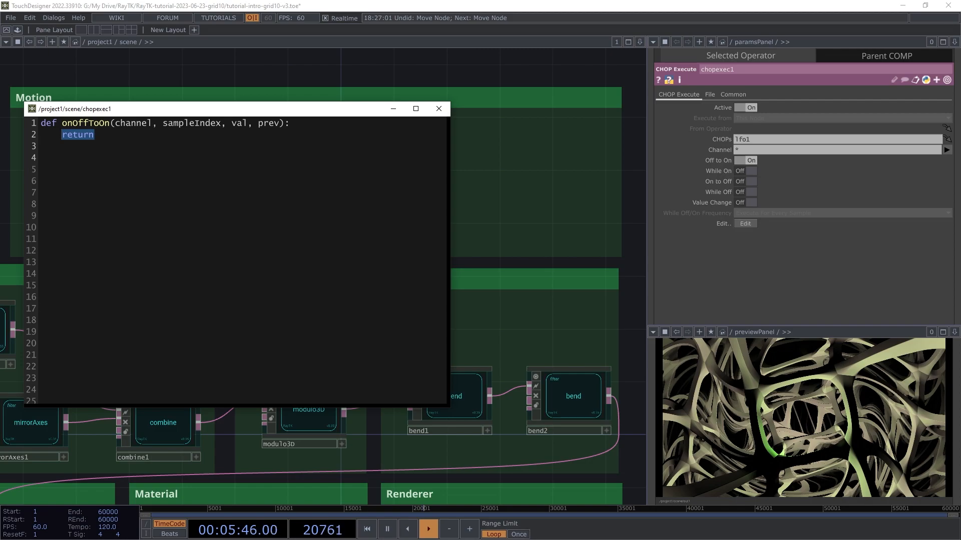
{"action": "type", "text": "mod.motion.takeStep("}
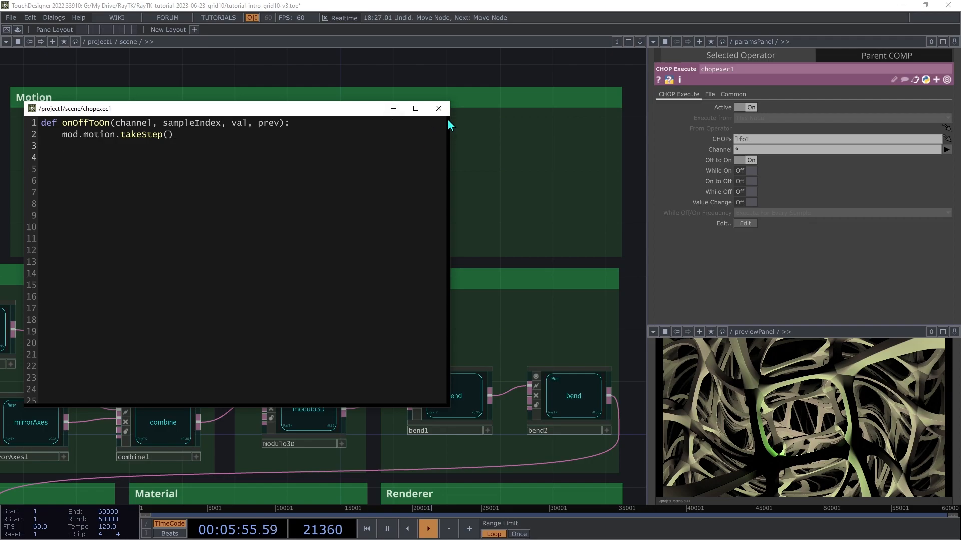
{"action": "left_click", "coordinate": [438, 109]}
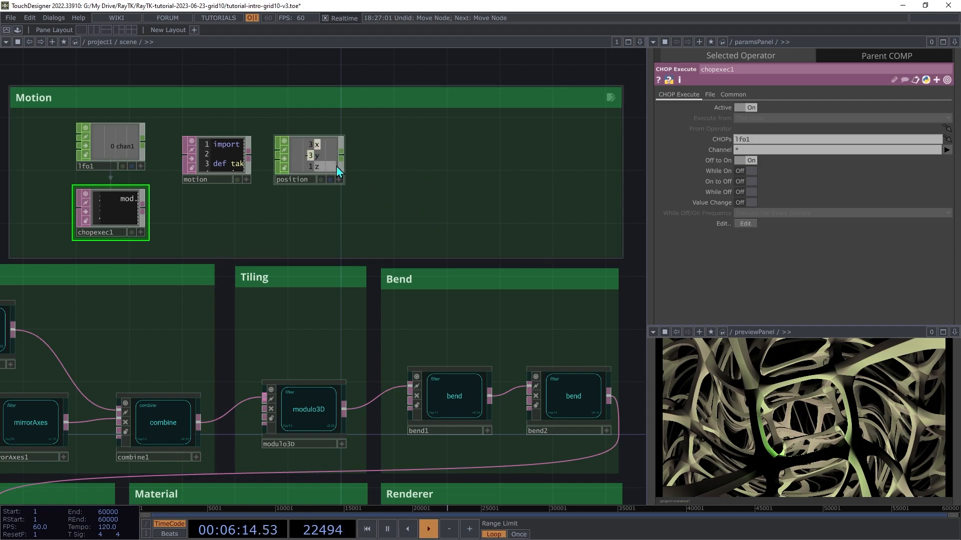
- Create a Filter CHOP from the position operator's output and place it beside position in the Motion group
{"action": "left_click", "coordinate": [314, 156]}
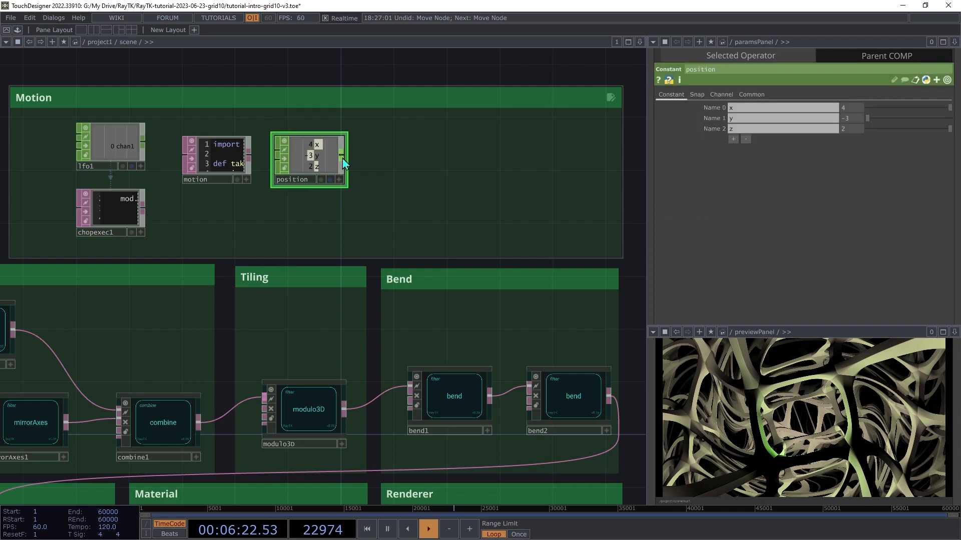
{"action": "left_click", "coordinate": [342, 158]}
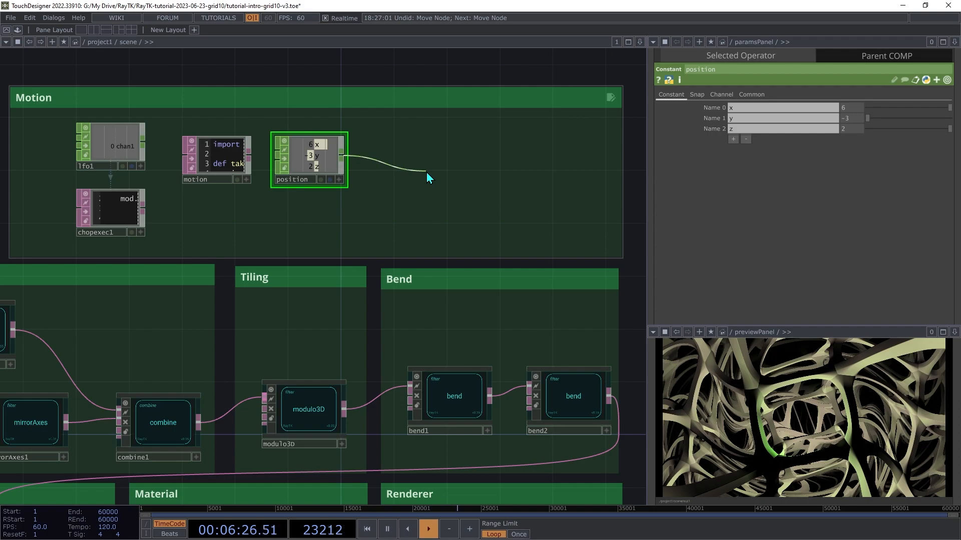
{"action": "left_click", "coordinate": [427, 174]}
{"action": "type", "text": "fil"}
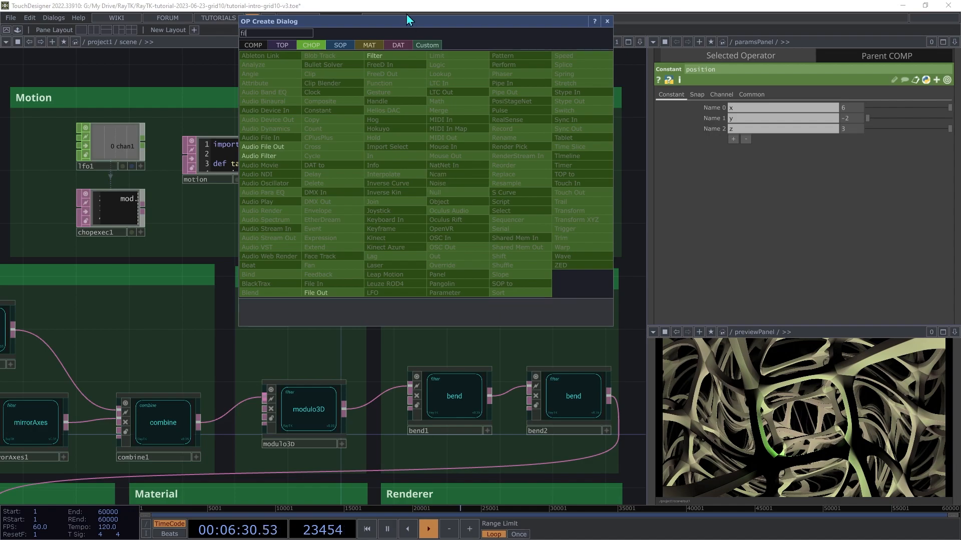
{"action": "left_click", "coordinate": [393, 56]}
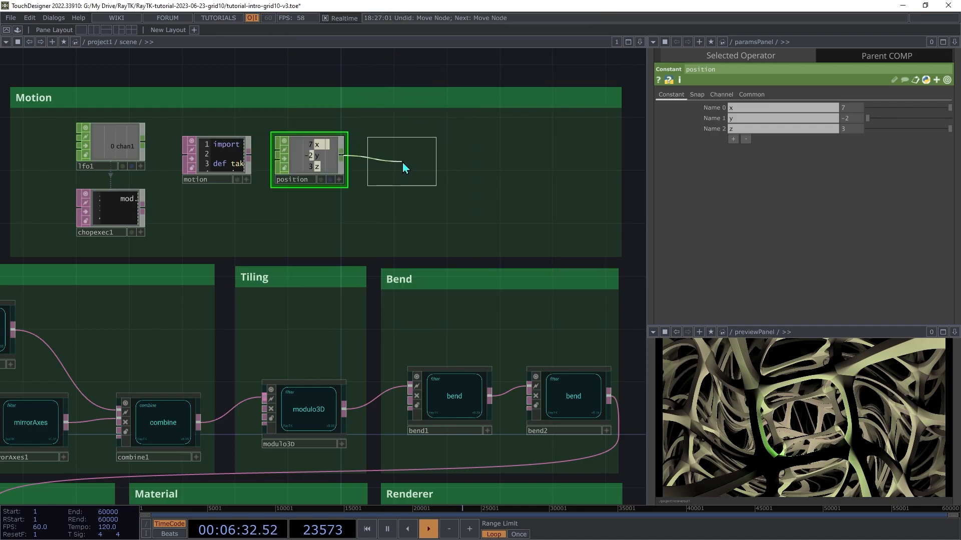
{"action": "left_click", "coordinate": [405, 158]}
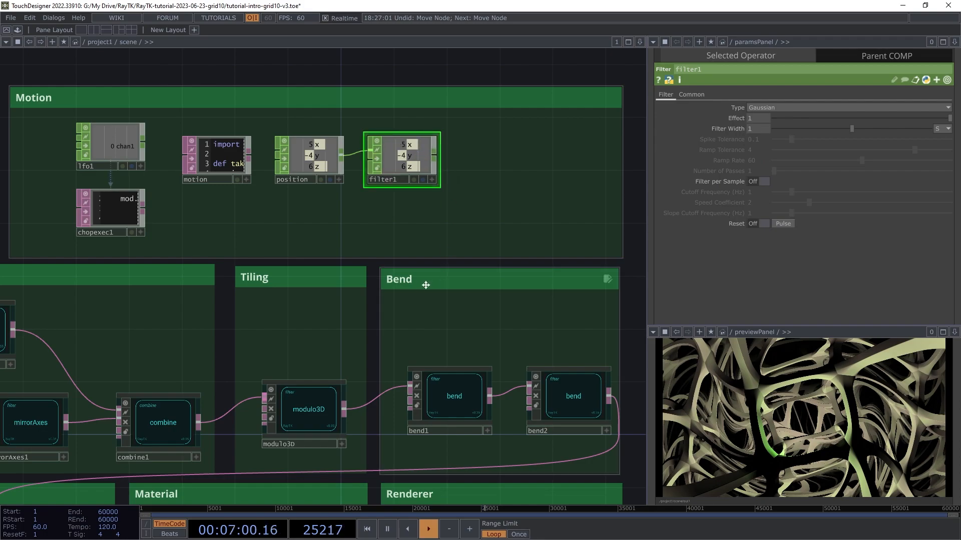
- Create a Parameter CHOP below the Filter in the Motion group and set its ParGroups to Grid Size
{"action": "left_click", "coordinate": [313, 407]}
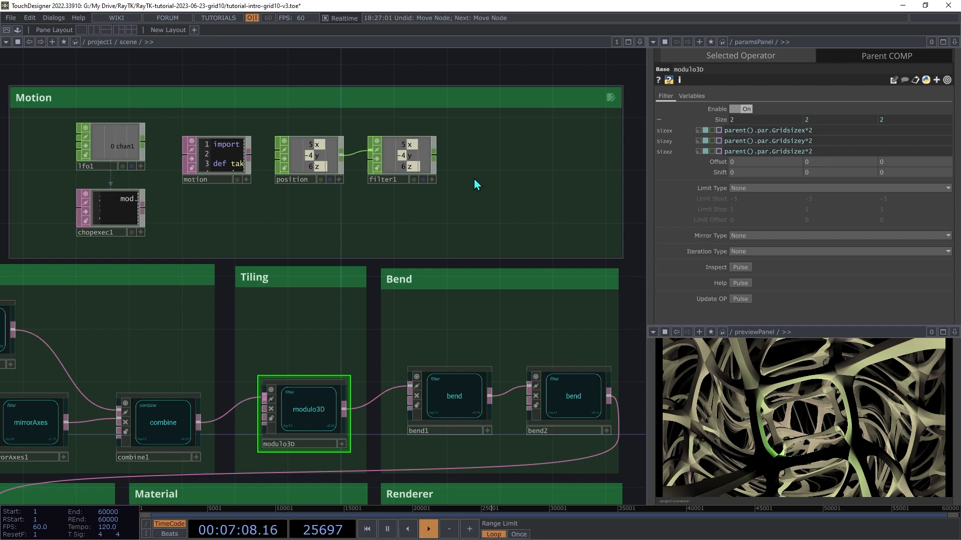
{"action": "key", "text": "Tab"}
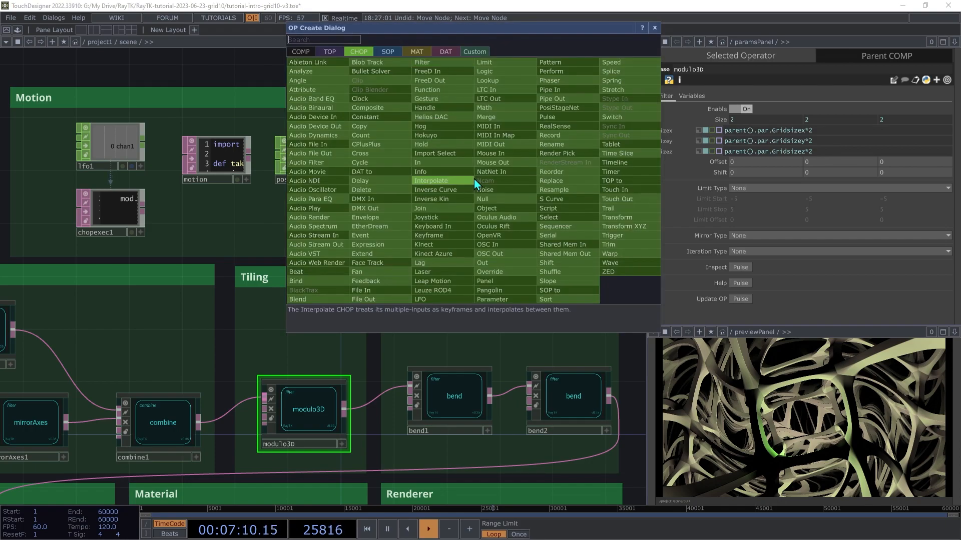
{"action": "type", "text": "par"}
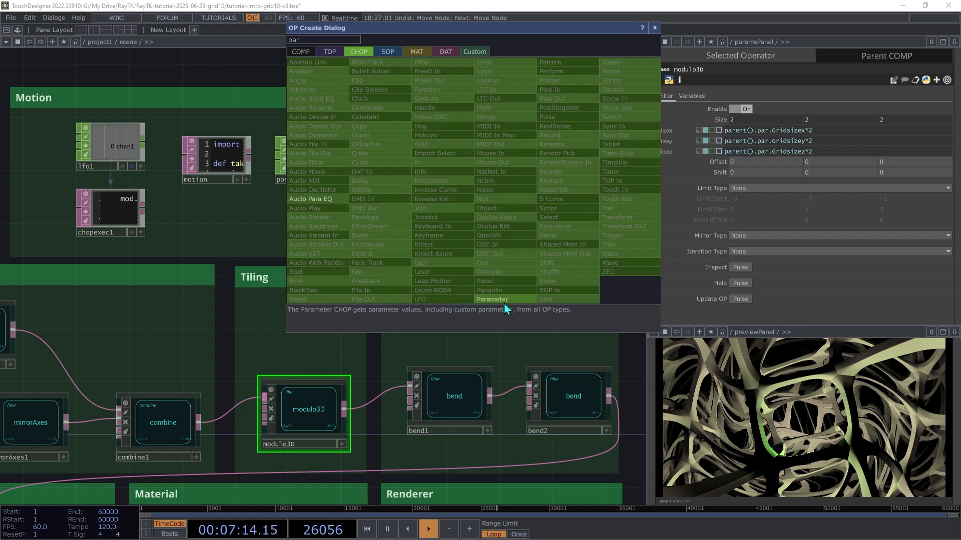
{"action": "left_click", "coordinate": [519, 299]}
{"action": "left_click", "coordinate": [408, 229]}
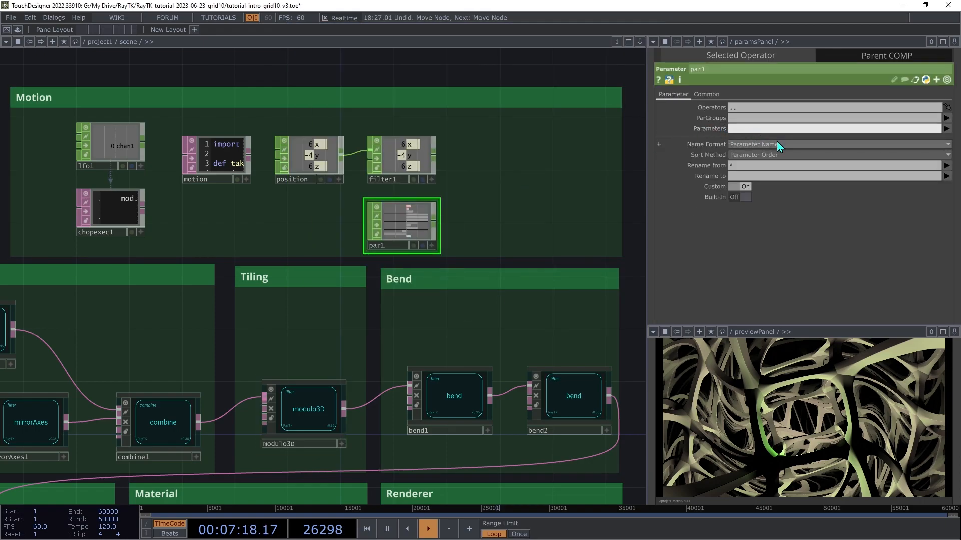
{"action": "left_click", "coordinate": [946, 119]}
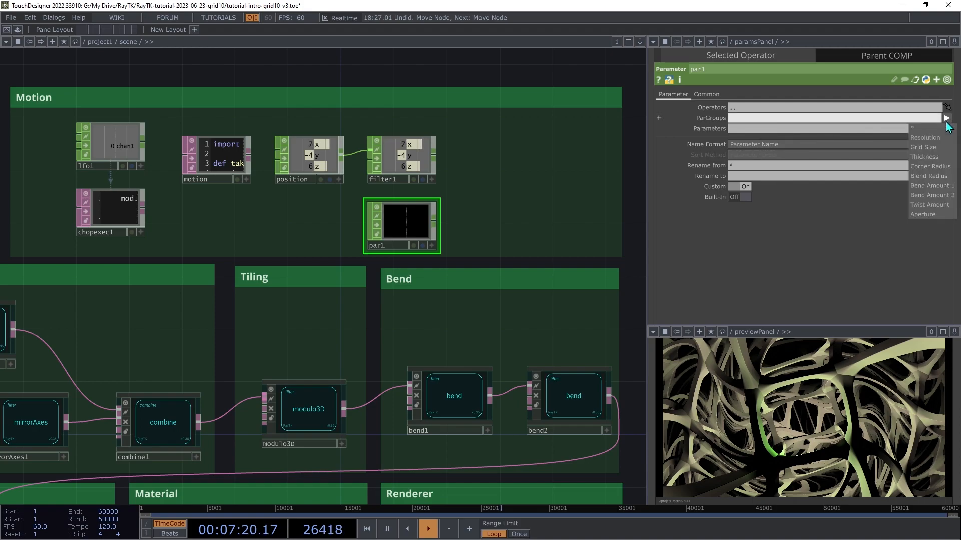
{"action": "left_click", "coordinate": [925, 148]}
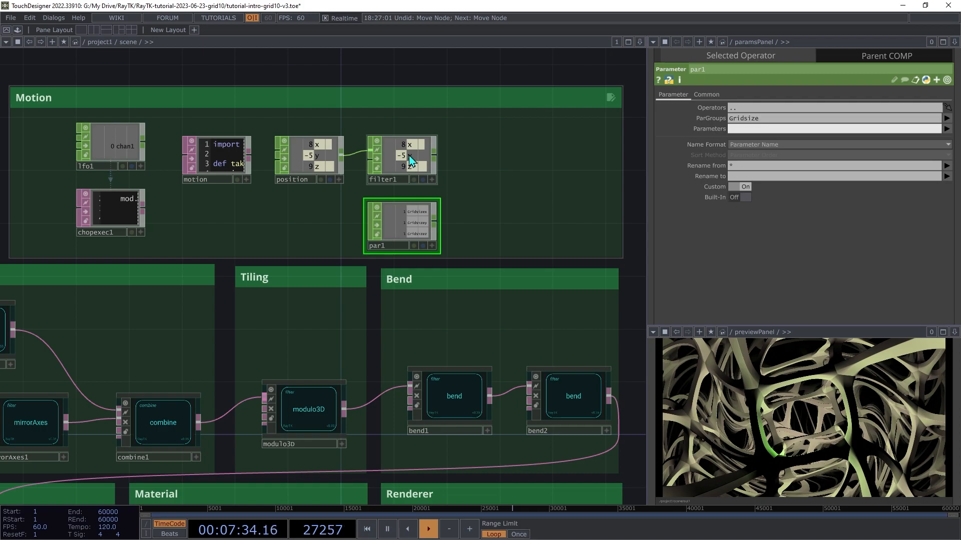
- Create a Math CHOP from the Filter's output and connect the Parameter CHOP as its second input
{"action": "left_click", "coordinate": [434, 155]}
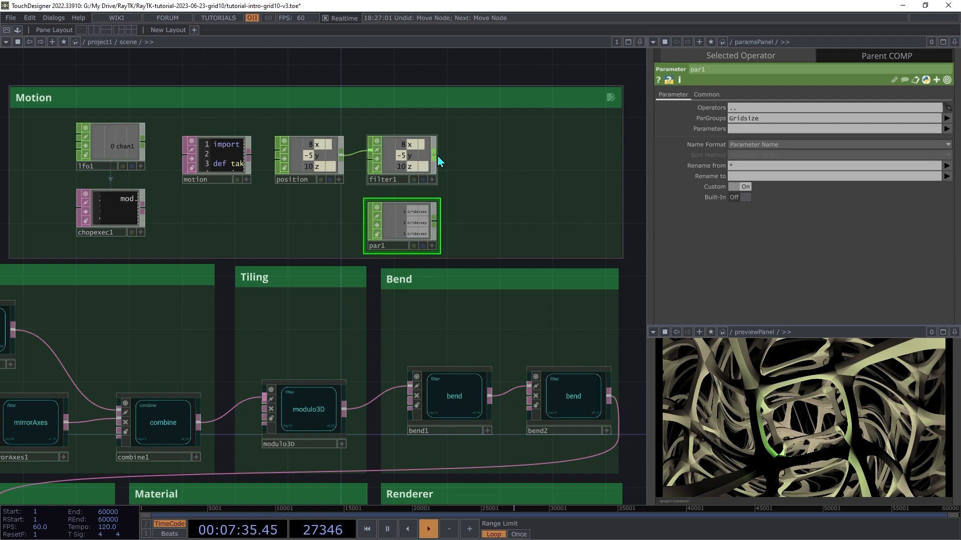
{"action": "left_click", "coordinate": [499, 185]}
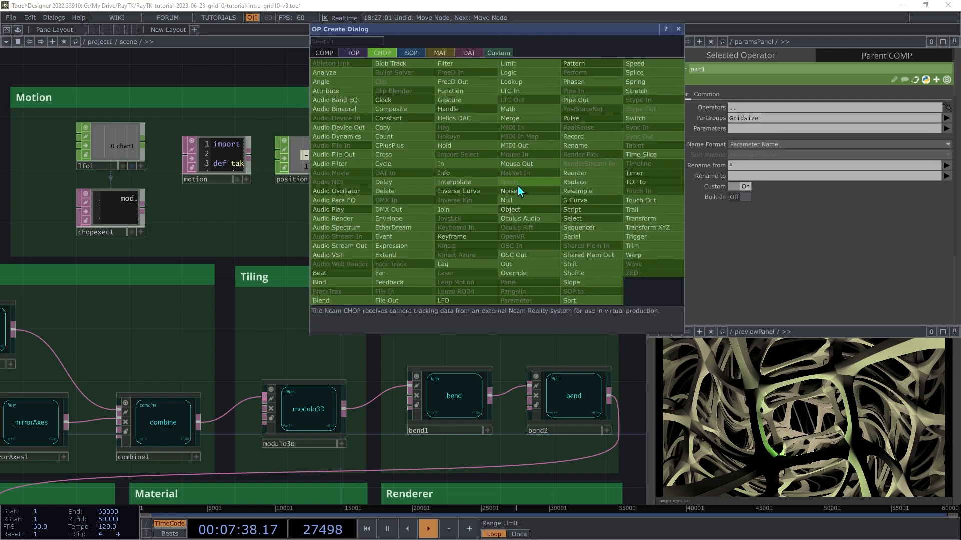
{"action": "type", "text": "math"}
{"action": "left_click", "coordinate": [506, 111]}
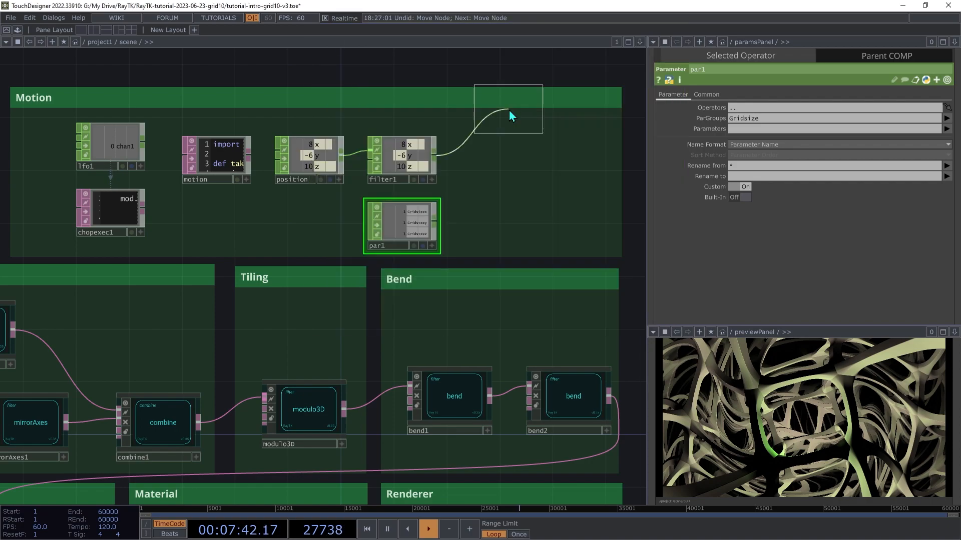
{"action": "left_click", "coordinate": [508, 175]}
{"action": "left_click", "coordinate": [434, 225]}
{"action": "left_click", "coordinate": [475, 196]}
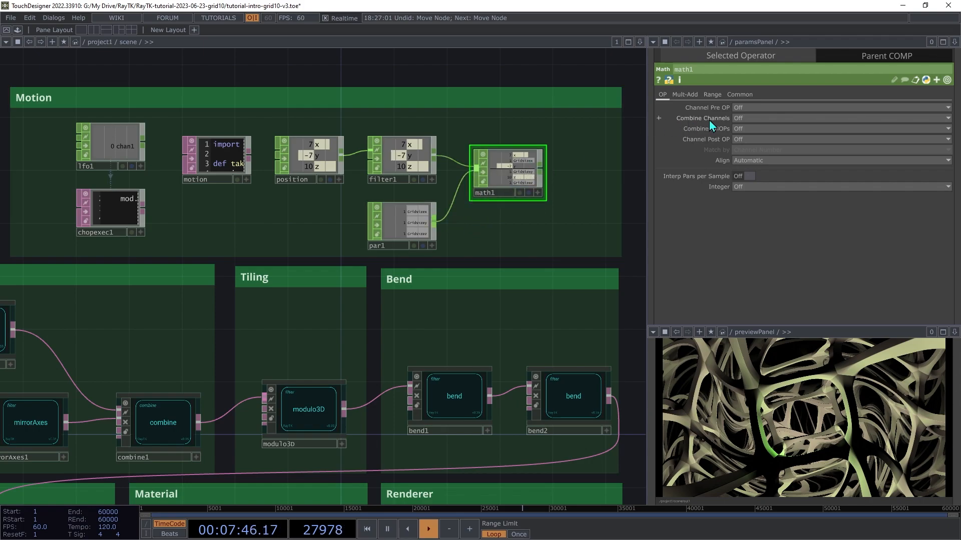
- Set the Math CHOP's Combine CHOPs to Multiply and its Multiply value to 2
{"action": "left_click", "coordinate": [748, 131]}
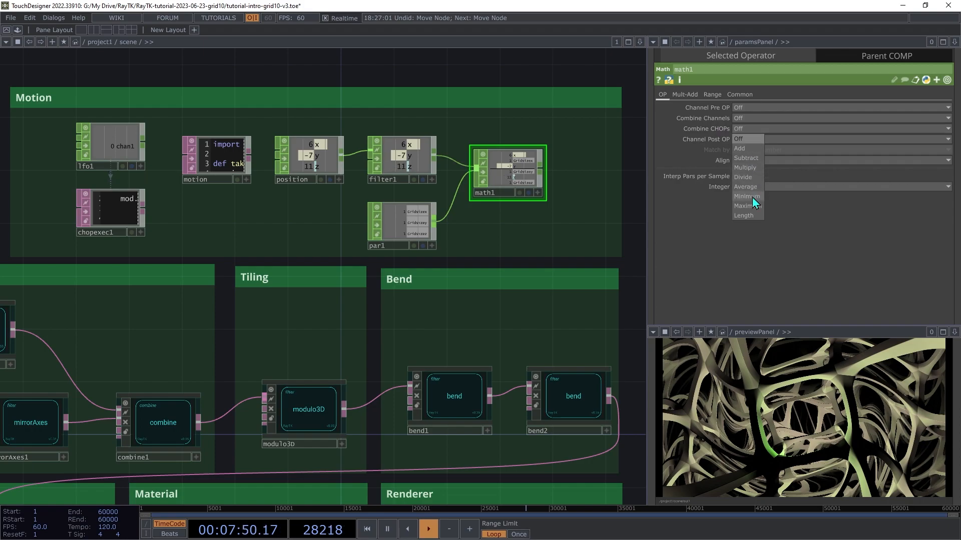
{"action": "left_click", "coordinate": [746, 168]}
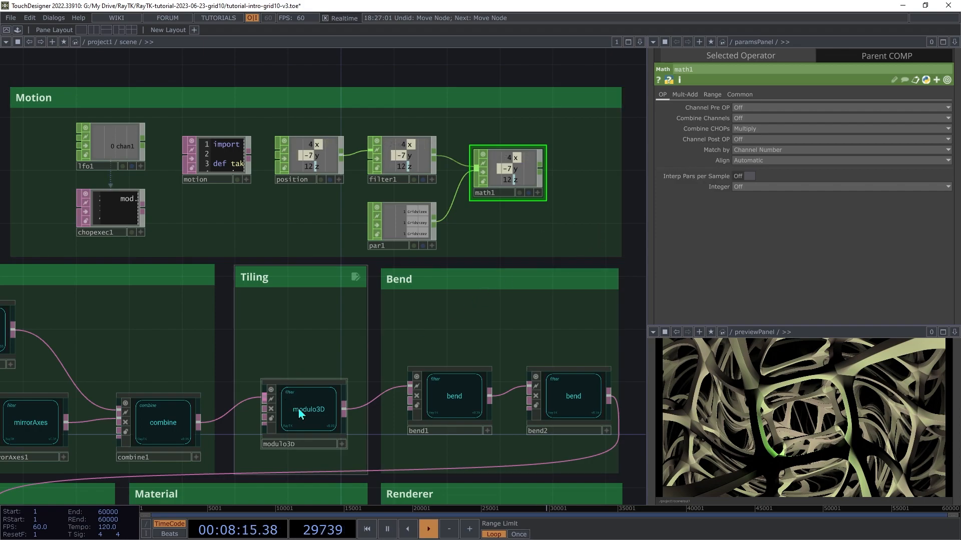
{"action": "left_click", "coordinate": [301, 413]}
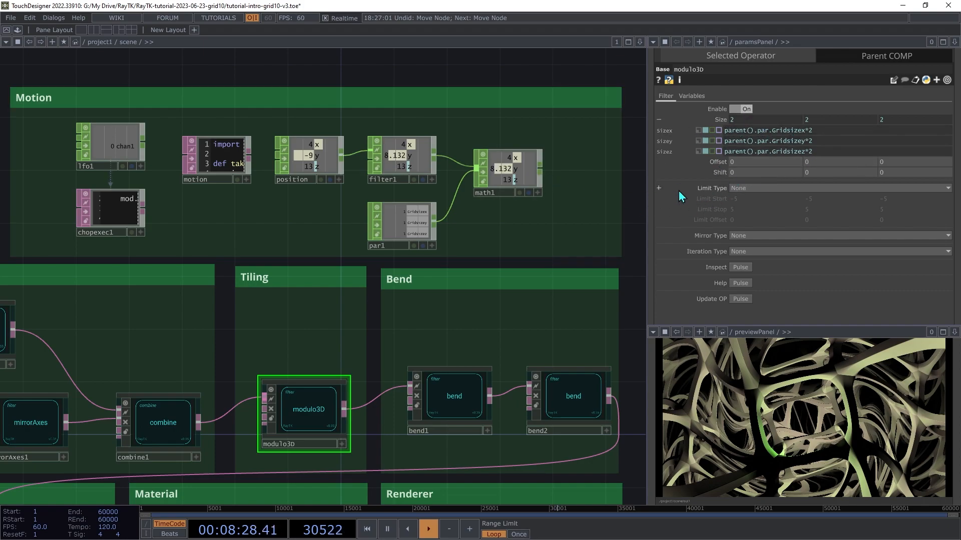
{"action": "left_click", "coordinate": [528, 171]}
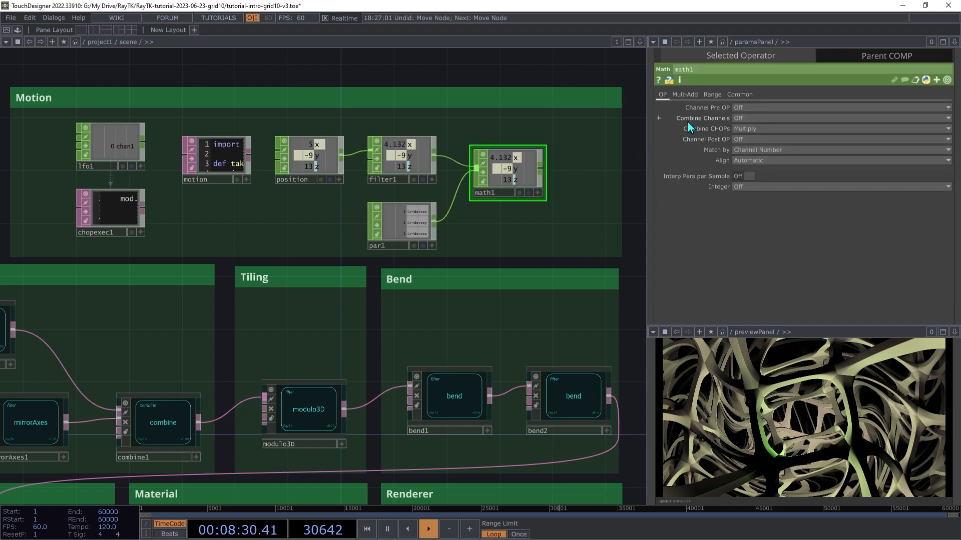
{"action": "left_click", "coordinate": [685, 95]}
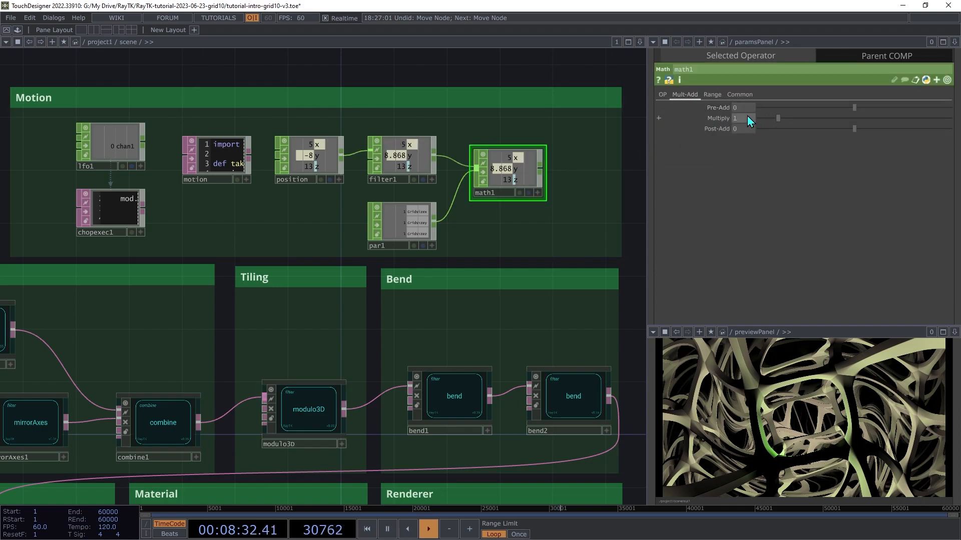
{"action": "type", "text": "2"}
{"action": "key", "text": "Tab"}
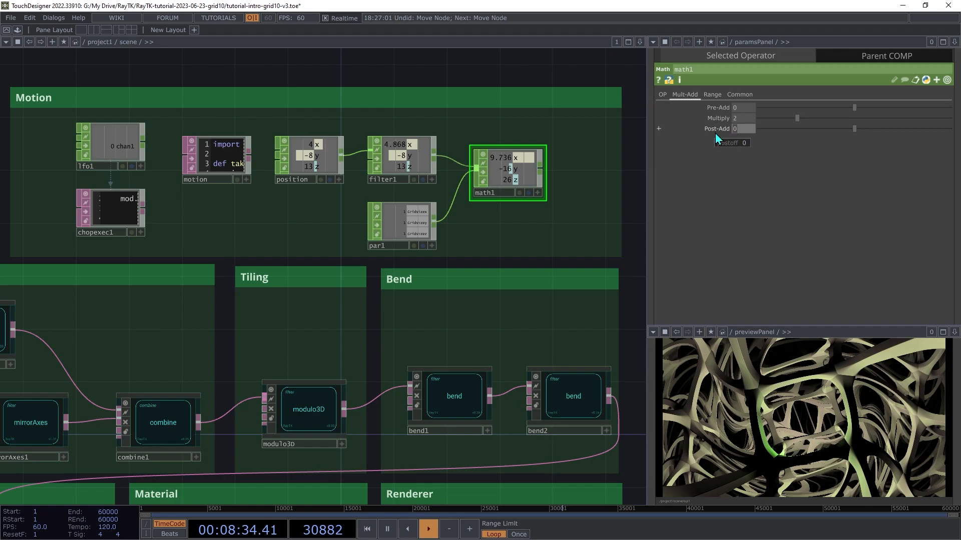
- Create a Null CHOP from the Math output, space the two apart, and rename the Null as shift
{"action": "left_click", "coordinate": [512, 176]}
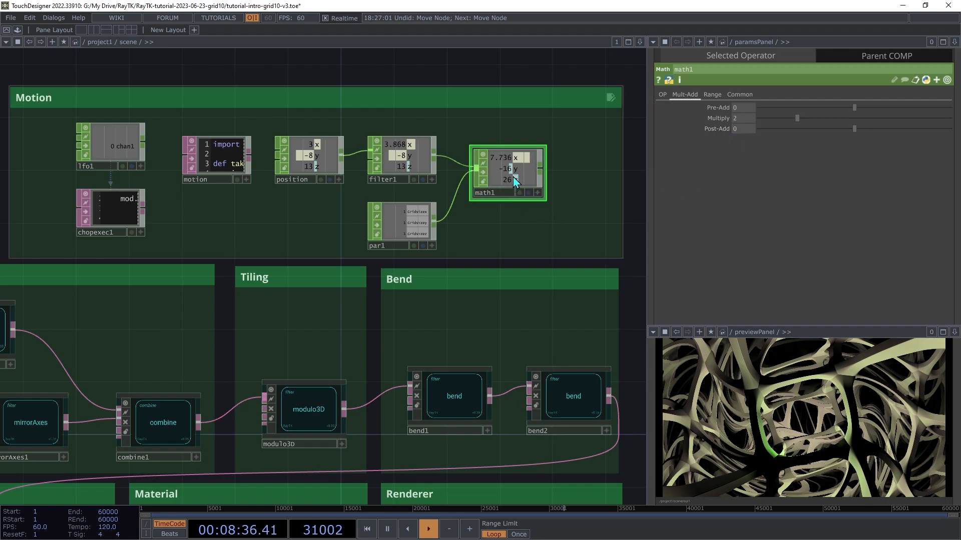
{"action": "right_click", "coordinate": [540, 176]}
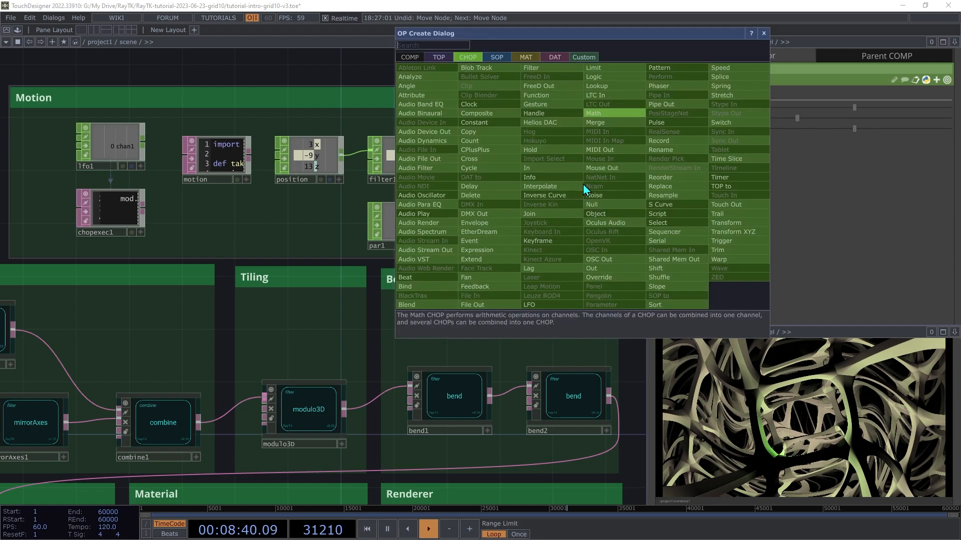
{"action": "left_click", "coordinate": [602, 205]}
{"action": "left_click", "coordinate": [580, 176]}
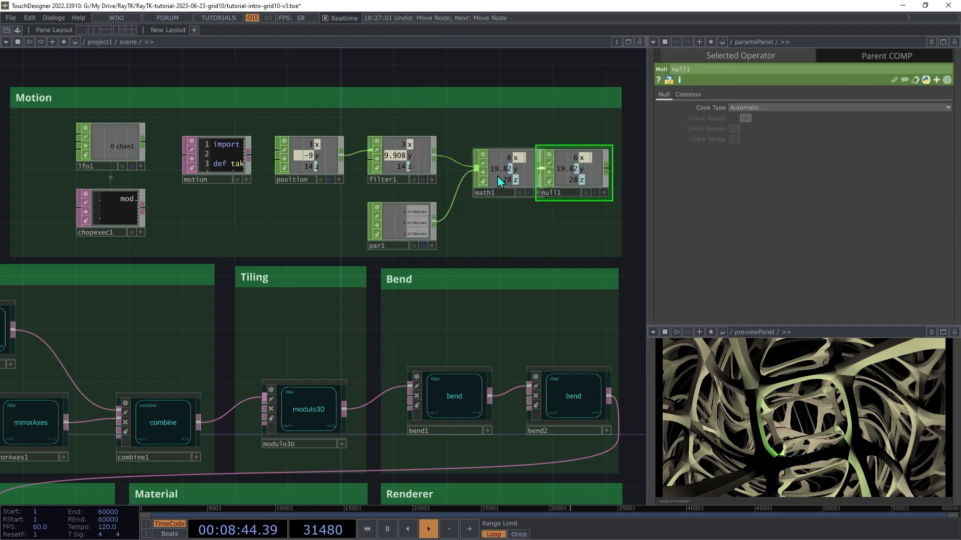
{"action": "left_click_drag", "start_coordinate": [497, 176], "coordinate": [475, 176]}
{"action": "left_click", "coordinate": [560, 194]}
{"action": "type", "text": "shift"}
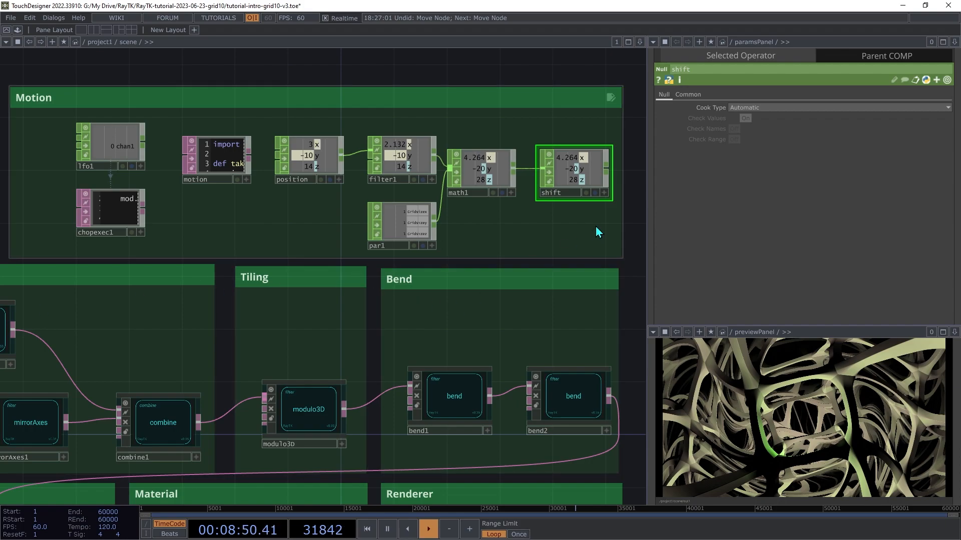
- Link the modulo3D operator's three Shift values to the shift Null's x, y and z channels as CHOP references
{"action": "left_click", "coordinate": [604, 192]}
{"action": "left_click", "coordinate": [300, 408]}
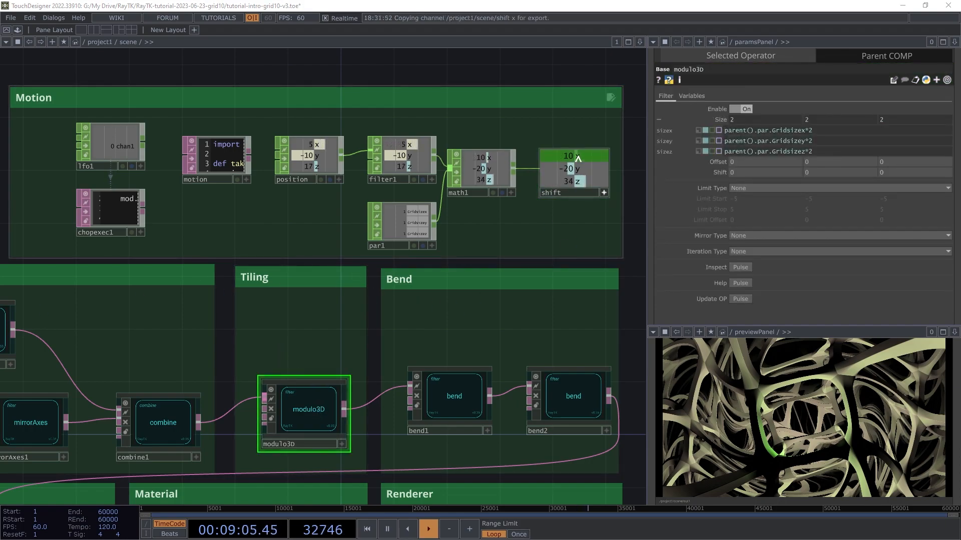
{"action": "left_click_drag", "start_coordinate": [575, 157], "coordinate": [758, 172]}
{"action": "left_click_drag", "start_coordinate": [570, 169], "coordinate": [827, 169]}
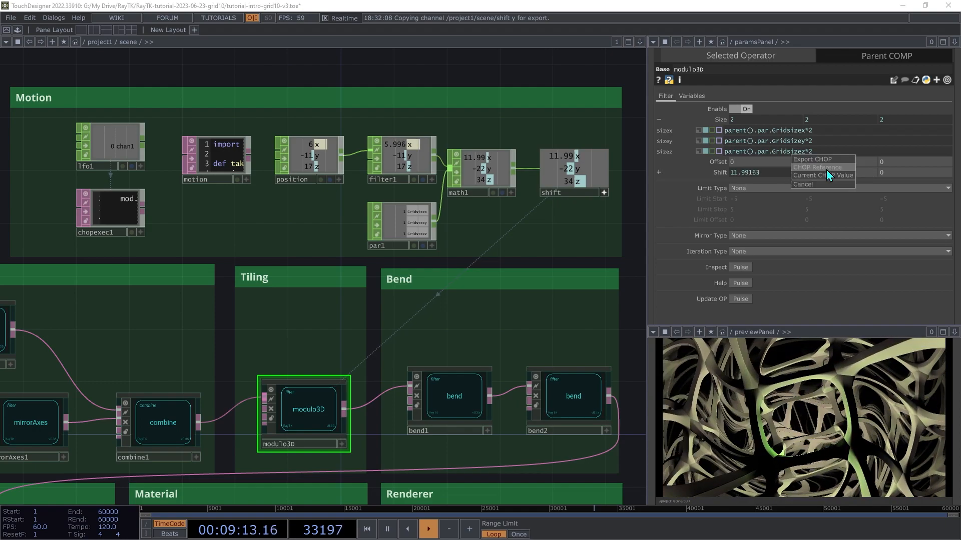
{"action": "left_click_drag", "start_coordinate": [585, 188], "coordinate": [896, 172]}
{"action": "left_click", "coordinate": [896, 172]}
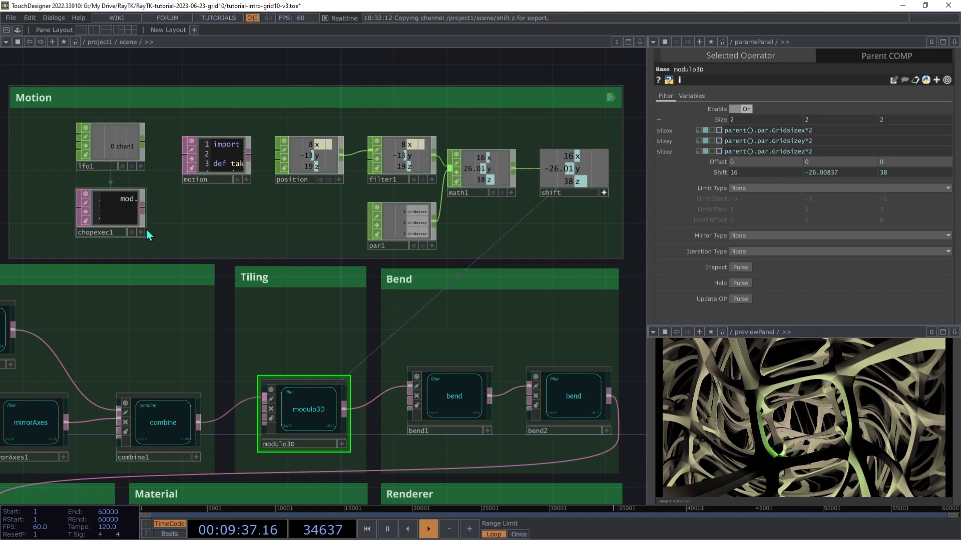
- Move the LFO with its CHOP Execute DAT and the motion script closer to the position CHOP in the Motion group
{"action": "left_click", "coordinate": [101, 153]}
{"action": "left_click_drag", "start_coordinate": [100, 153], "coordinate": [127, 152]}
{"action": "left_click_drag", "start_coordinate": [215, 163], "coordinate": [228, 163]}
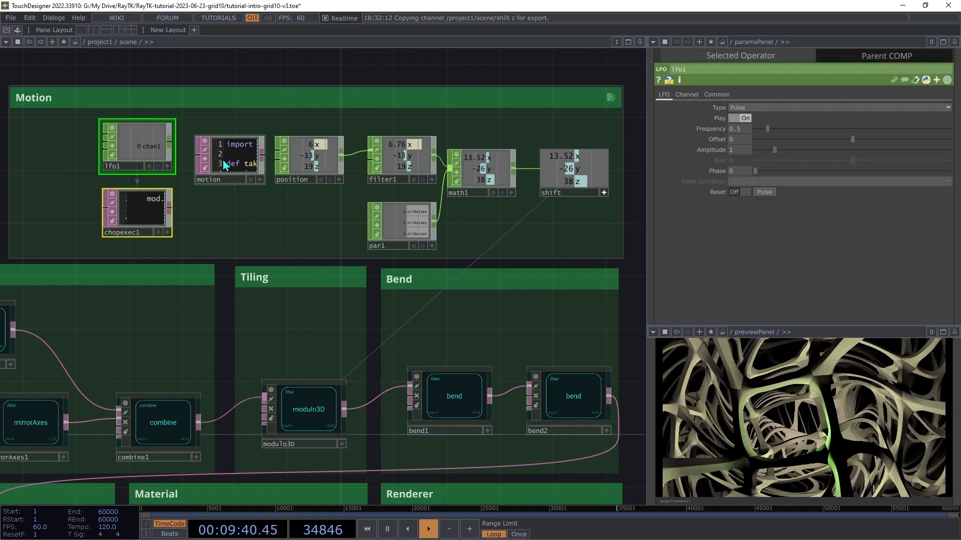
- Add a Pulse custom parameter named Step at the end of the scene component's Scene page and show the component's parameters
{"action": "right_click", "coordinate": [227, 297]}
{"action": "left_click", "coordinate": [259, 287]}
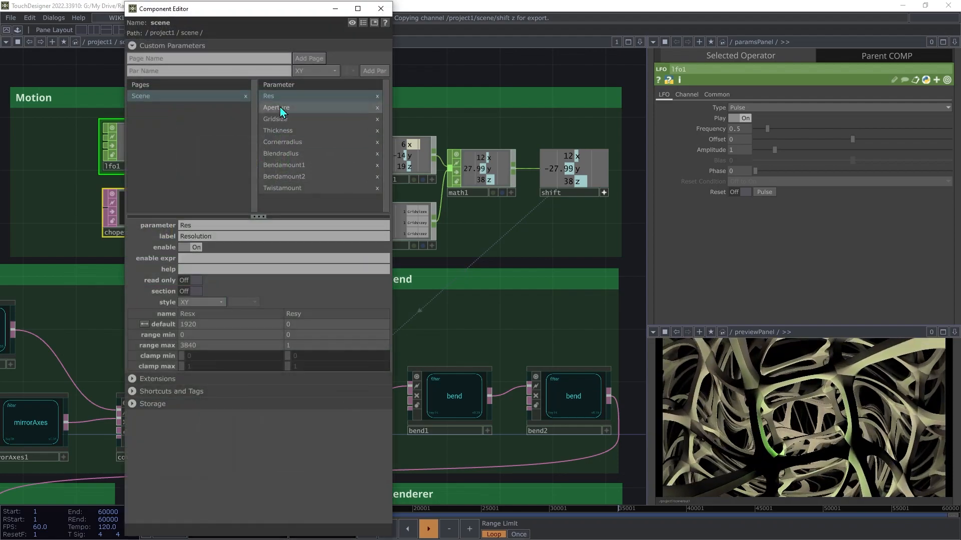
{"action": "left_click", "coordinate": [316, 72]}
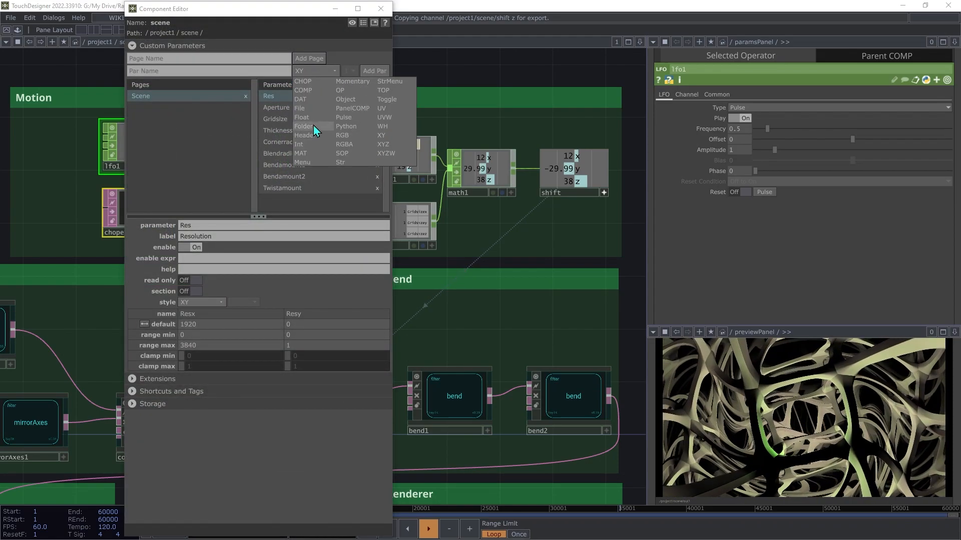
{"action": "left_click", "coordinate": [345, 118]}
{"action": "left_click", "coordinate": [250, 71]}
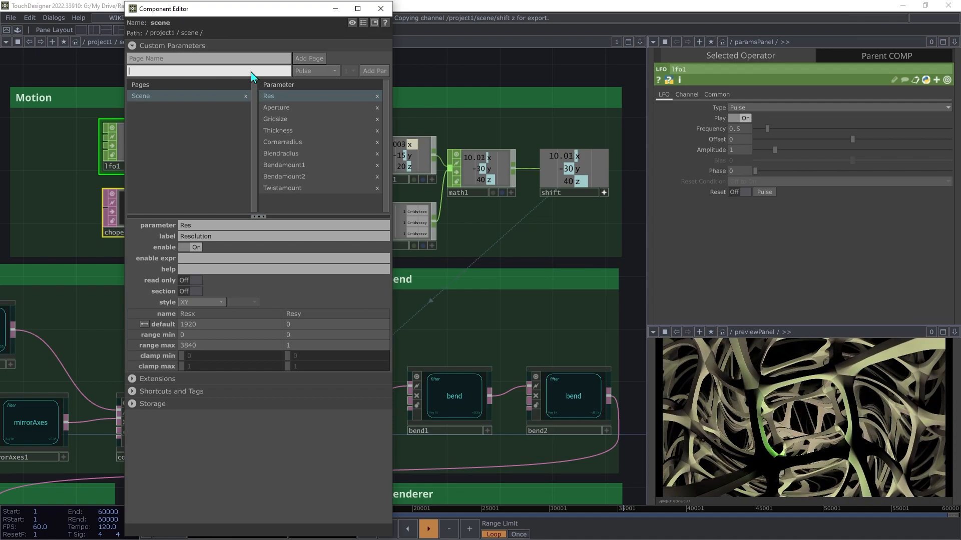
{"action": "type", "text": "Step"}
{"action": "left_click", "coordinate": [384, 70]}
{"action": "left_click_drag", "start_coordinate": [295, 110], "coordinate": [316, 205]}
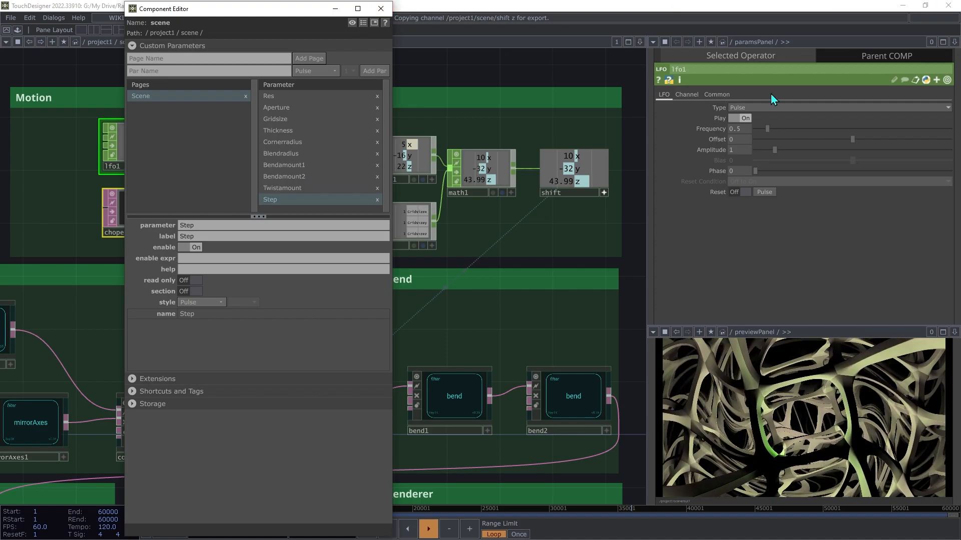
{"action": "left_click", "coordinate": [381, 8]}
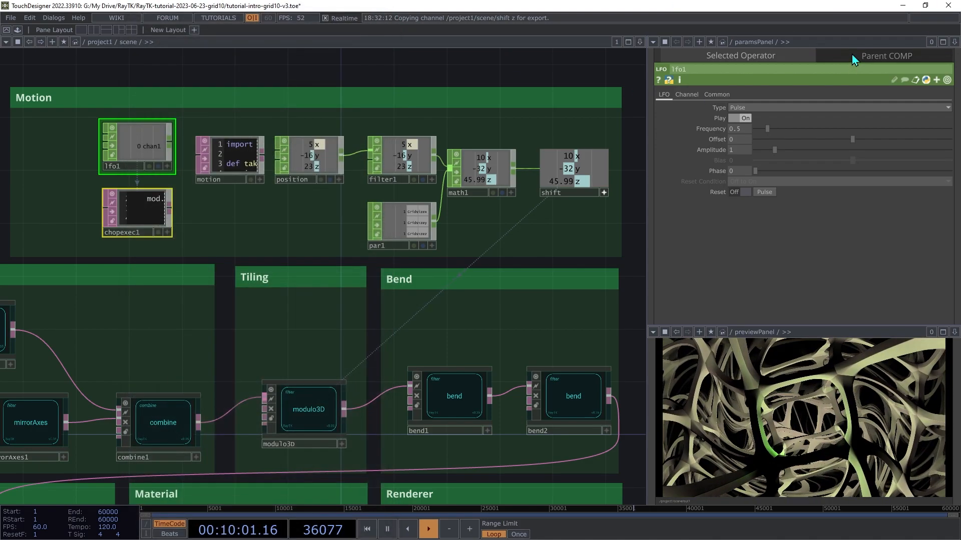
{"action": "left_click", "coordinate": [852, 55]}
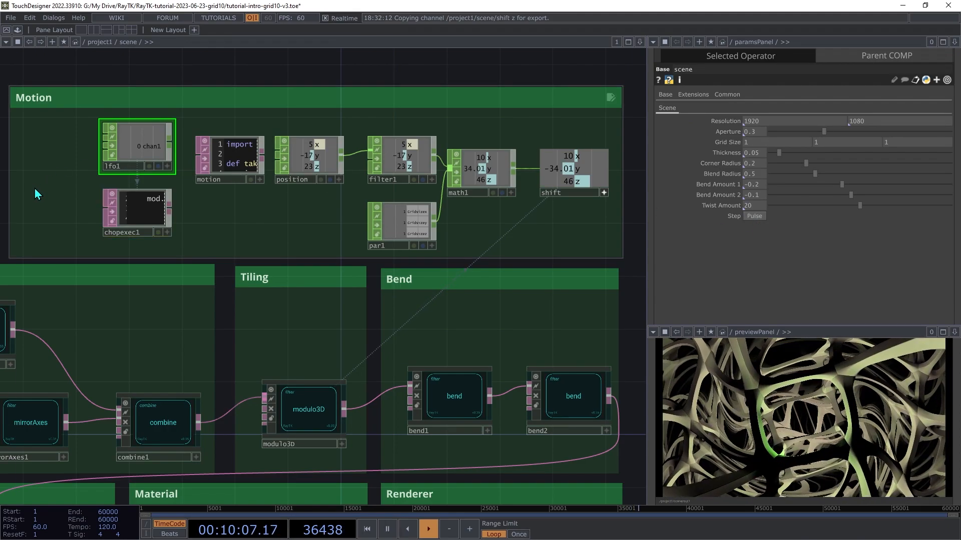
- Create a Parameter Execute DAT beside the LFO in the Motion group
{"action": "key", "text": "Tab"}
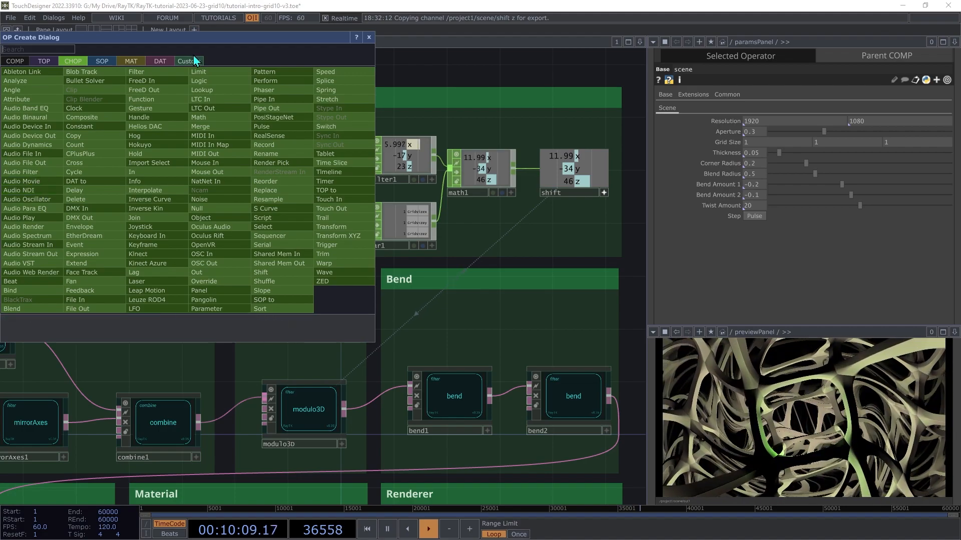
{"action": "left_click", "coordinate": [166, 63]}
{"action": "type", "text": "para"}
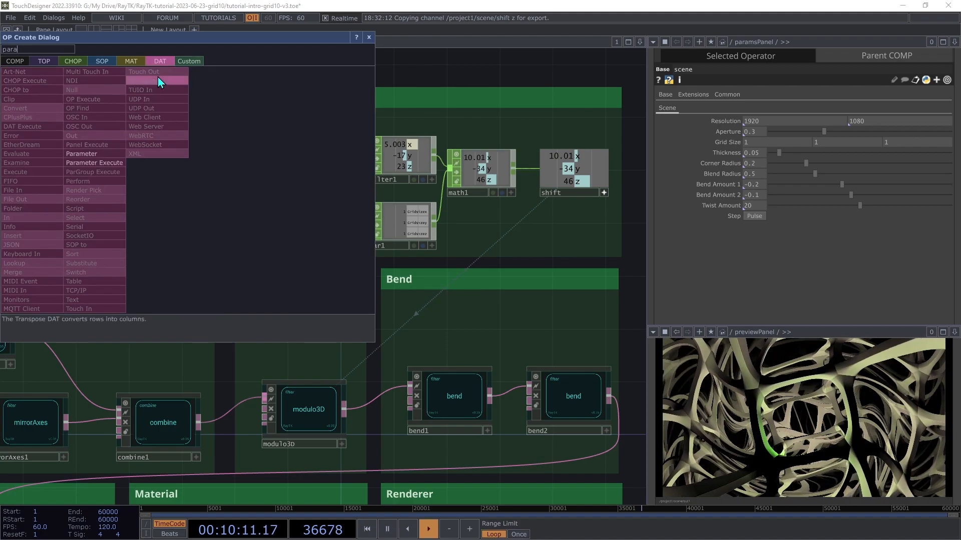
{"action": "left_click", "coordinate": [102, 165]}
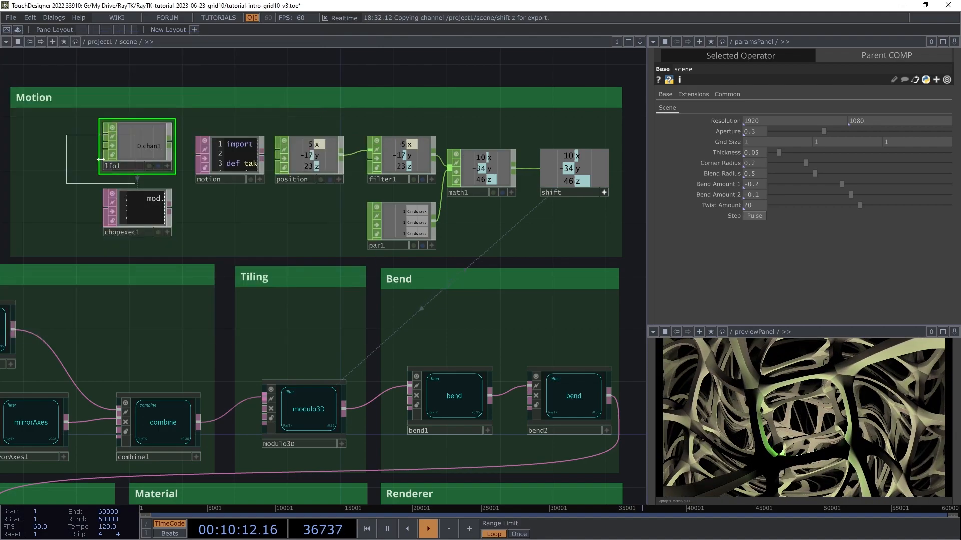
{"action": "left_click", "coordinate": [53, 145]}
- Set the Parameter Execute DAT's OPs to .. and Parameters to Step, and turn off Value Change
{"action": "left_click", "coordinate": [753, 57]}
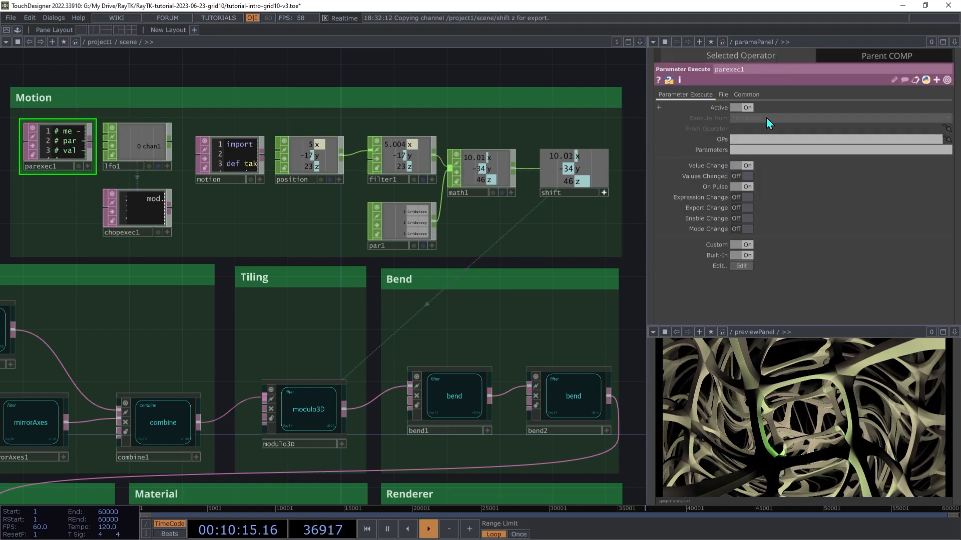
{"action": "left_click", "coordinate": [736, 140]}
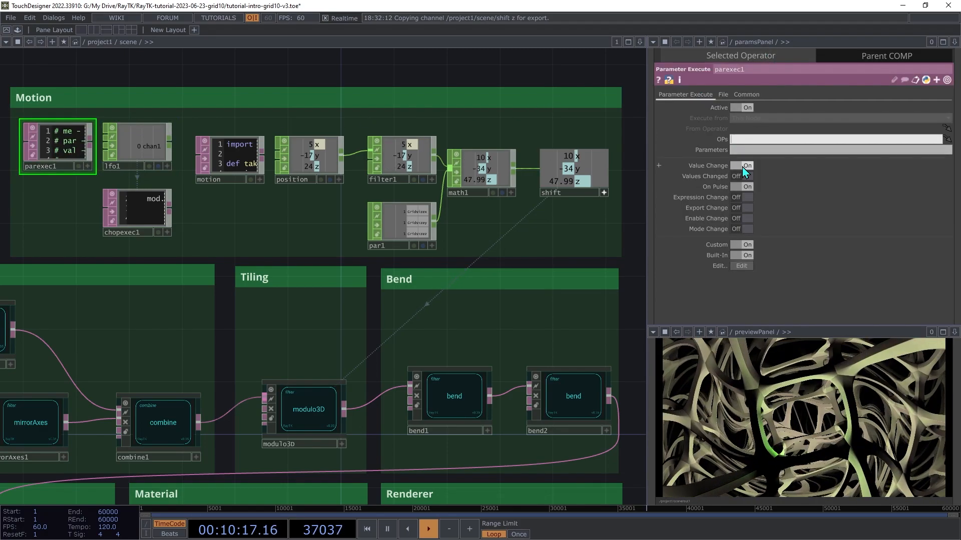
{"action": "key", "text": "Tab"}
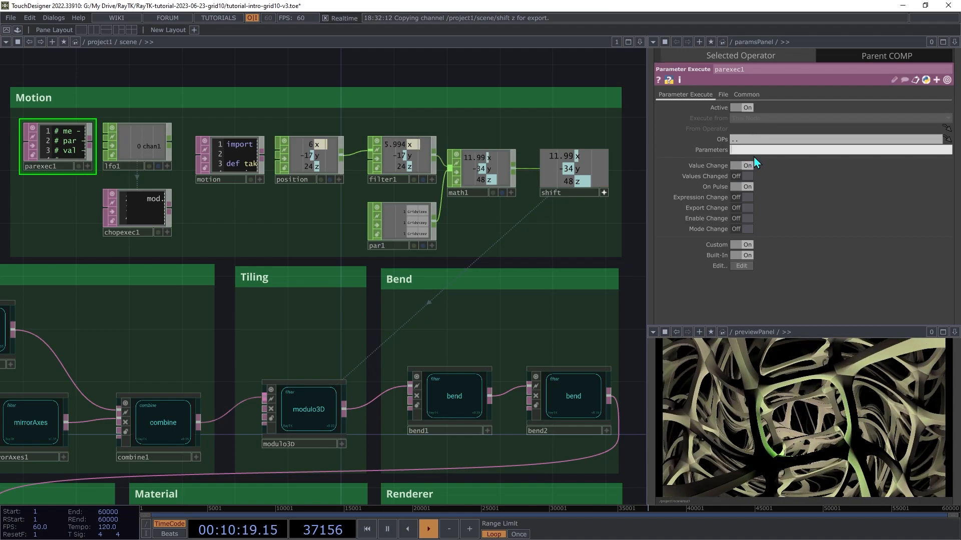
{"action": "type", "text": "s"}
{"action": "key", "text": "Return"}
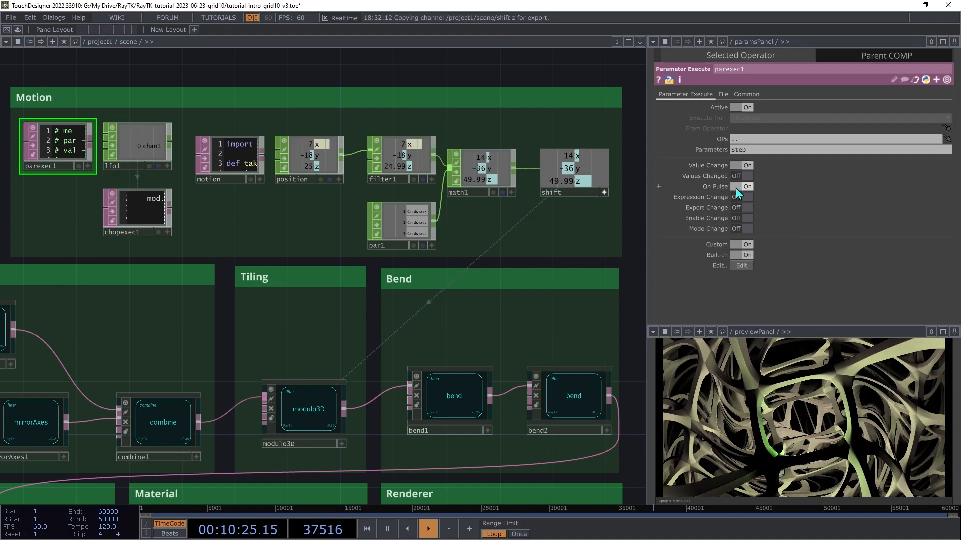
{"action": "left_click", "coordinate": [744, 166]}
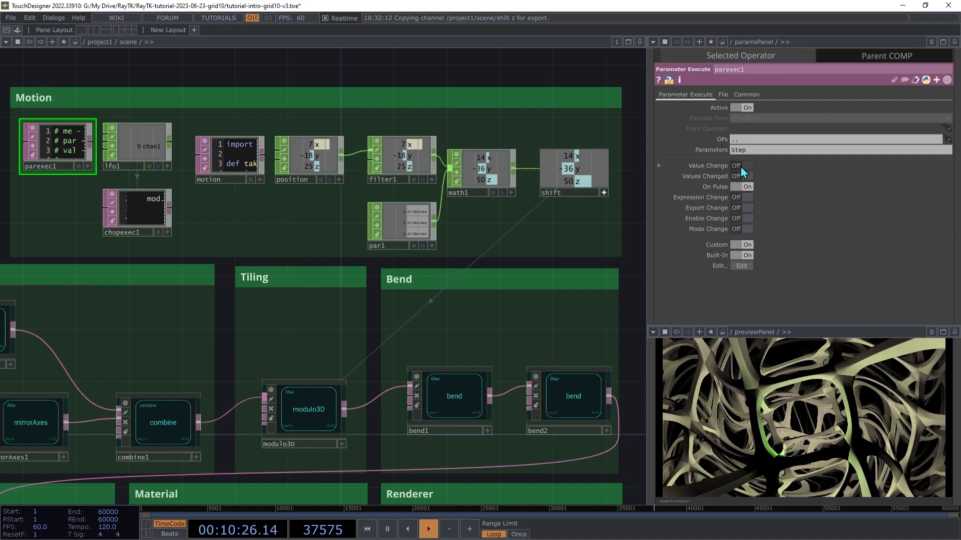
- Open the Parameter Execute DAT's script and delete everything except the onPulse function
{"action": "right_click", "coordinate": [59, 155]}
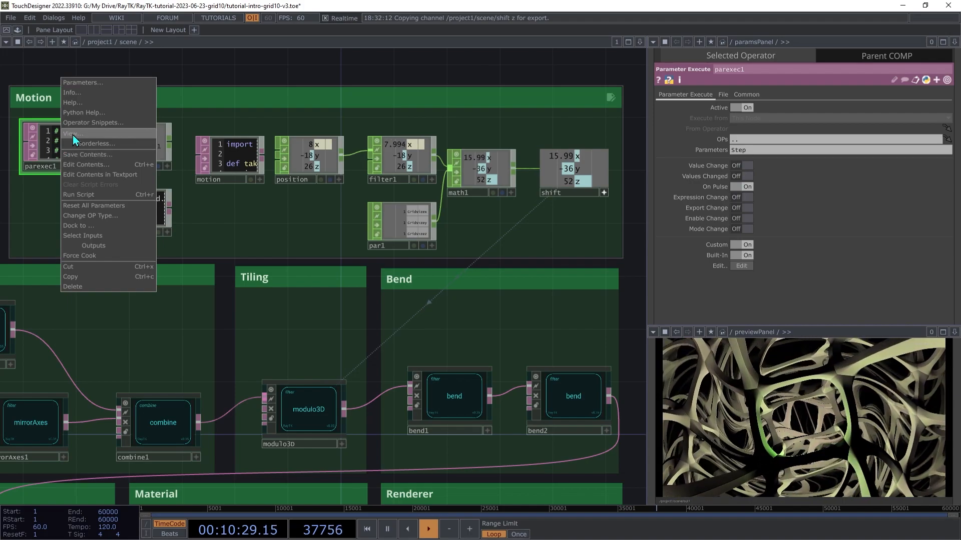
{"action": "left_click", "coordinate": [73, 134]}
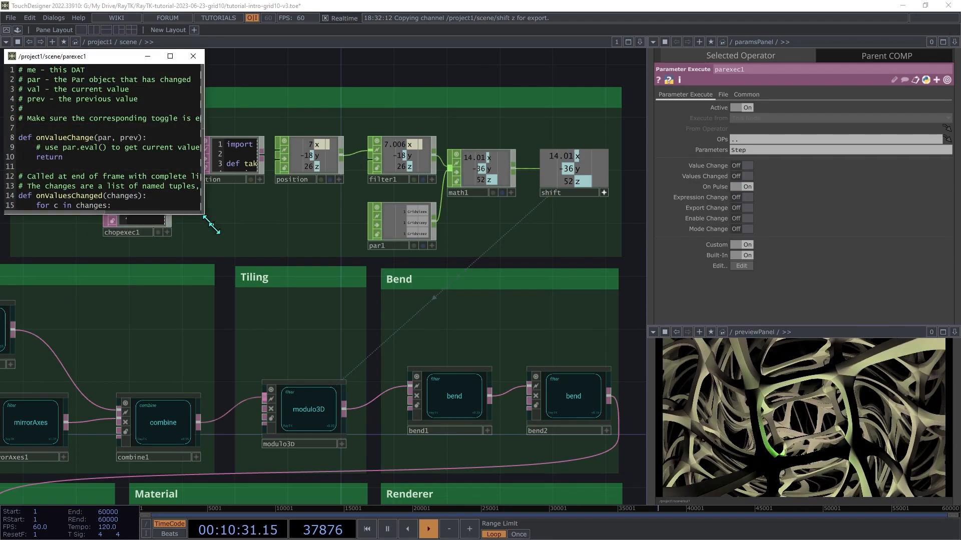
{"action": "left_click_drag", "start_coordinate": [202, 214], "coordinate": [439, 384]}
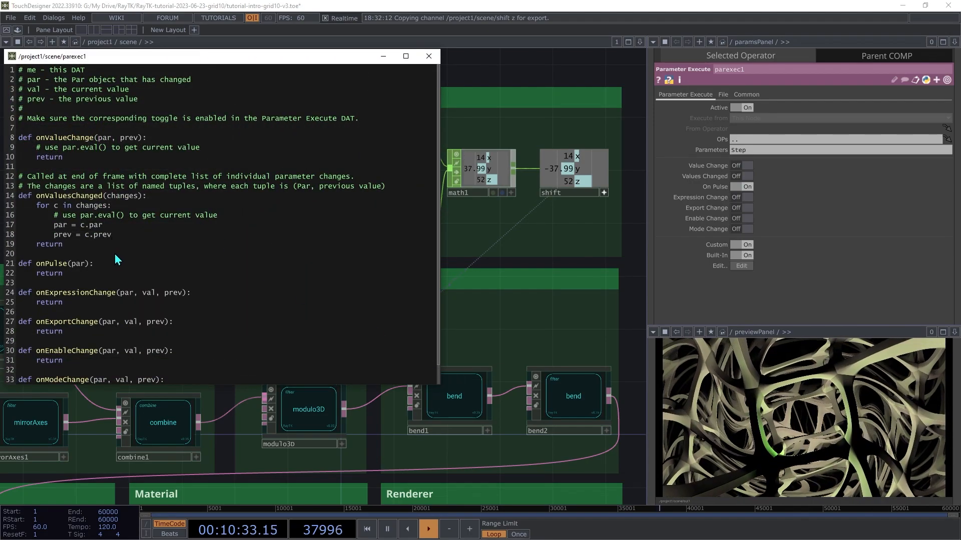
{"action": "left_click_drag", "start_coordinate": [48, 253], "coordinate": [18, 70]}
{"action": "key", "text": "BackSpace"}
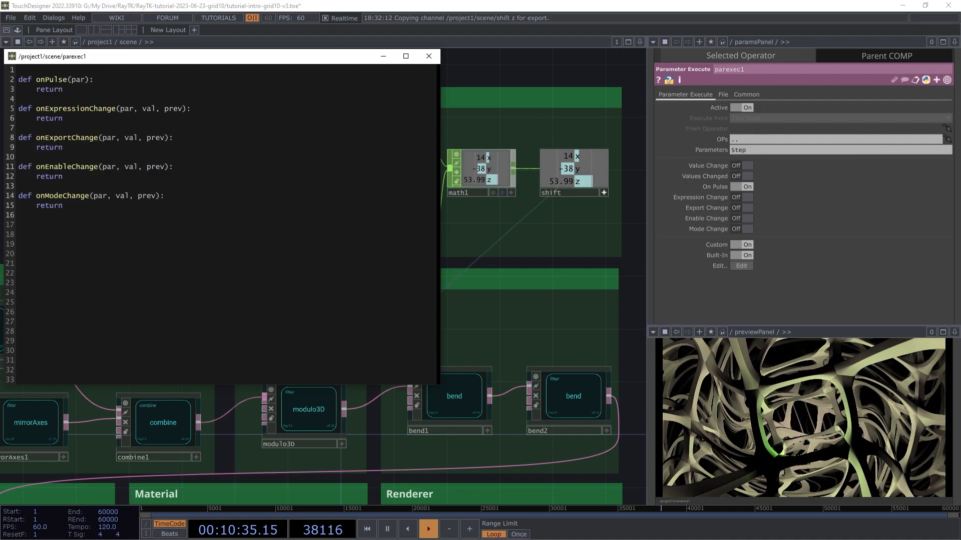
{"action": "key", "text": "ctrl+shift+End"}
{"action": "key", "text": "BackSpace"}
{"action": "key", "text": "BackSpace"}
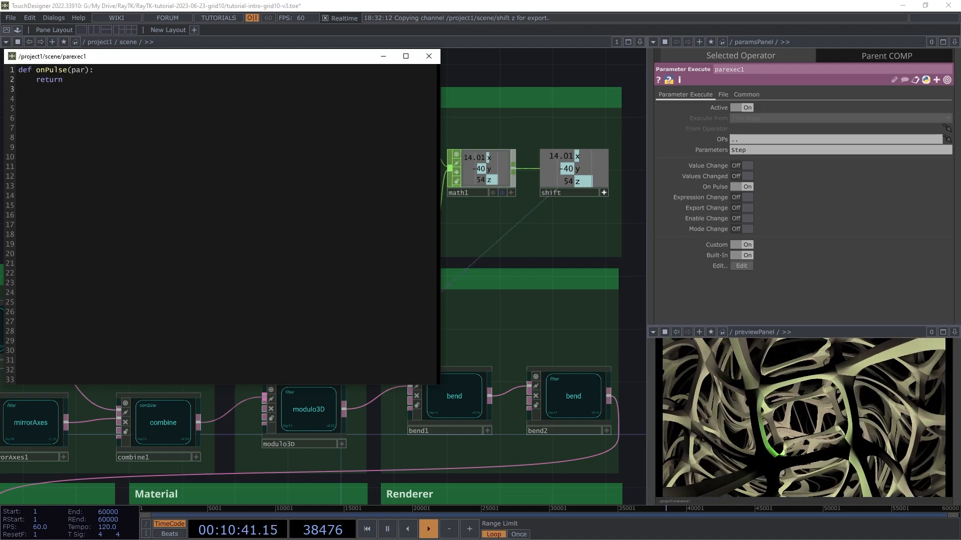
- Replace the return statement in onPulse with mod.motion.takeStep() and close the script
{"action": "key", "text": "ctrl+shift+Left"}
{"action": "scroll", "coordinate": [172, 279], "scroll_direction": "up", "scroll_amount": 4, "text": "ctrl"}
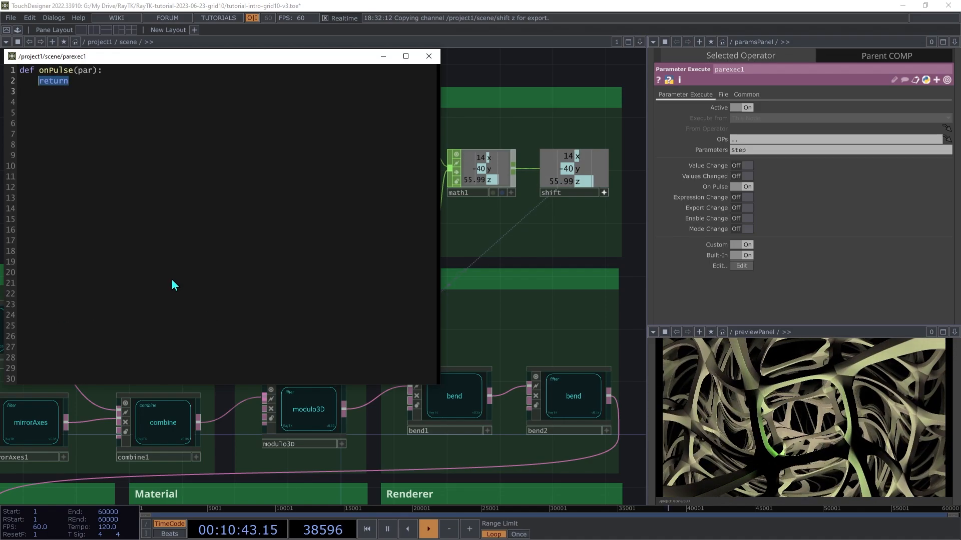
{"action": "scroll", "coordinate": [173, 286], "scroll_direction": "up", "scroll_amount": 1, "text": "ctrl"}
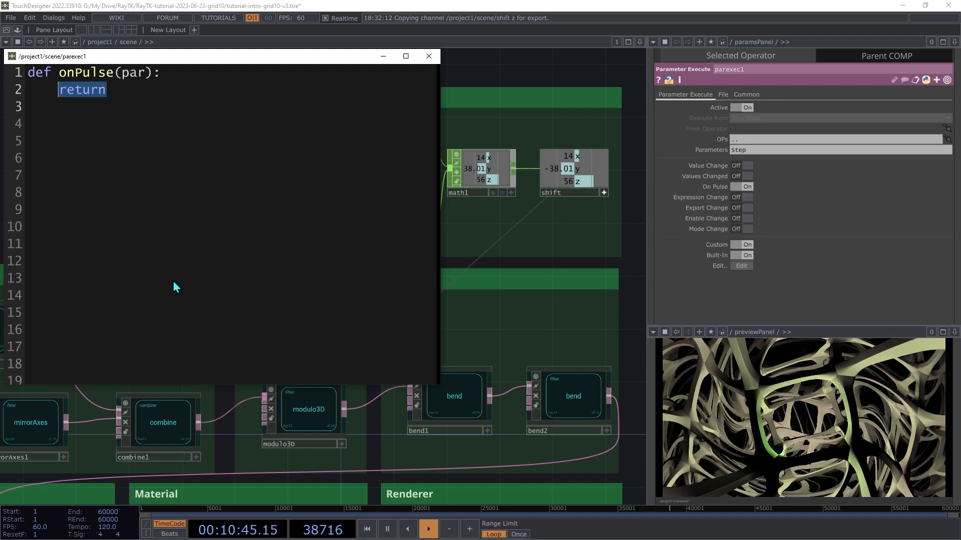
{"action": "type", "text": "mod.motion.takeStep"}
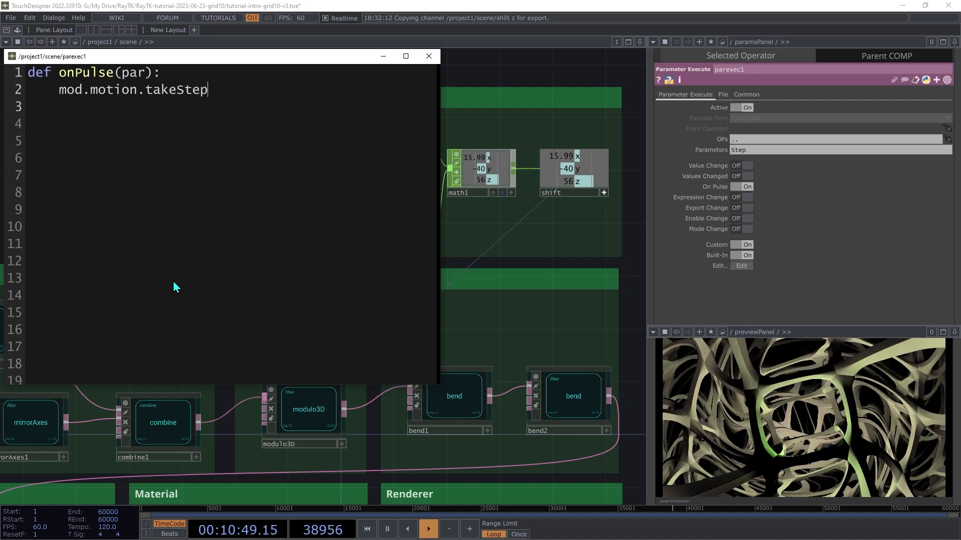
{"action": "type", "text": "("}
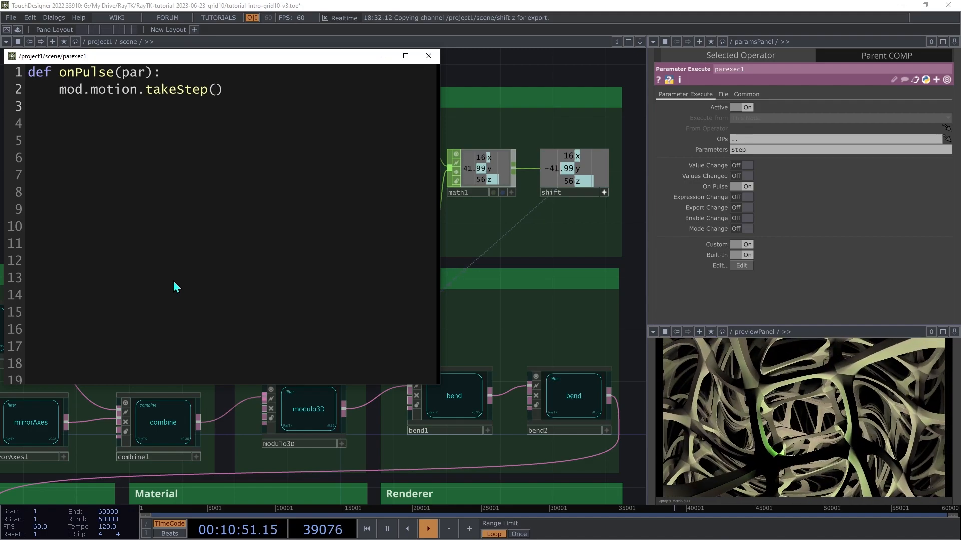
{"action": "left_click", "coordinate": [429, 56]}
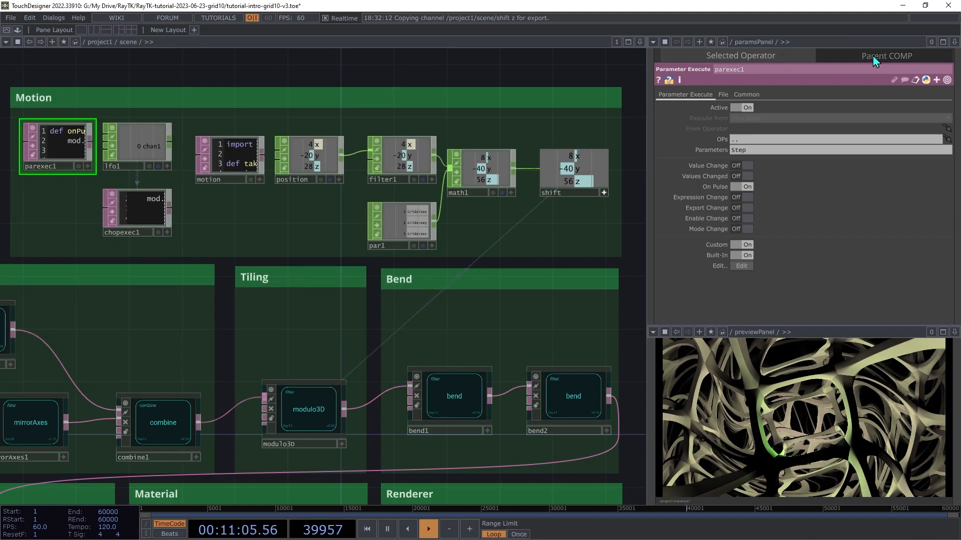
- Add the LFO's Play parameter to the scene component's custom parameters above Step, binding the new parameter as master
{"action": "left_click", "coordinate": [873, 57]}
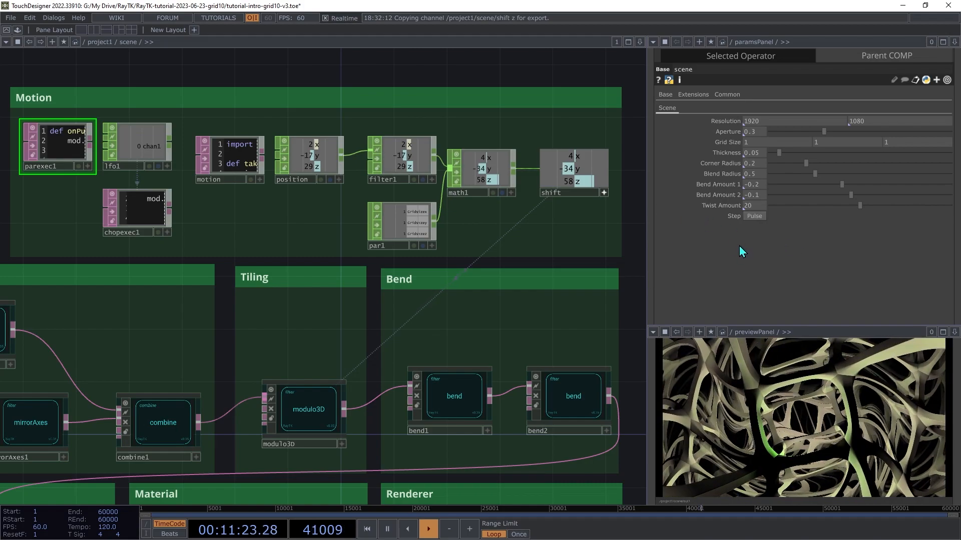
{"action": "right_click", "coordinate": [204, 216]}
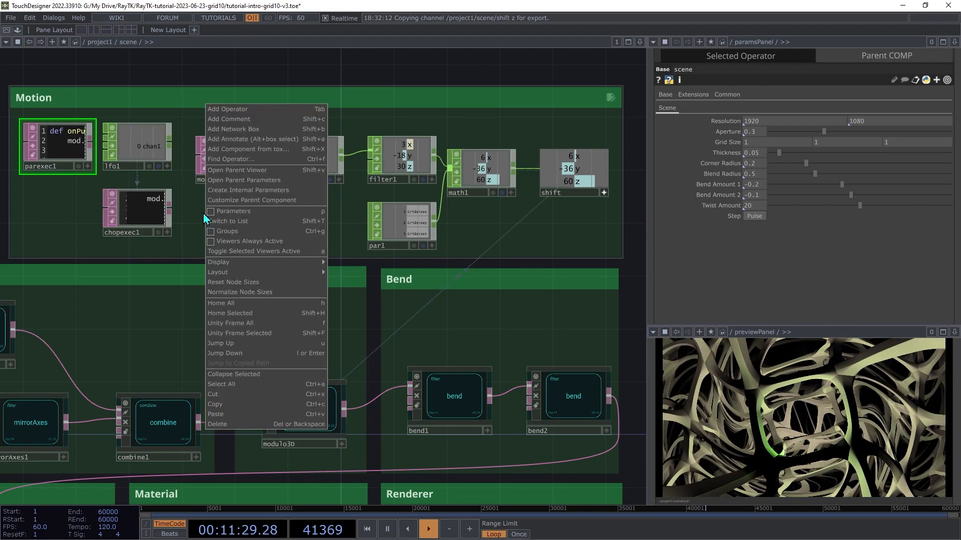
{"action": "left_click", "coordinate": [233, 200]}
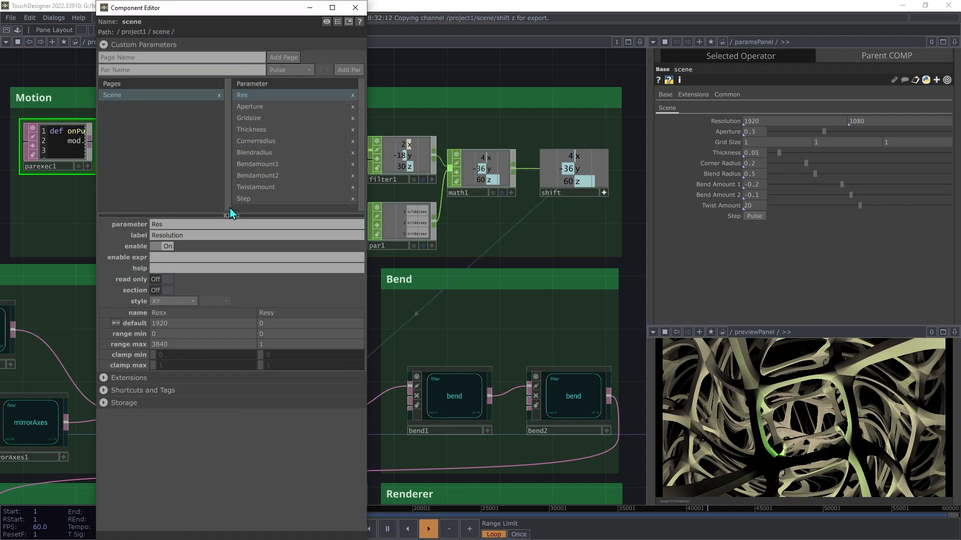
{"action": "left_click_drag", "start_coordinate": [261, 10], "coordinate": [387, 36]}
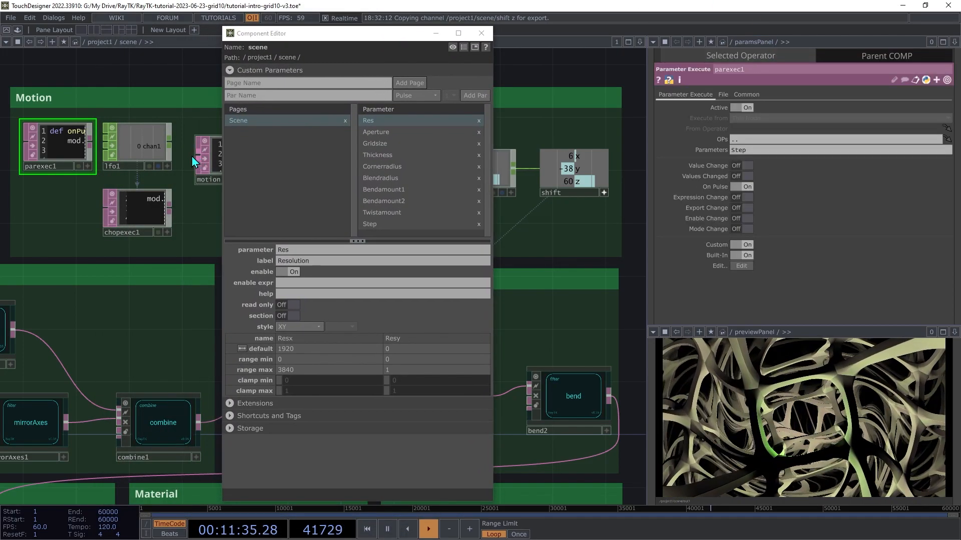
{"action": "left_click", "coordinate": [149, 153]}
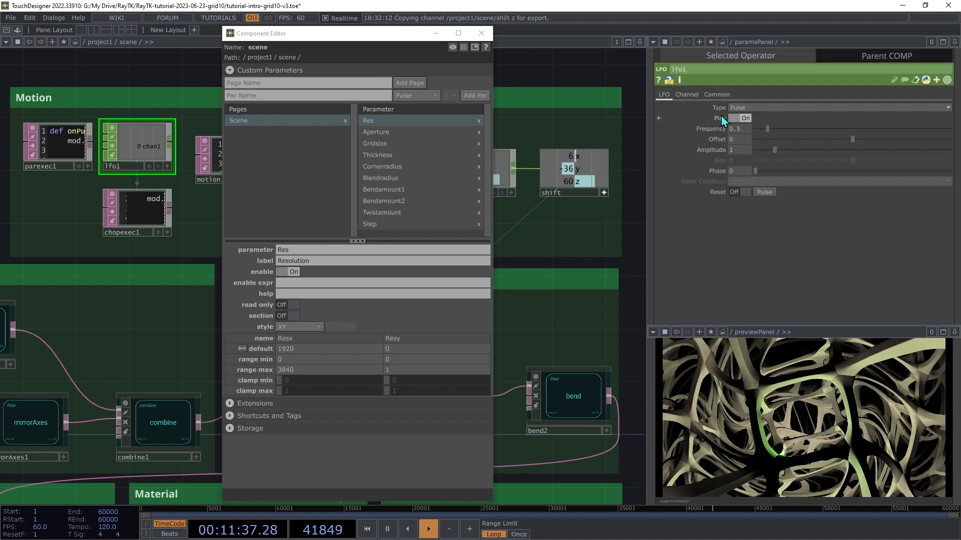
{"action": "left_click_drag", "start_coordinate": [722, 122], "coordinate": [401, 218]}
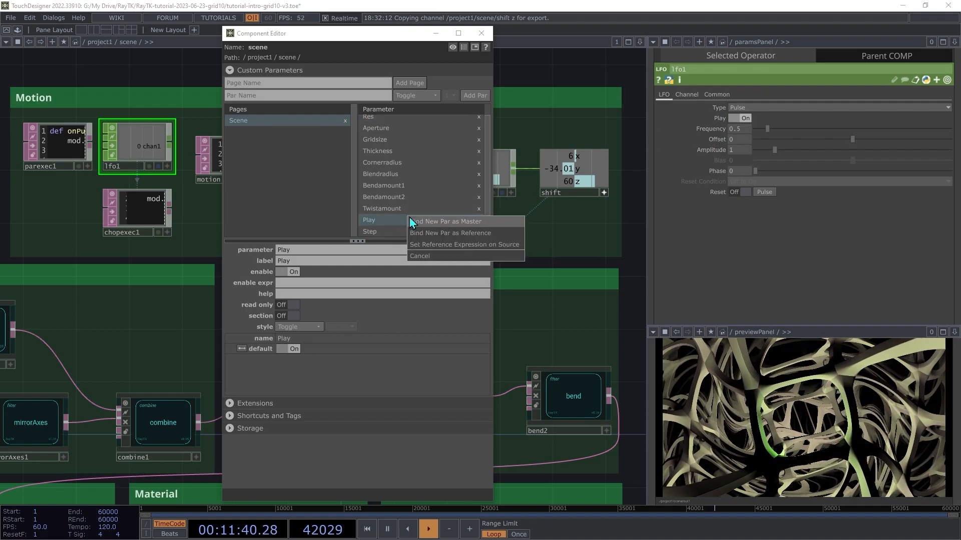
{"action": "left_click", "coordinate": [436, 225]}
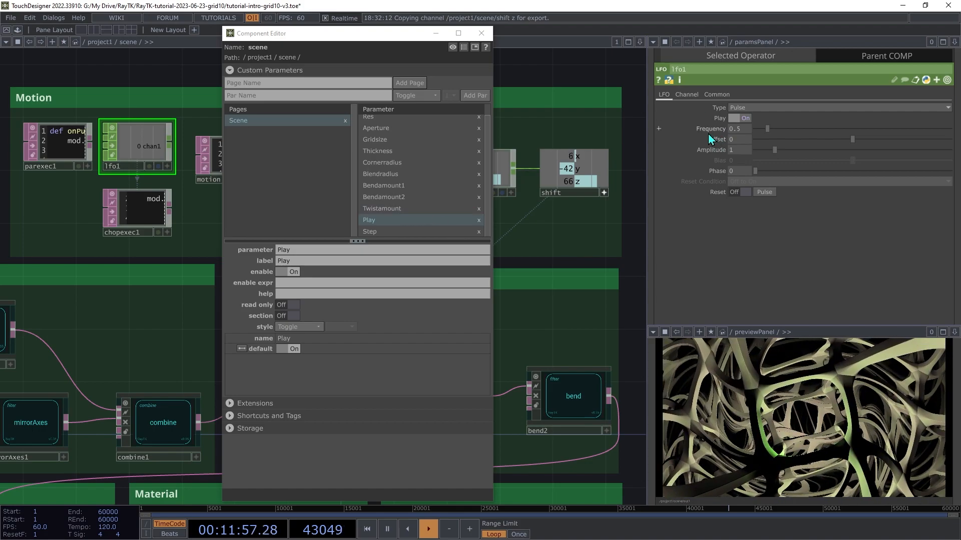
- Add the LFO's Frequency parameter to the scene component's custom parameters, bound as master, and rename it Stepfrequency
{"action": "left_click_drag", "start_coordinate": [711, 134], "coordinate": [445, 231]}
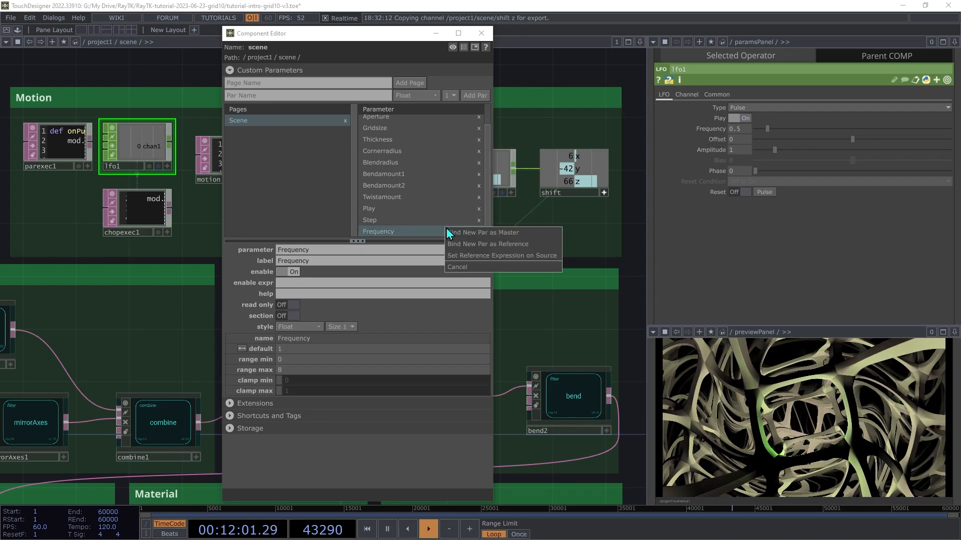
{"action": "left_click", "coordinate": [465, 233]}
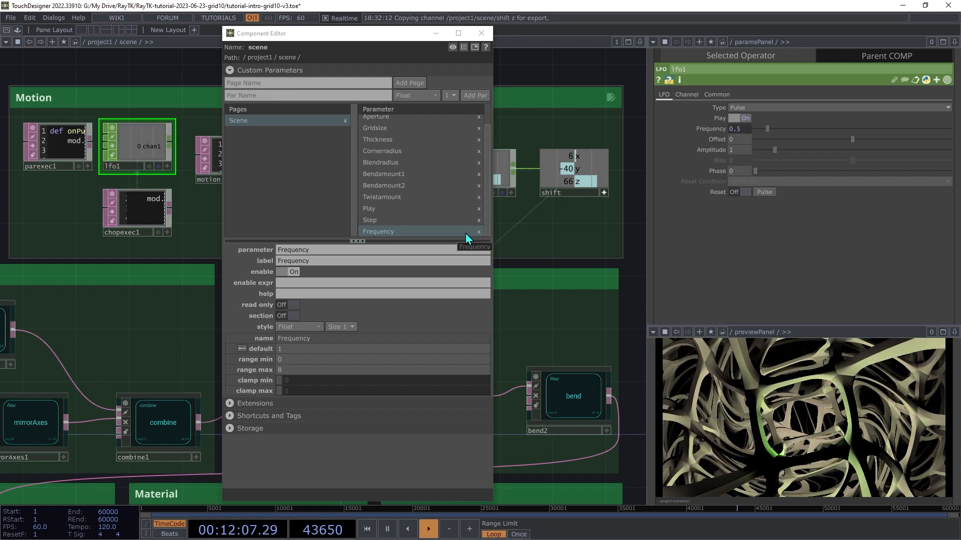
{"action": "double_click", "coordinate": [443, 234]}
{"action": "type", "text": "Step"}
{"action": "key", "text": "Return"}
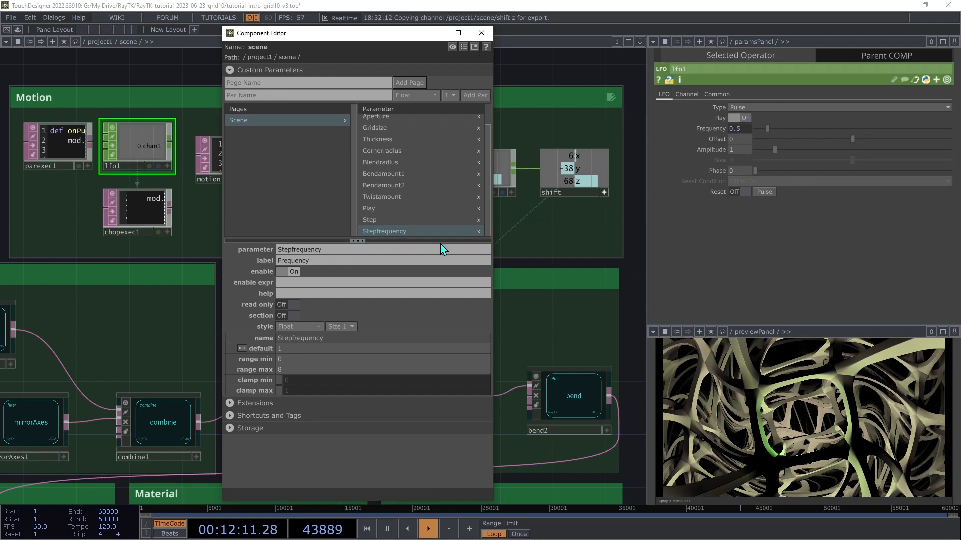
- Change the Stepfrequency parameter's label to Step Frequency and close the component editor
{"action": "left_click", "coordinate": [434, 260]}
{"action": "type", "text": "Ste"}
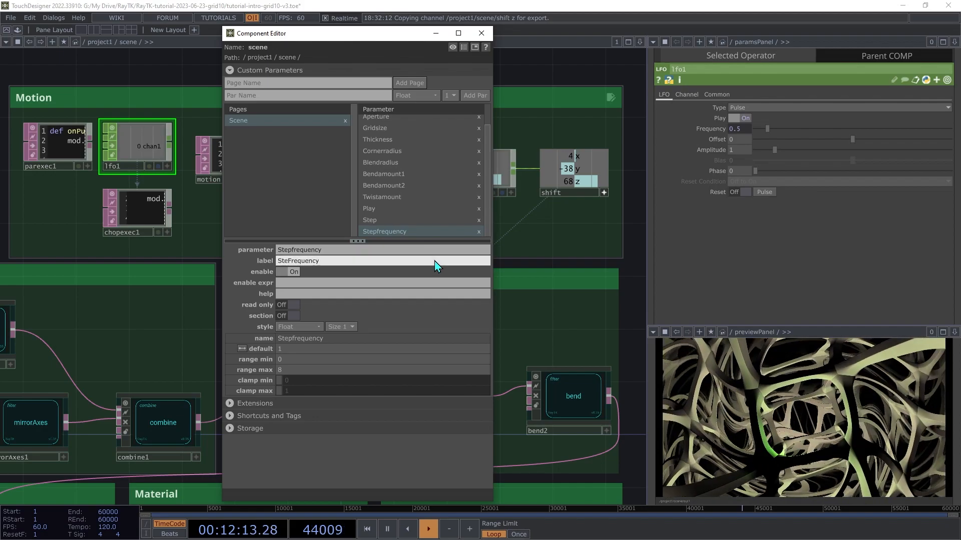
{"action": "type", "text": "p"}
{"action": "key", "text": "Return"}
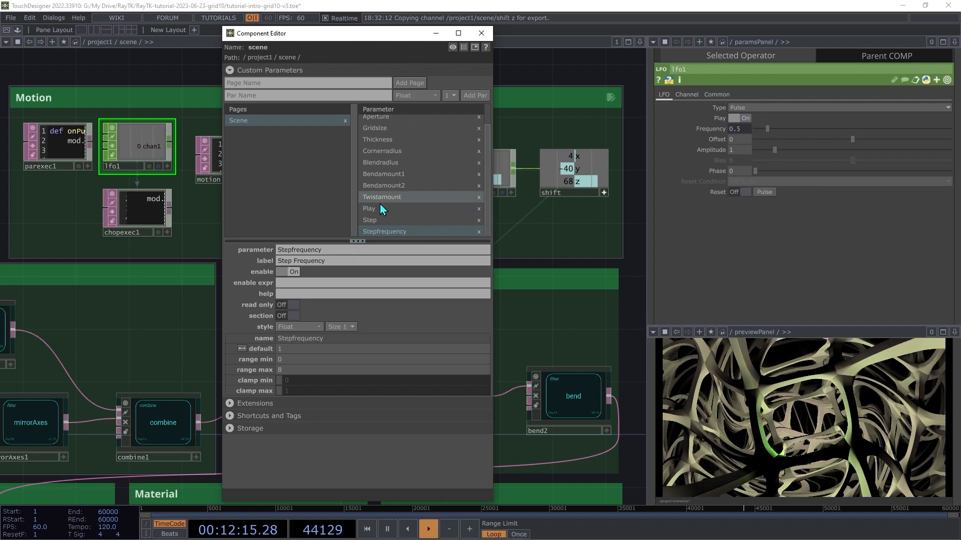
{"action": "left_click", "coordinate": [480, 34]}
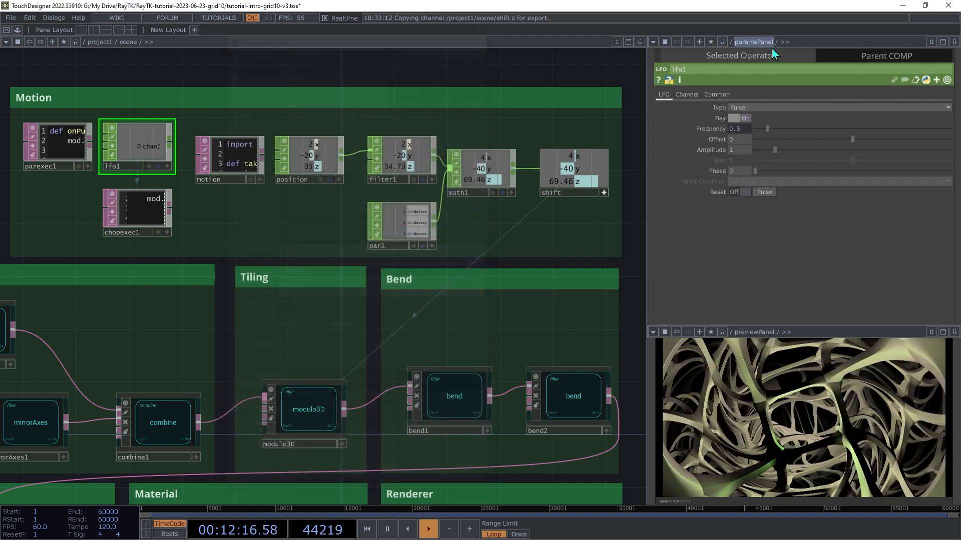
- Turn off Play in the scene component's parameters and pulse Step three times to test manual stepping
{"action": "left_click", "coordinate": [863, 55]}
{"action": "left_click", "coordinate": [671, 108]}
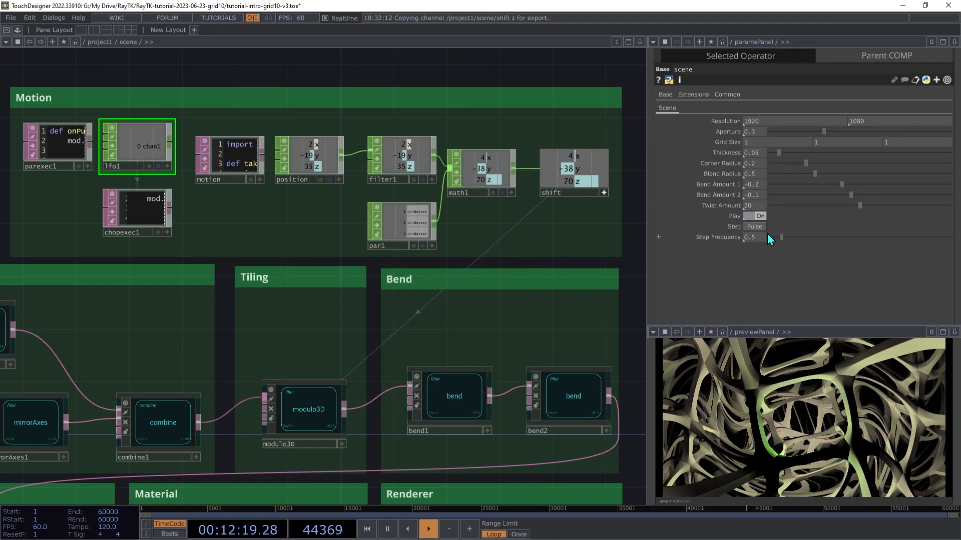
{"action": "left_click", "coordinate": [752, 218]}
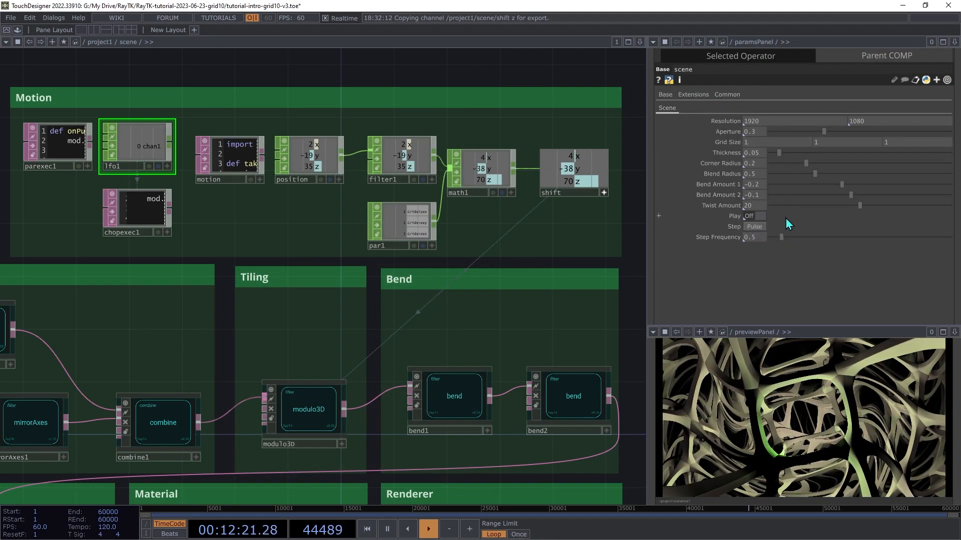
{"action": "left_click", "coordinate": [753, 227]}
{"action": "left_click", "coordinate": [754, 227]}
{"action": "left_click", "coordinate": [753, 228]}
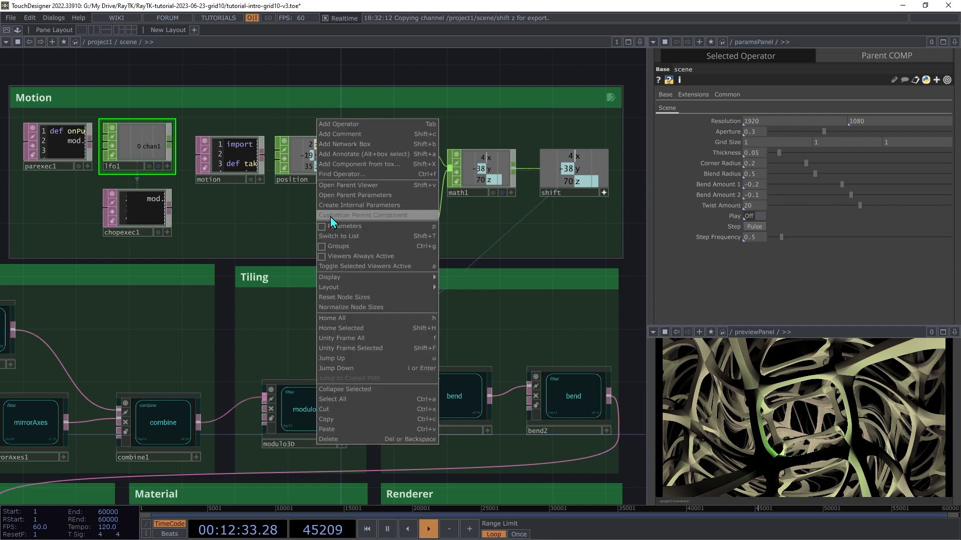
- Reorder the scene's custom parameters to Play, Step Frequency, Step, close the component editor, and turn Play on
{"action": "left_click", "coordinate": [331, 216]}
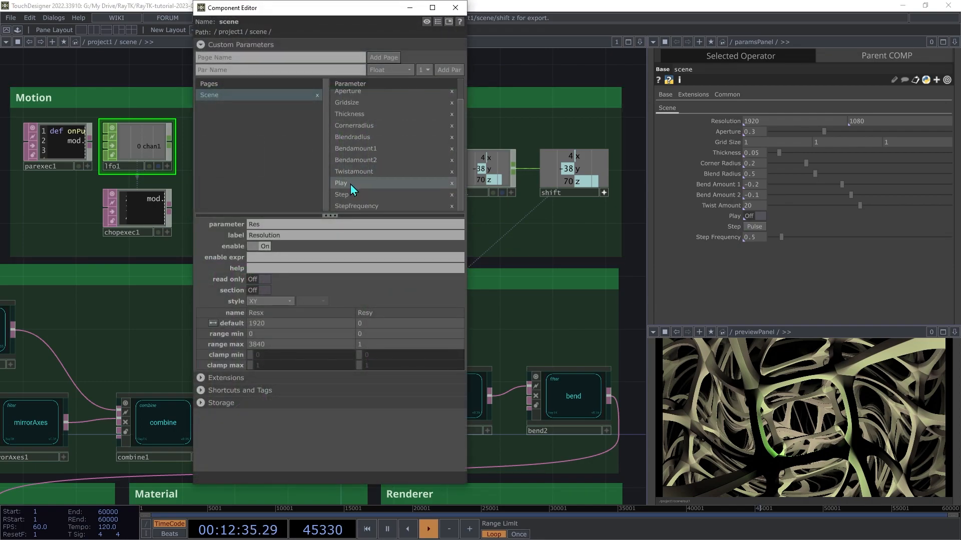
{"action": "left_click_drag", "start_coordinate": [346, 185], "coordinate": [357, 197]}
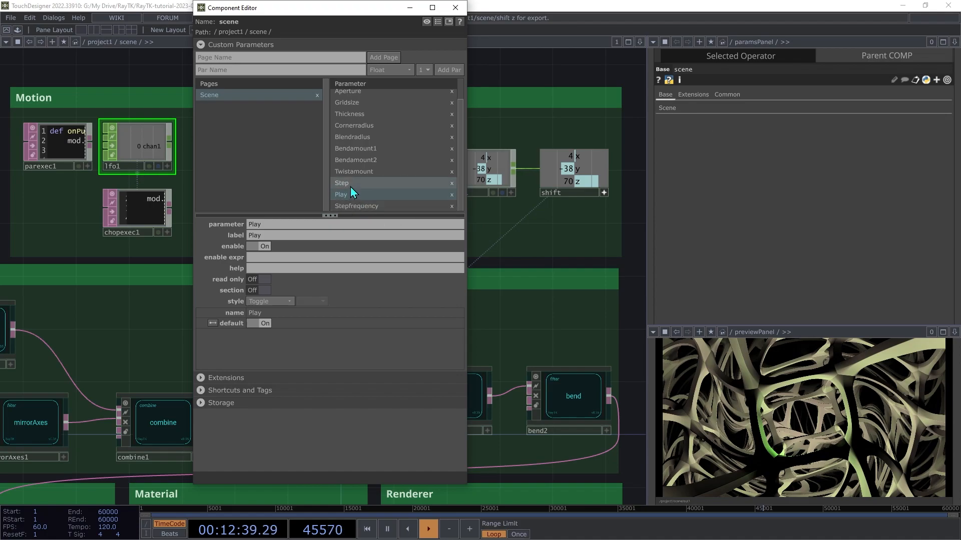
{"action": "left_click", "coordinate": [455, 8]}
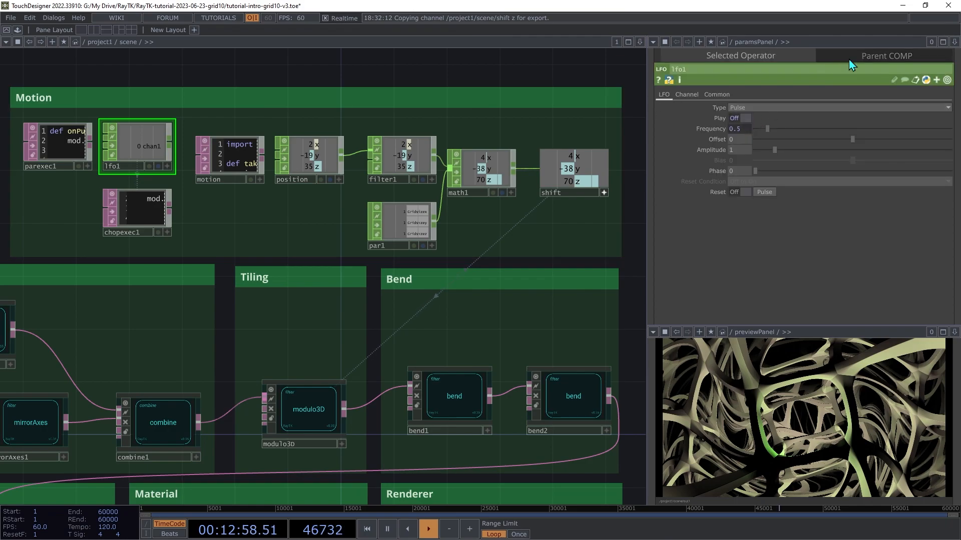
{"action": "left_click", "coordinate": [671, 113]}
{"action": "left_click", "coordinate": [750, 217]}
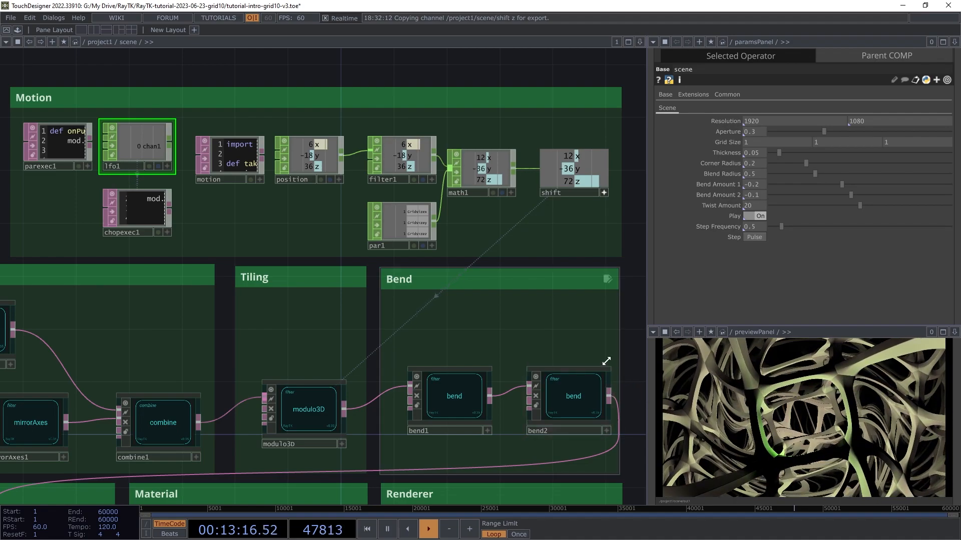
- Open the motion DAT's script in its own window and enlarge both the window and the text
{"action": "left_click", "coordinate": [245, 158]}
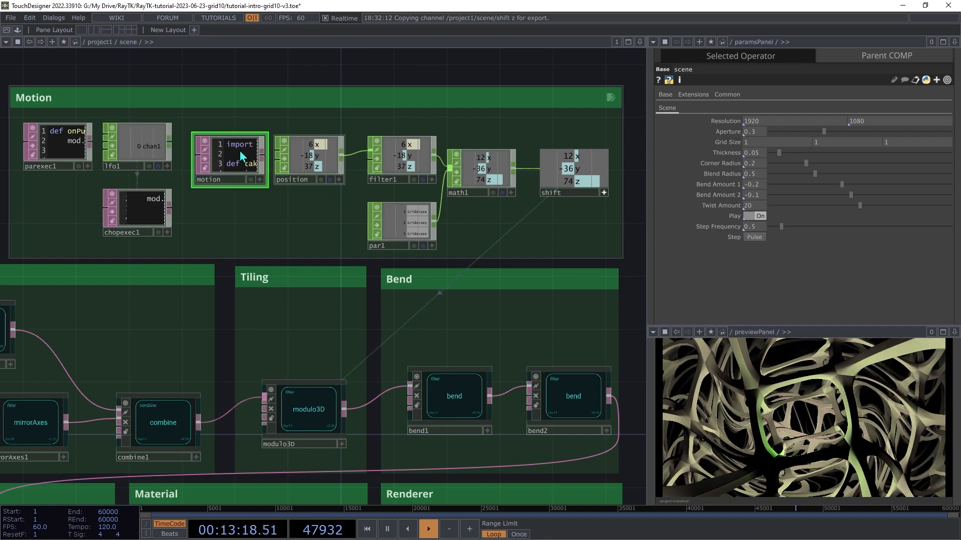
{"action": "right_click", "coordinate": [245, 158]}
{"action": "left_click", "coordinate": [254, 134]}
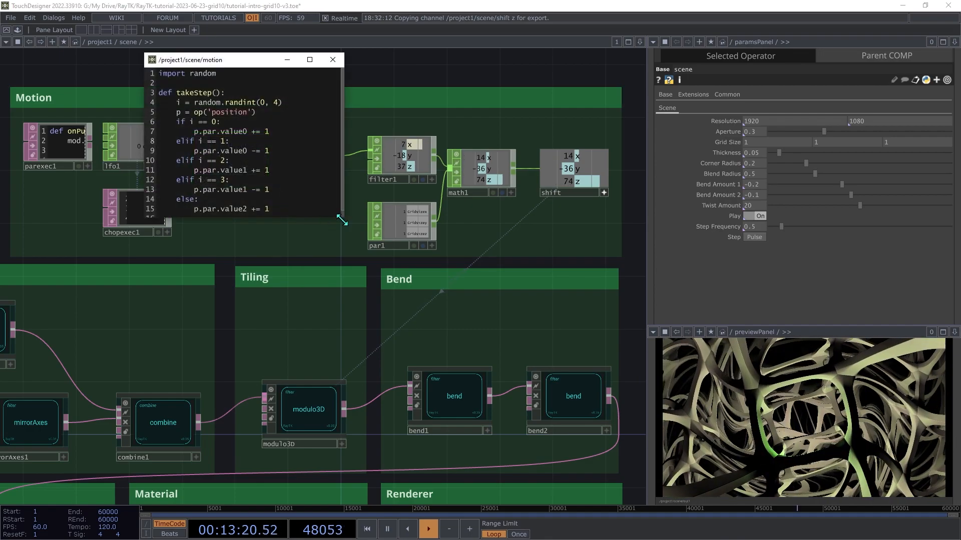
{"action": "left_click_drag", "start_coordinate": [366, 255], "coordinate": [501, 381]}
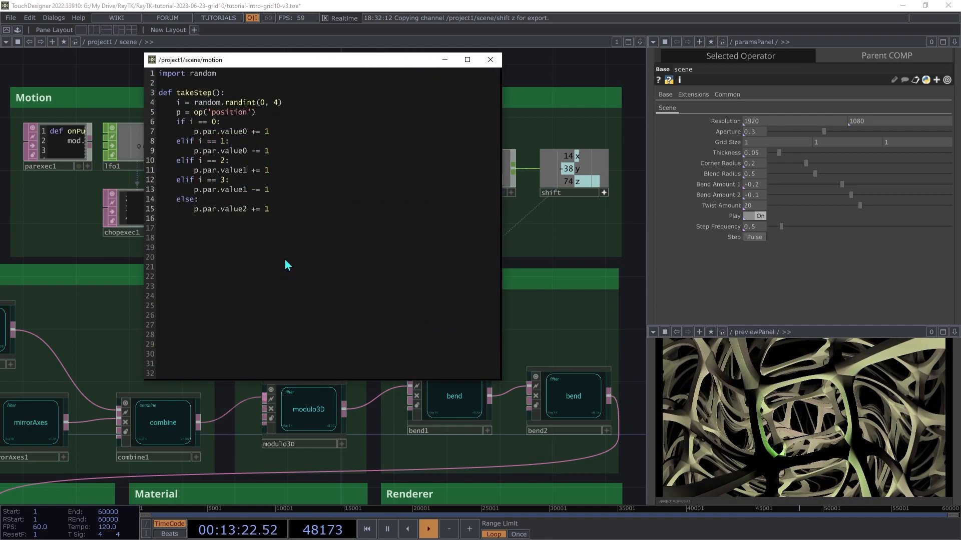
{"action": "left_click", "coordinate": [300, 266]}
{"action": "scroll", "coordinate": [299, 263], "scroll_direction": "up", "scroll_amount": 3, "text": "ctrl"}
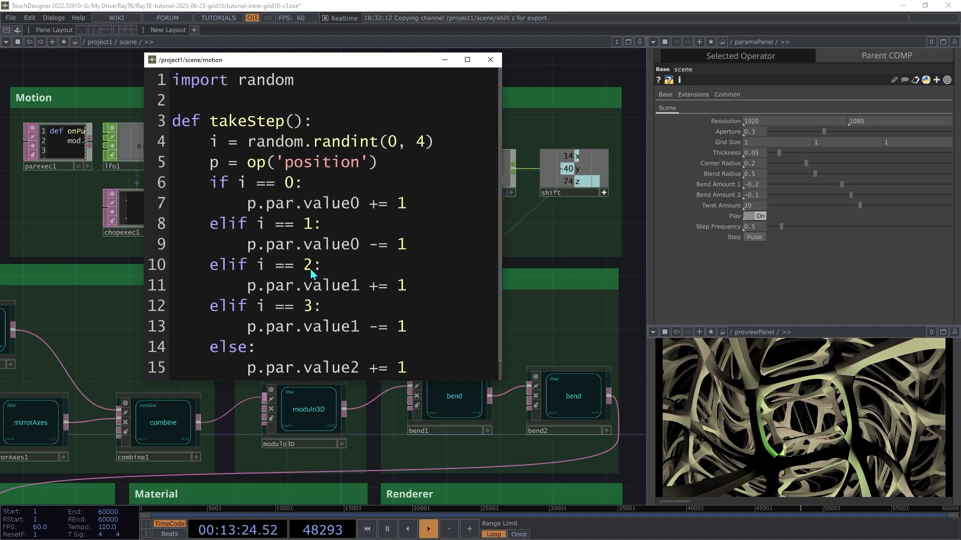
{"action": "scroll", "coordinate": [311, 274], "scroll_direction": "down", "scroll_amount": 1, "text": "ctrl"}
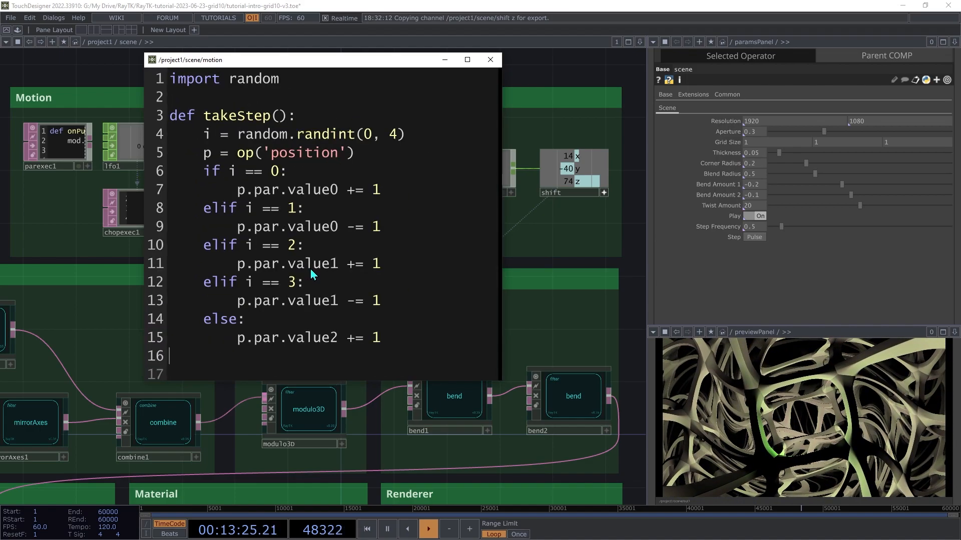
- Set the upper limit of random.randint in takeStep to 7 and close the script
{"action": "left_click", "coordinate": [368, 179]}
{"action": "double_click", "coordinate": [393, 134]}
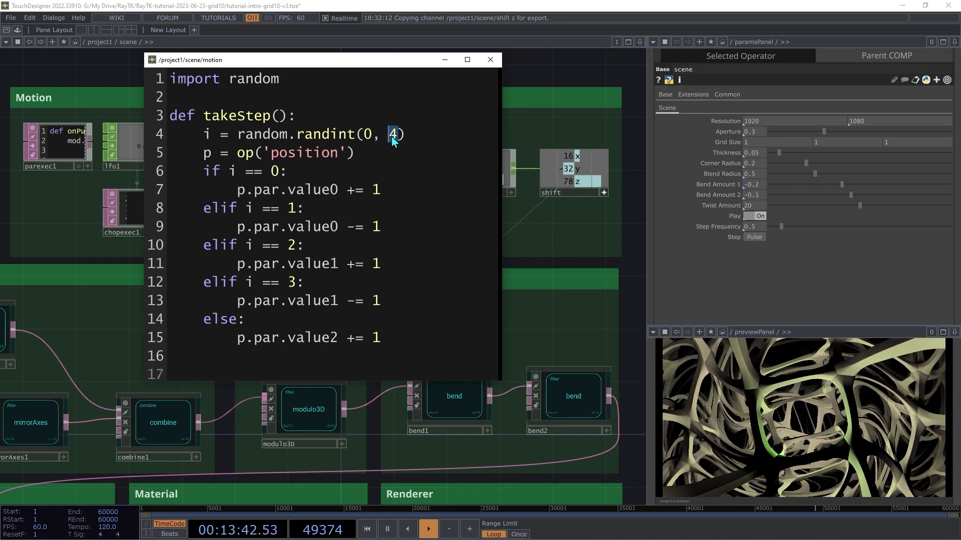
{"action": "type", "text": "7"}
{"action": "left_click", "coordinate": [420, 357]}
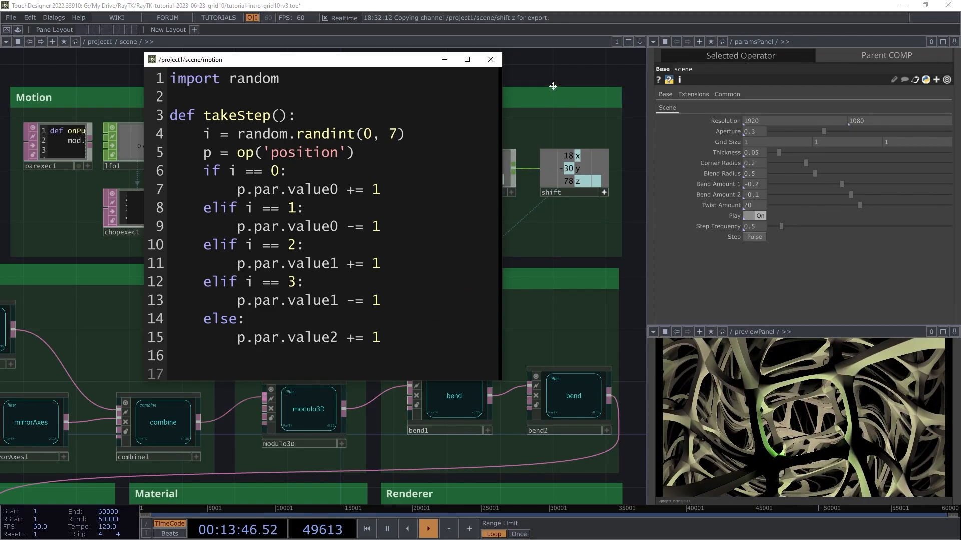
{"action": "left_click", "coordinate": [737, 265]}
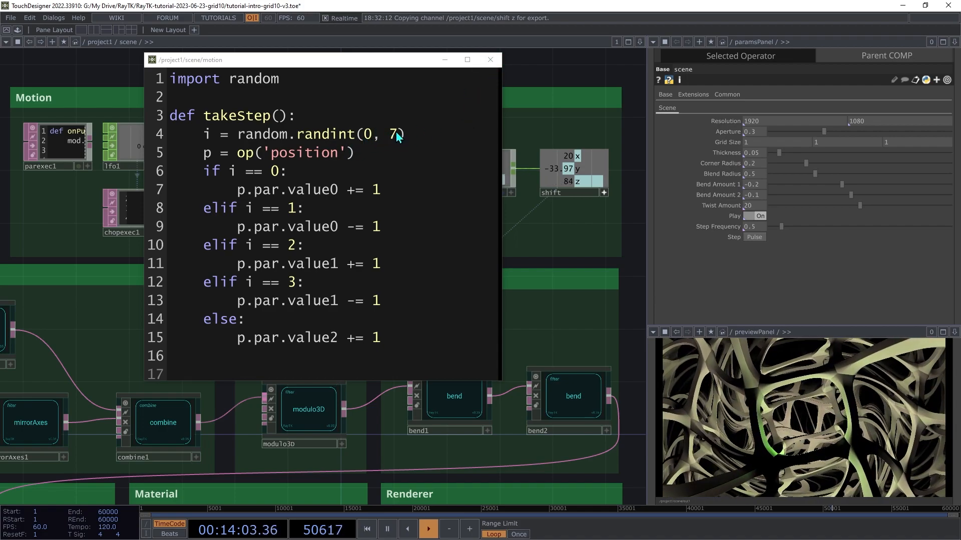
{"action": "left_click", "coordinate": [490, 62]}
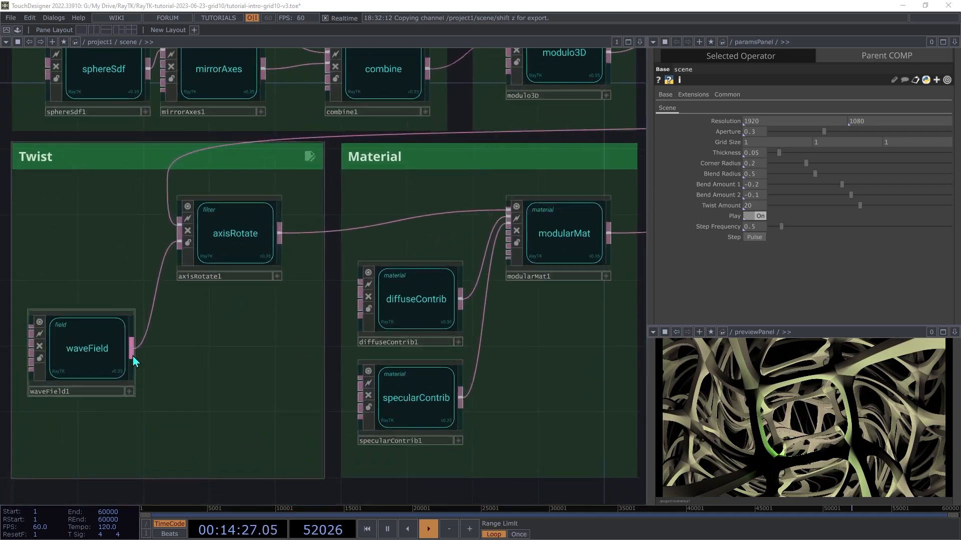
- Rearrange axisRotate1 and waveField1 inside the Twist box to free space below them
{"action": "left_click", "coordinate": [107, 345]}
{"action": "left_click_drag", "start_coordinate": [232, 249], "coordinate": [245, 256]}
{"action": "left_click_drag", "start_coordinate": [95, 367], "coordinate": [145, 318]}
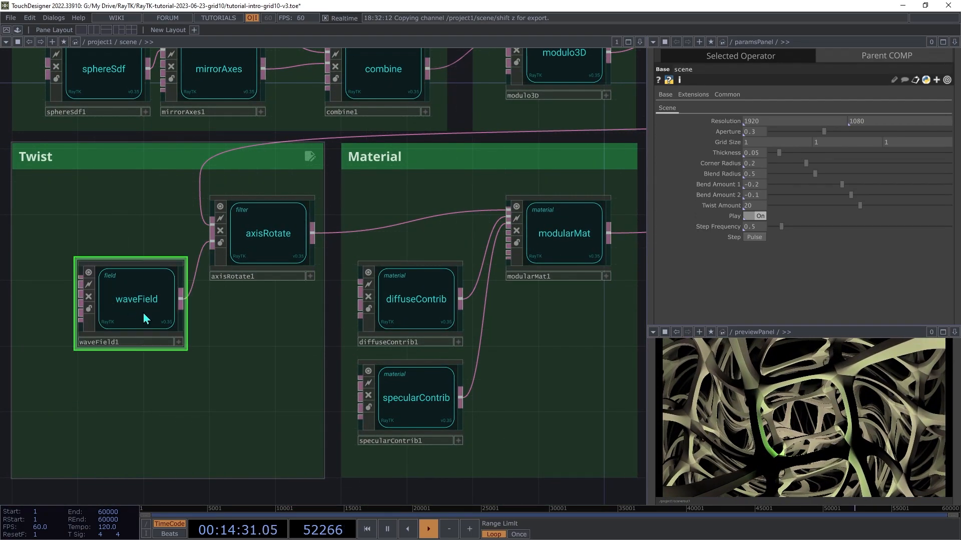
- Animate the waveField operator's Phase parameter with a speed generator
{"action": "right_click", "coordinate": [240, 328]}
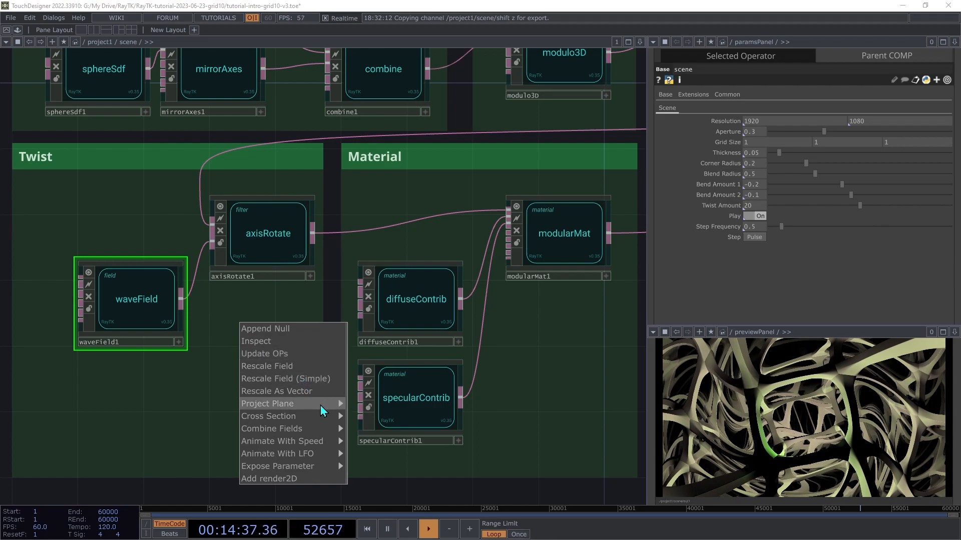
{"action": "mouse_move", "coordinate": [318, 453]}
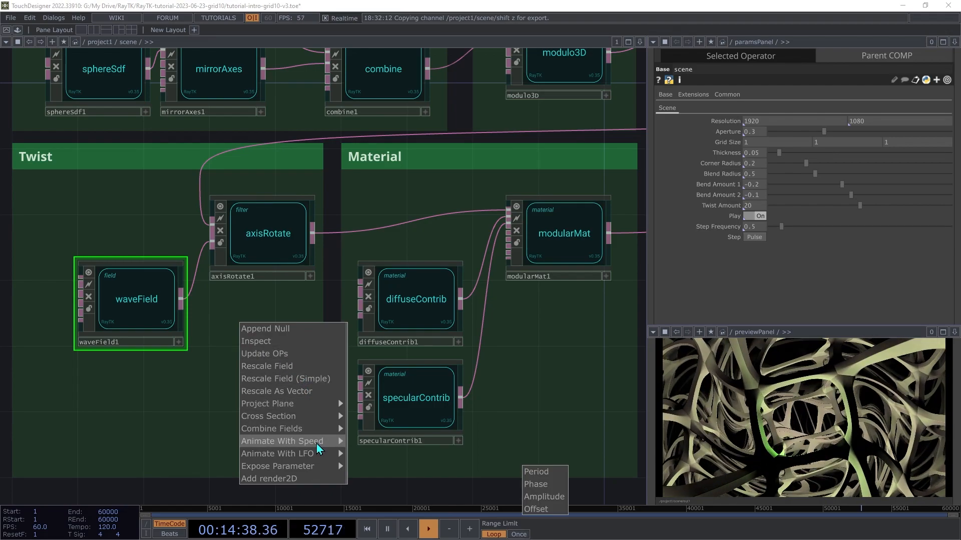
{"action": "left_click", "coordinate": [545, 489]}
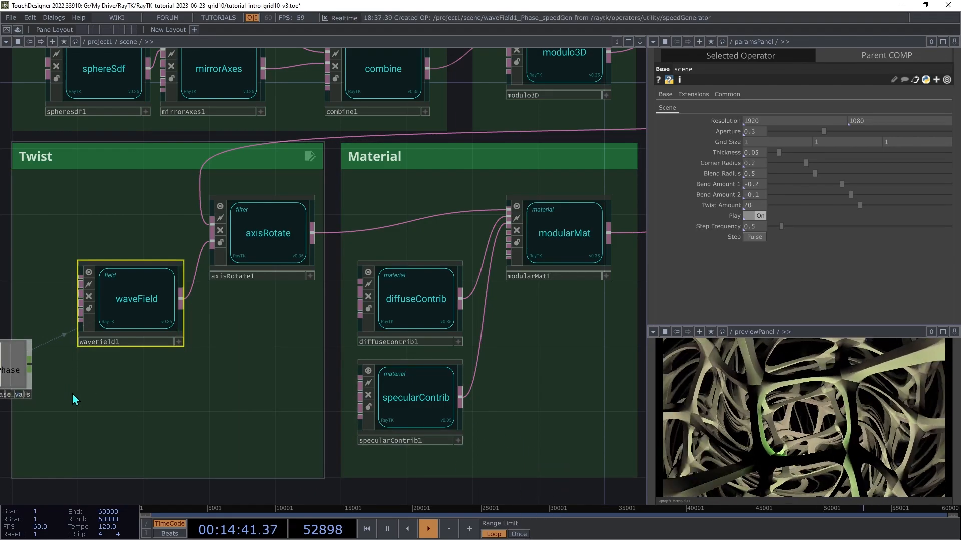
- Move the new Phase speedGenerator and its values CHOP into the Twist box below waveField1
{"action": "left_click_drag", "start_coordinate": [46, 377], "coordinate": [262, 367]}
{"action": "right_click_drag", "start_coordinate": [216, 290], "coordinate": [27, 401]}
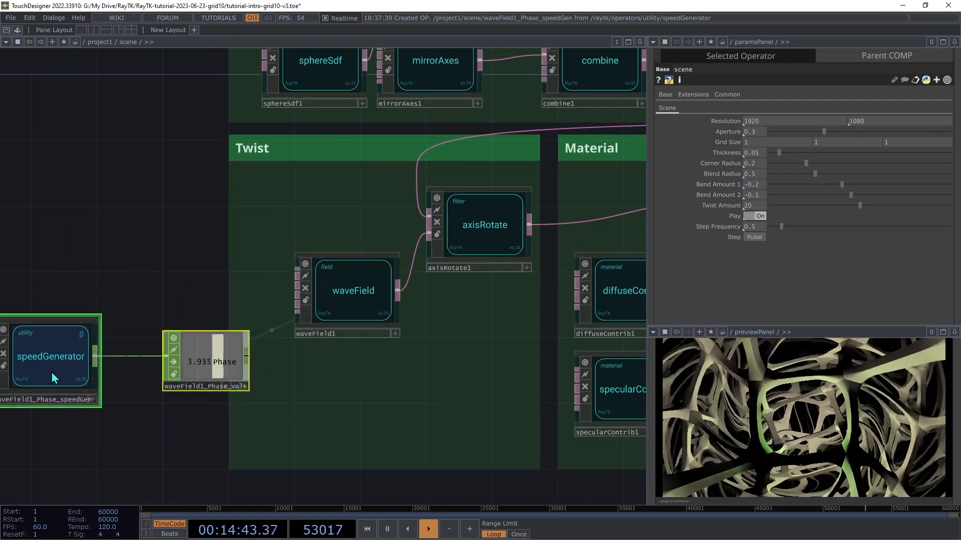
{"action": "left_click_drag", "start_coordinate": [42, 371], "coordinate": [311, 404]}
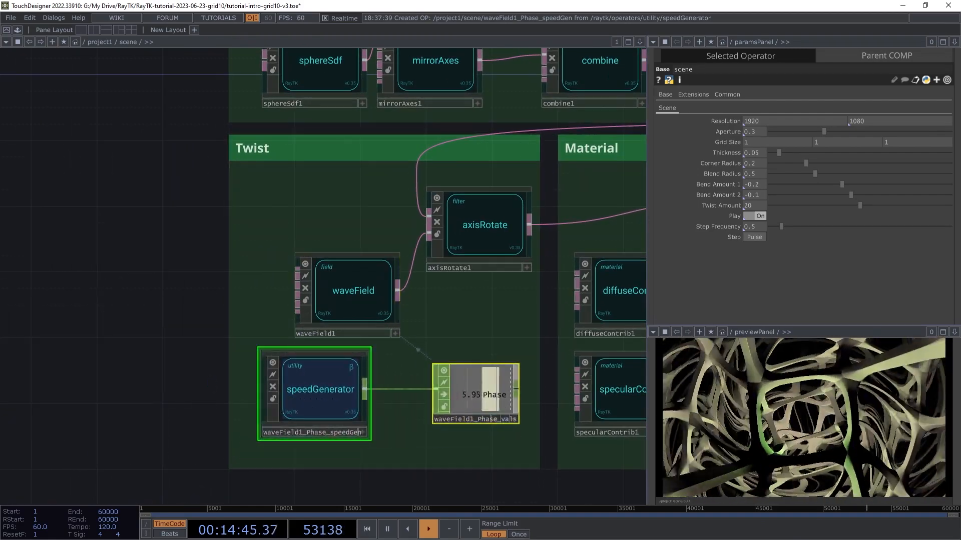
{"action": "left_click_drag", "start_coordinate": [431, 482], "coordinate": [80, 420]}
- Set the first Speed value of the waveField Phase speedGenerator to 0.5
{"action": "left_click", "coordinate": [111, 406]}
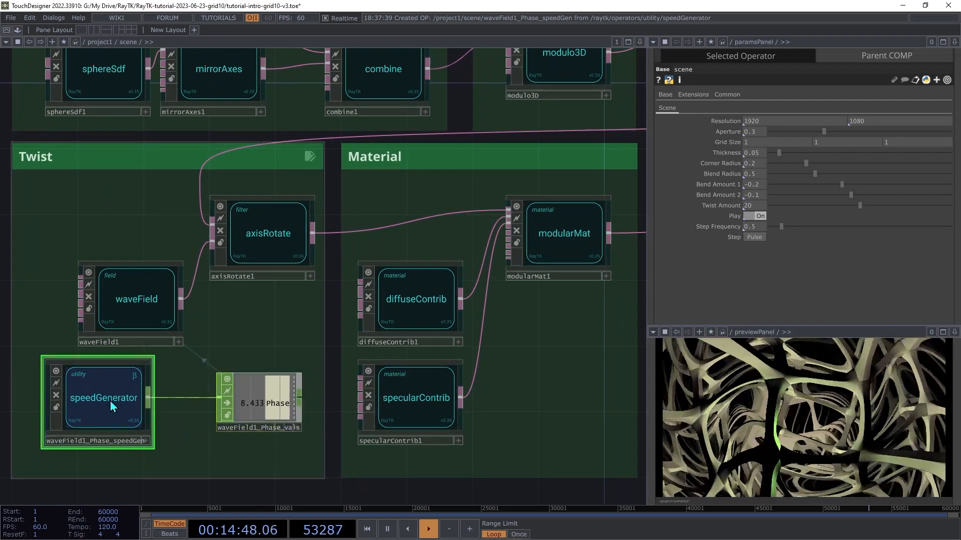
{"action": "left_click", "coordinate": [739, 58]}
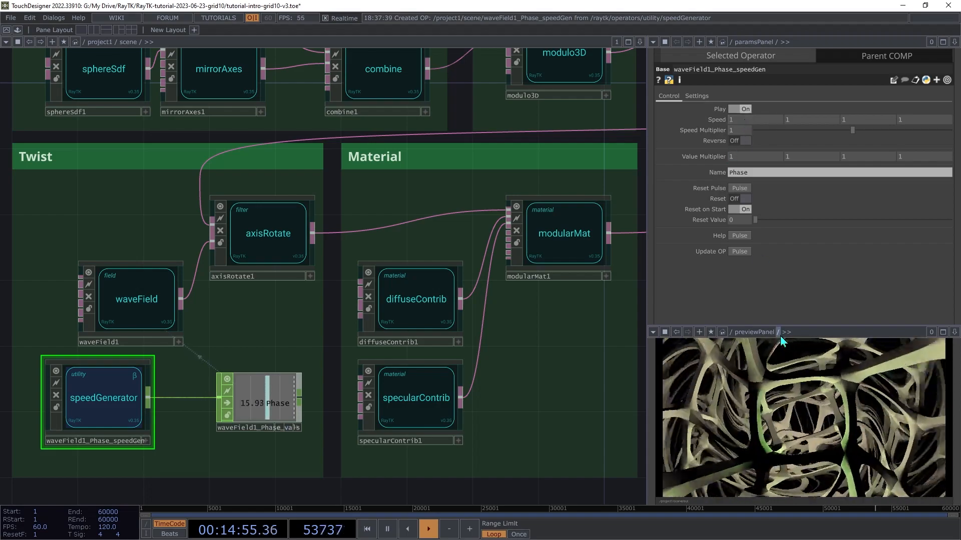
{"action": "mouse_move", "coordinate": [738, 120]}
{"action": "middle_mouse_down"}
{"action": "mouse_move", "coordinate": [741, 129]}
{"action": "mouse_move", "coordinate": [750, 122]}
{"action": "mouse_move", "coordinate": [740, 102]}
{"action": "middle_mouse_up"}
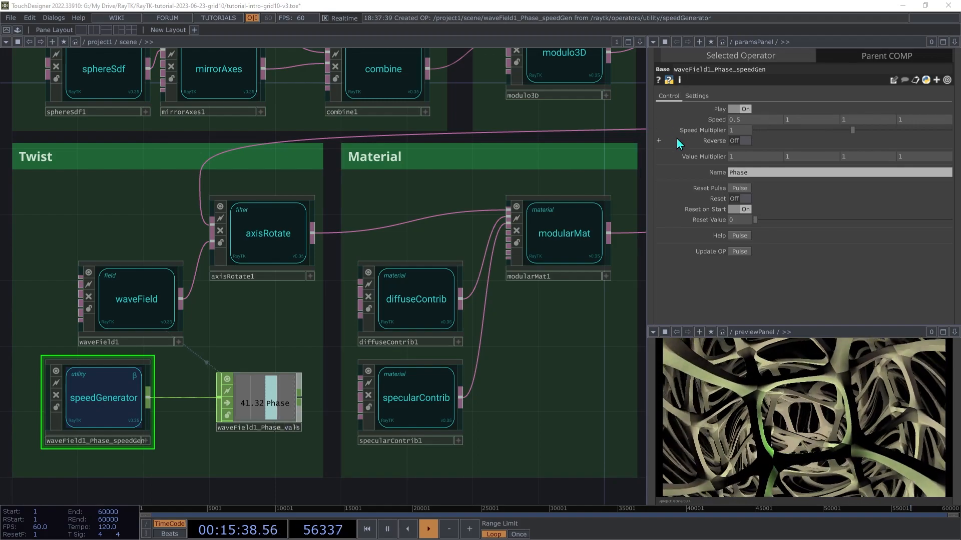
- Add the speedGenerator's Speed Multiplier to the scene component's custom parameters after Step, binding the new parameter as master
{"action": "right_click", "coordinate": [333, 194]}
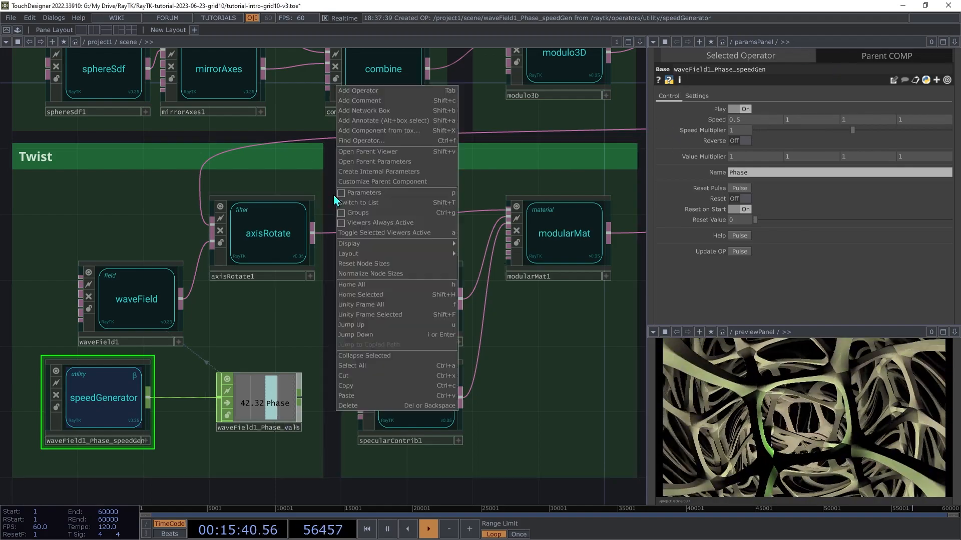
{"action": "left_click", "coordinate": [400, 181]}
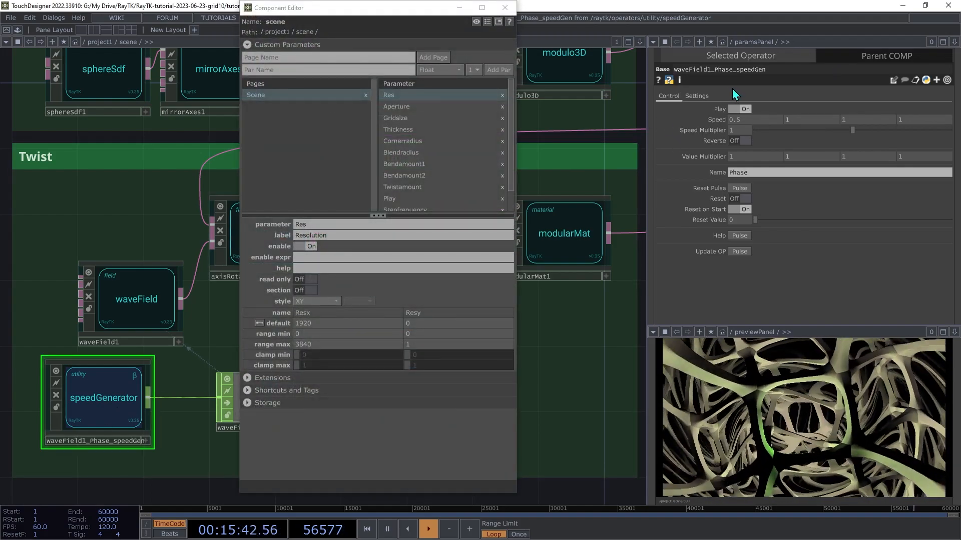
{"action": "scroll", "coordinate": [434, 196], "scroll_direction": "down", "scroll_amount": 1}
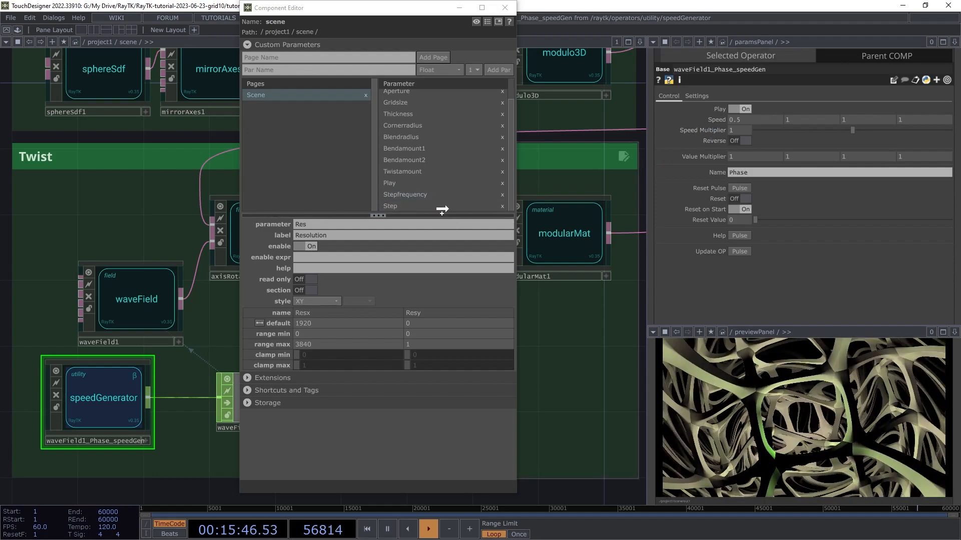
{"action": "left_click_drag", "start_coordinate": [442, 210], "coordinate": [449, 210]}
{"action": "left_click", "coordinate": [481, 218]}
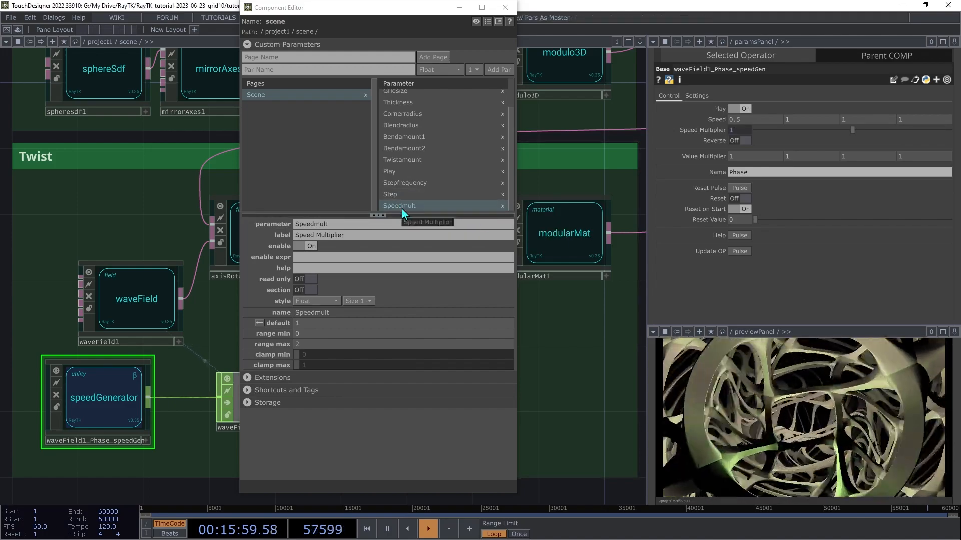
- Rename the scene component's Speedmult custom parameter to Twistspeed and set its label to Twist Speed
{"action": "left_click", "coordinate": [402, 209]}
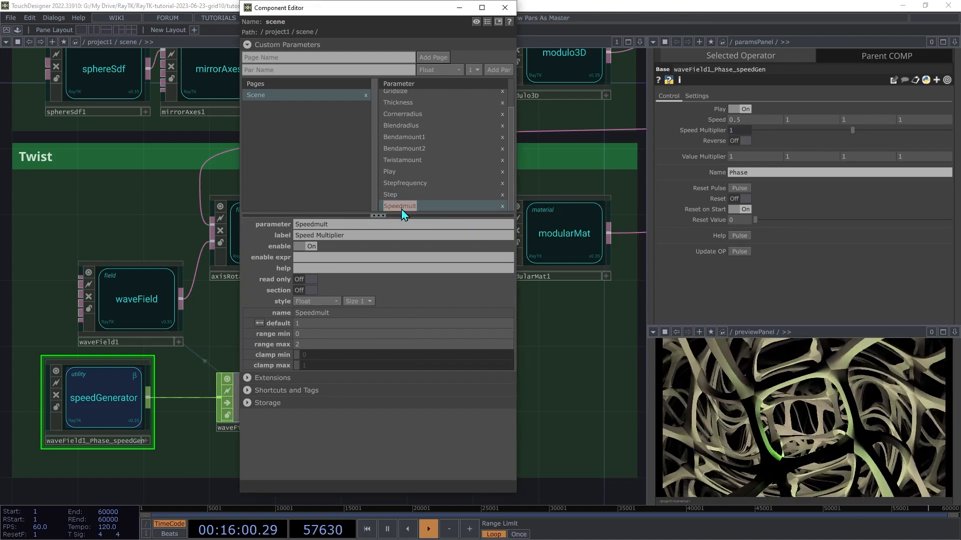
{"action": "type", "text": "TwistSpeed"}
{"action": "key", "text": "Return"}
{"action": "left_click", "coordinate": [381, 235]}
{"action": "key", "text": "ctrl+shift+Left"}
{"action": "key", "text": "ctrl+shift+Left"}
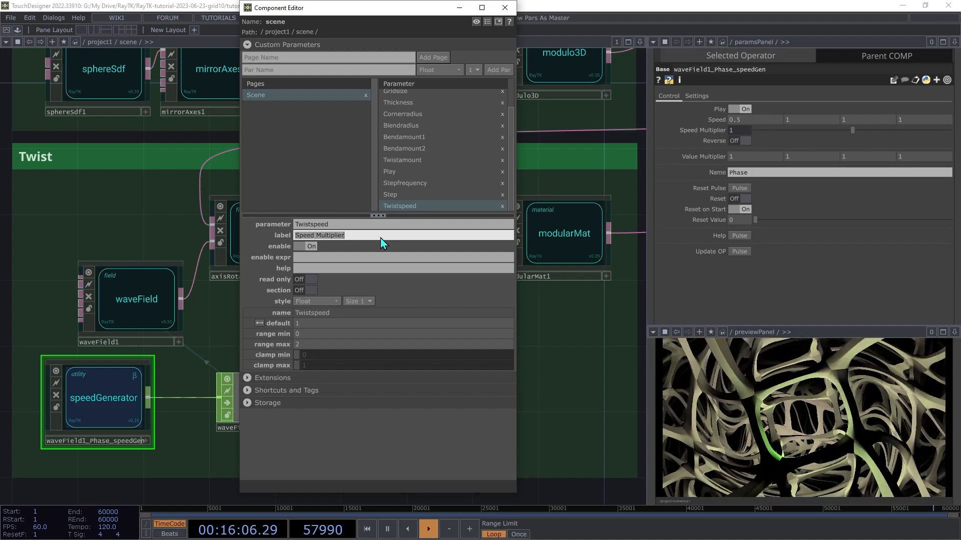
{"action": "type", "text": "Twi"}
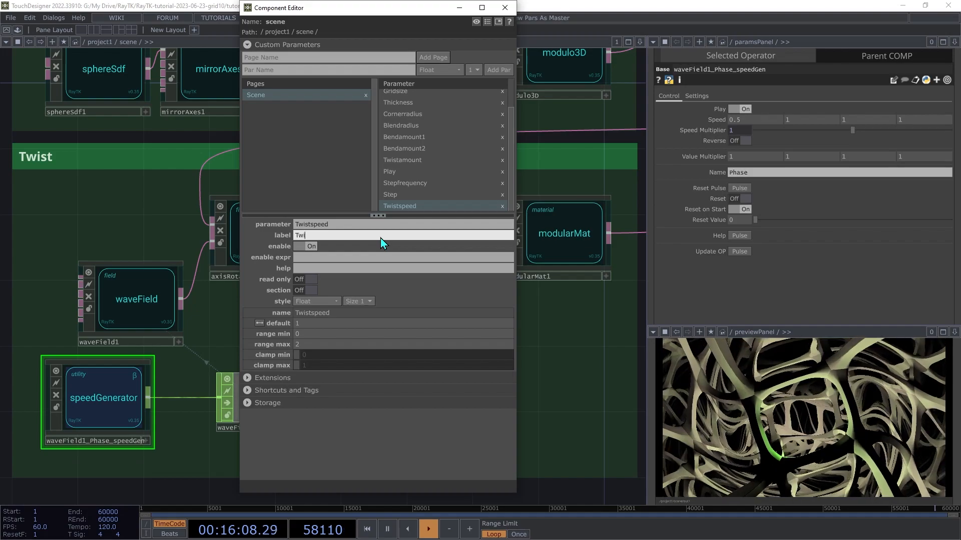
{"action": "type", "text": "st Speed"}
{"action": "key", "text": "Return"}
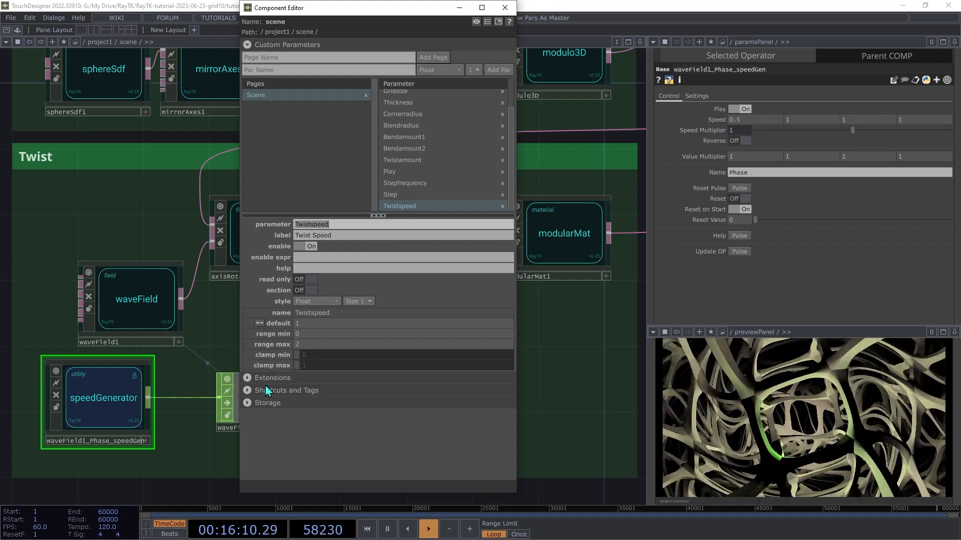
- Set the Twistspeed parameter's range max to 1, leaving the component editor closed
{"action": "left_click", "coordinate": [314, 344]}
{"action": "left_click_drag", "start_coordinate": [314, 344], "coordinate": [294, 345]}
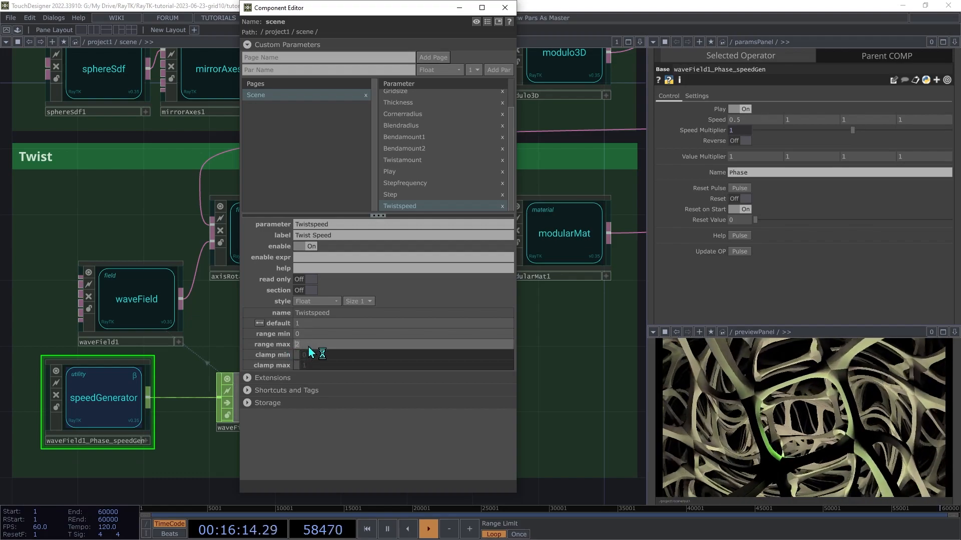
{"action": "left_click", "coordinate": [308, 325]}
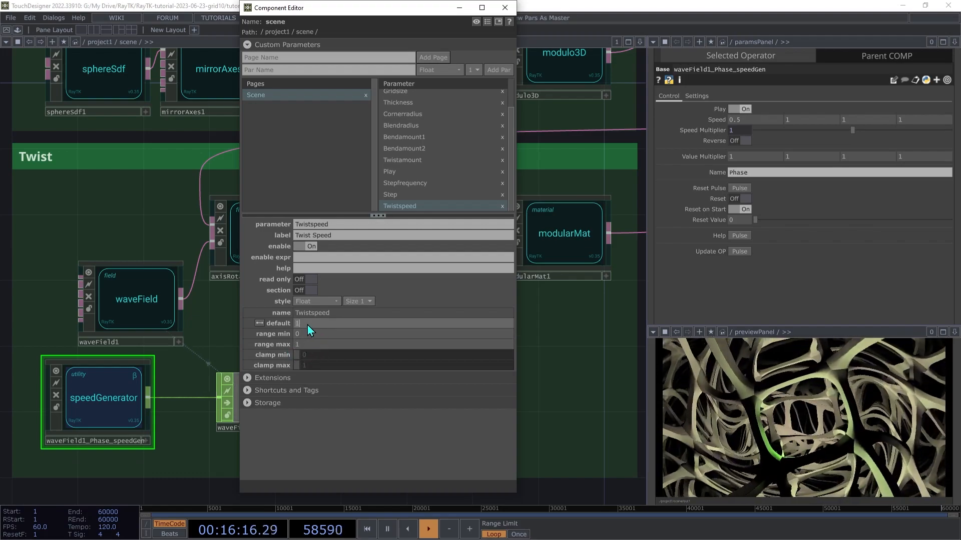
{"action": "left_click", "coordinate": [505, 8]}
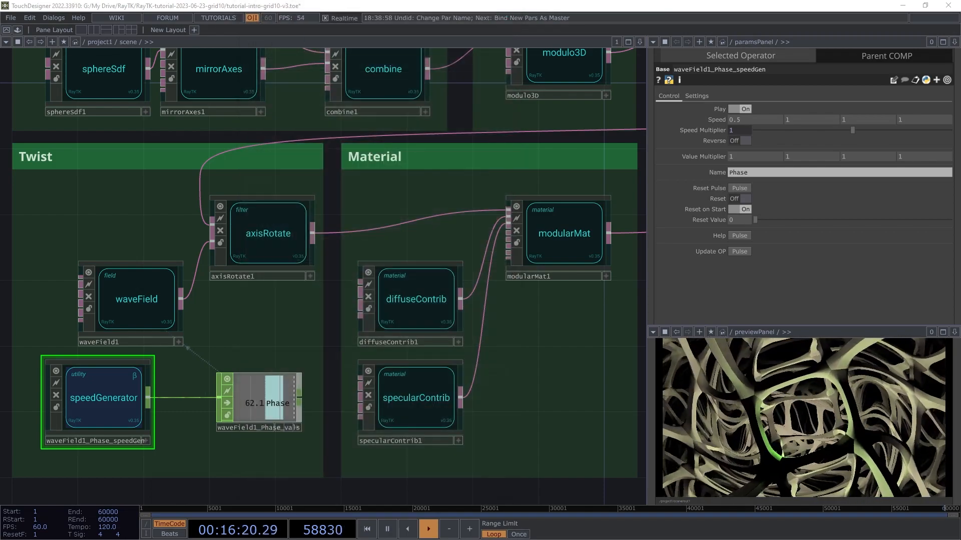
- Review the operators along the scene network's chain, inspecting the parameters of boxFrameSdf1, mirrorAxes1, combine1, modulo3D, bend1, bend2 and out1
{"action": "key", "text": "h"}
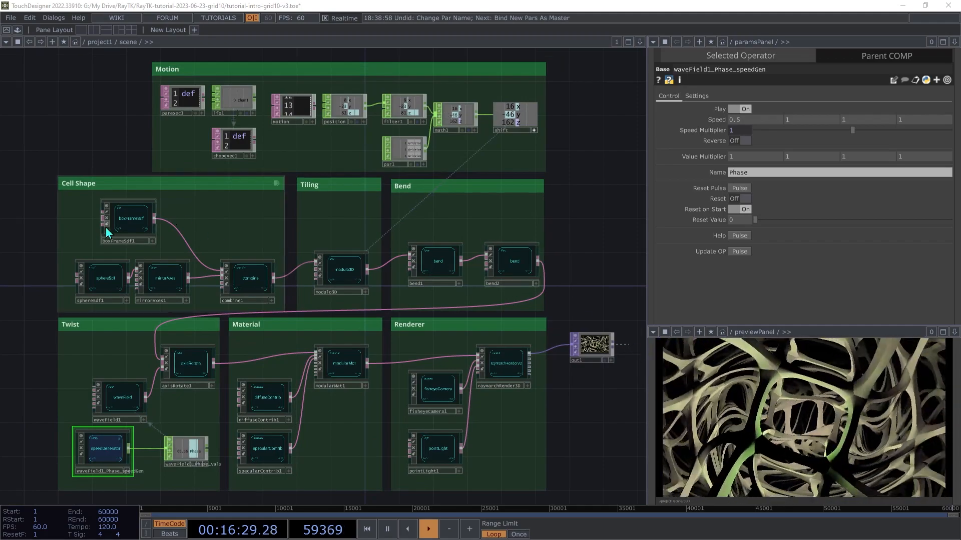
{"action": "left_click", "coordinate": [129, 219]}
{"action": "scroll", "coordinate": [110, 208], "scroll_direction": "up", "scroll_amount": 5}
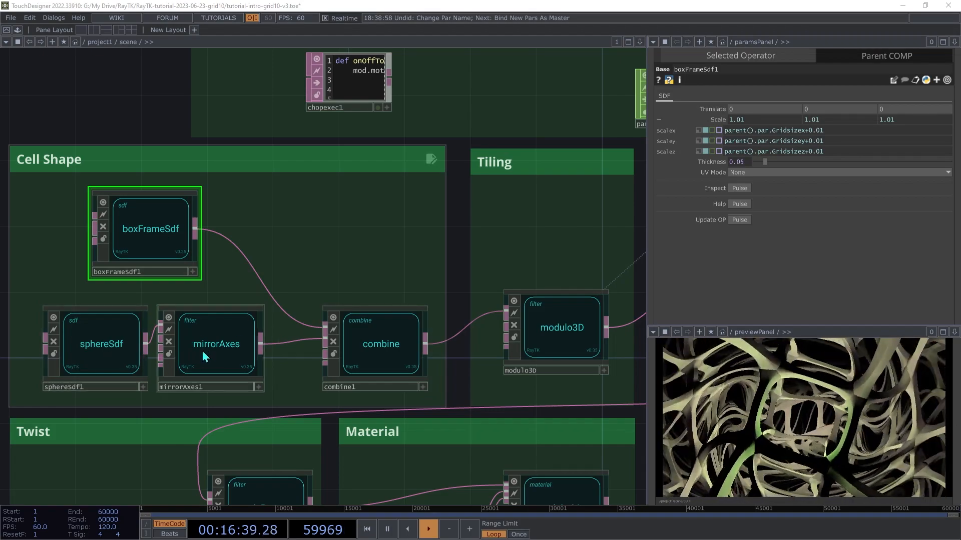
{"action": "left_click", "coordinate": [223, 355]}
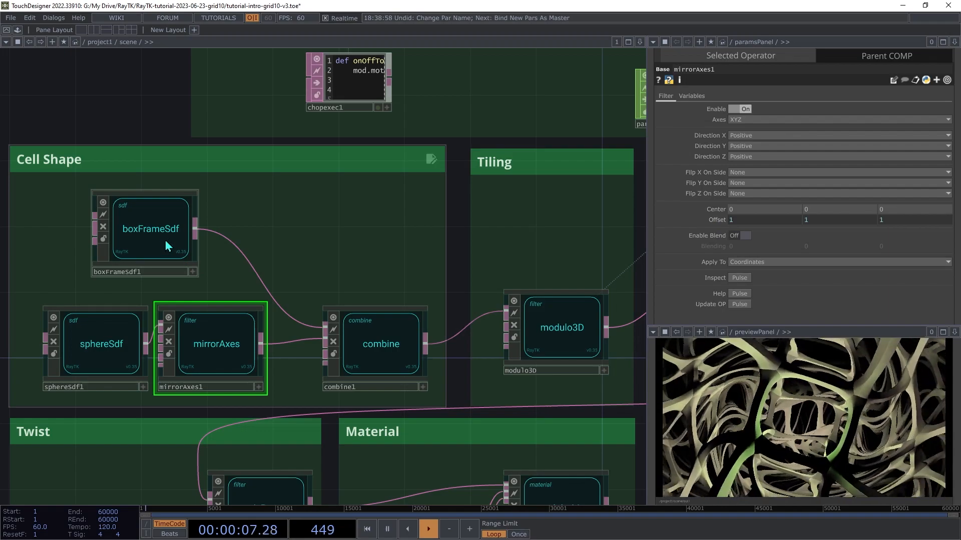
{"action": "left_click", "coordinate": [380, 345]}
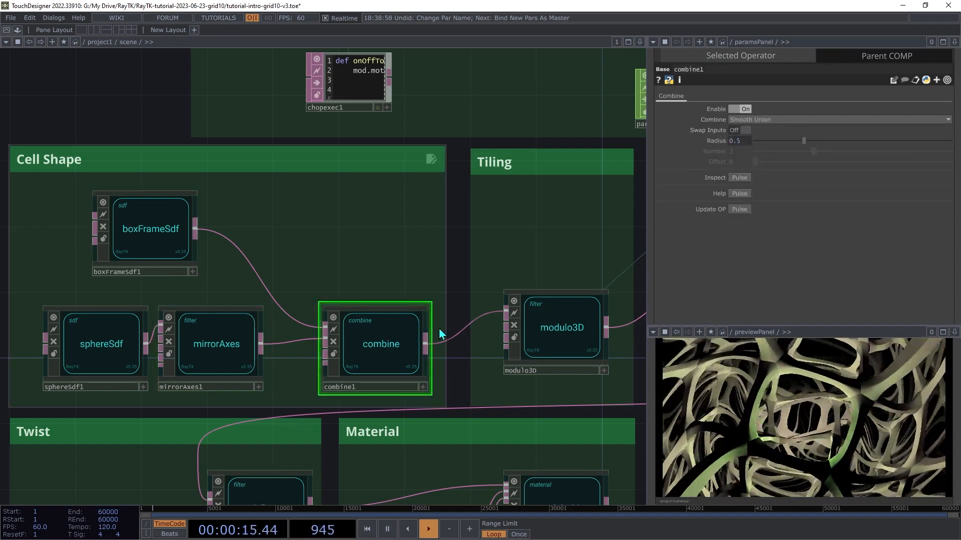
{"action": "left_click", "coordinate": [549, 337]}
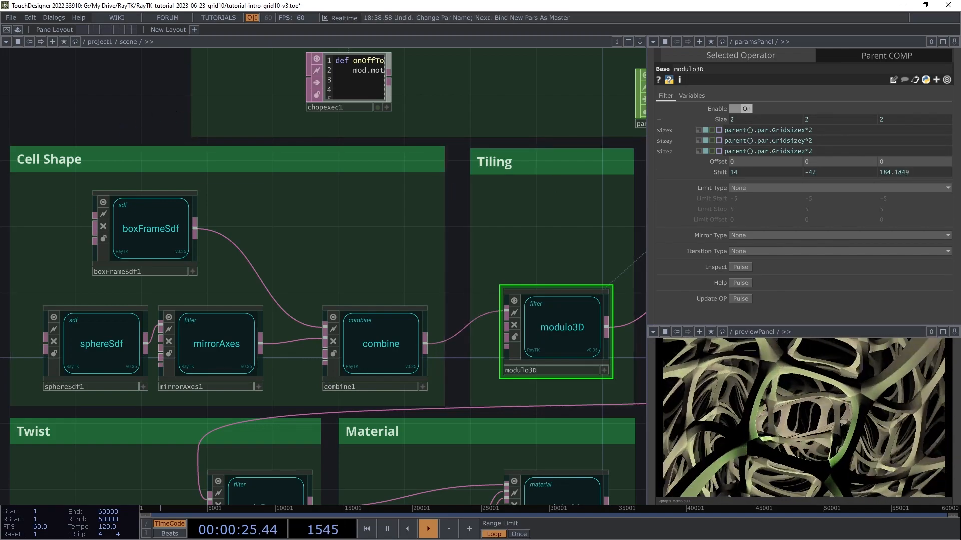
{"action": "left_click_drag", "start_coordinate": [450, 379], "coordinate": [323, 420]}
{"action": "scroll", "coordinate": [324, 421], "scroll_direction": "down", "scroll_amount": 2}
{"action": "left_click_drag", "start_coordinate": [493, 363], "coordinate": [370, 399]}
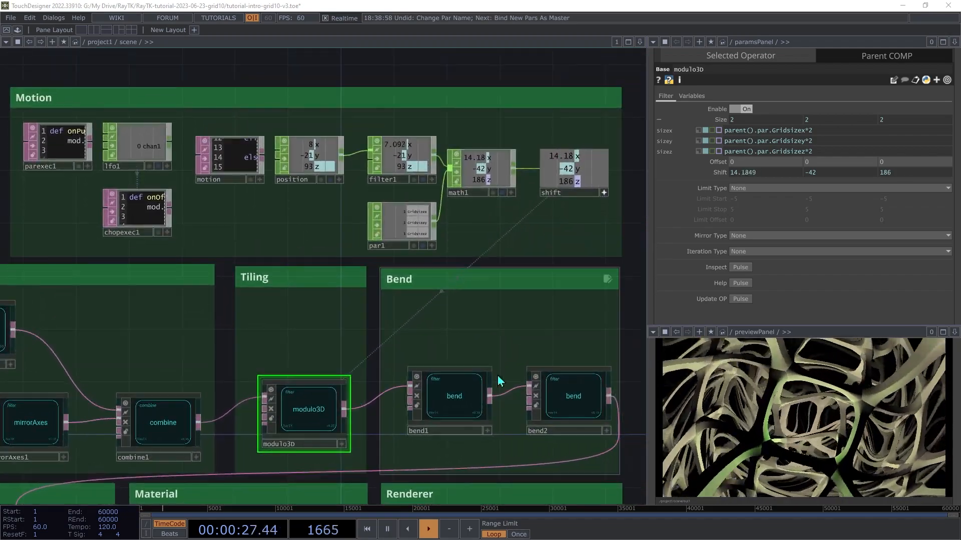
{"action": "left_click", "coordinate": [444, 408]}
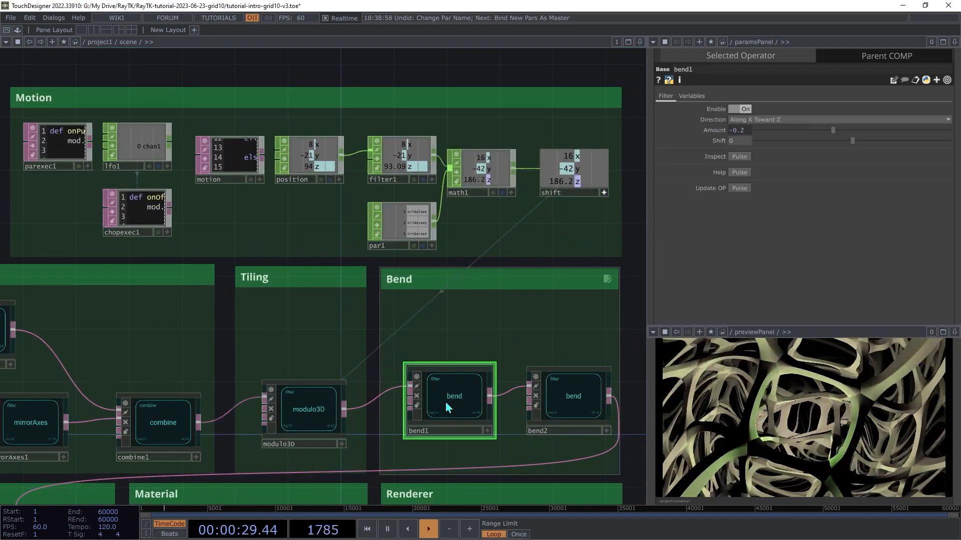
{"action": "left_click", "coordinate": [580, 405]}
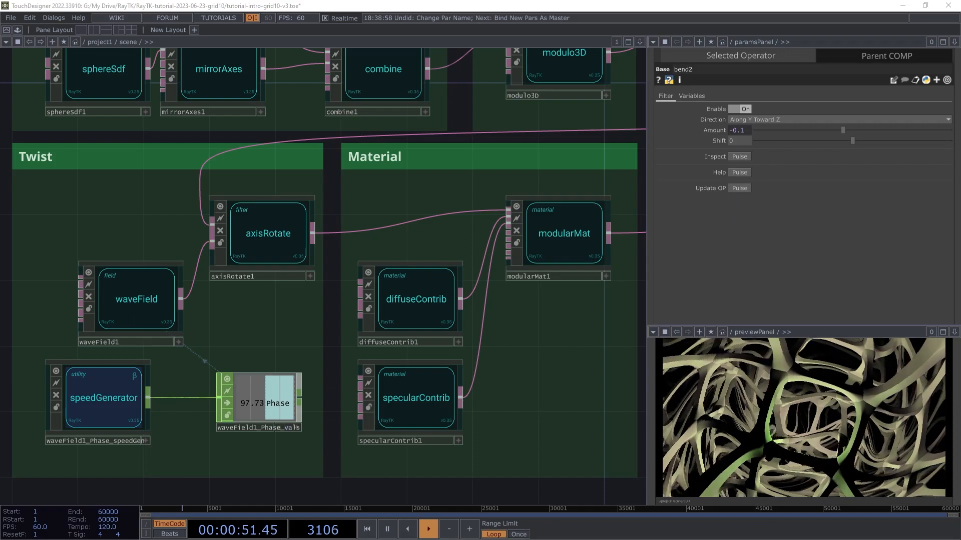
{"action": "left_click_drag", "start_coordinate": [620, 239], "coordinate": [441, 245]}
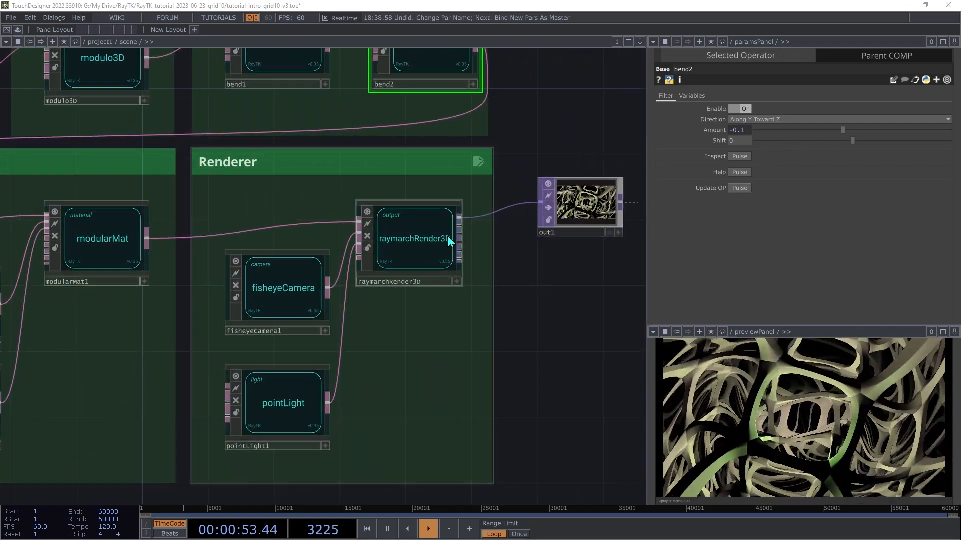
{"action": "left_click", "coordinate": [590, 205]}
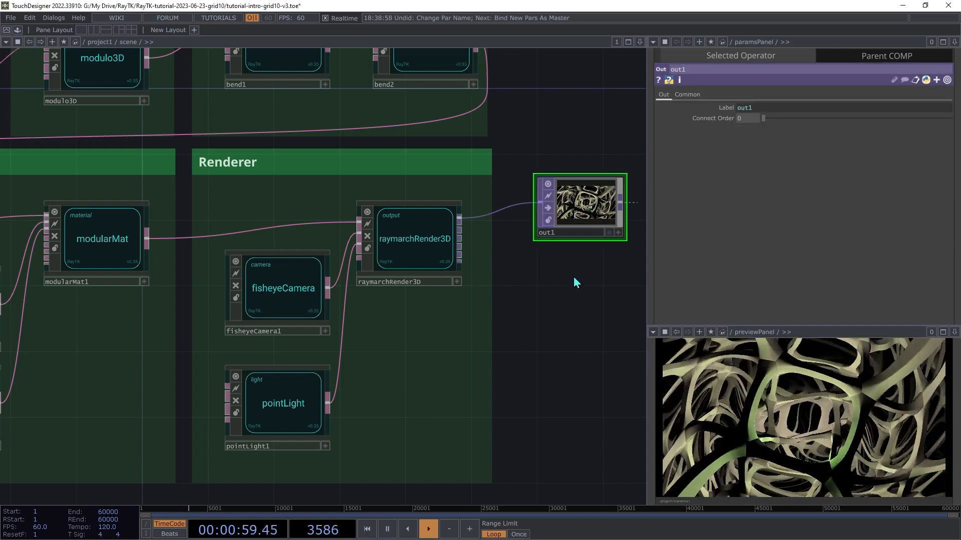
- Go up to the project level and review the scene component's custom Scene parameters
{"action": "key", "text": "u"}
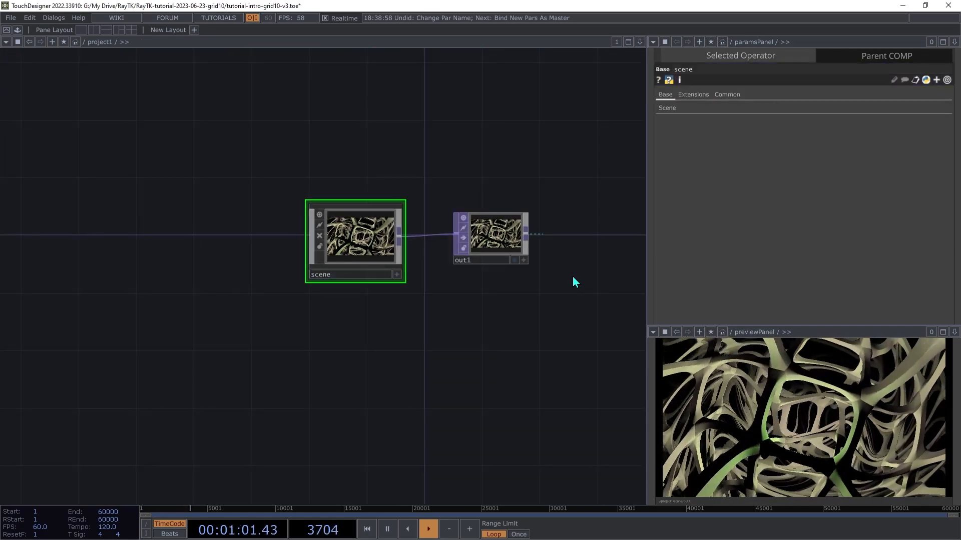
{"action": "left_click", "coordinate": [663, 108]}
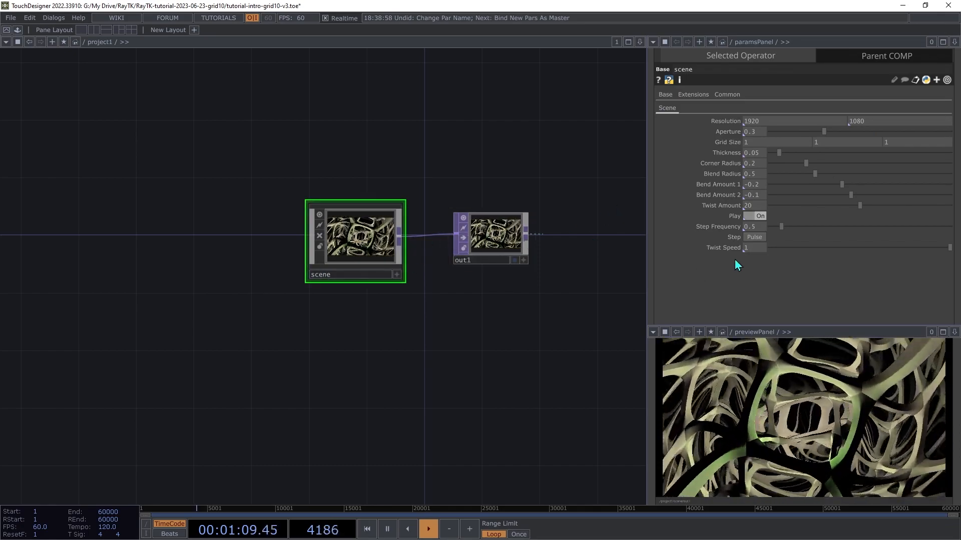
{"action": "mouse_move", "coordinate": [713, 245]}
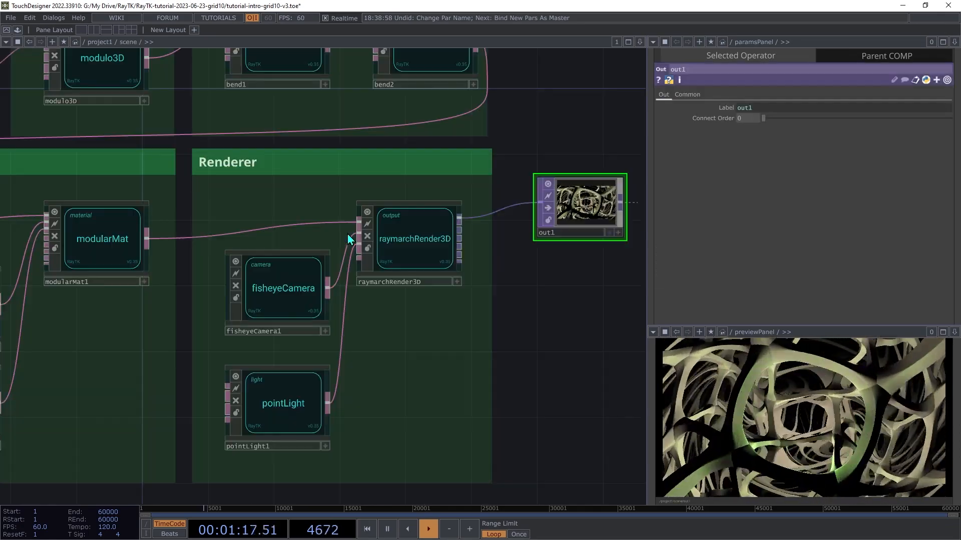
- Look over the whole scene network, inspecting the parameters of bend1 and combine1
{"action": "key", "text": "h"}
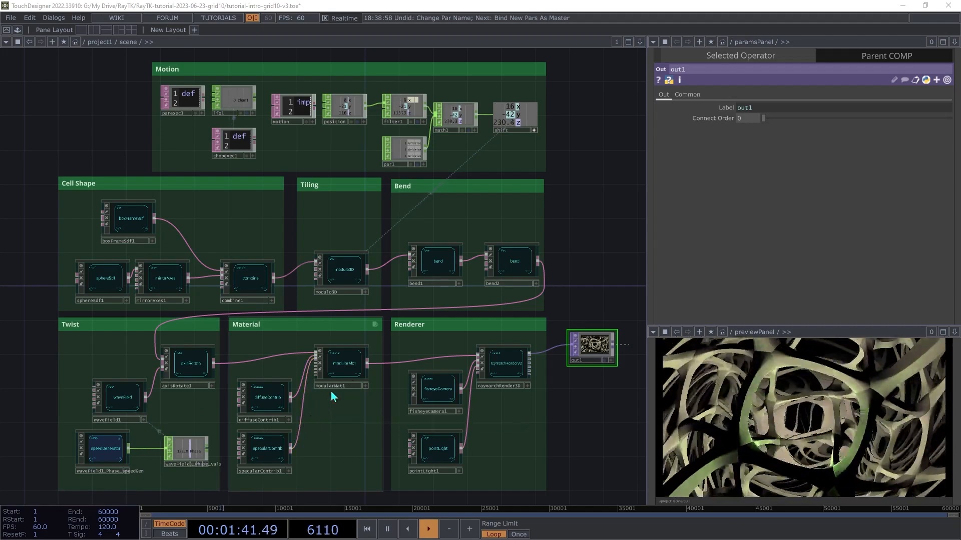
{"action": "left_click", "coordinate": [447, 266]}
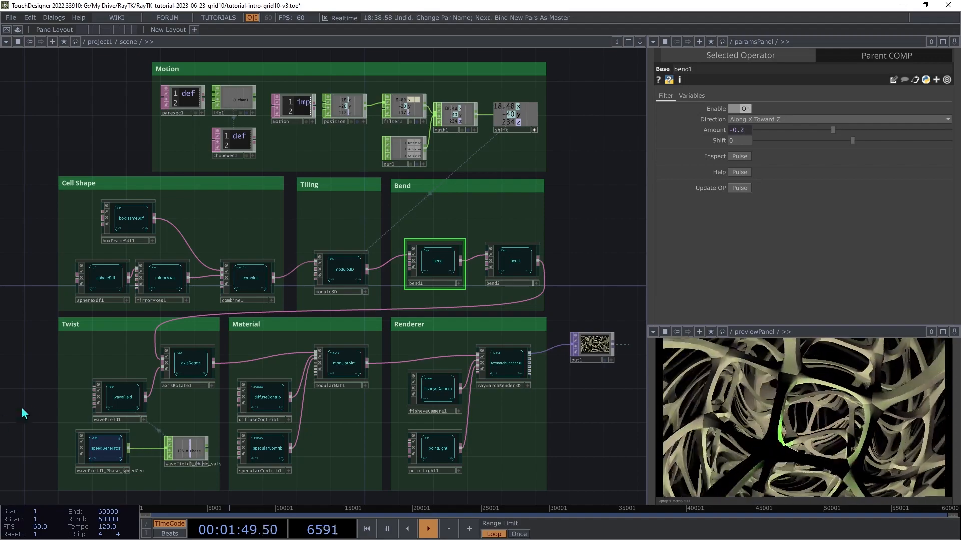
{"action": "left_click", "coordinate": [246, 279]}
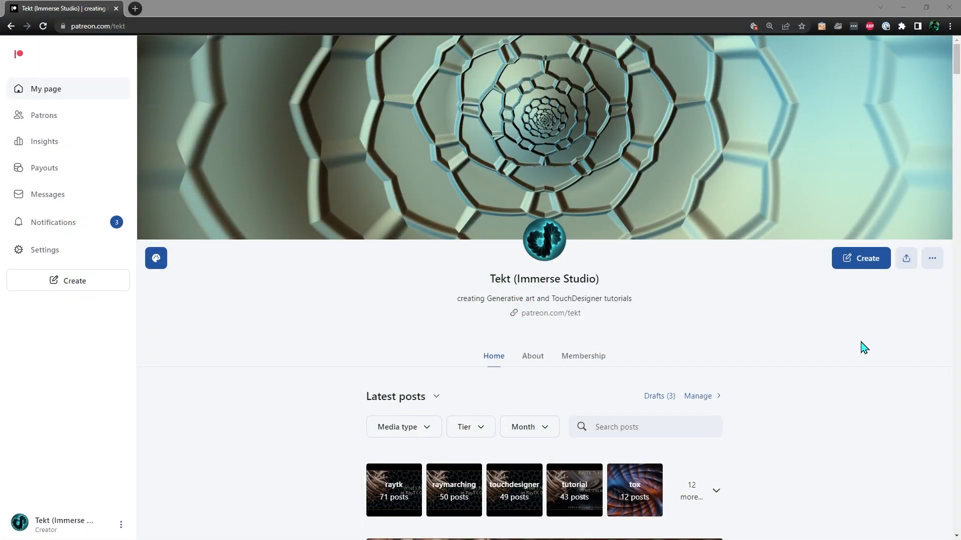
- Browse the RayTK release, tutorial and scene download posts on the Tekt Patreon page in the browser
{"action": "scroll", "coordinate": [864, 348], "scroll_direction": "down", "scroll_amount": 1}
{"action": "scroll", "coordinate": [864, 349], "scroll_direction": "down", "scroll_amount": 14}
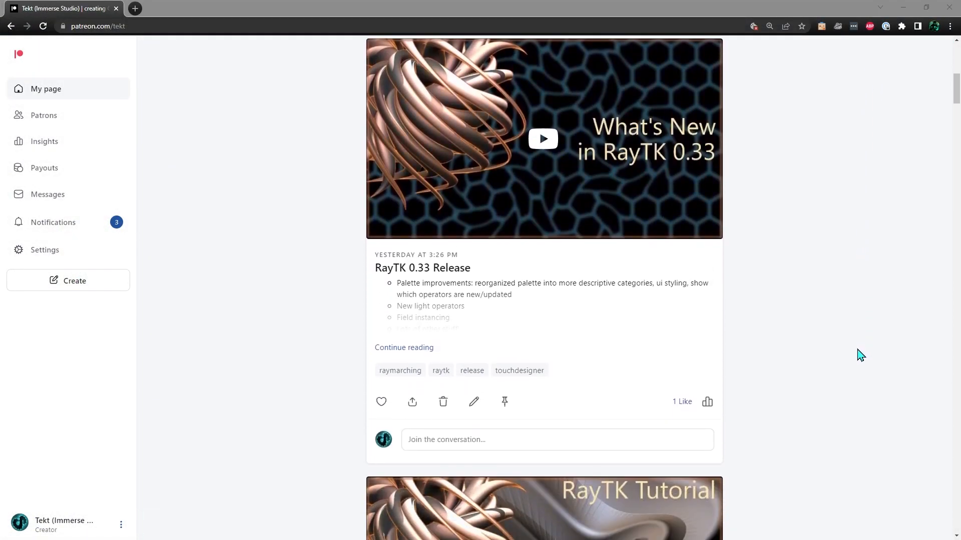
{"action": "scroll", "coordinate": [861, 355], "scroll_direction": "down", "scroll_amount": 6}
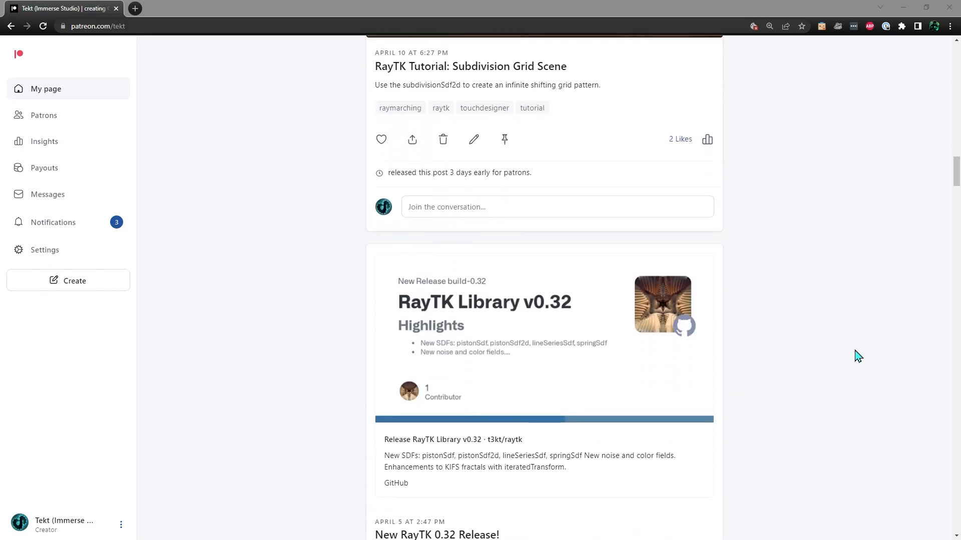
{"action": "scroll", "coordinate": [856, 355], "scroll_direction": "down", "scroll_amount": 2}
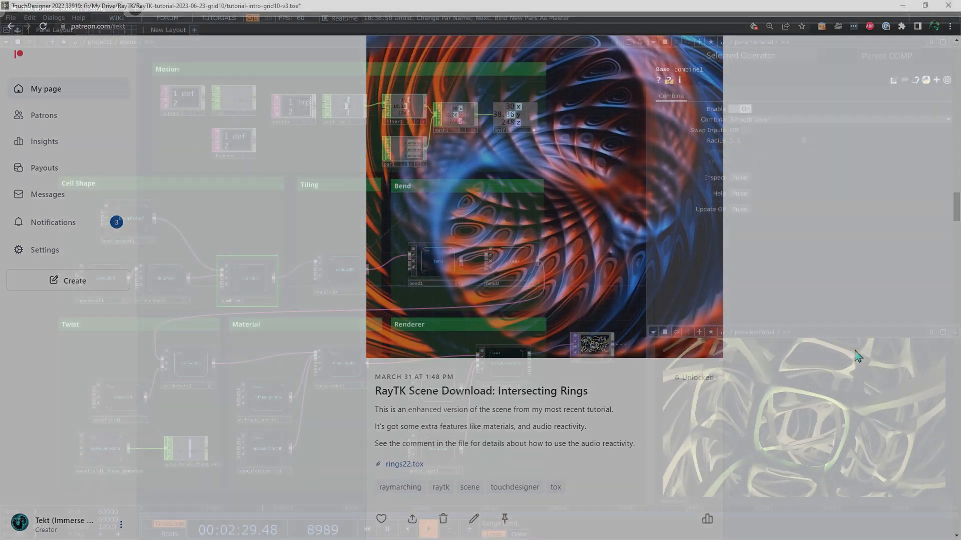